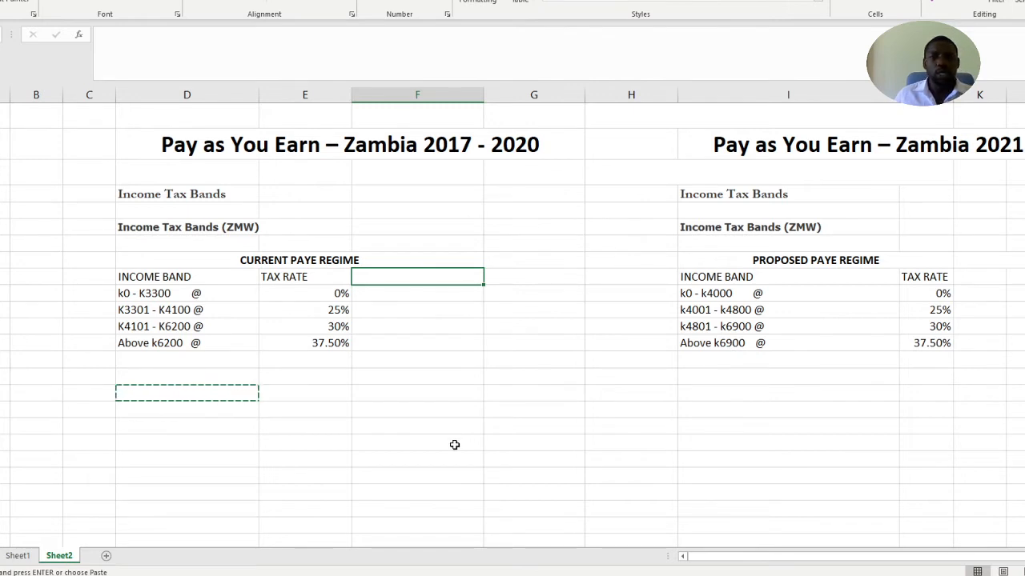
Enter the label SALARY K7,762.50 in column D, three rows below the last band of the current PAYE regime table
scroll(454, 445, "down", 1)
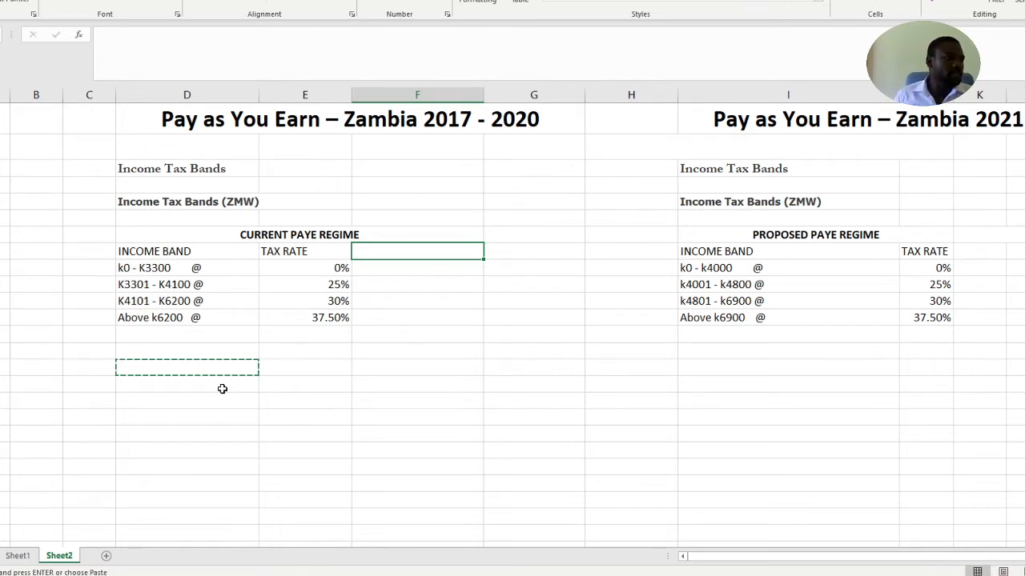
key("Escape")
left_click(197, 366)
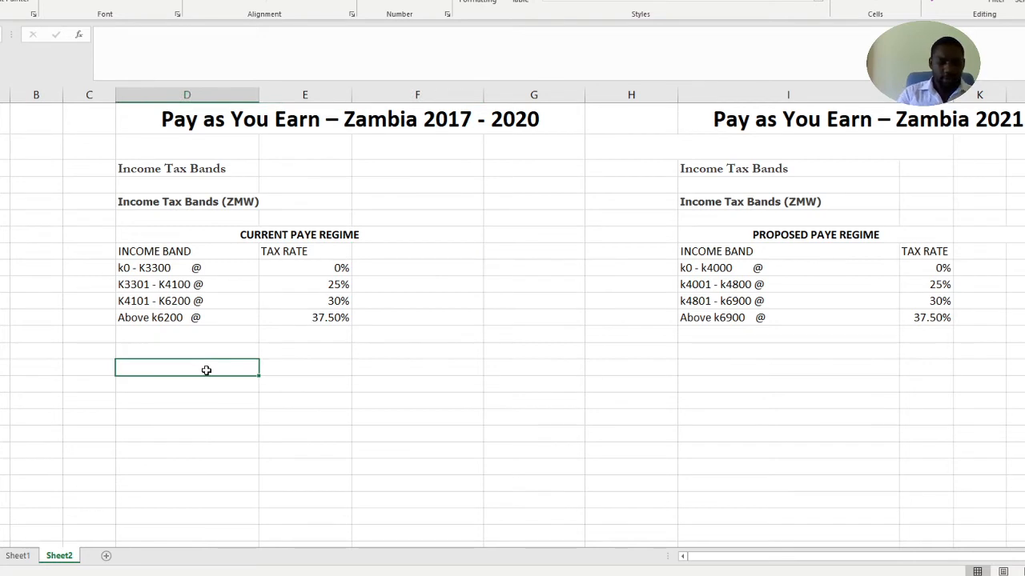
type("SALARY")
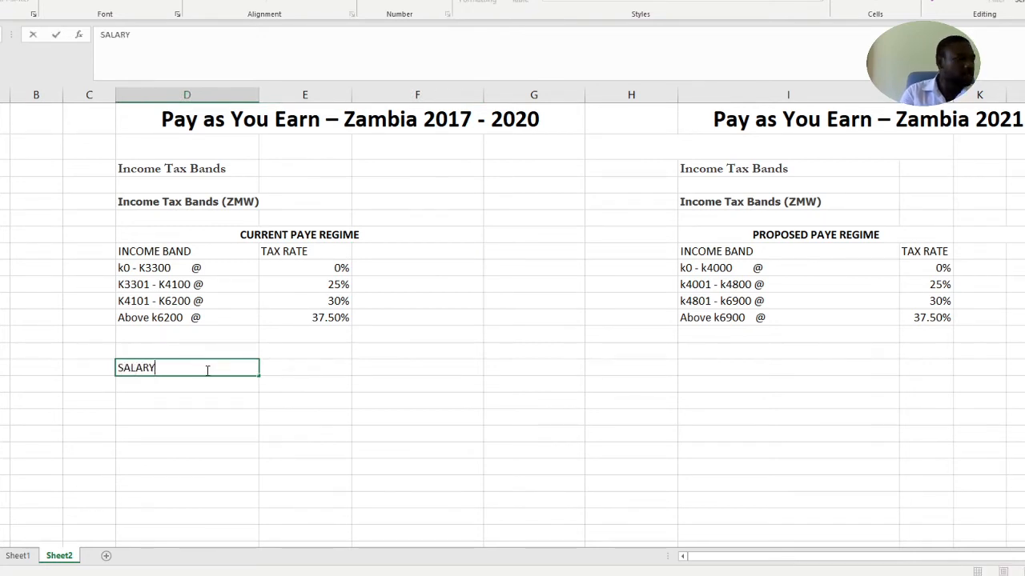
type(" K7,")
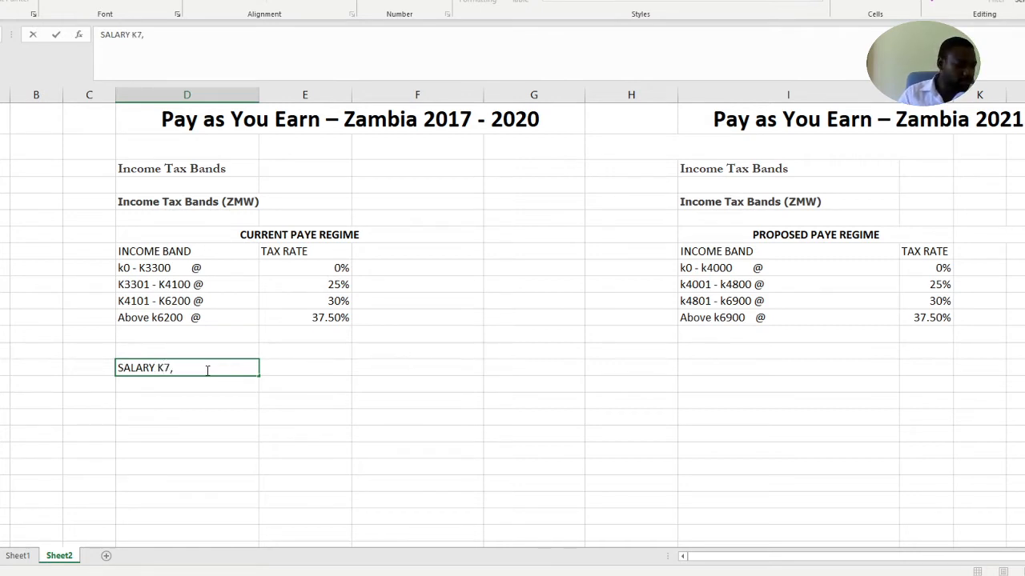
type("762")
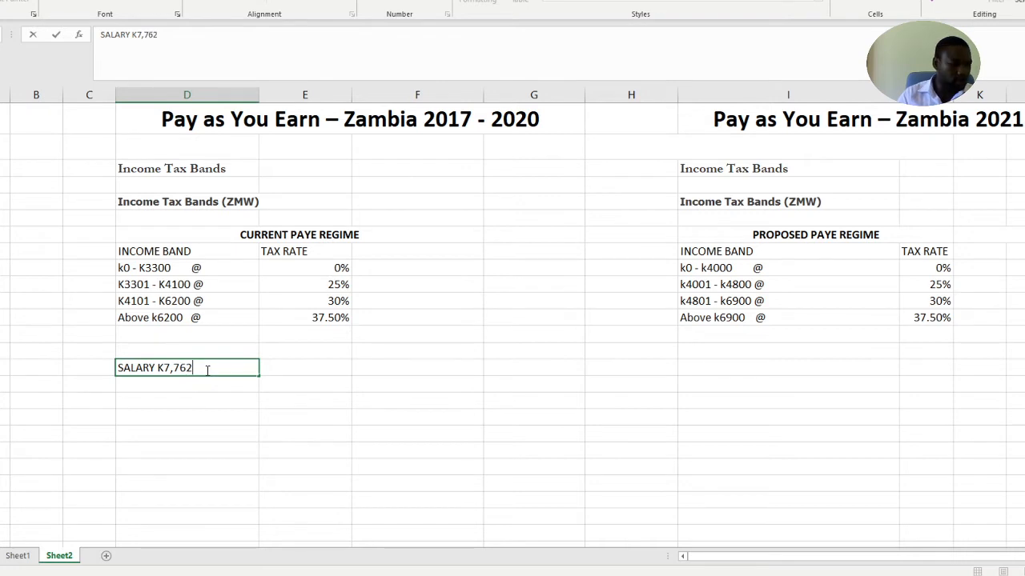
type(".50")
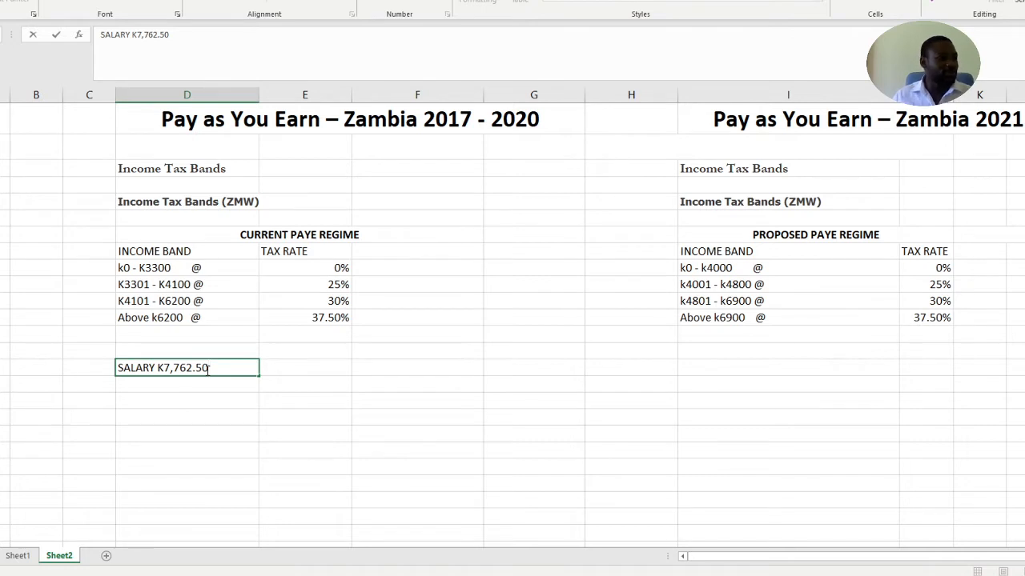
left_click(297, 370)
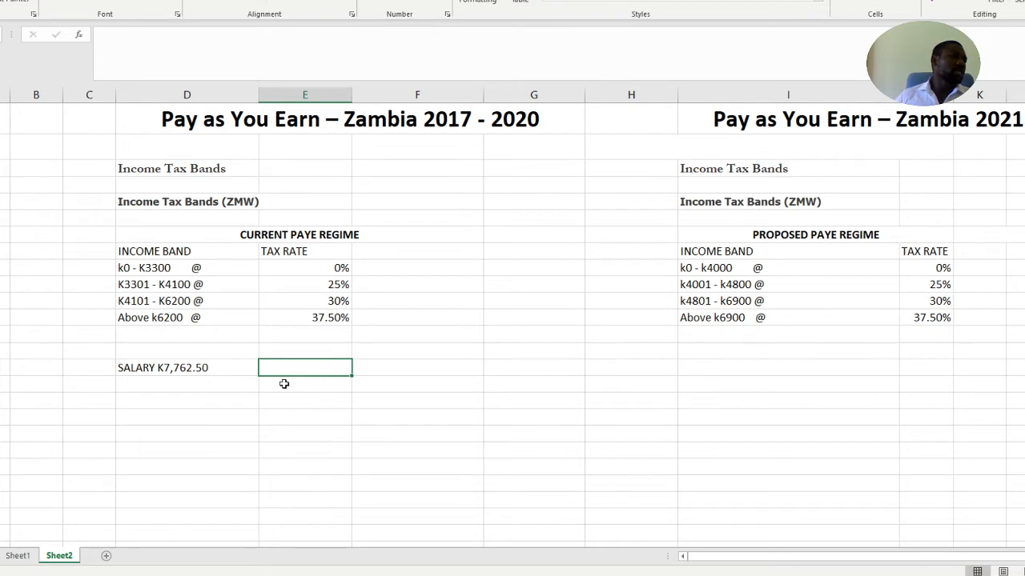
Fill the SALARY K7,762.50 cell with yellow
left_click(162, 353)
left_click(154, 367)
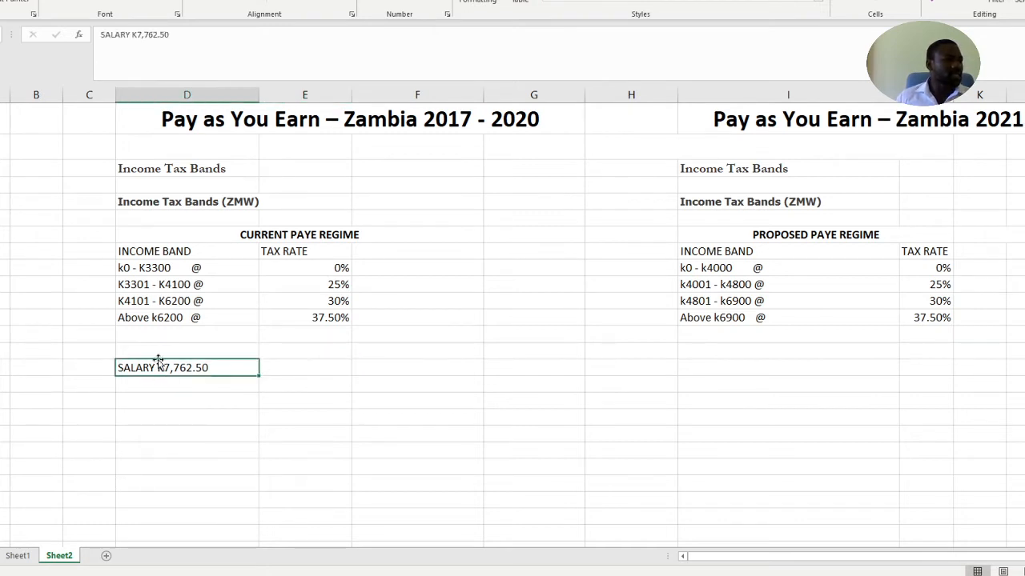
left_click(136, 2)
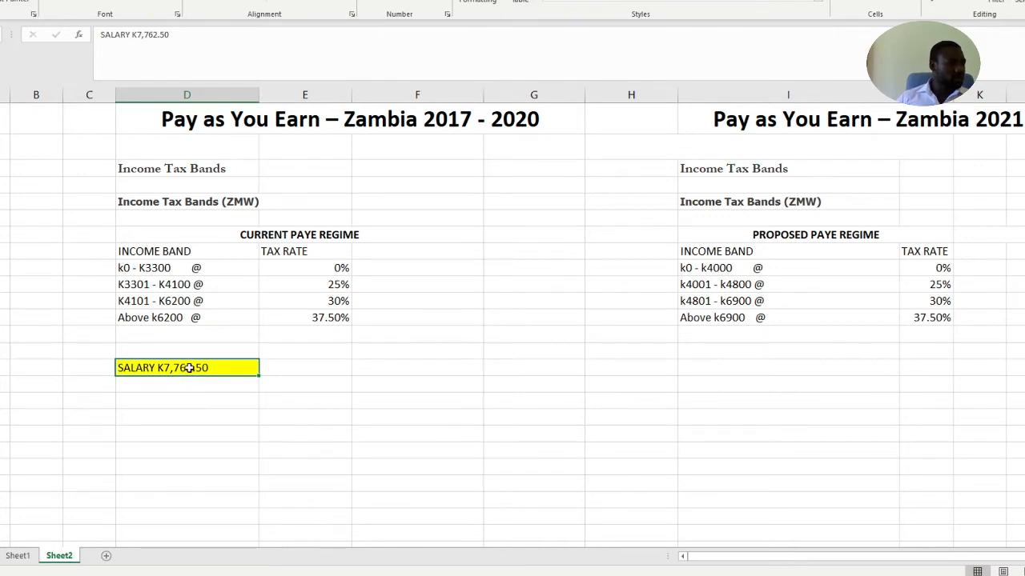
left_click(289, 370)
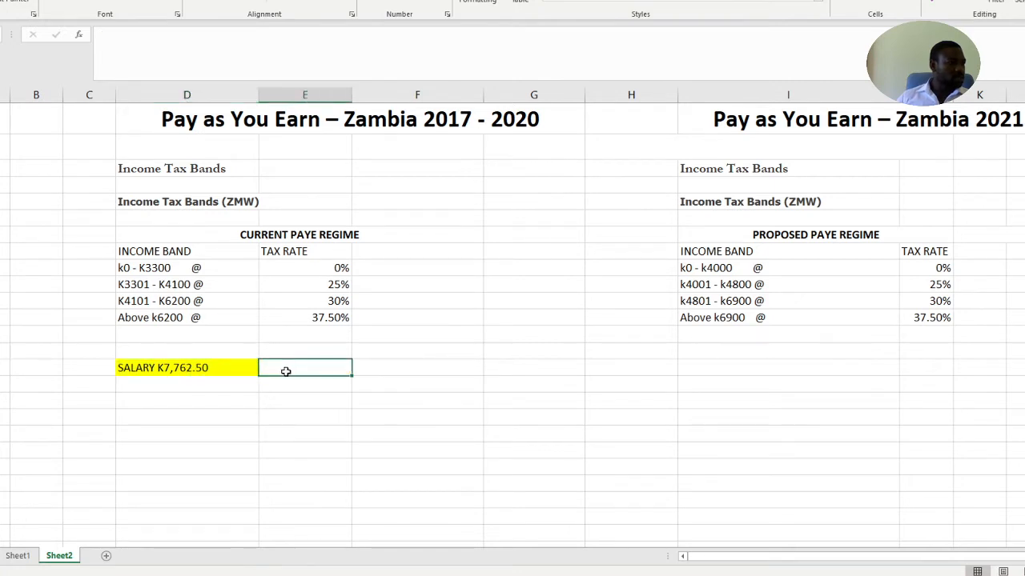
Add the first tax line two rows below the salary: FIRST K3300 @ in column D and 0% in column E
left_click(149, 405)
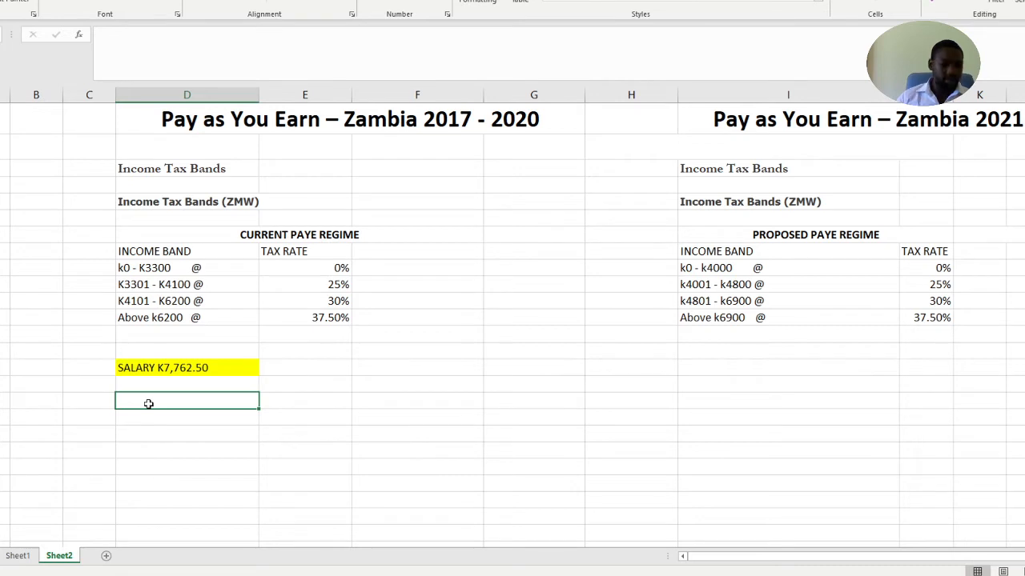
type("FIRST")
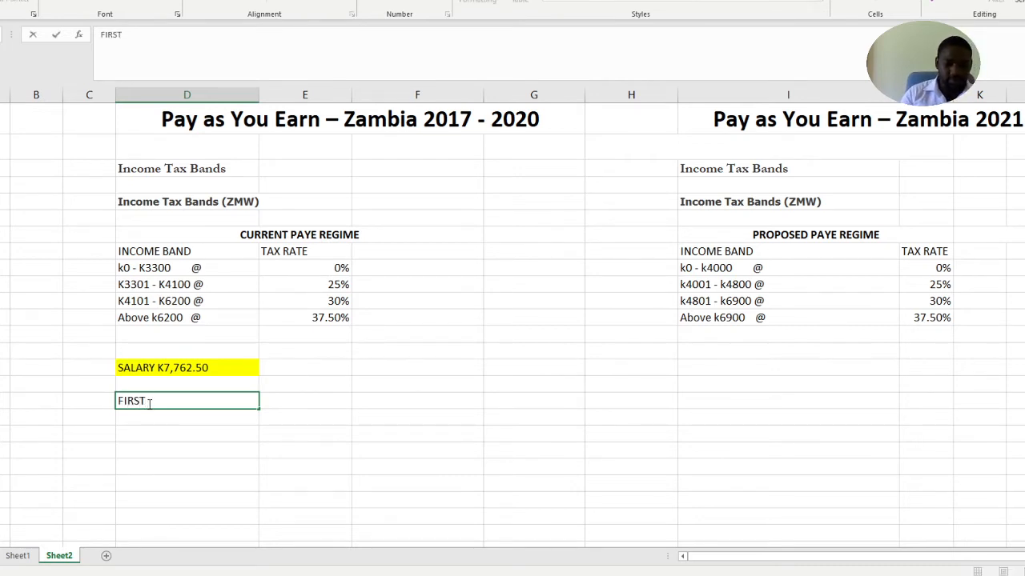
type(" K")
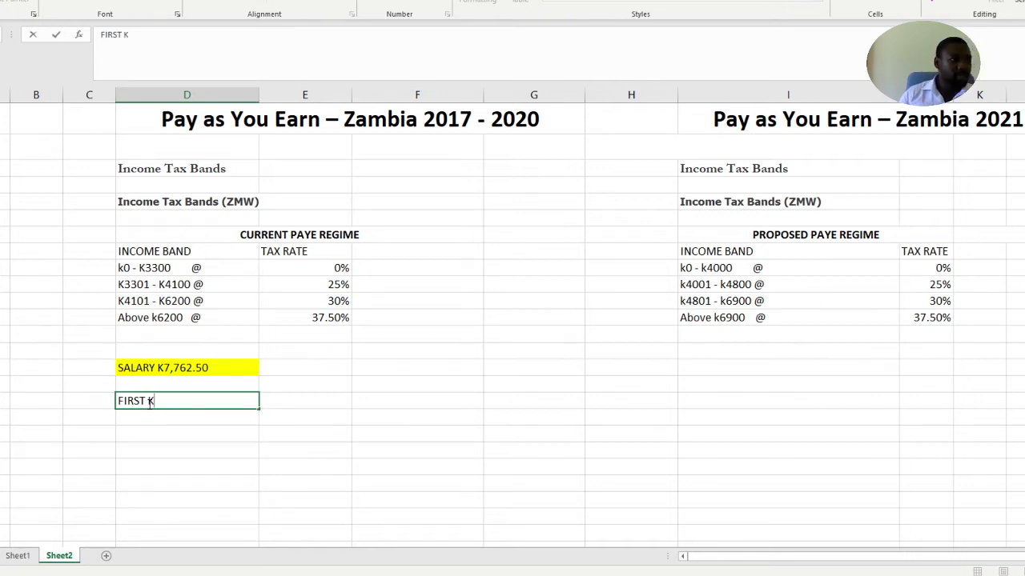
type("33")
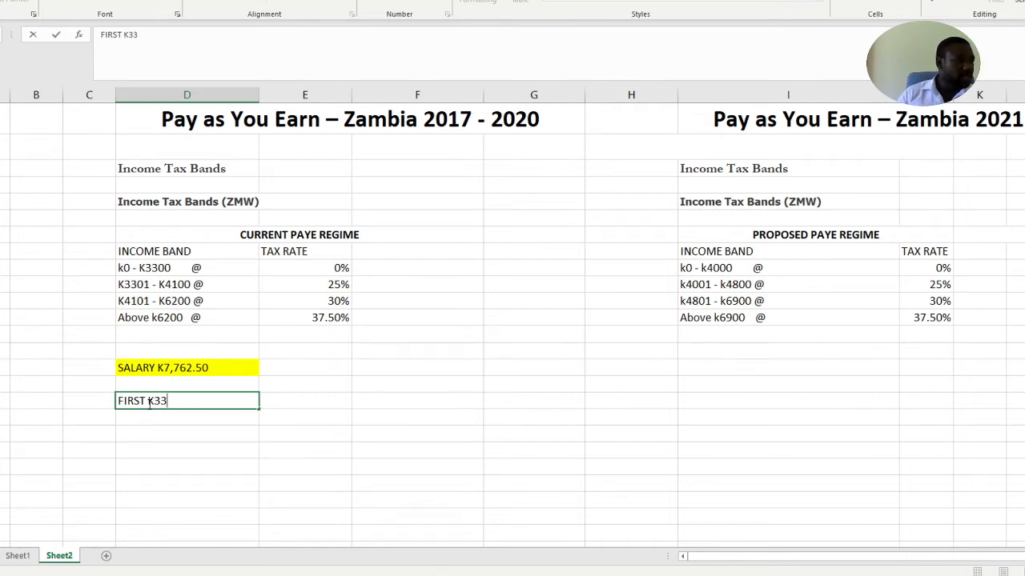
type("00 @")
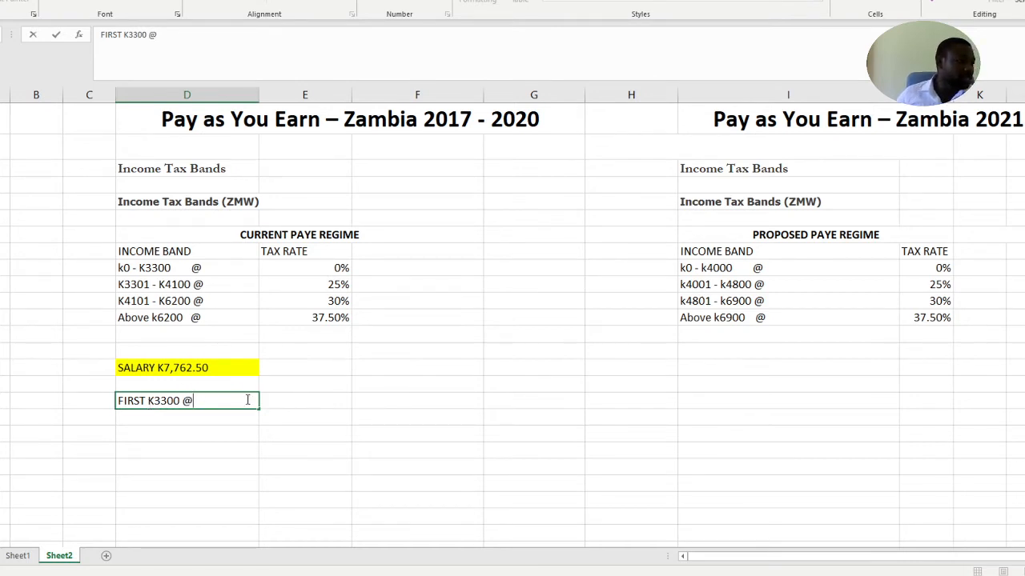
left_click(281, 402)
type("0")
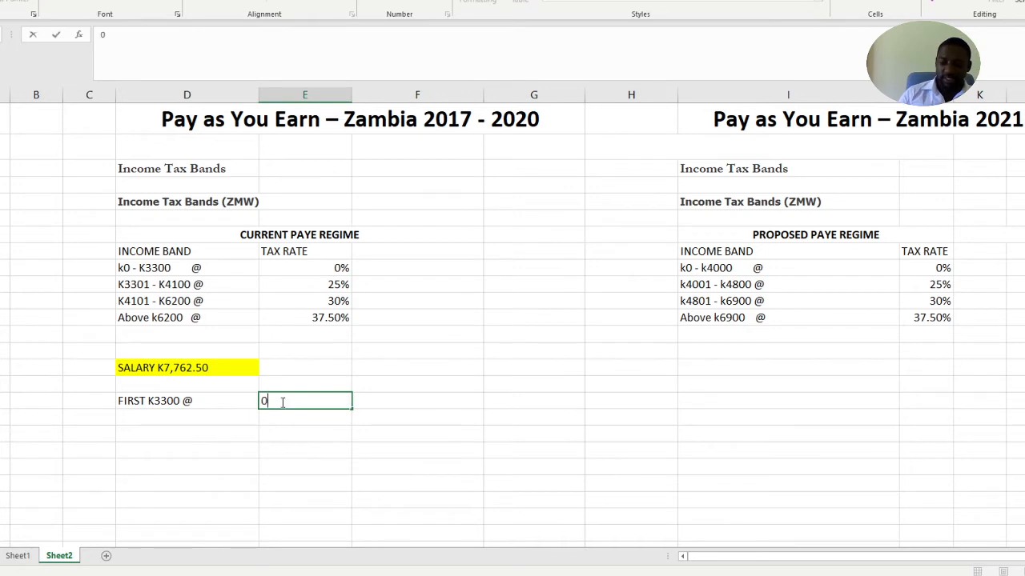
type("%")
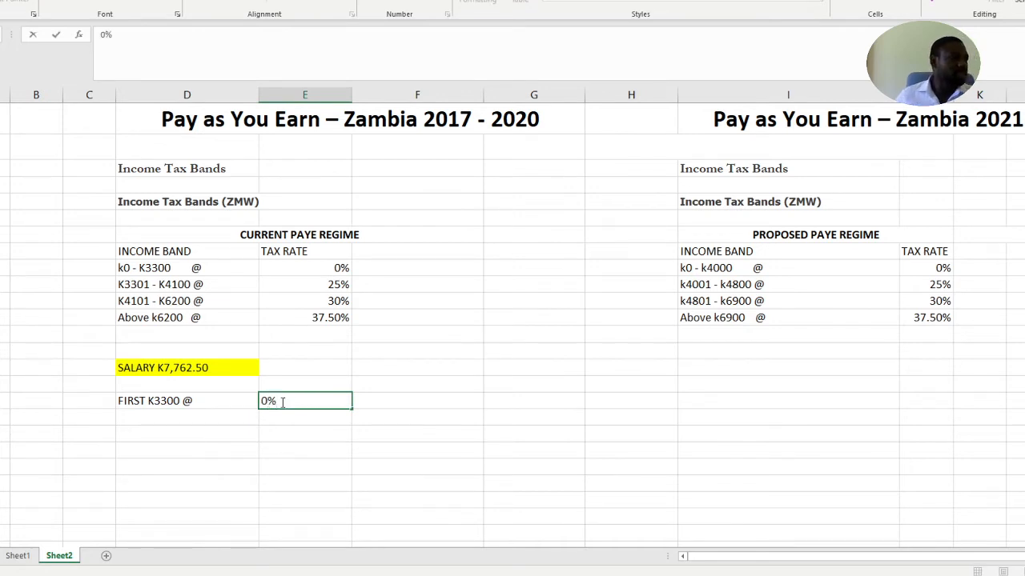
Add the second tax line directly below: NEXT K800 @ in column D and 25% in column E
left_click(247, 422)
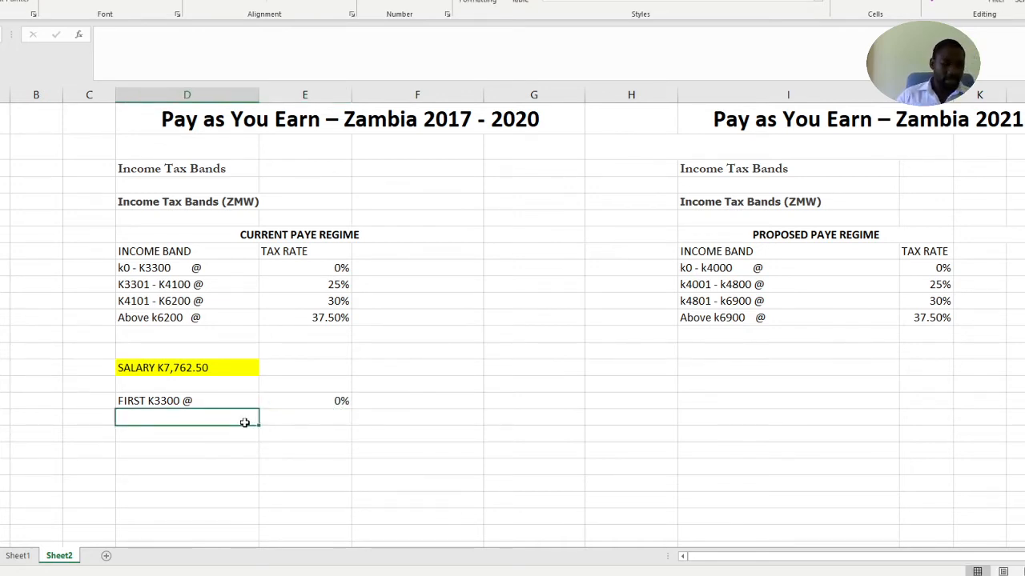
type("NEXT")
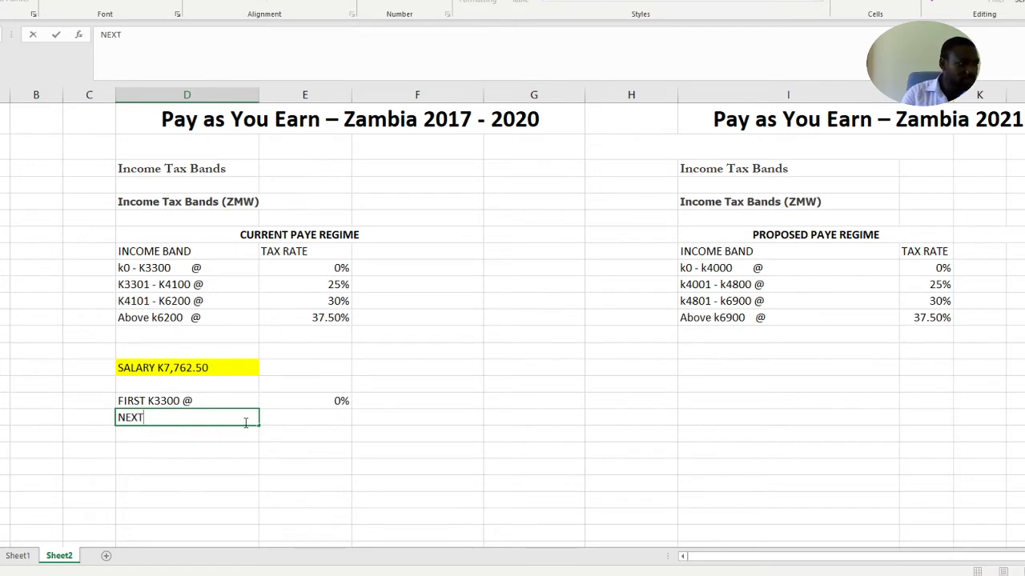
type(" K8")
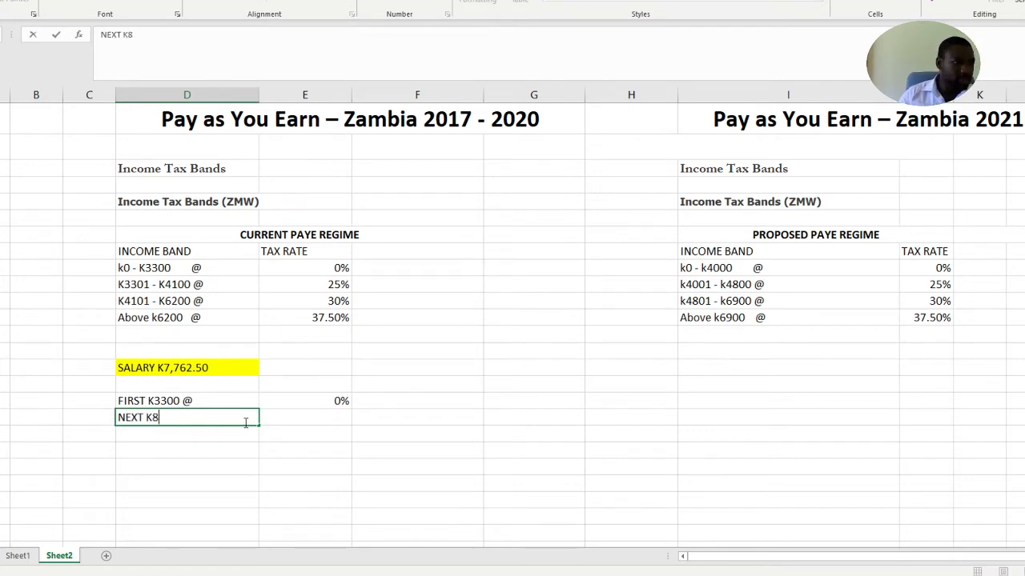
type("00 @")
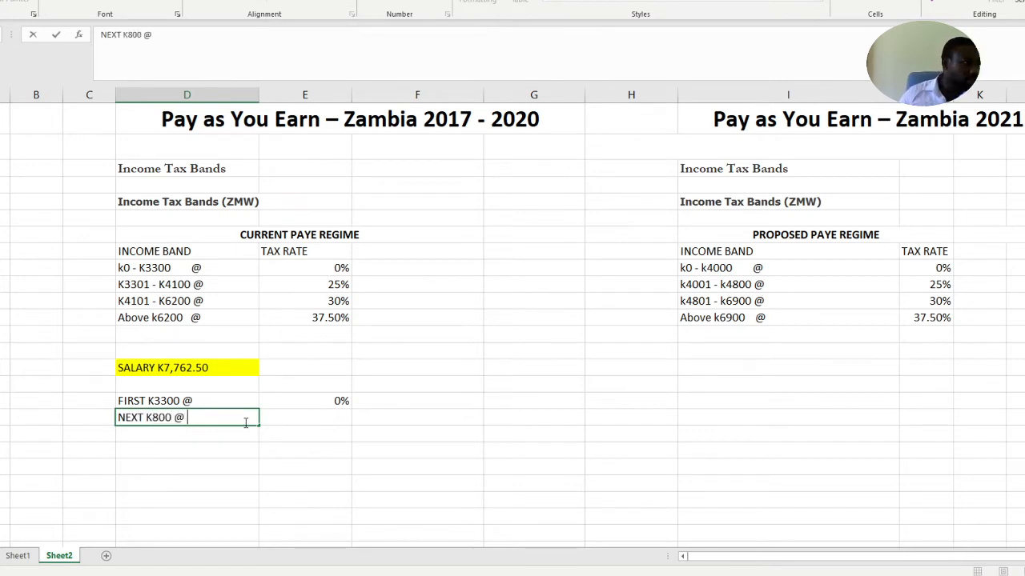
left_click(342, 416)
type("25")
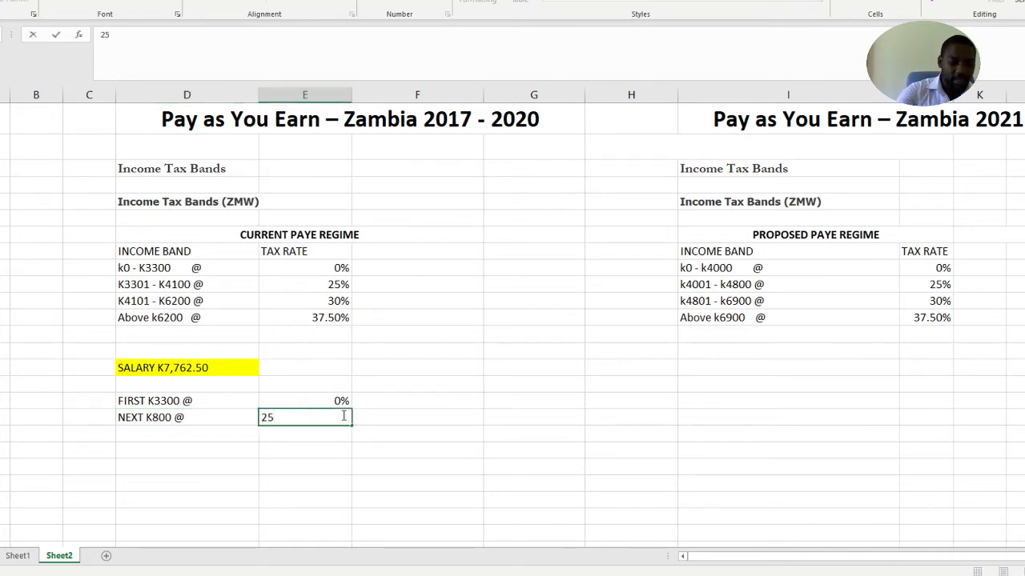
type("%")
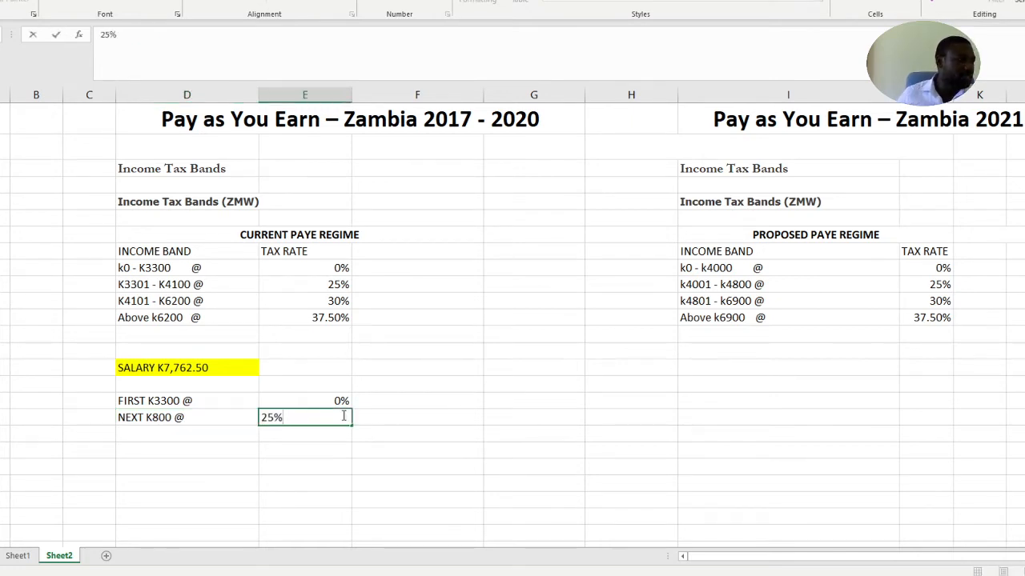
Add the third tax line directly below: NEXT K2100 @ in column D and 30% in column E
left_click(180, 441)
type("NEXT ")
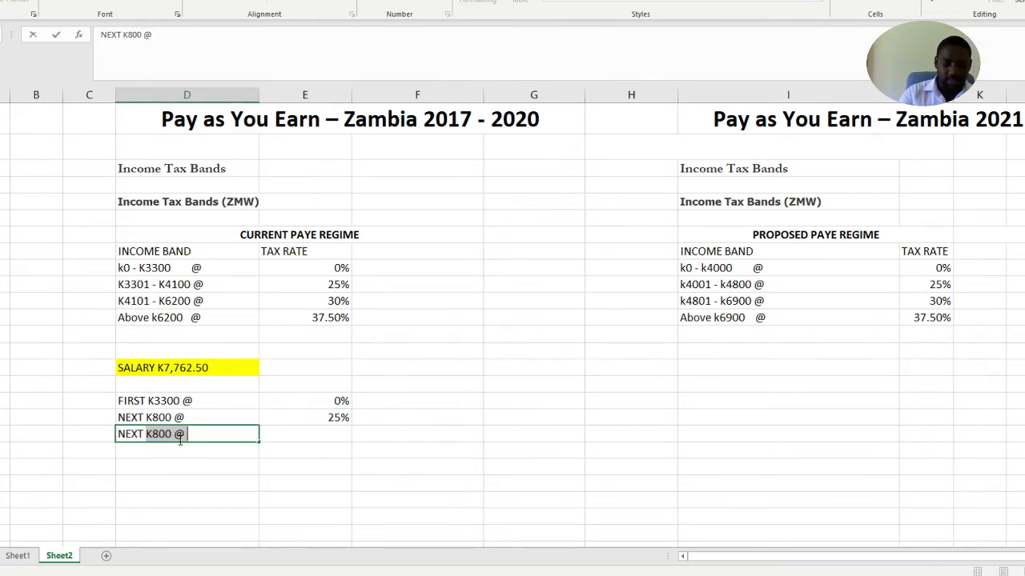
type("K2100")
type("@")
left_click(342, 436)
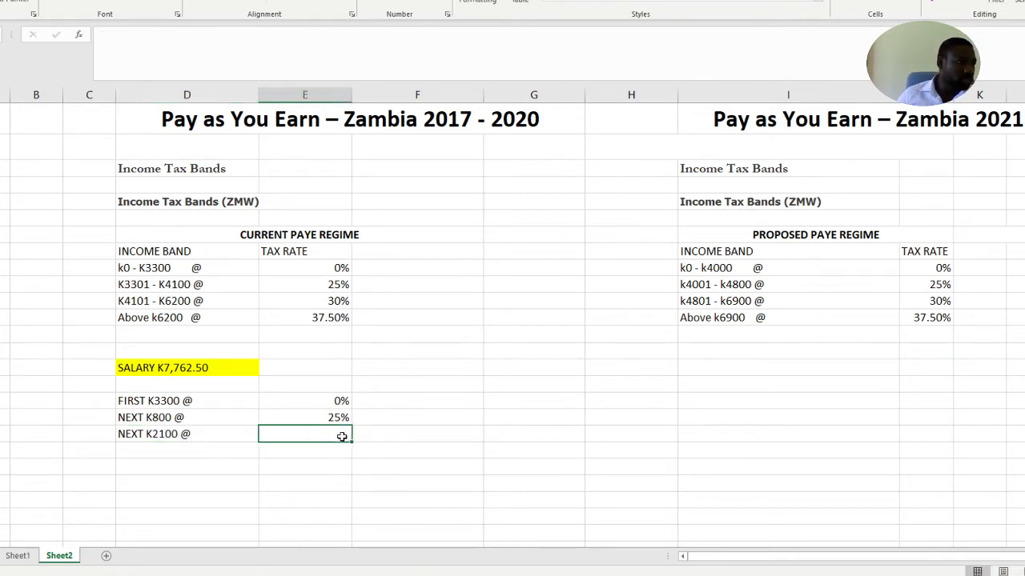
type("30%")
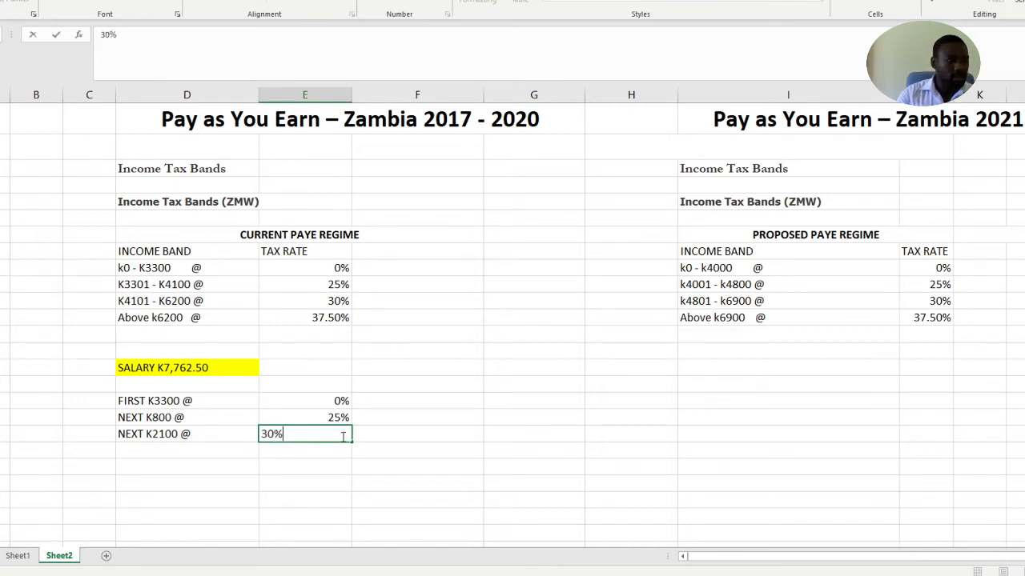
Add the final tax line directly below: ABOVE in column D and 37.5% in column E
left_click(196, 449)
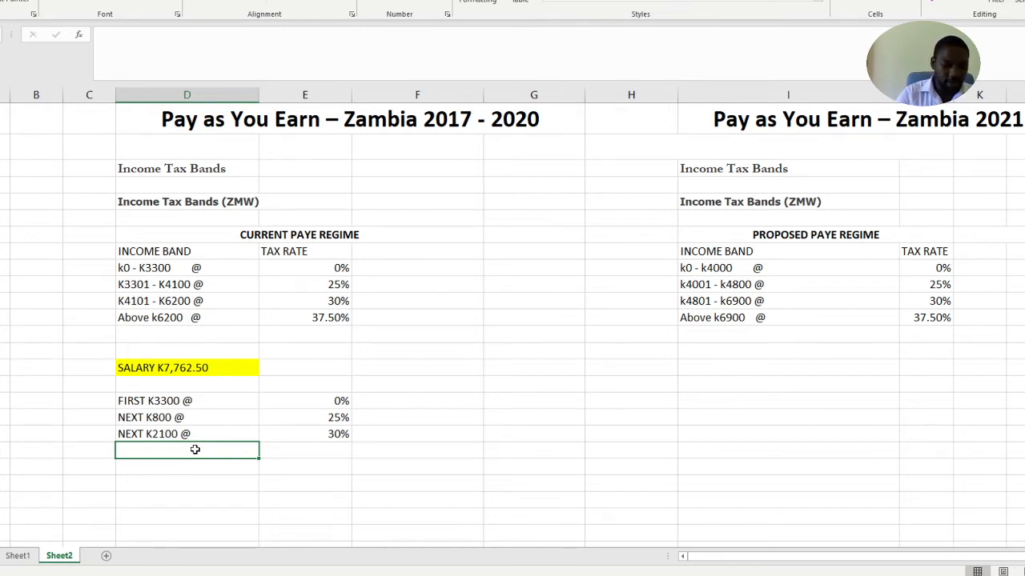
type("ABOVE")
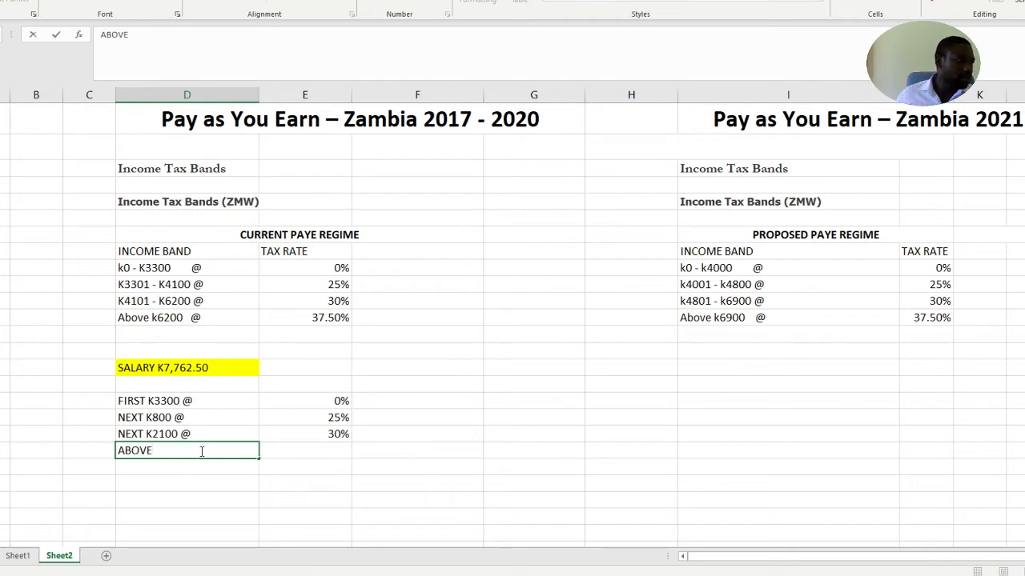
left_click(327, 449)
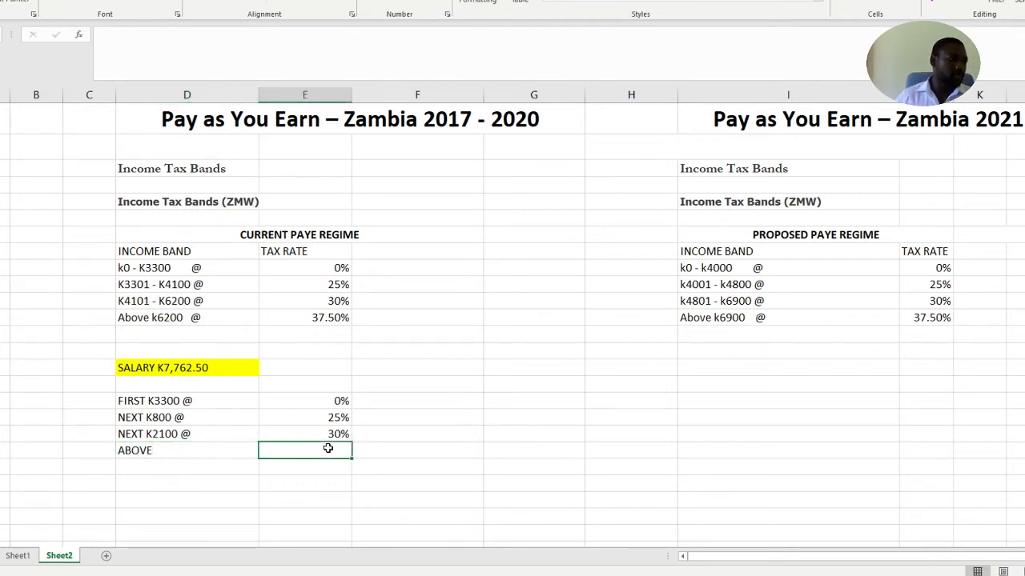
type("37.")
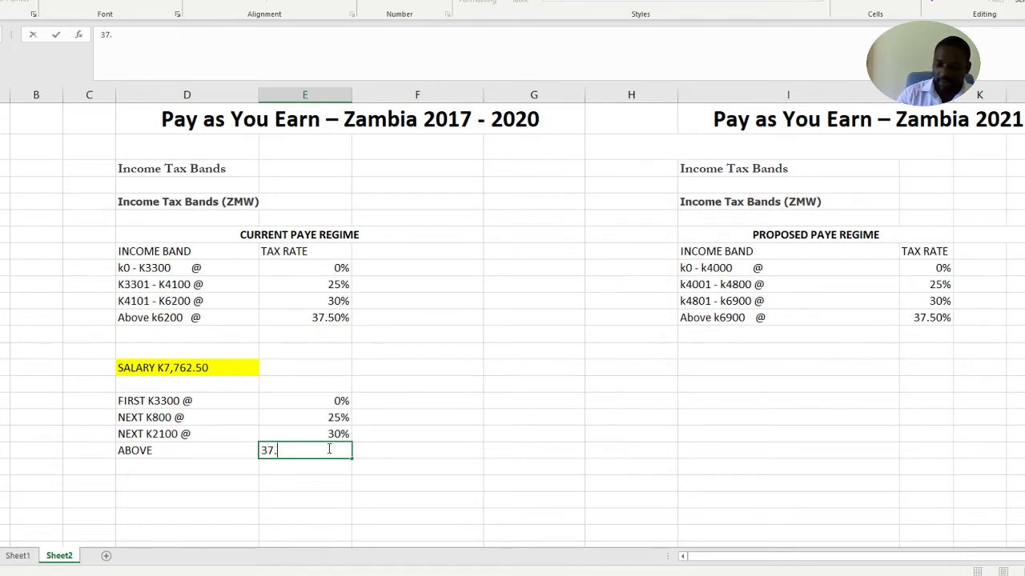
type("50%")
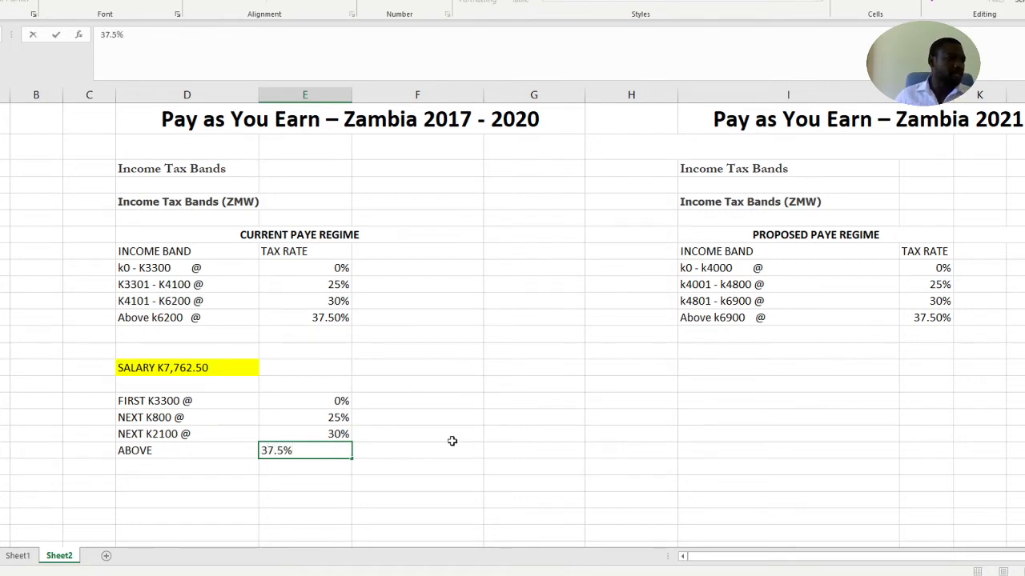
left_click(453, 444)
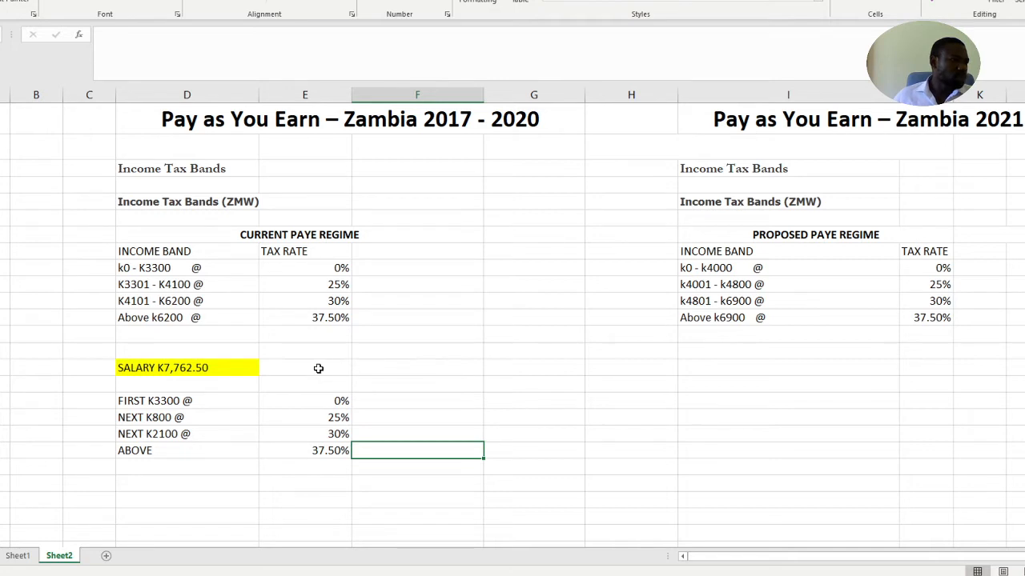
Calculate the part of the salary above the K6200 threshold in the cell beside the salary with =7762.50-6200
left_click(202, 452)
double_click(200, 452)
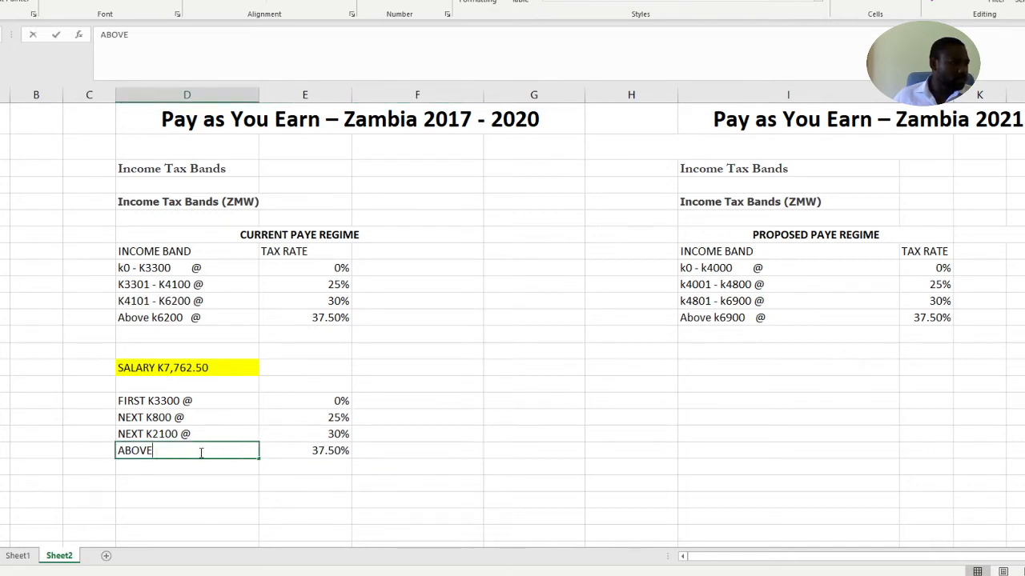
left_click(307, 366)
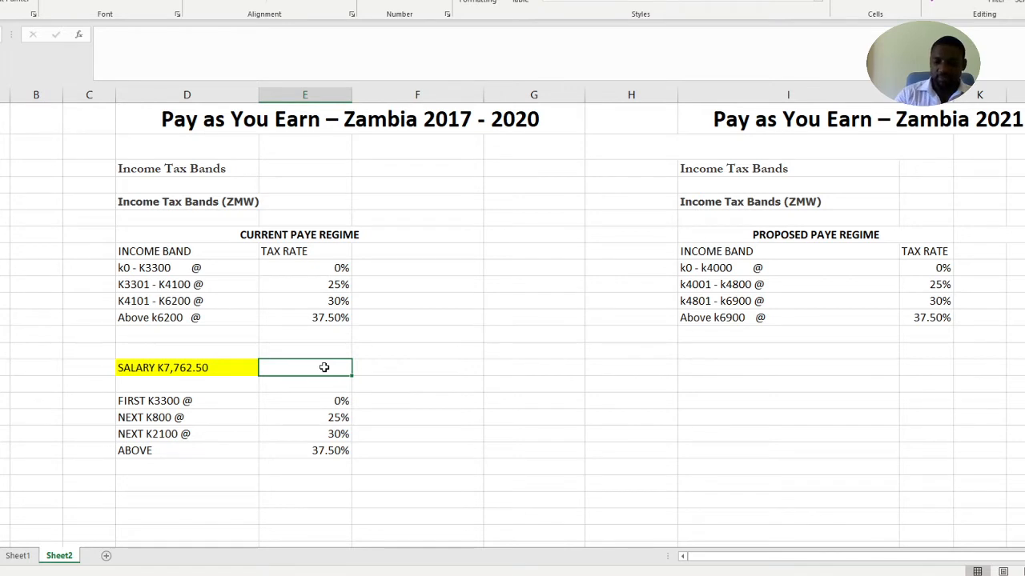
type("=77")
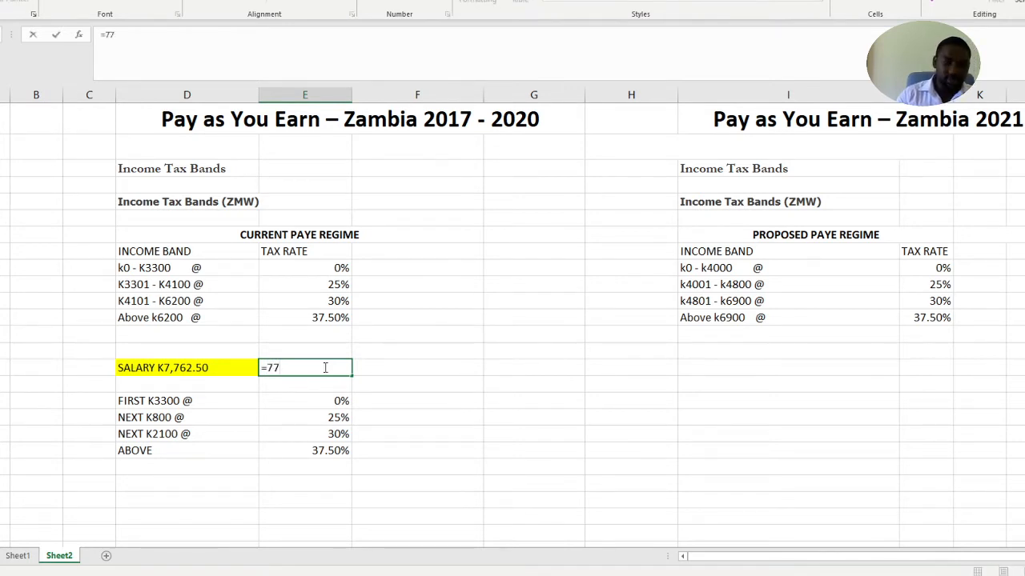
type("62.50")
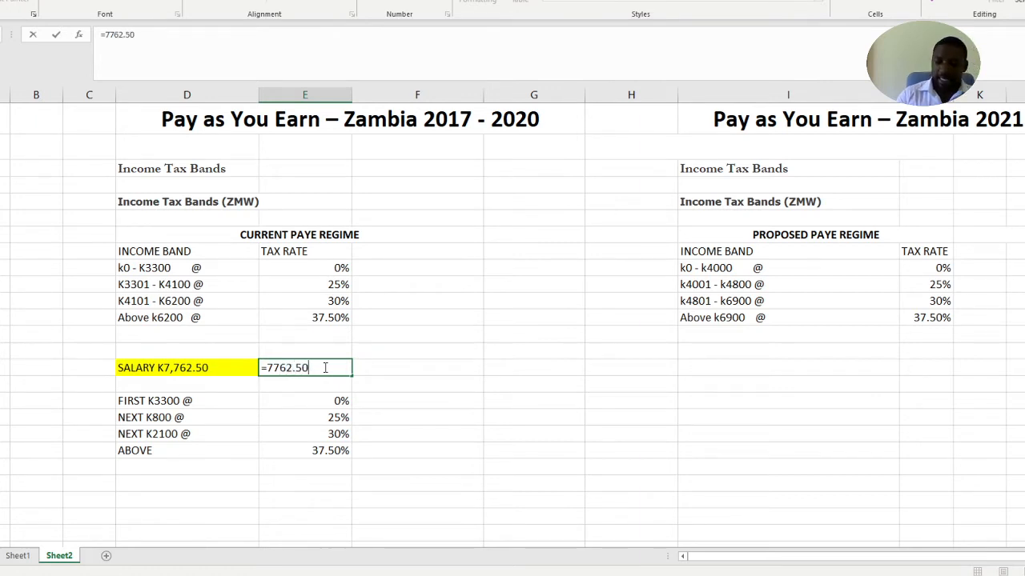
type("-6200")
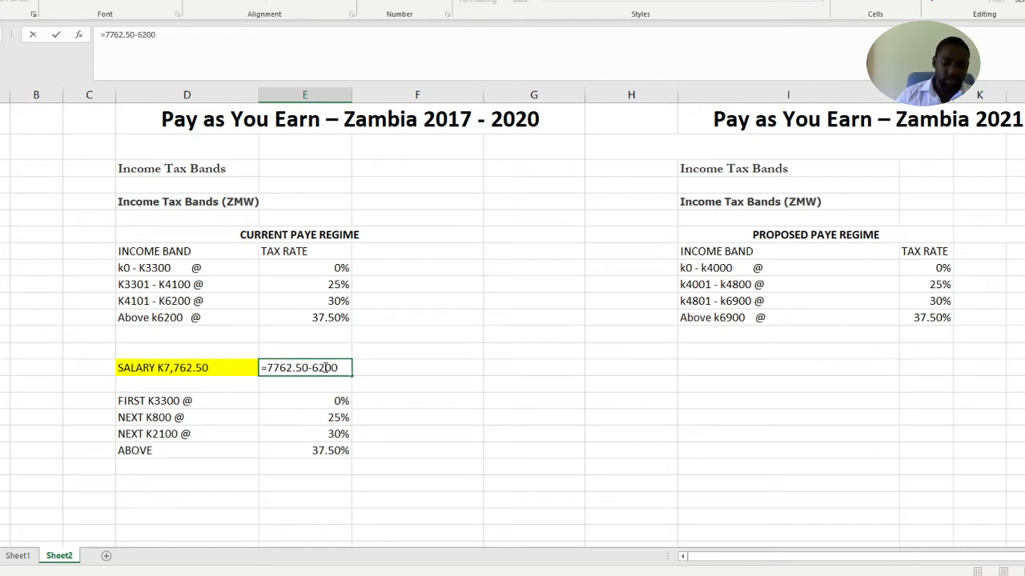
key("Return")
left_click(534, 451)
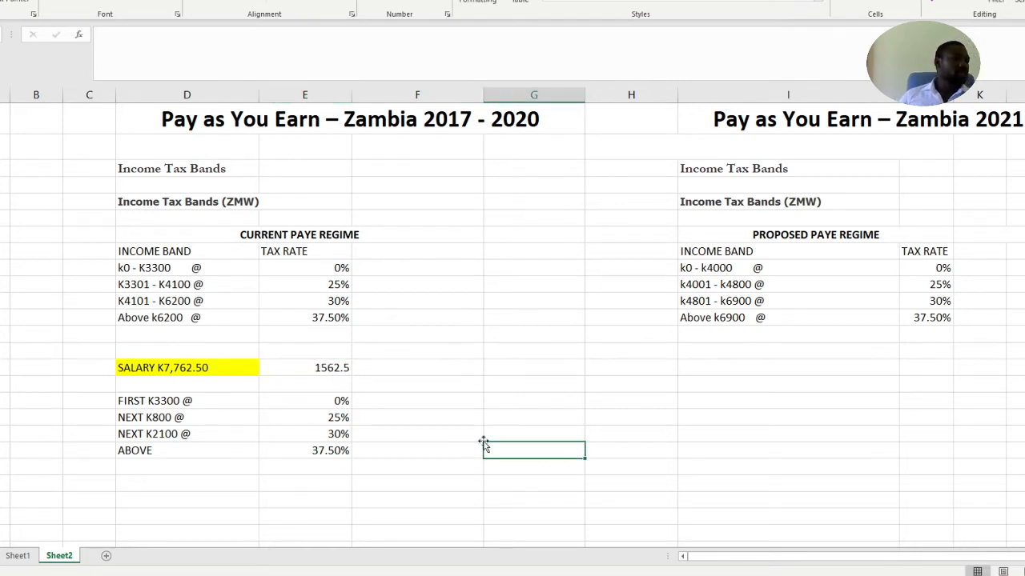
Extend the label of the last tax line in column D to ABOVE K1562.5
left_click(302, 368)
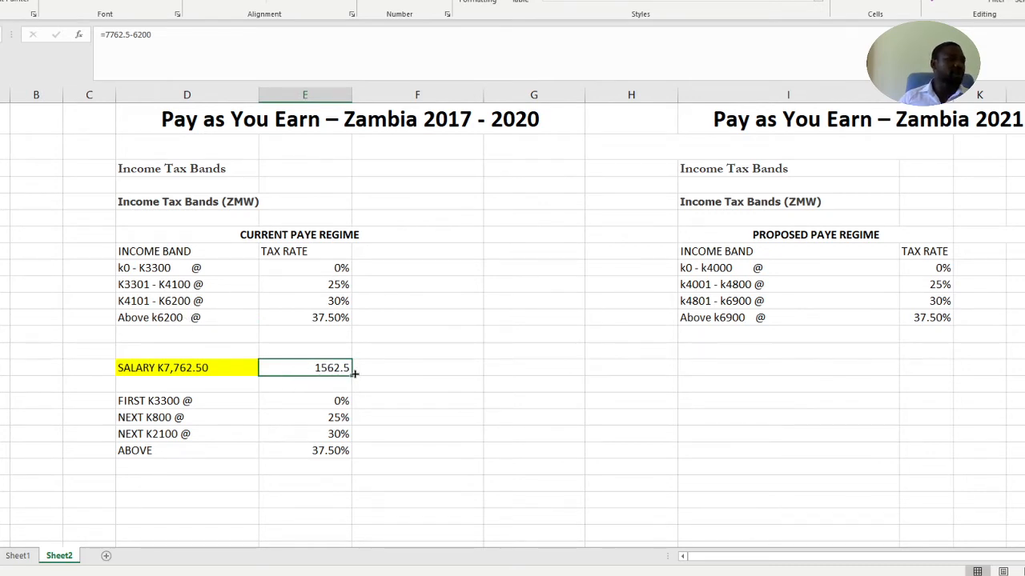
left_click(183, 450)
double_click(186, 452)
type("K1562.5")
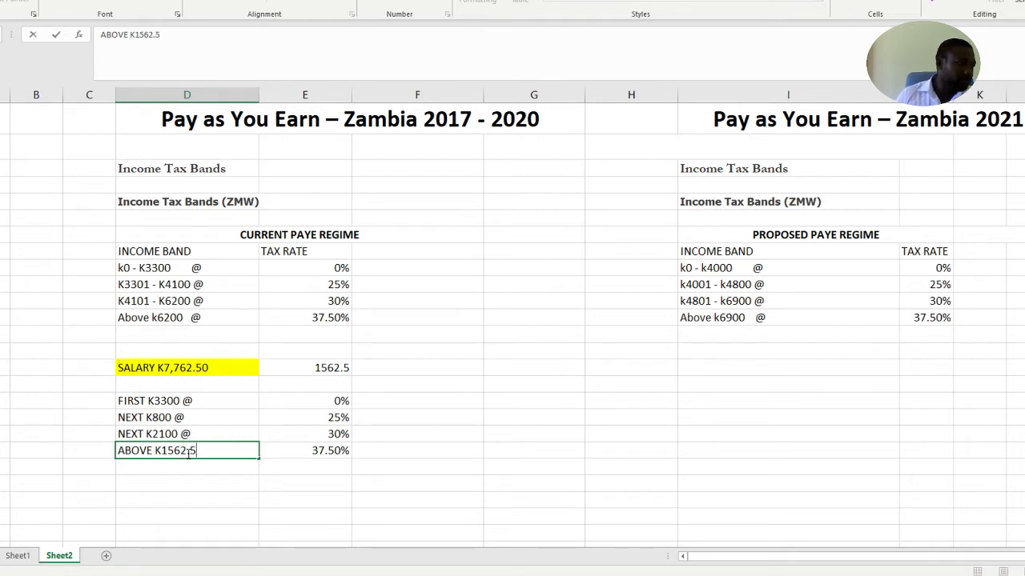
left_click(416, 481)
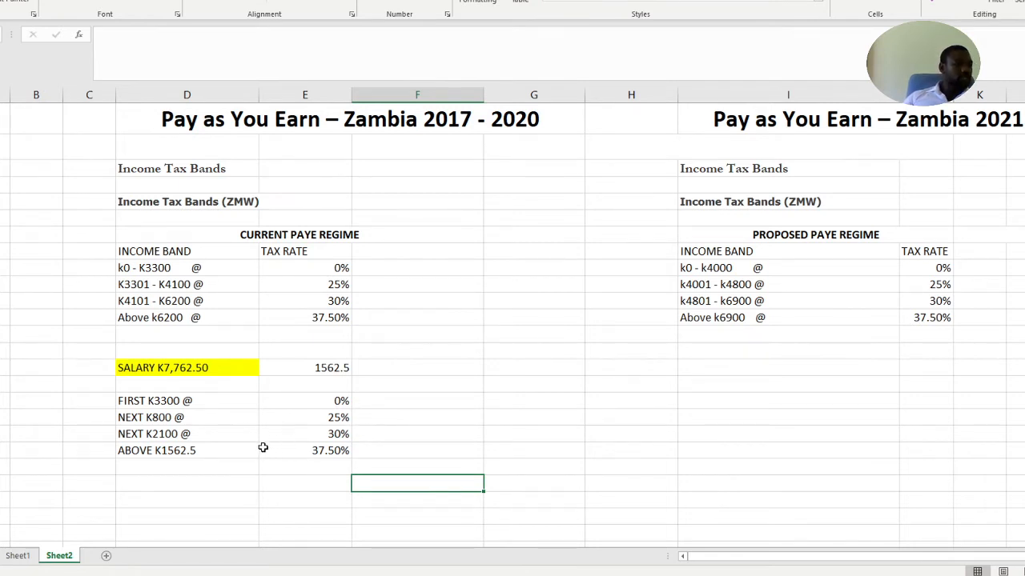
Enter the tax amounts for the four tax lines in column F: 0, 200, 630 and 585.94
left_click(432, 398)
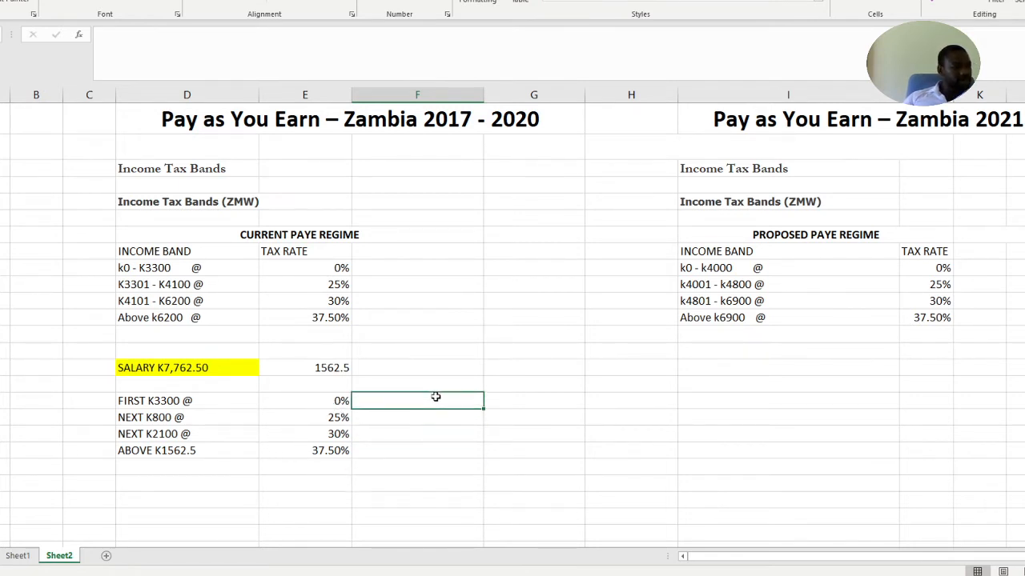
type("0")
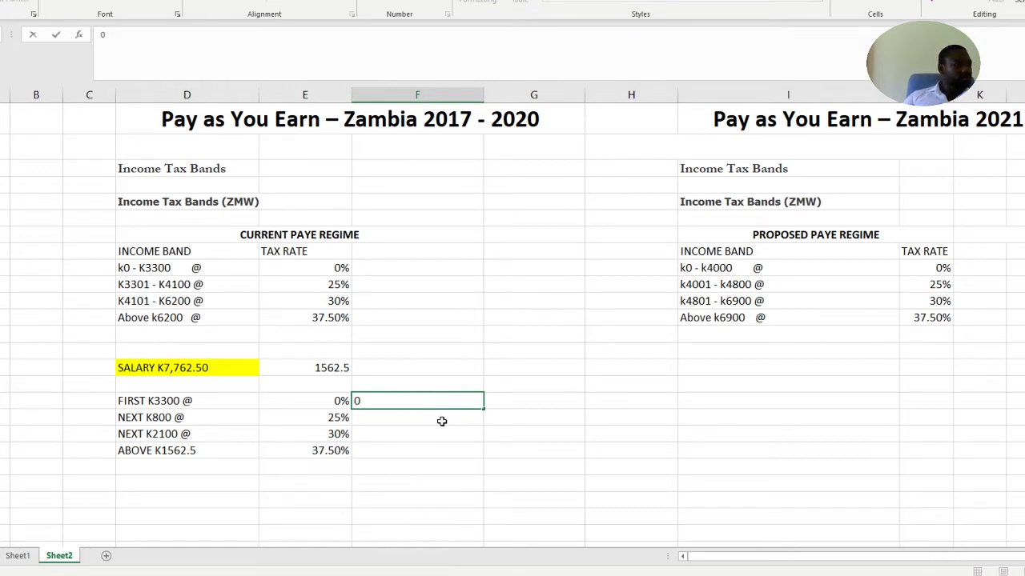
key("Return")
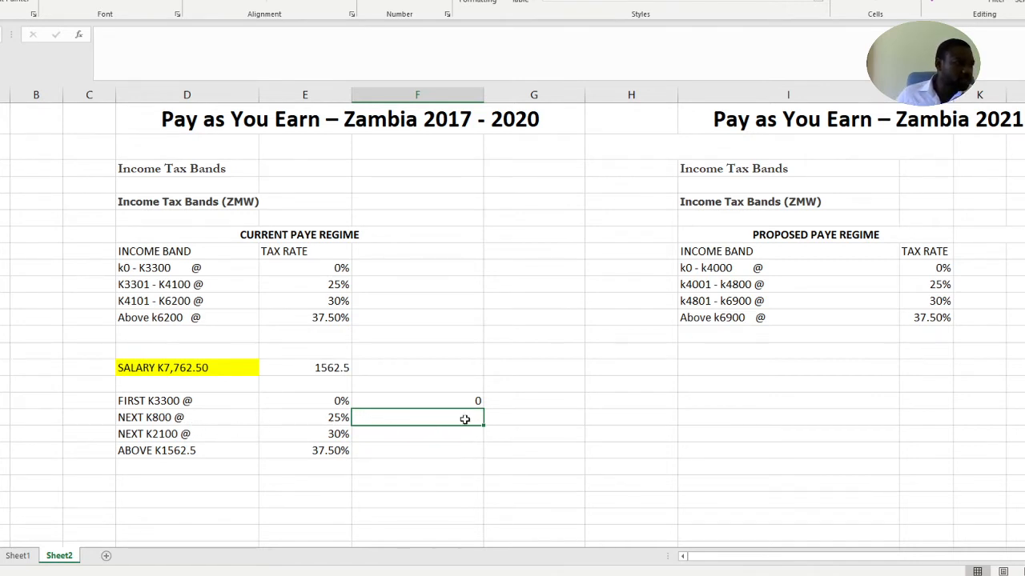
type("200")
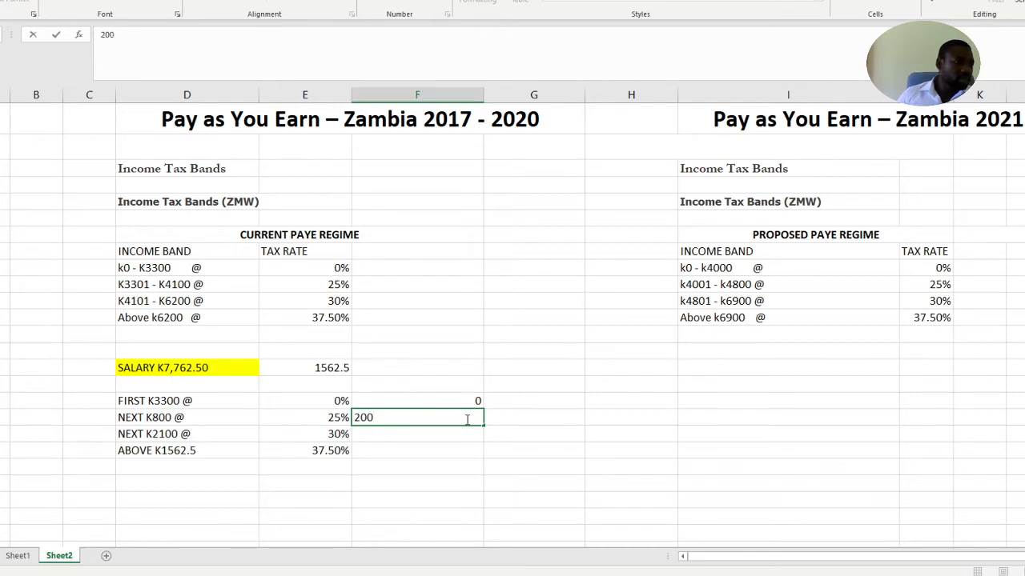
left_click(458, 433)
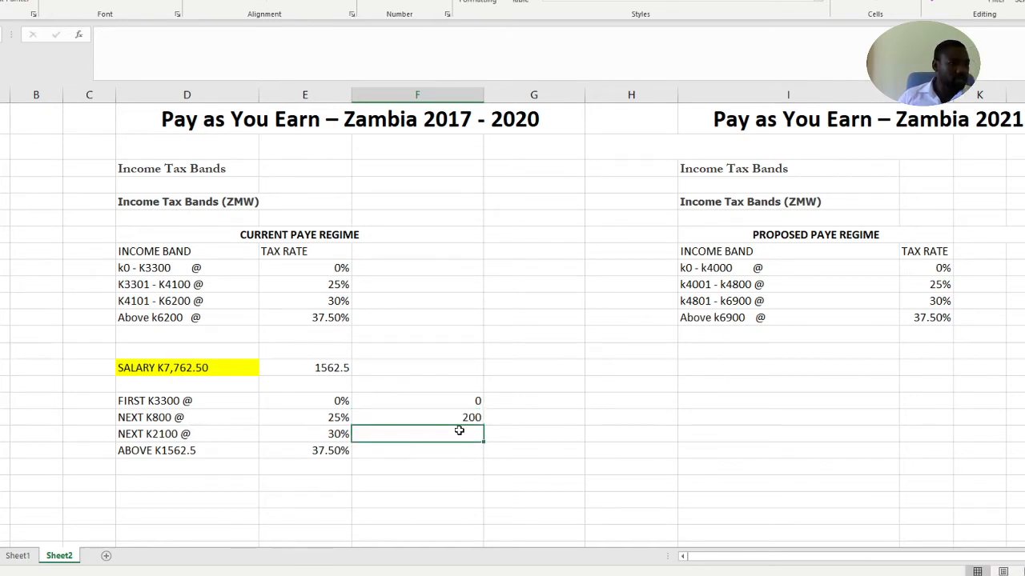
type("630")
left_click(448, 453)
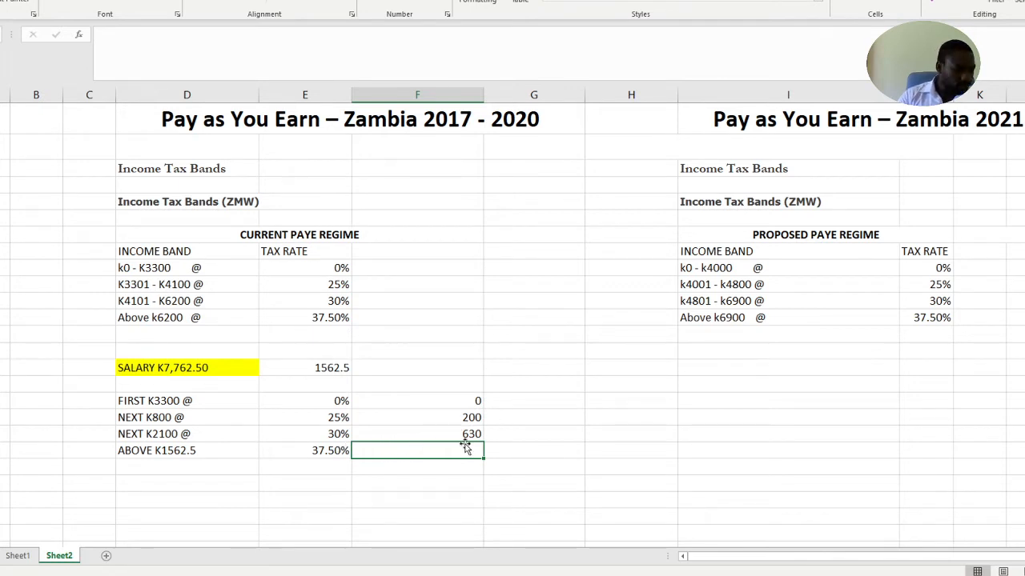
type("585.94")
left_click(521, 478)
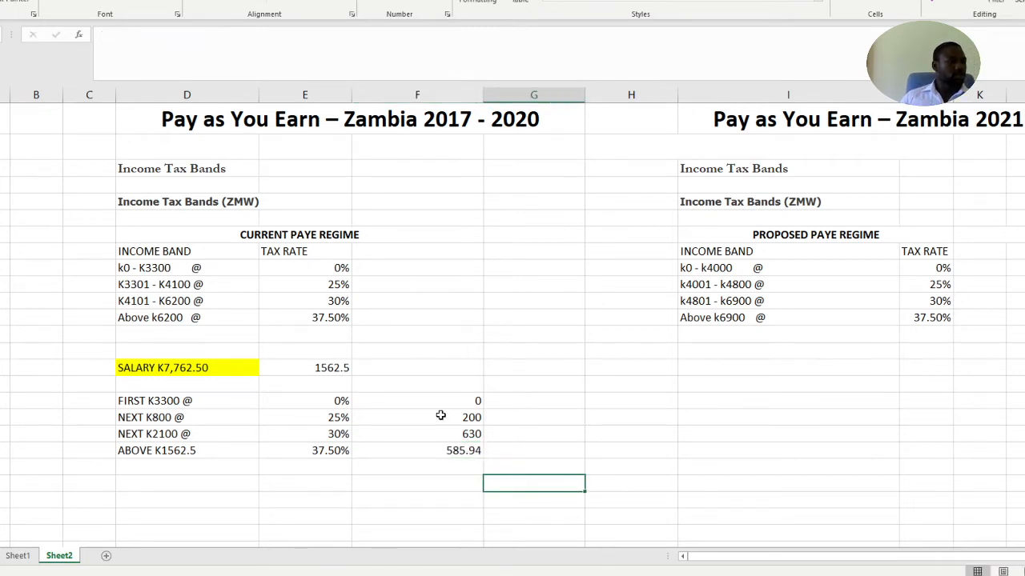
Apply a top and double bottom border to the cell directly below the tax amounts in column F
left_click(440, 465)
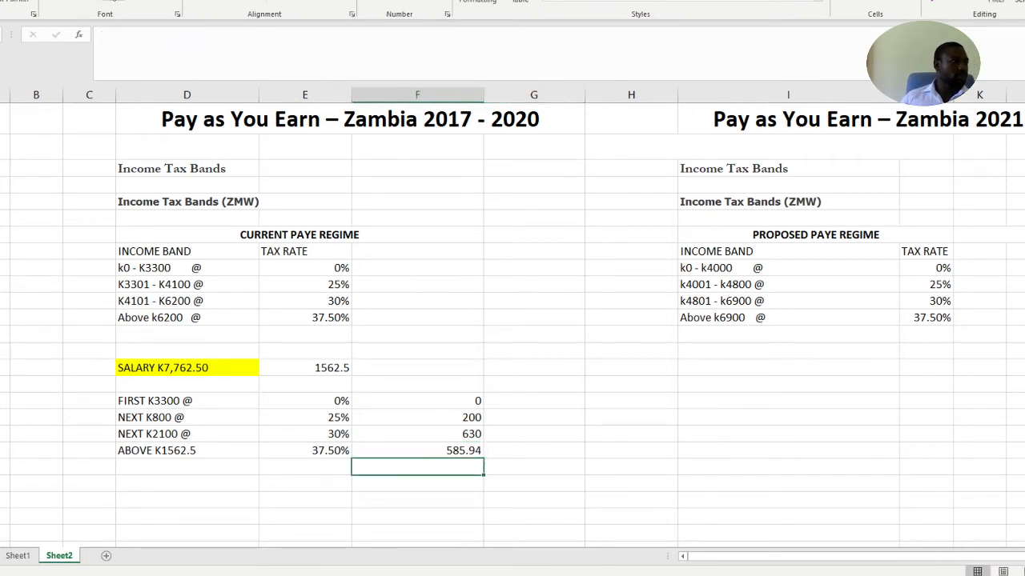
left_click(118, 2)
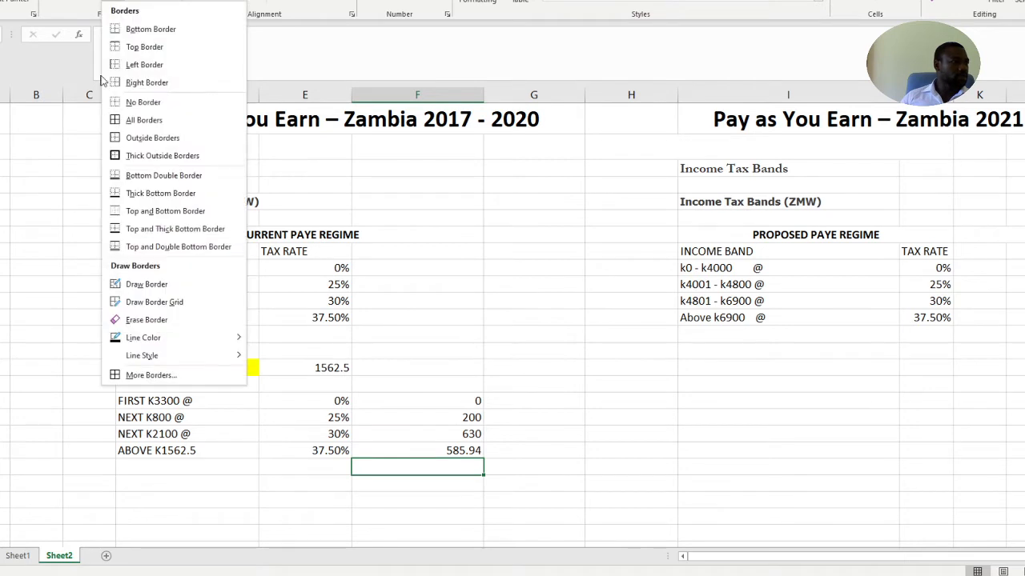
left_click(149, 250)
left_click(759, 511)
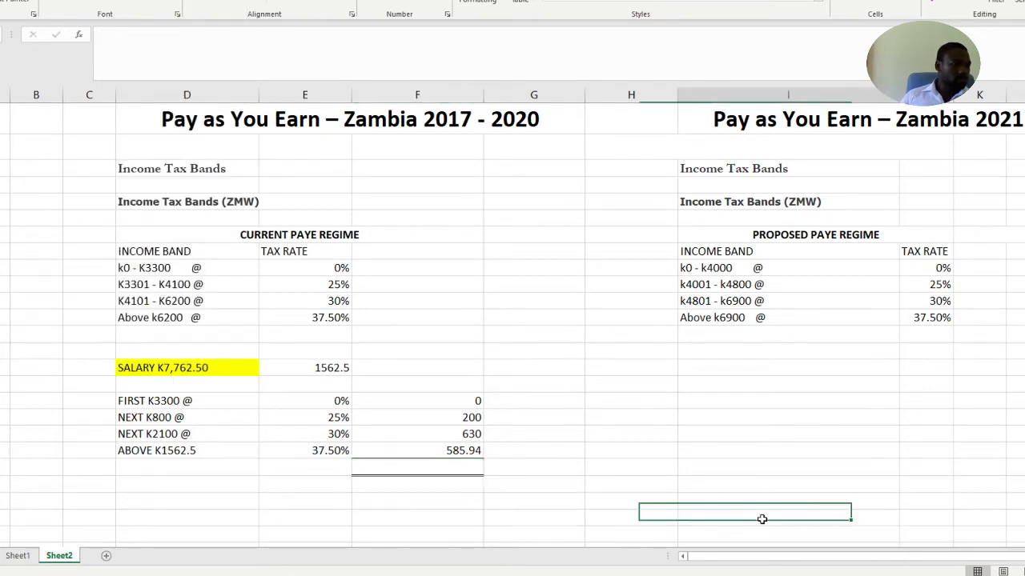
left_click(528, 454)
Total the four tax amounts in the bordered cell with =SUM(F20:F23)
left_click(455, 466)
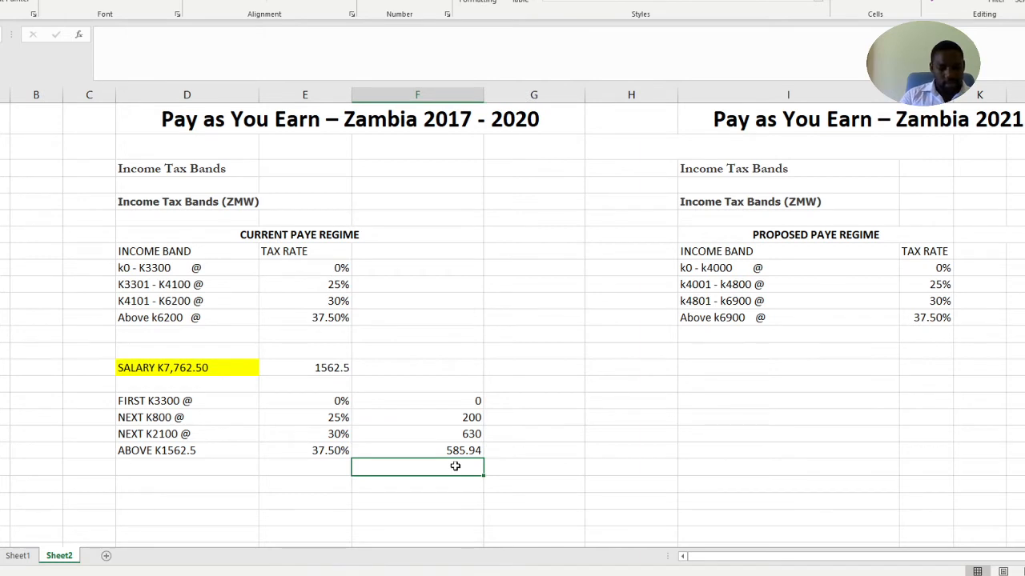
key("alt+equal")
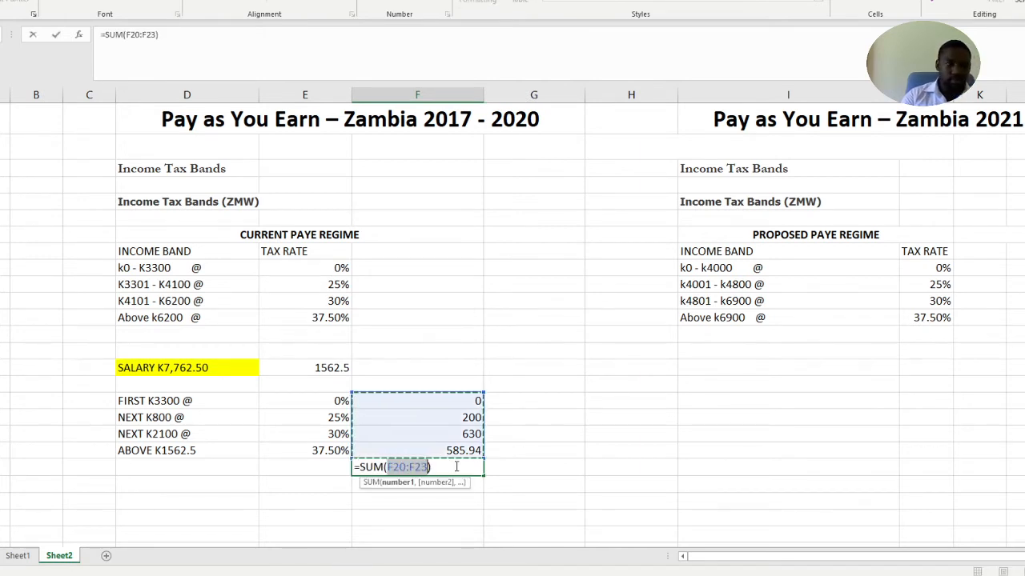
key("Return")
key("Right")
key("Right")
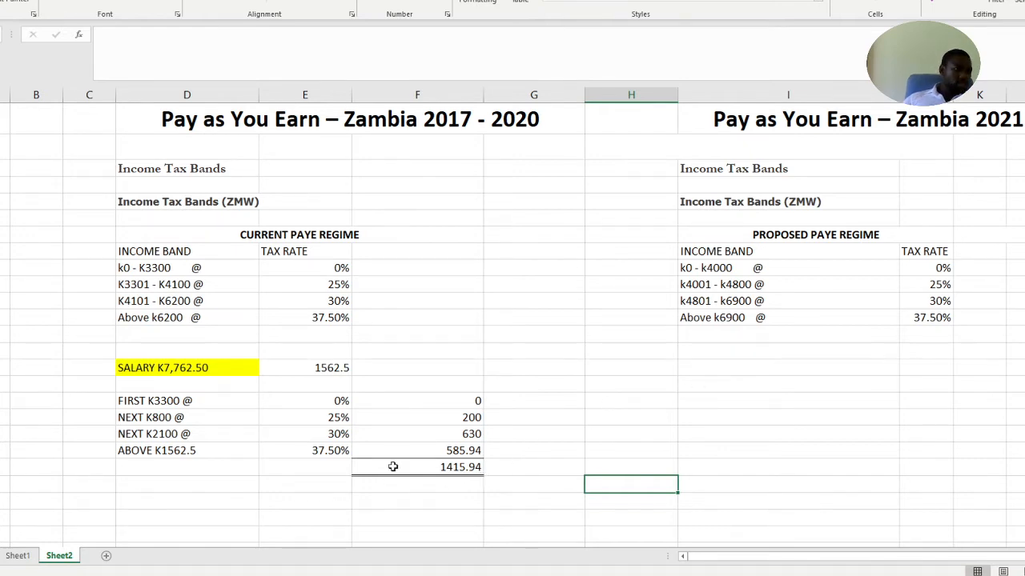
Copy the highlighted SALARY K7,762.50 cell to column I in the same row, under the proposed PAYE regime
scroll(339, 430, "down", 1)
scroll(339, 431, "up", 1)
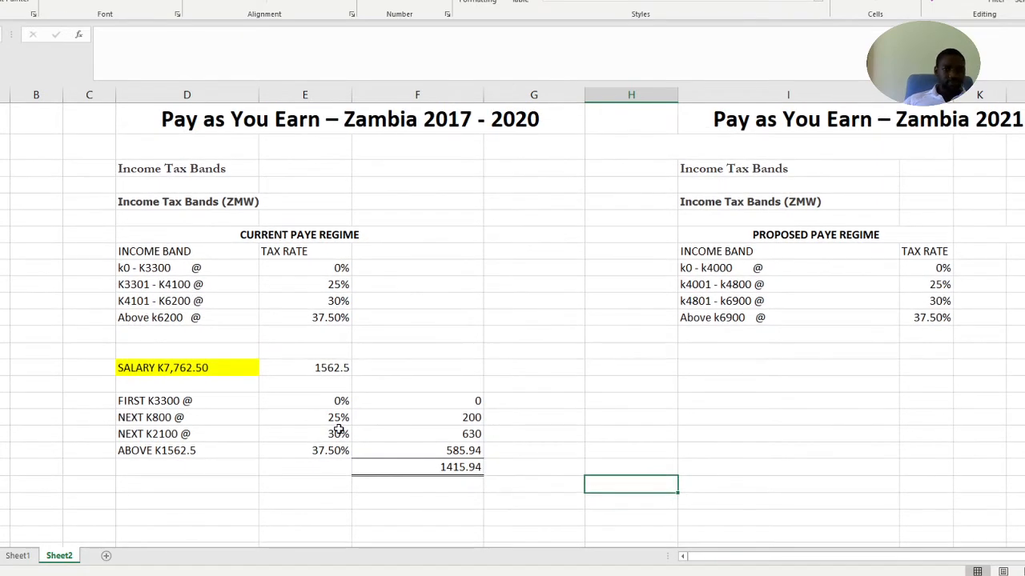
left_click(187, 368)
key("ctrl+c")
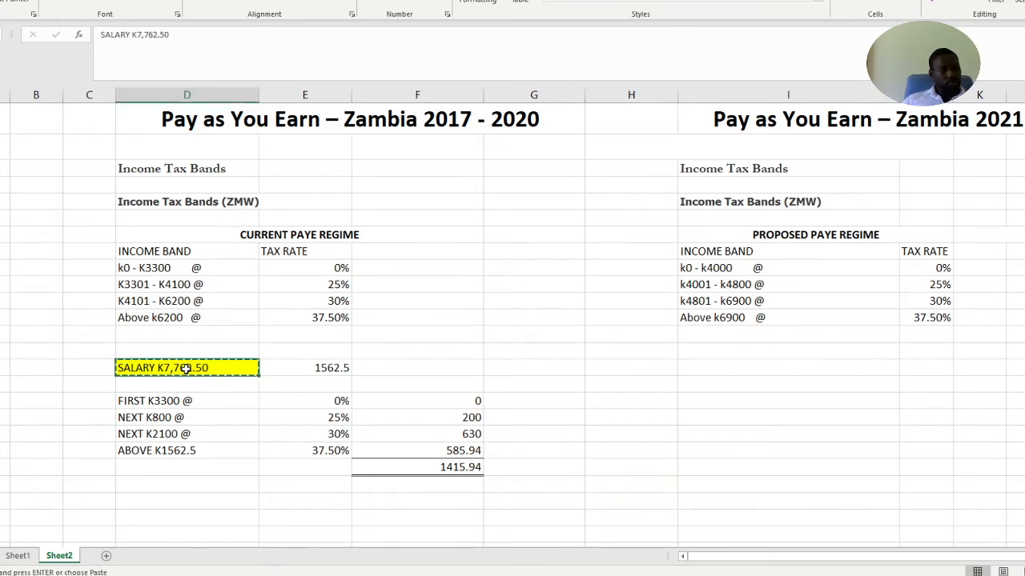
left_click(707, 369)
key("ctrl+v")
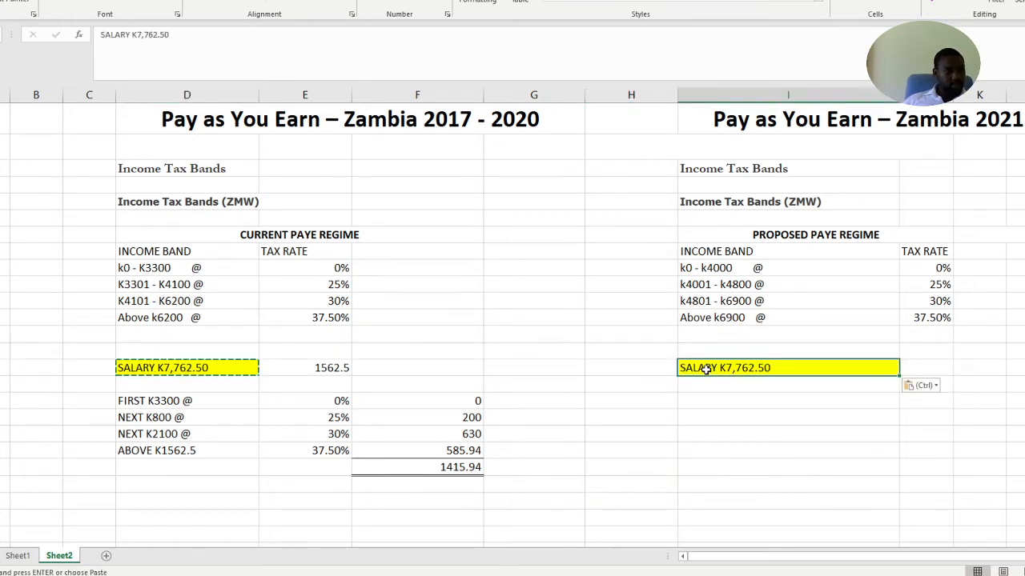
left_click(755, 434)
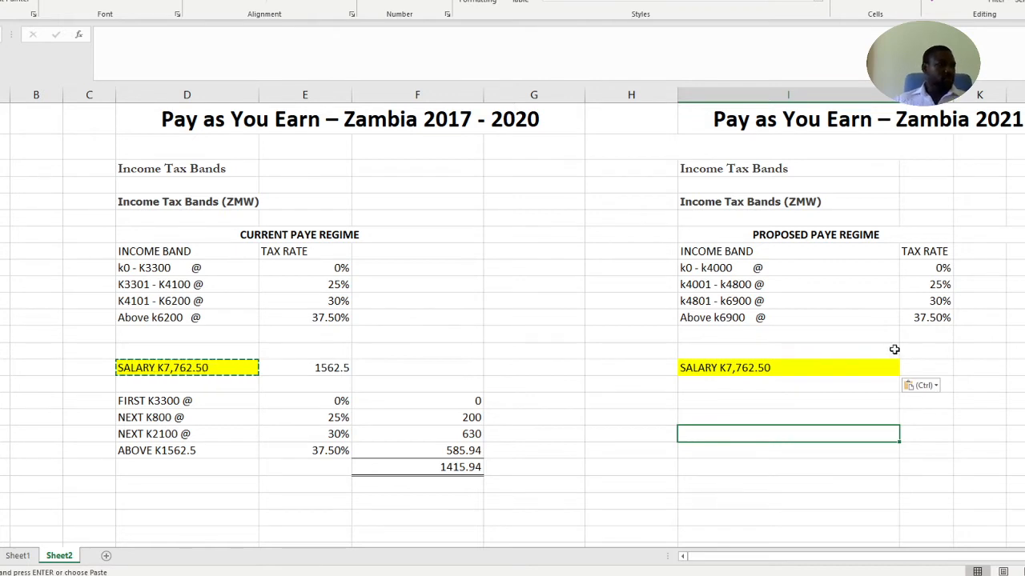
left_click(717, 399)
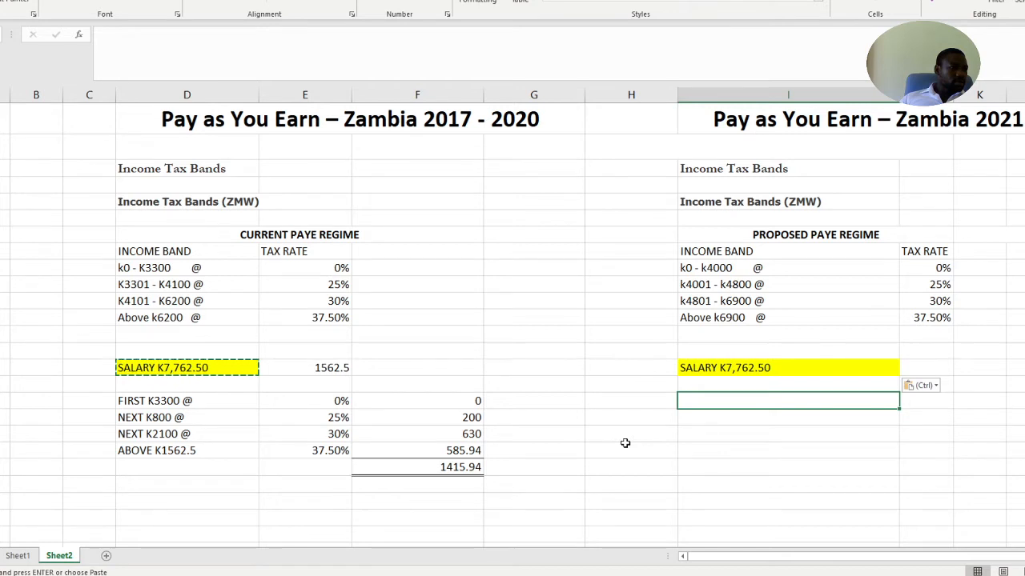
Label the tax total row PAYE in column D, directly below the ABOVE K1562.5 line
scroll(625, 443, "down", 1)
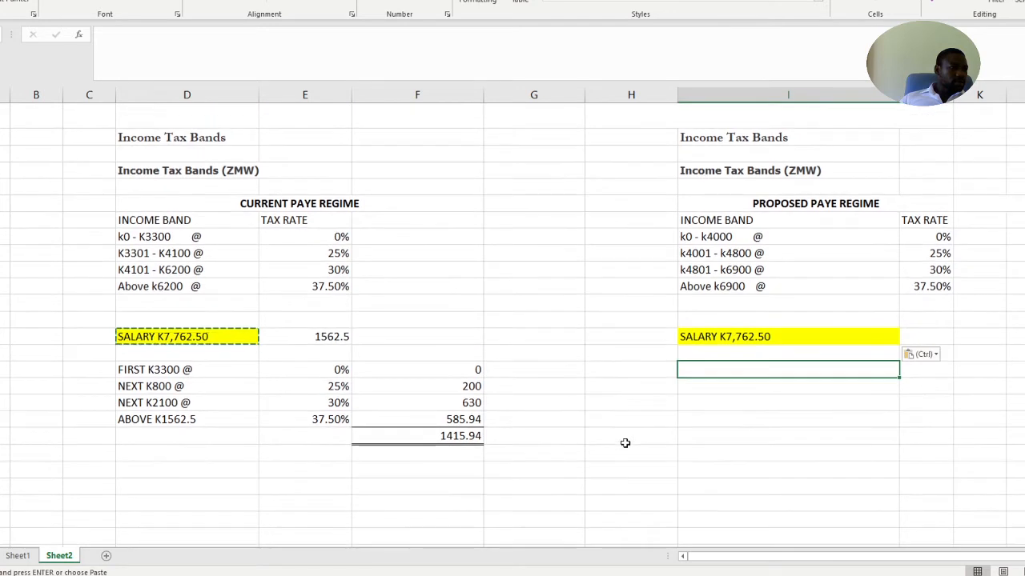
left_click(148, 437)
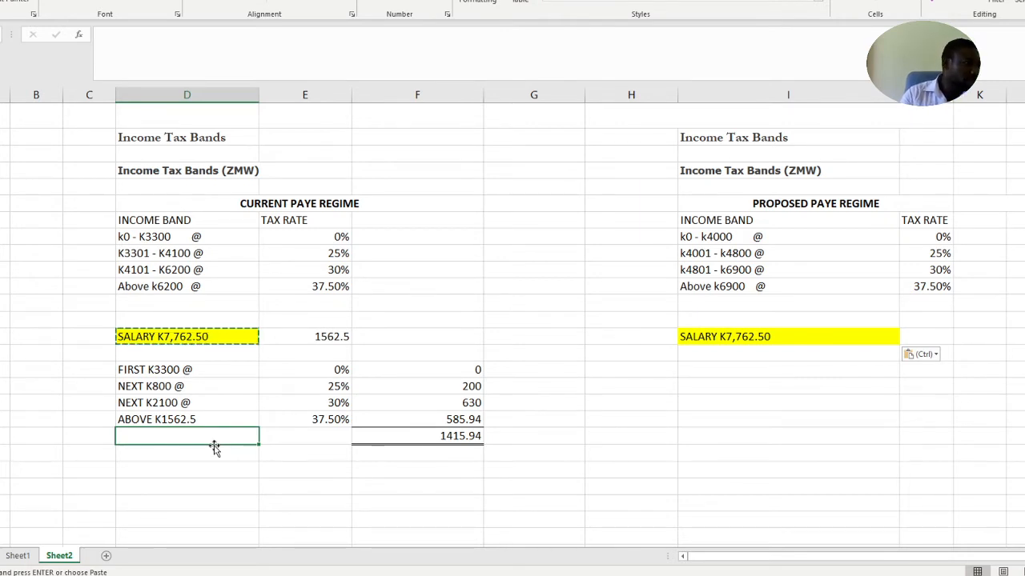
type("PAYE")
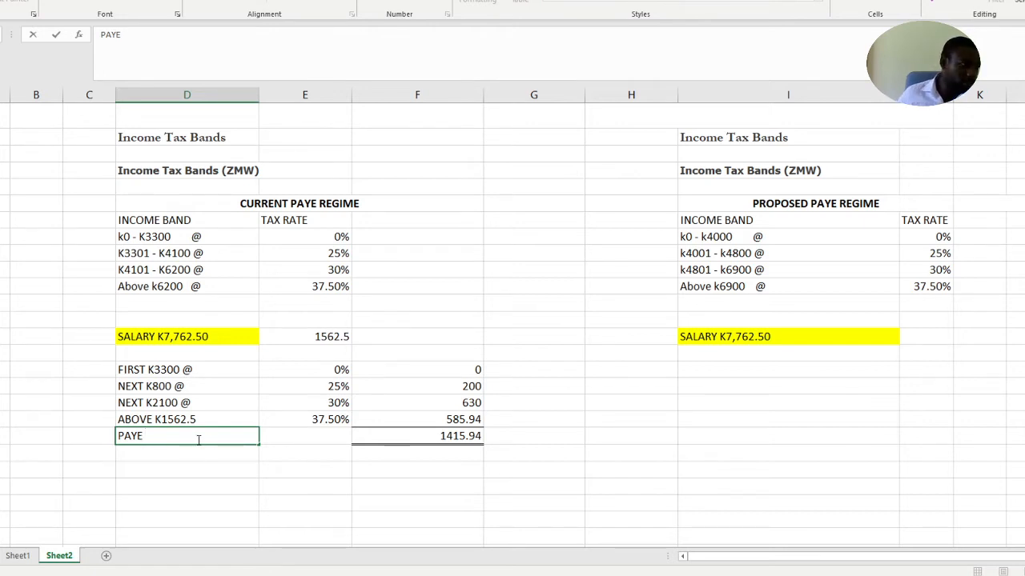
key("Return")
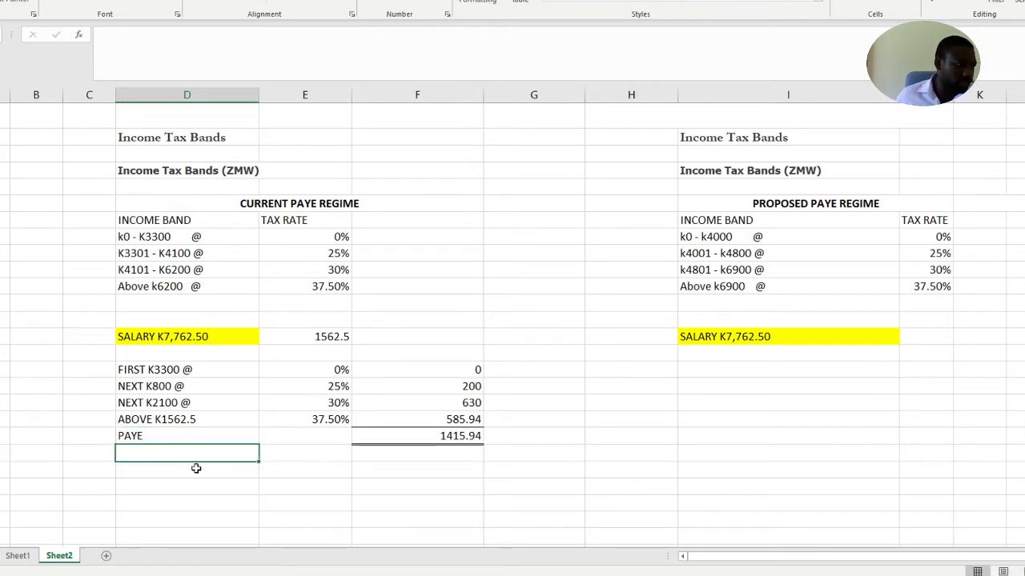
Add the label NAPSA in column D, two rows below the PAYE line, and select the cell beside it
left_click(161, 470)
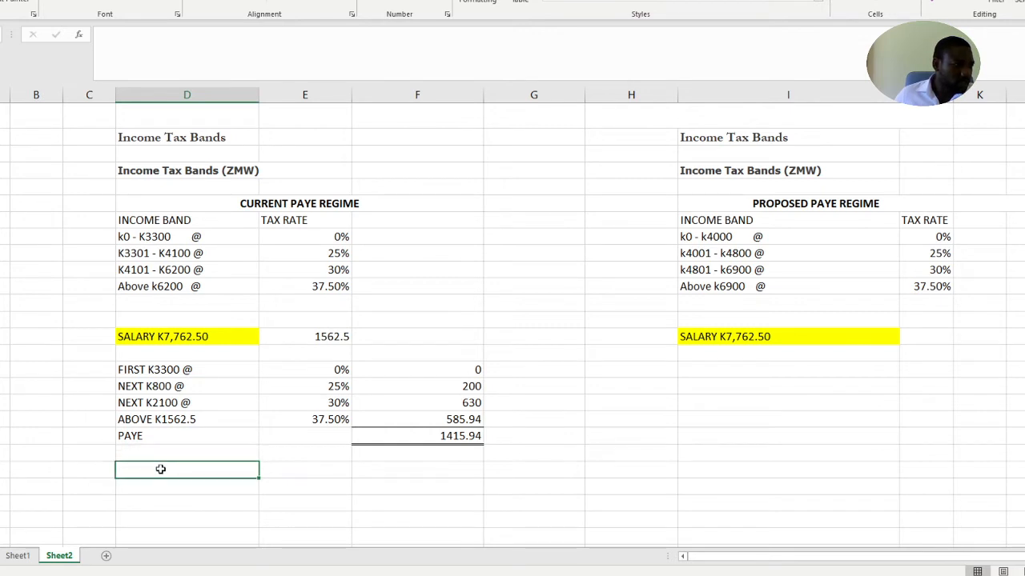
type("NAPSA")
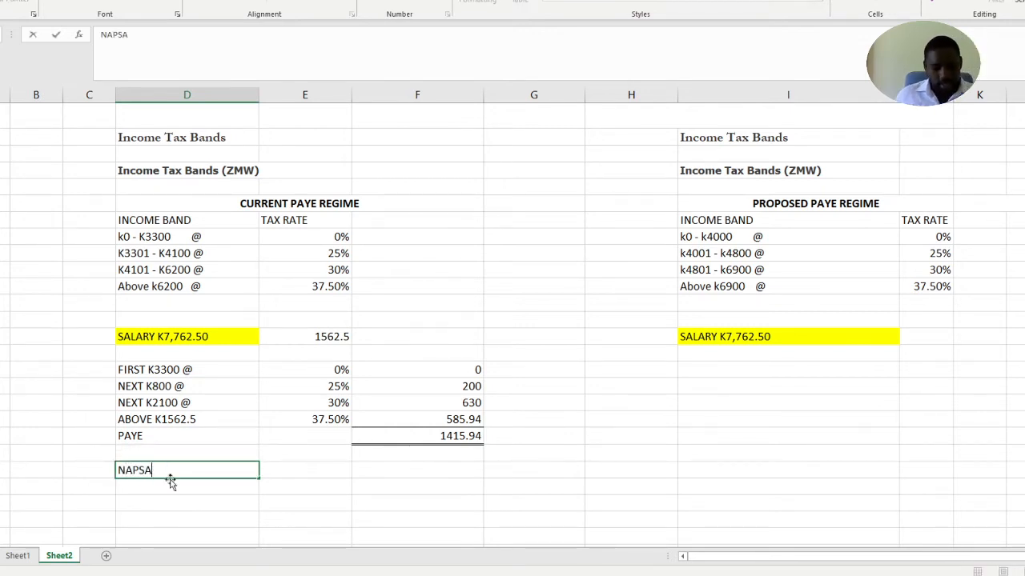
left_click(403, 498)
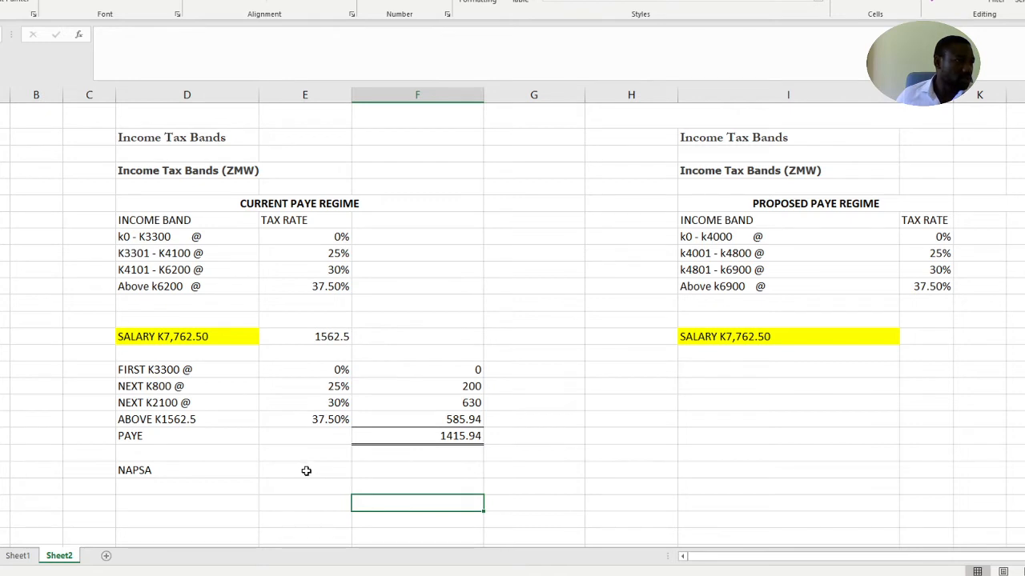
left_click(306, 471)
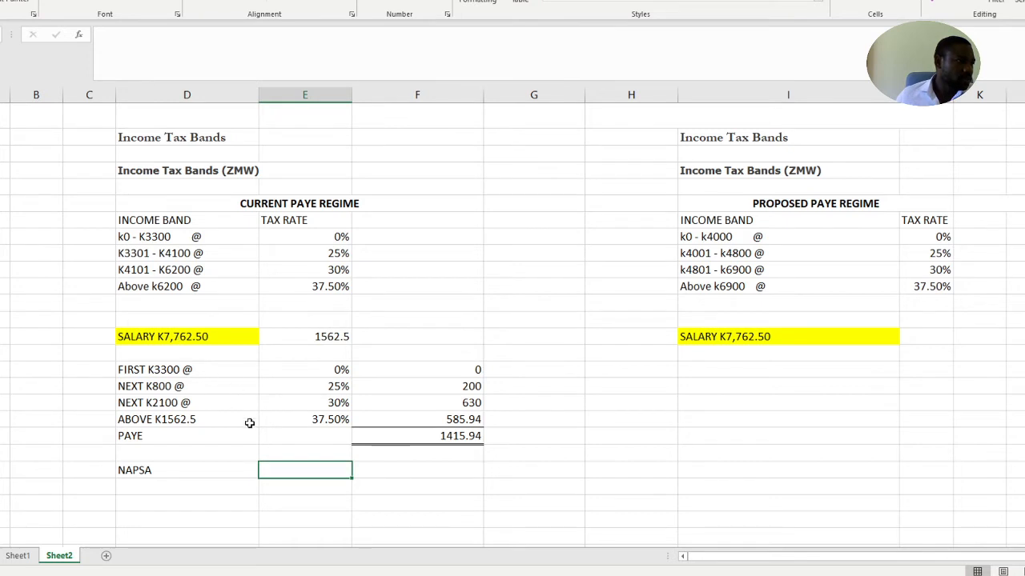
Enter the salary 7762.50 in column E beside the NAPSA label
double_click(305, 472)
type("7762.50")
left_click(405, 468)
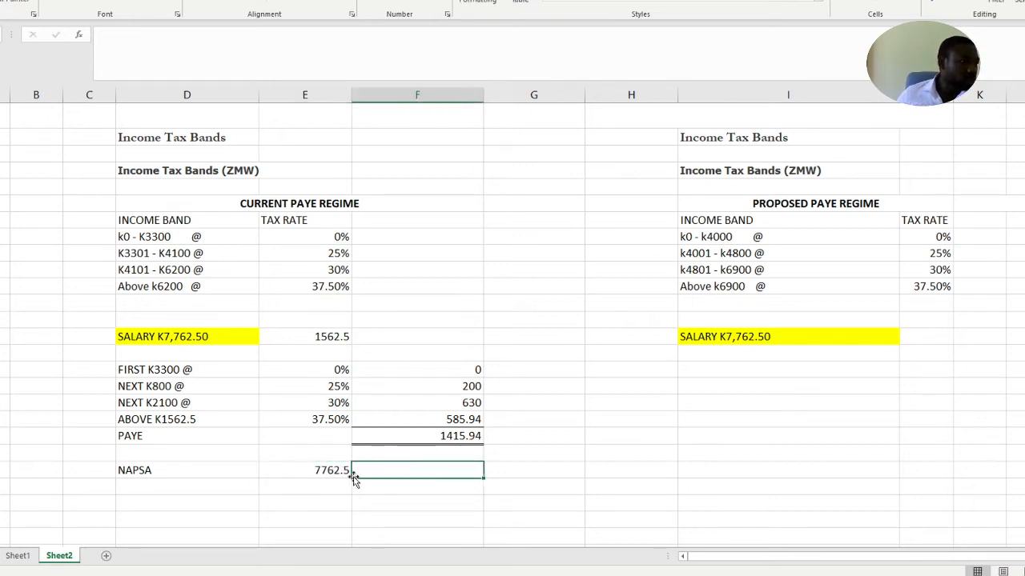
Calculate NAPSA in column F at 5% of the salary with =E26*5%
left_click(327, 466)
left_click(408, 470)
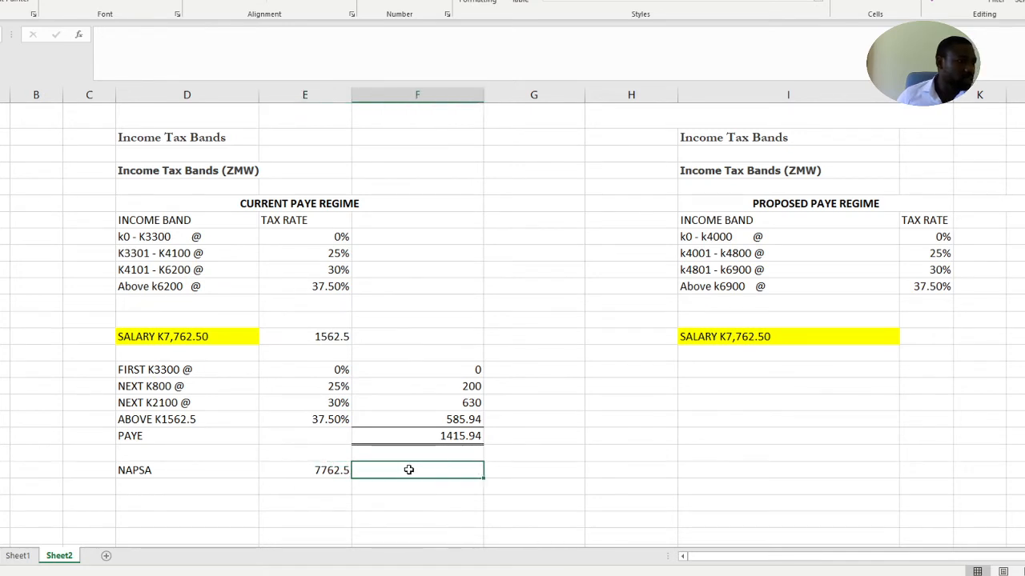
type("=")
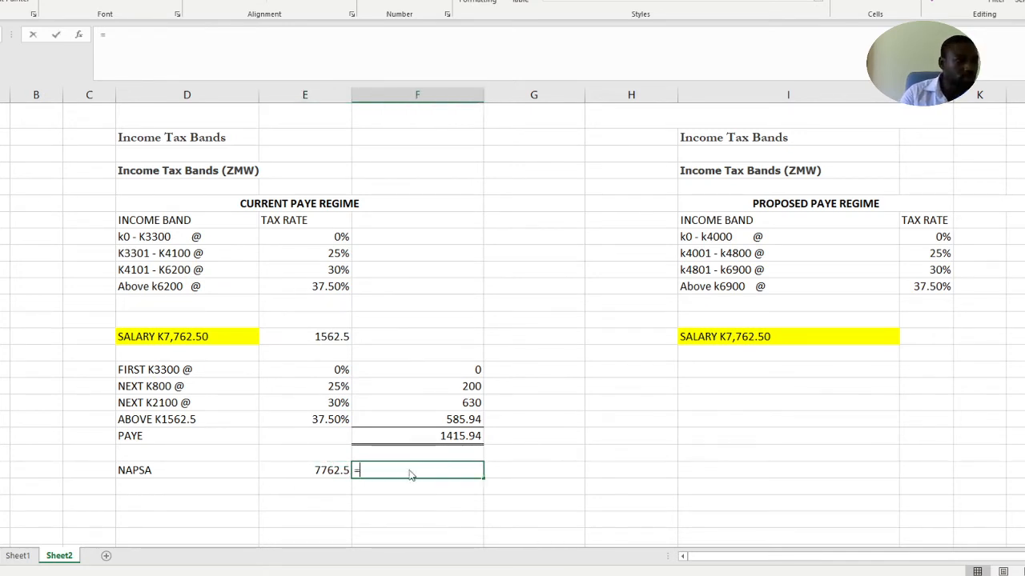
left_click(320, 470)
type("*5%")
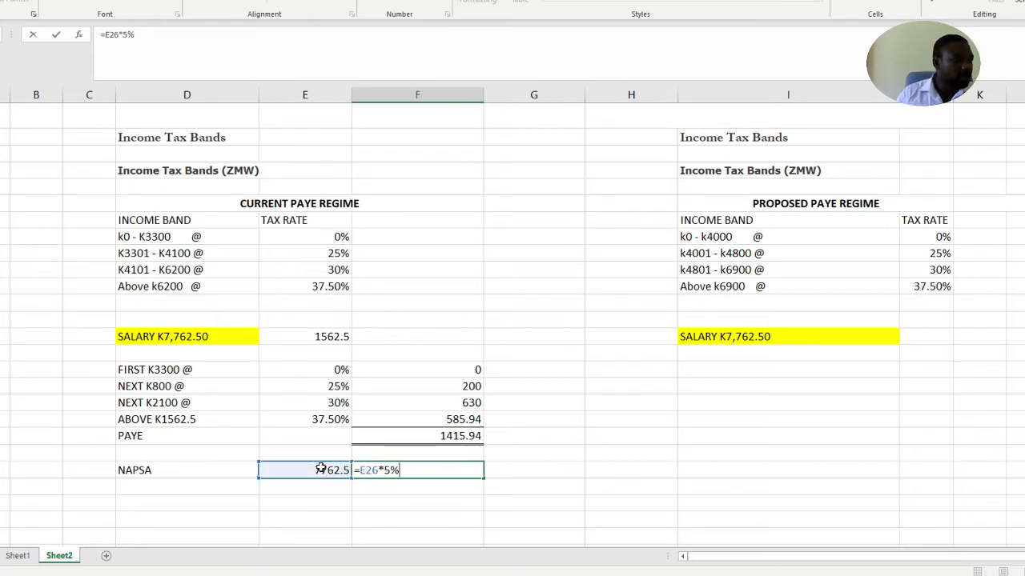
key("Return")
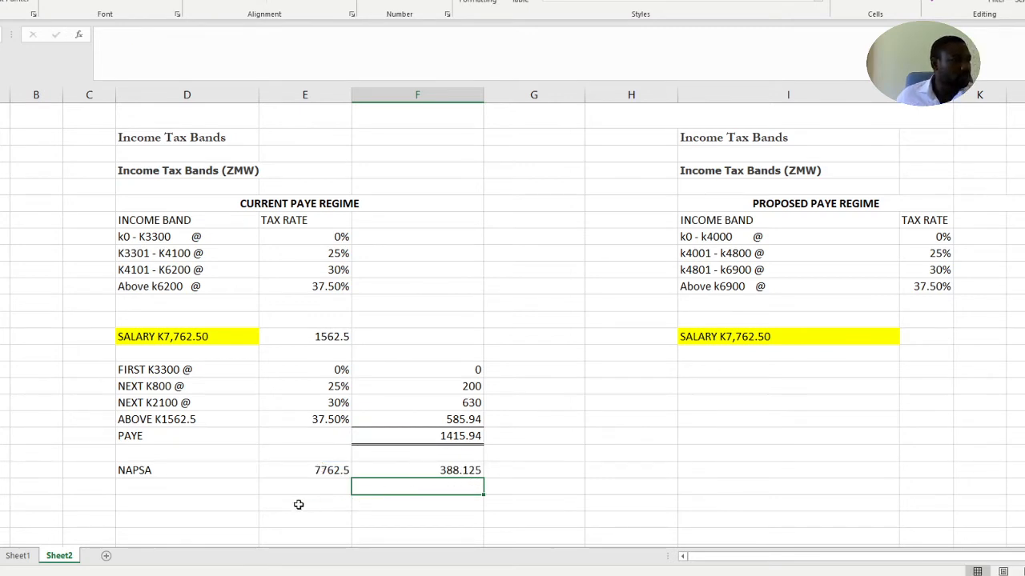
Add the label NHIMA in column D, directly below NAPSA
left_click(173, 486)
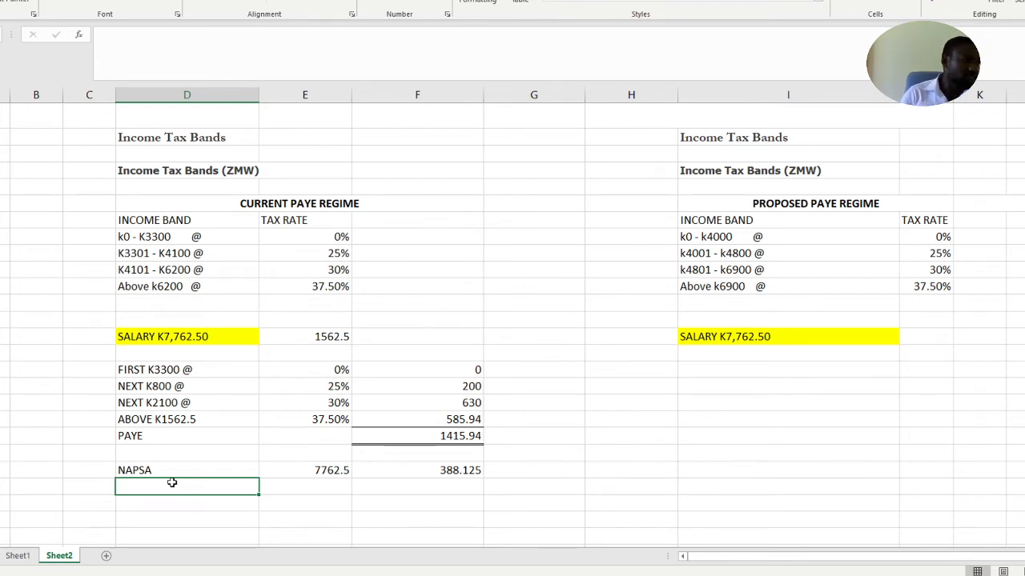
type("N")
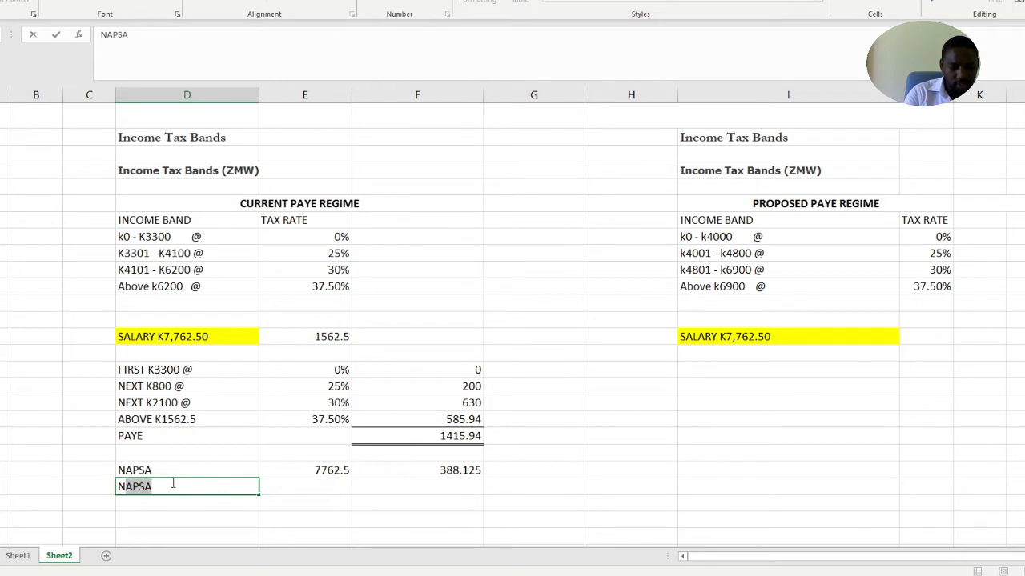
type("HIMA")
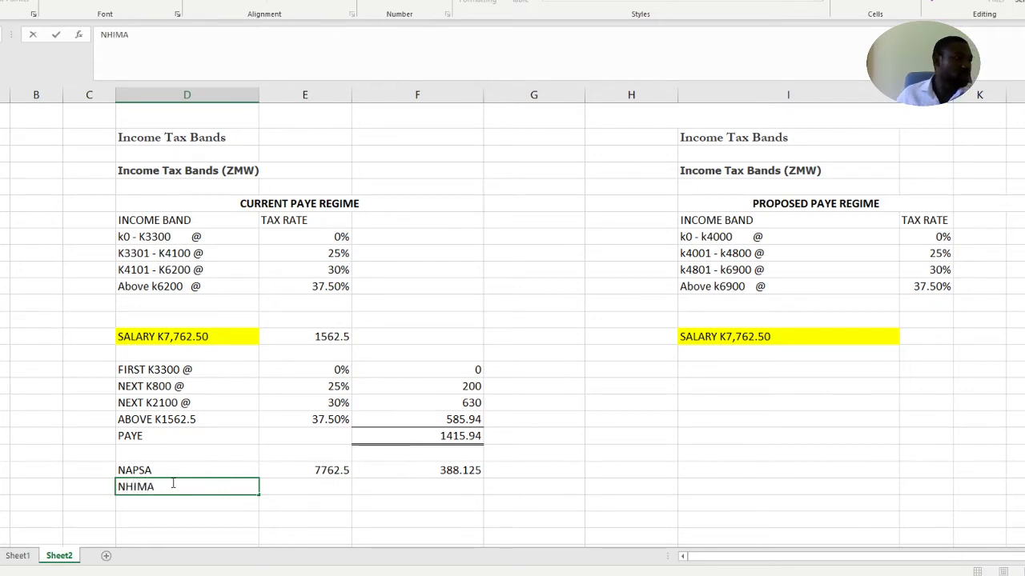
left_click(291, 486)
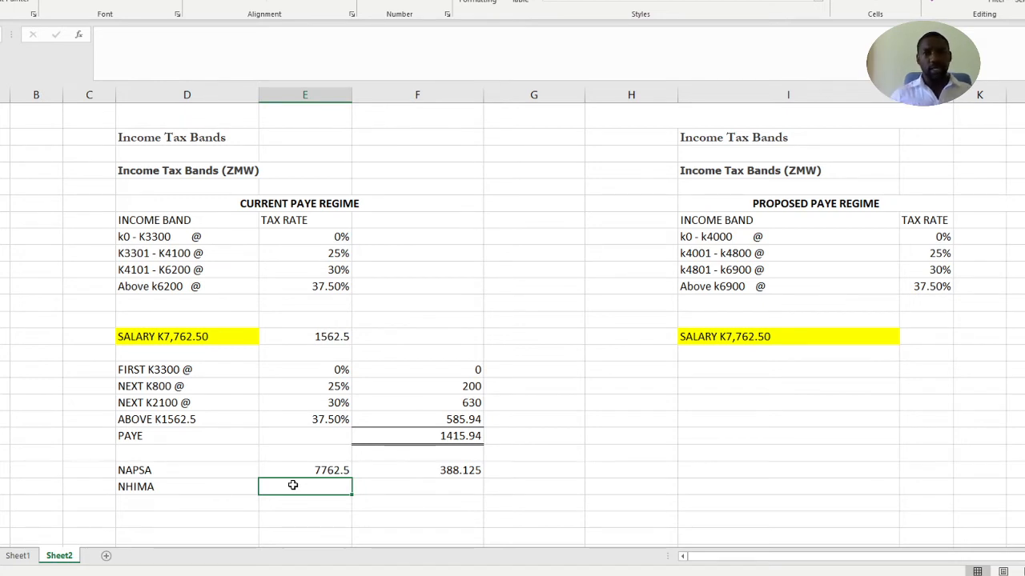
Copy the salary figure from the NAPSA row into column E of the NHIMA row
left_click(333, 471)
key("ctrl+c")
left_click(336, 486)
key("ctrl+v")
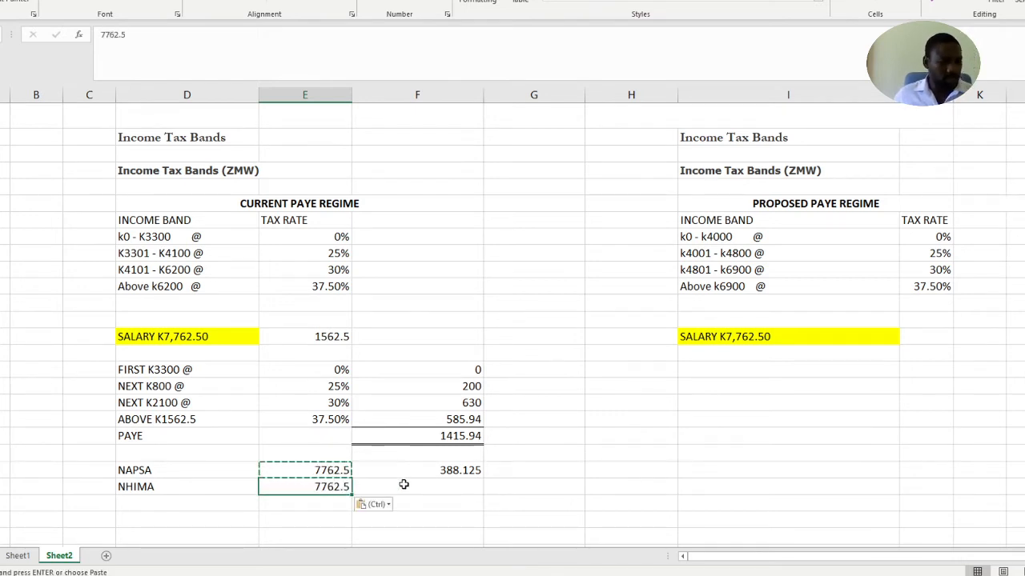
key("Escape")
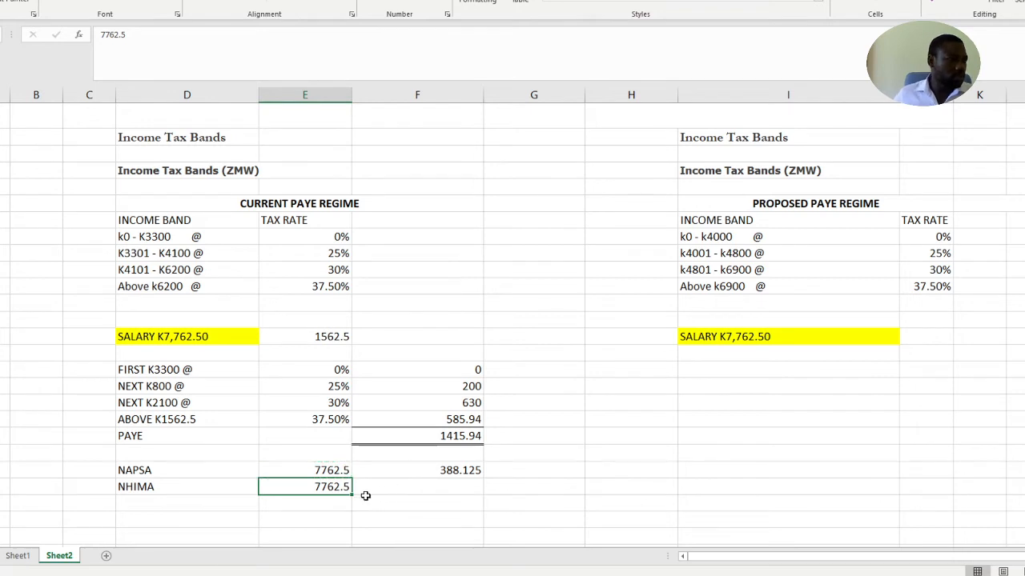
Calculate NHIMA in column F at 1% of the salary with =E27*1%
left_click(418, 486)
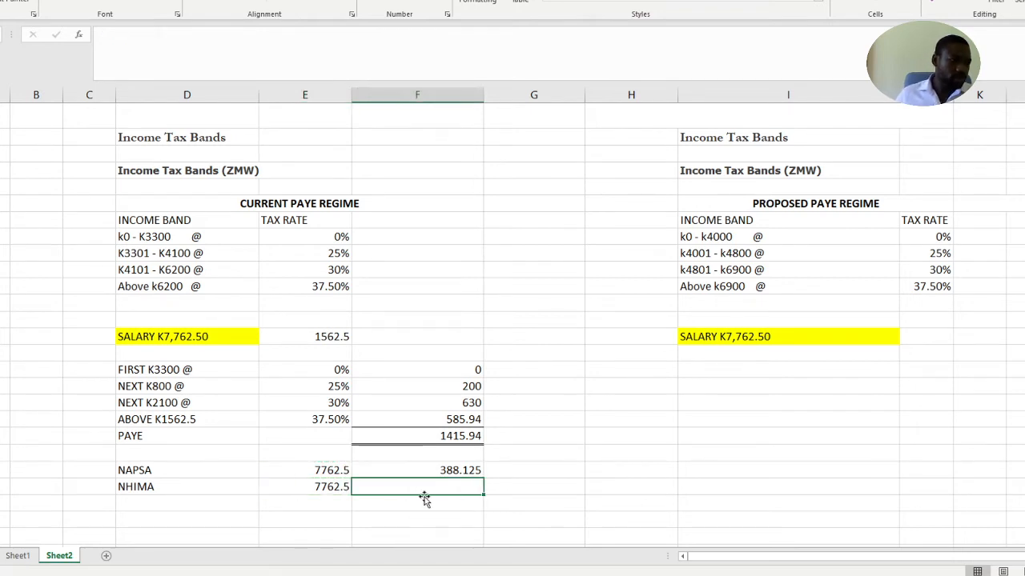
type("=")
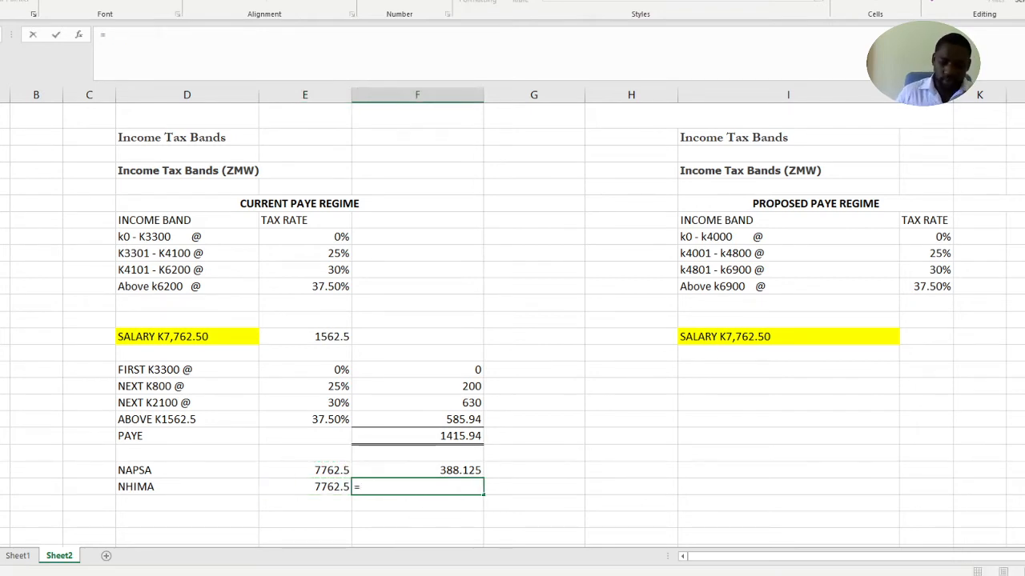
key("Left")
type("*1%")
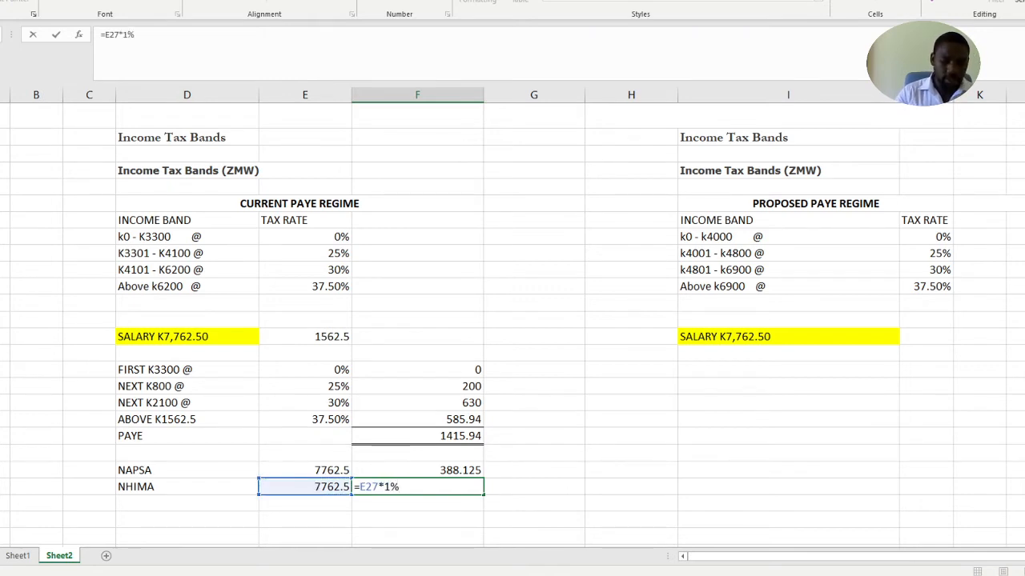
key("Return")
left_click(568, 475)
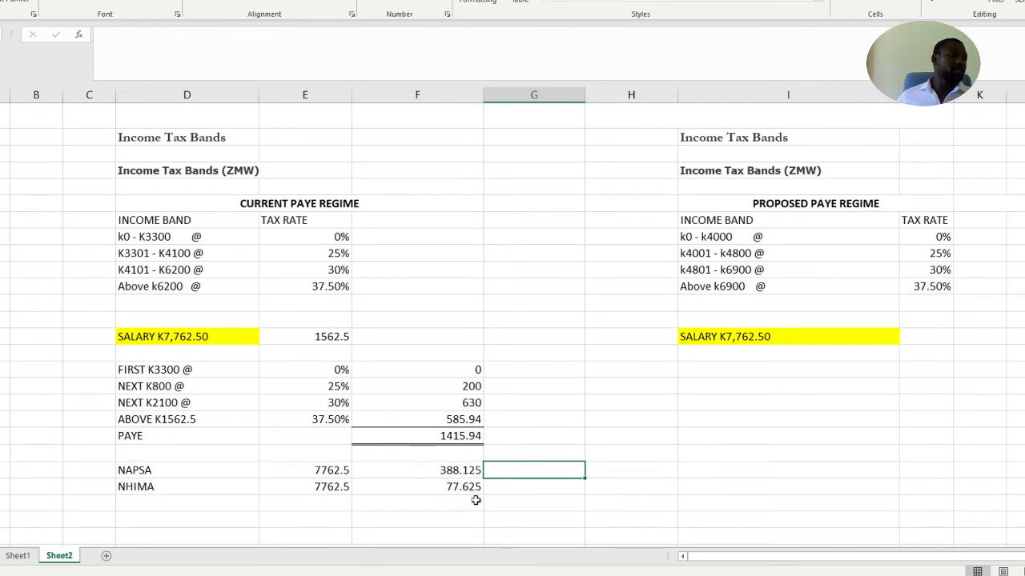
Label the row below NHIMA TOTAL TAX TO BE DEDUCTED in column D
scroll(465, 496, "down", 1)
scroll(465, 496, "down", 1)
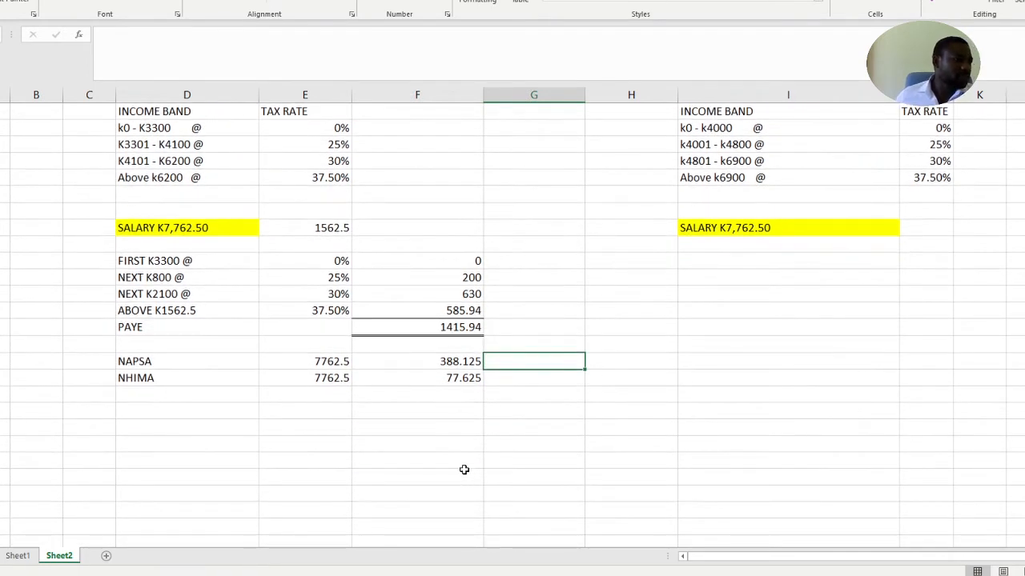
left_click(435, 392)
left_click(184, 395)
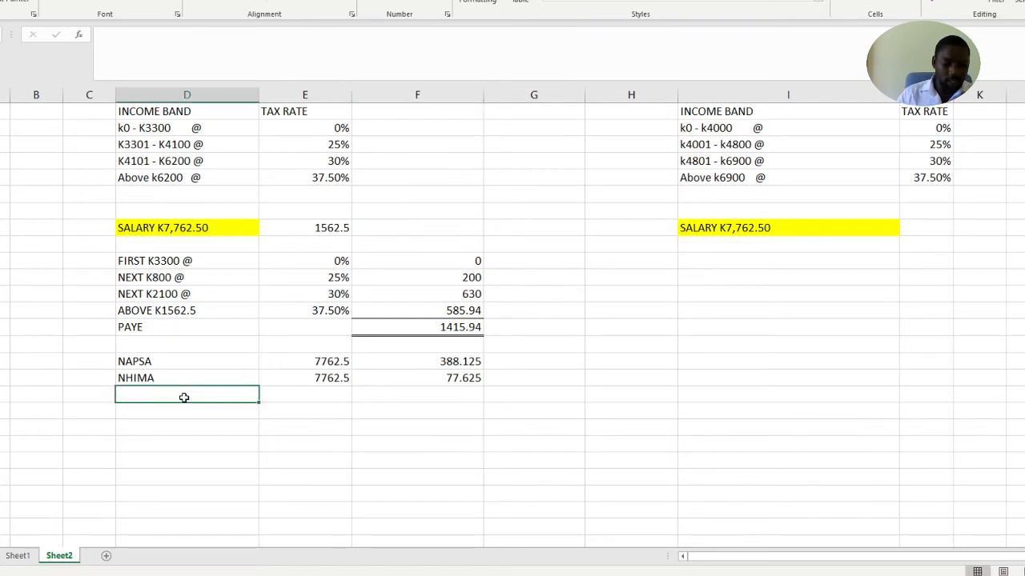
type("t")
key("BackSpace")
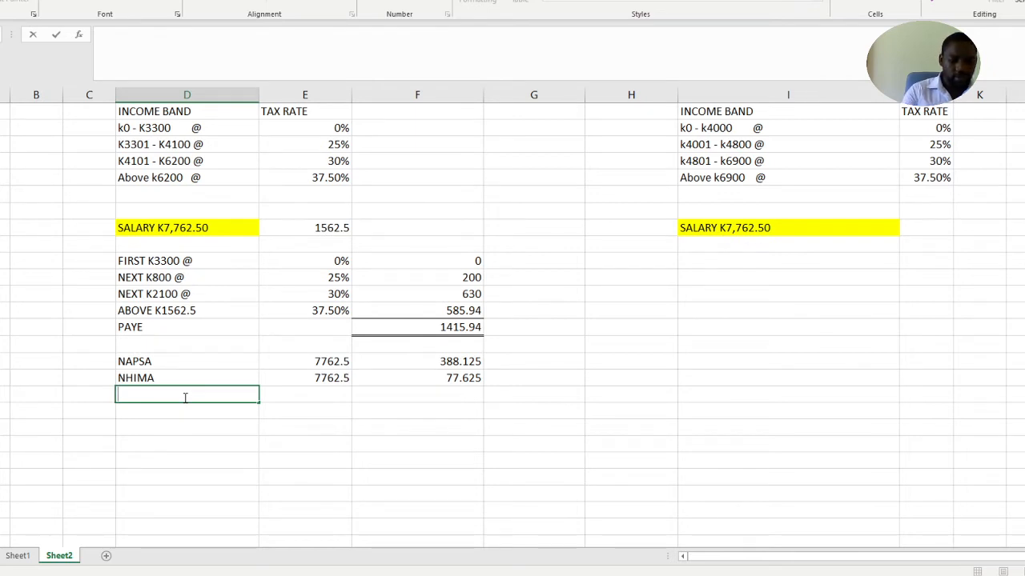
type("t")
key("BackSpace")
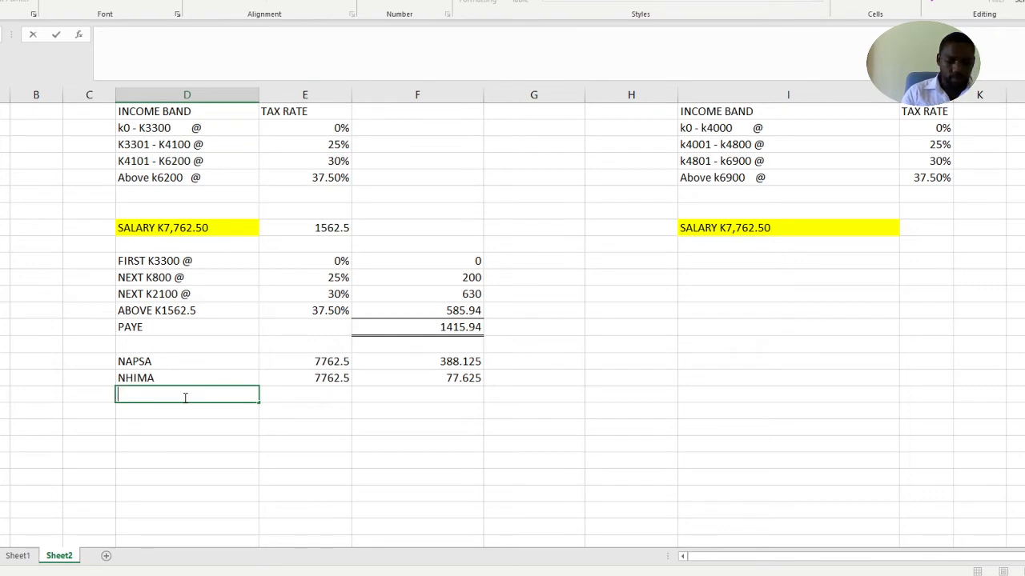
type("TOTAL TAX")
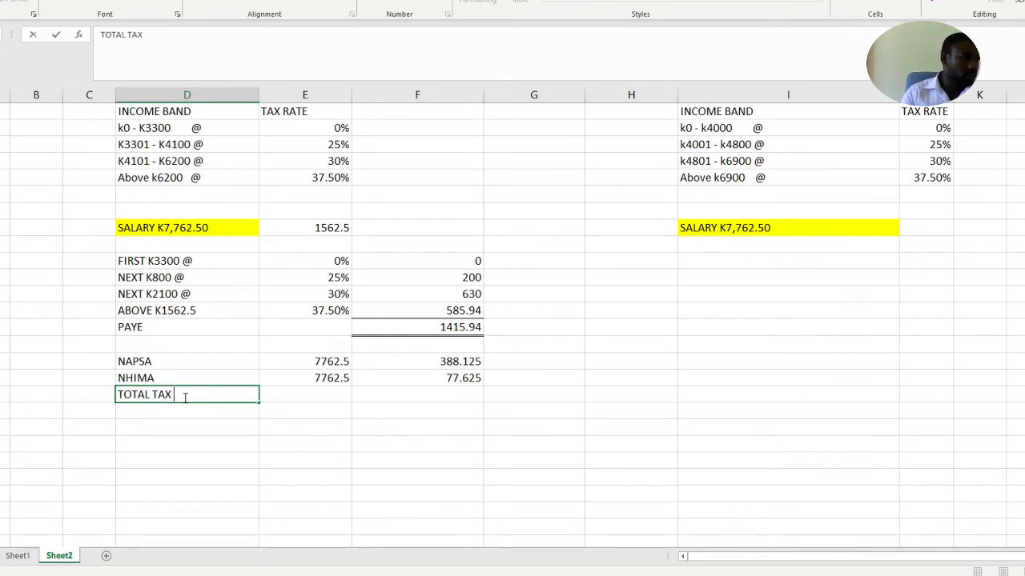
type(" TO")
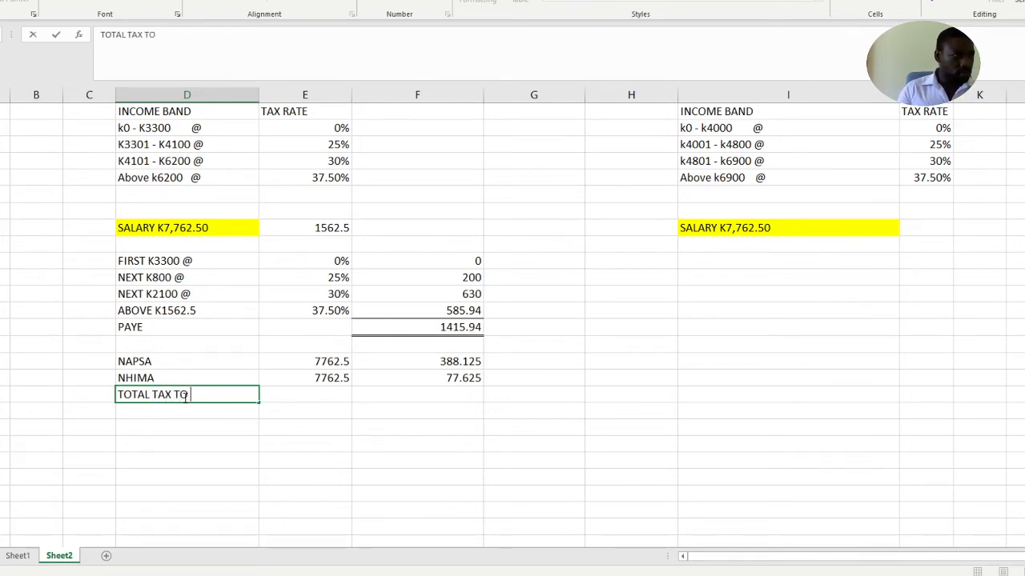
type(" BE")
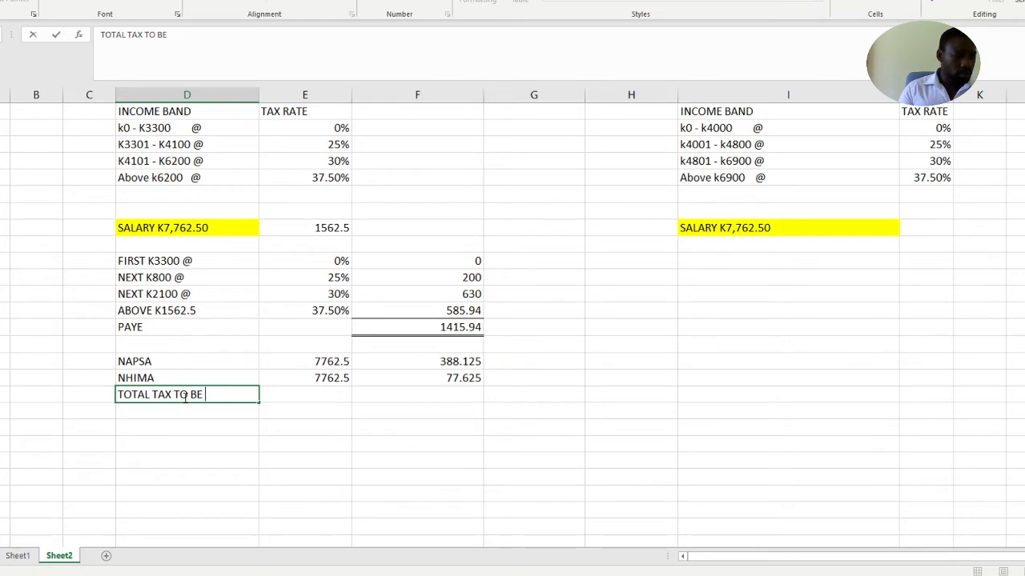
type(" DEDUCTED")
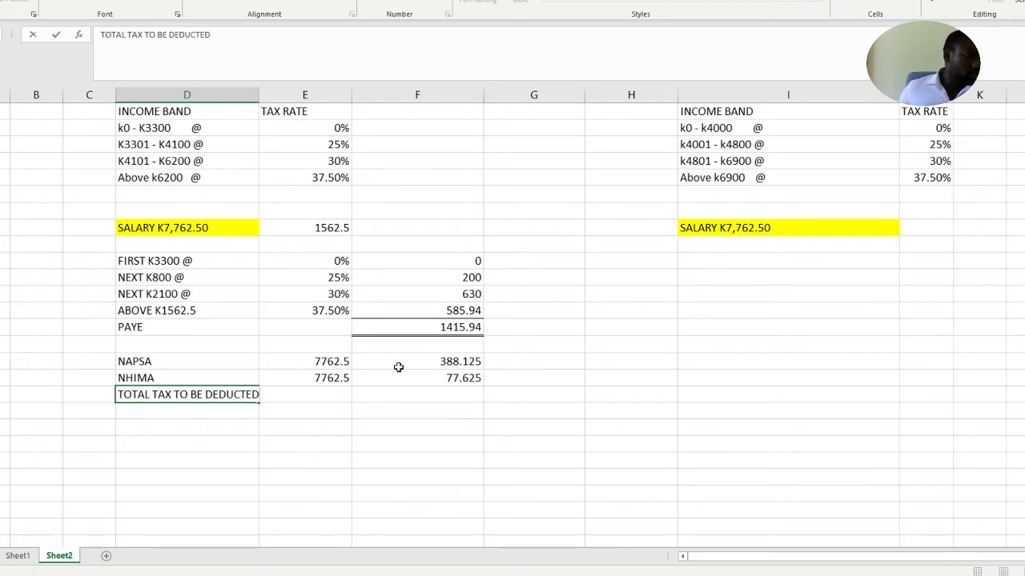
Add up PAYE, NAPSA and NHIMA in column F of the total tax row with =F24+F26+F27 and fill that cell yellow
left_click(429, 399)
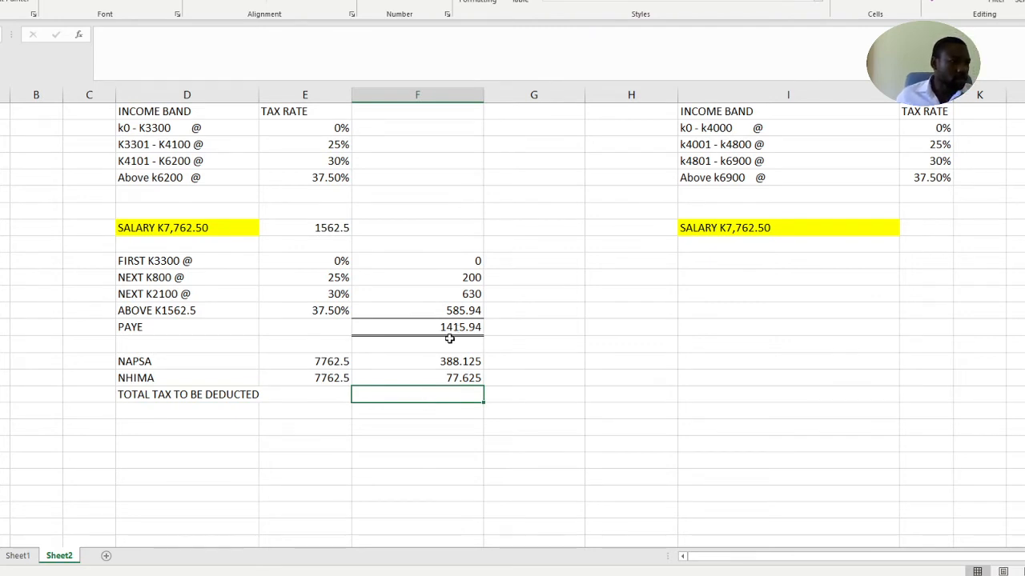
type("=")
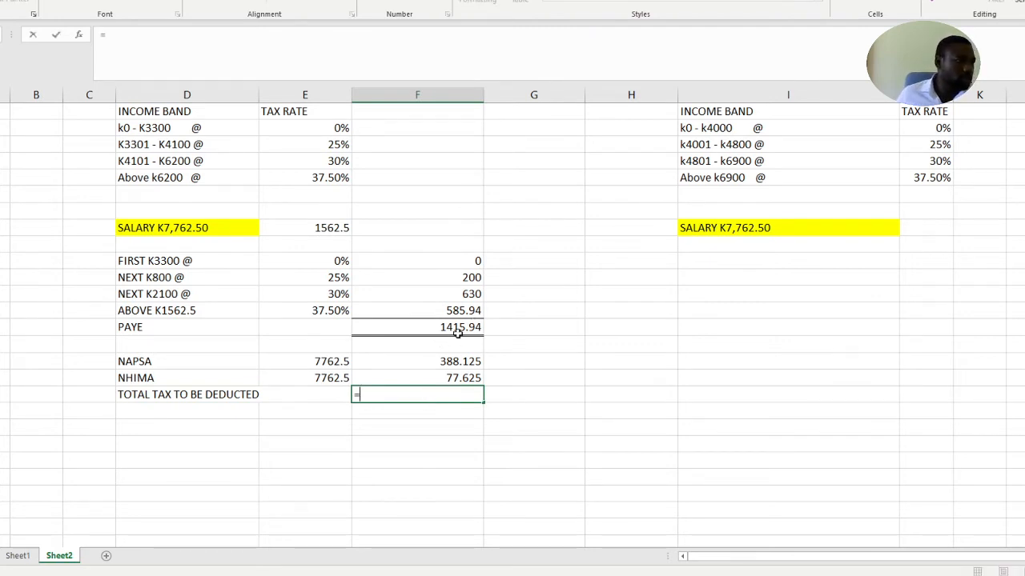
left_click(460, 328)
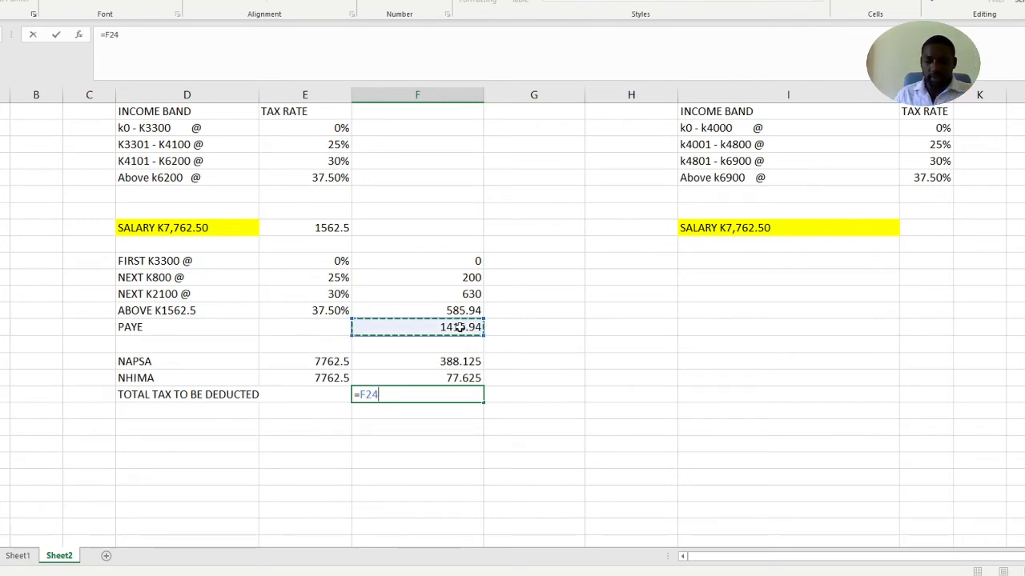
type("+")
left_click(464, 361)
type("+")
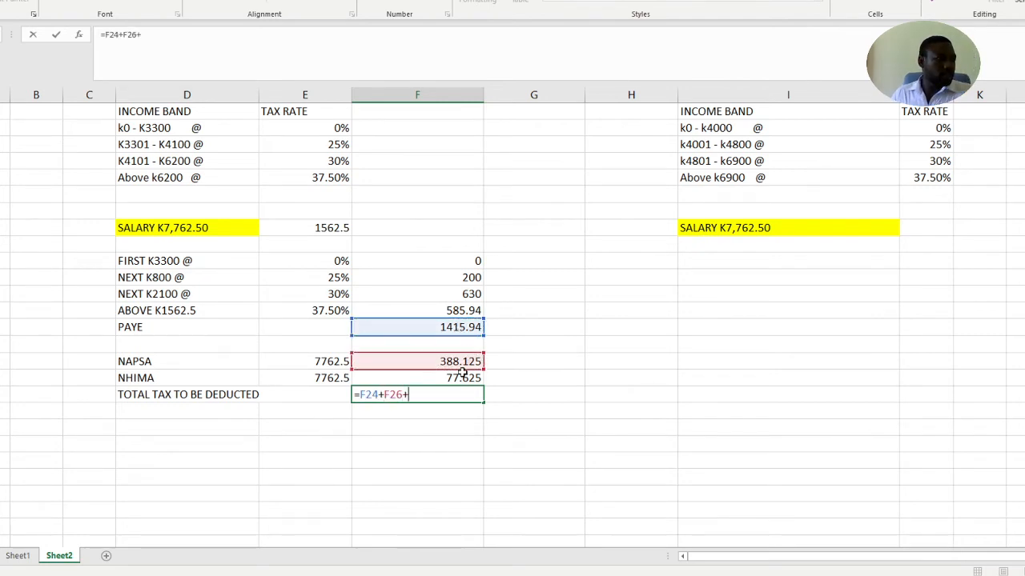
left_click(461, 377)
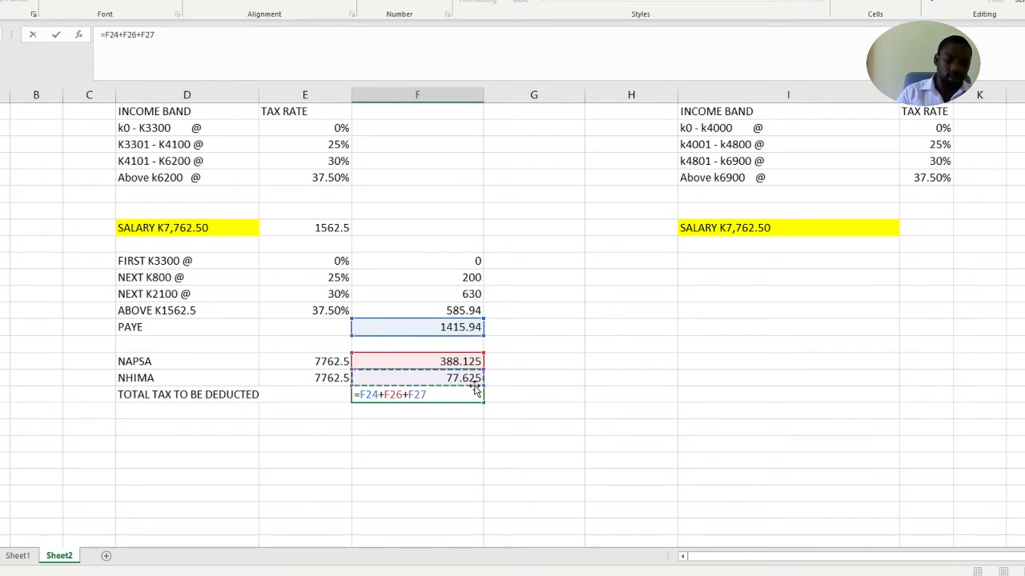
key("Return")
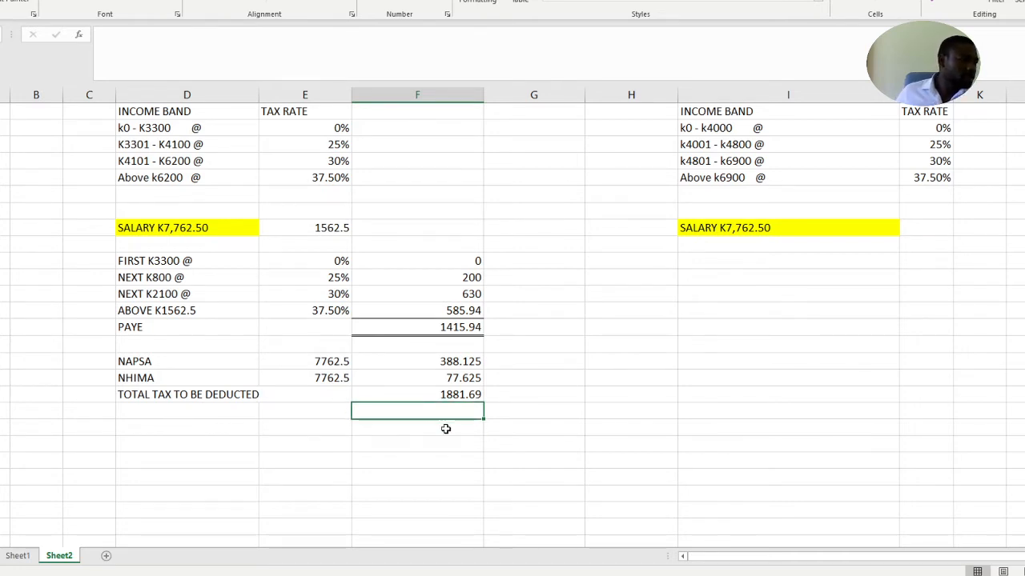
left_click(453, 394)
left_click(138, 1)
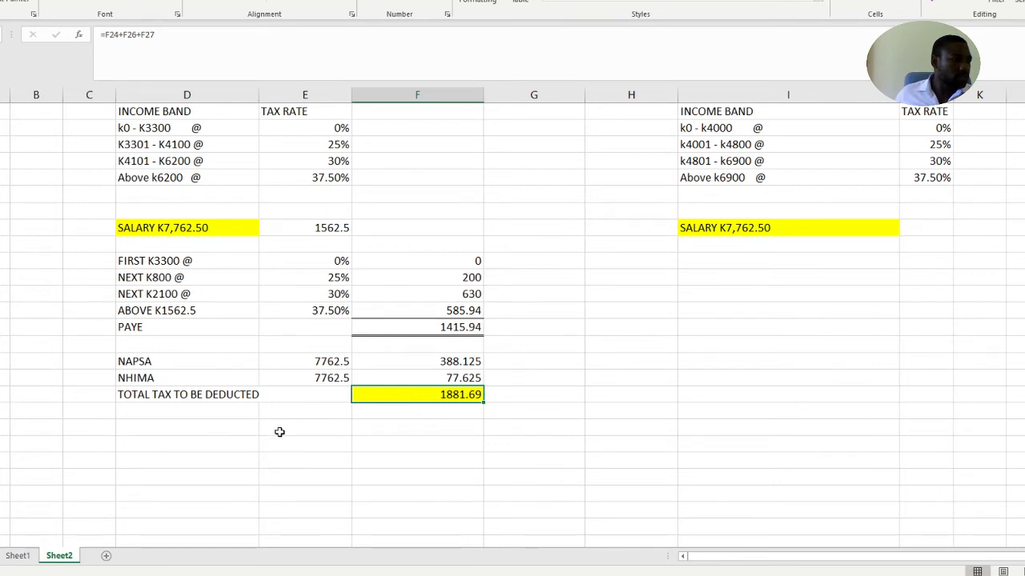
Add the label GROSS SALARY in column D, two rows below the total tax line, and select the column F cell in that row
left_click(178, 432)
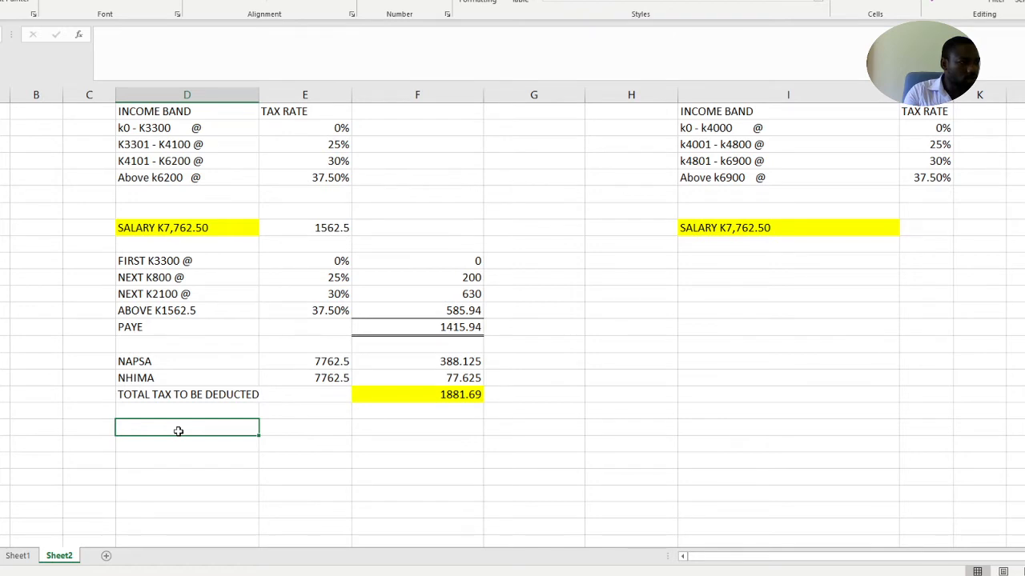
type("GR")
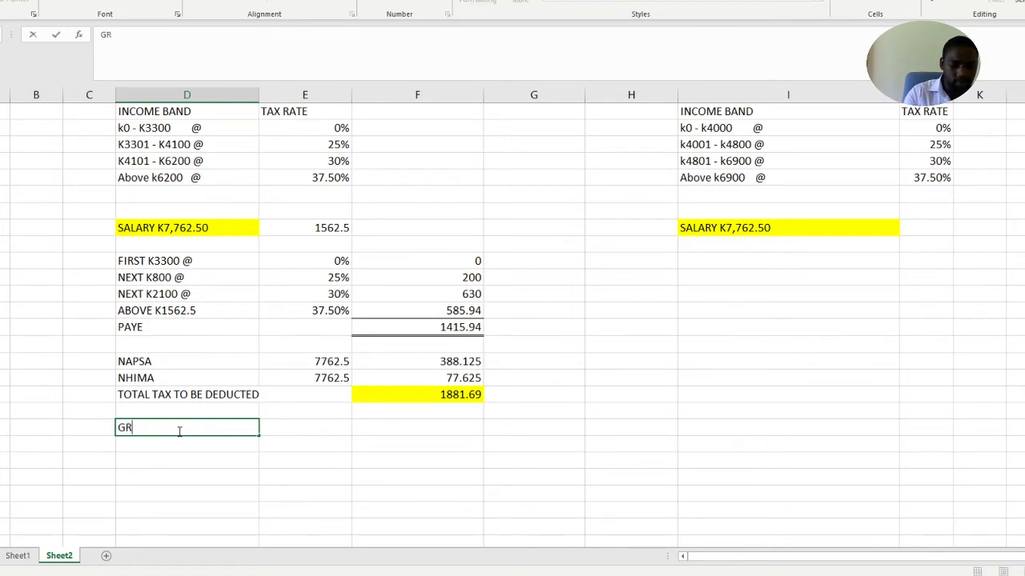
type("OSS SALARY")
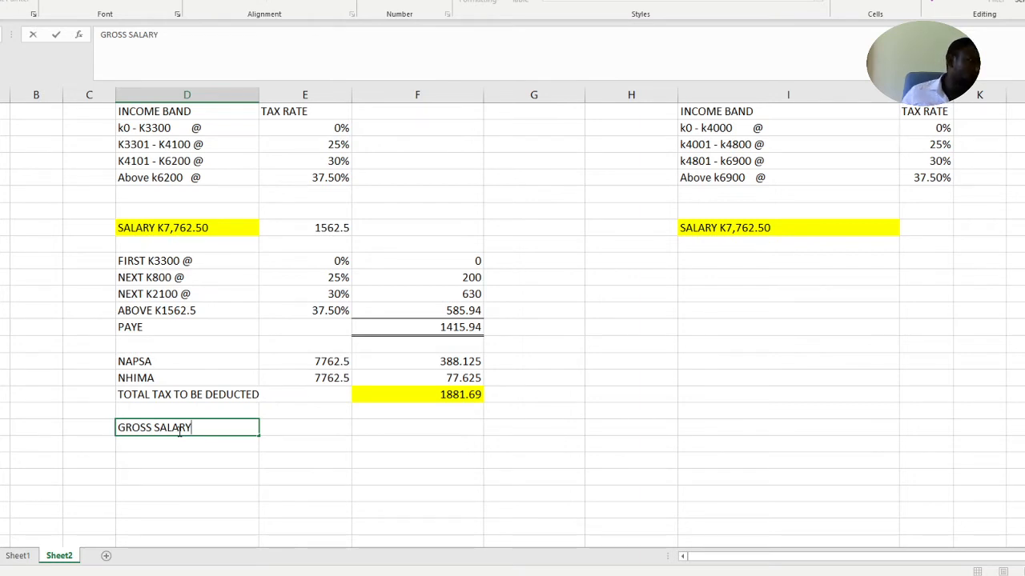
left_click(312, 431)
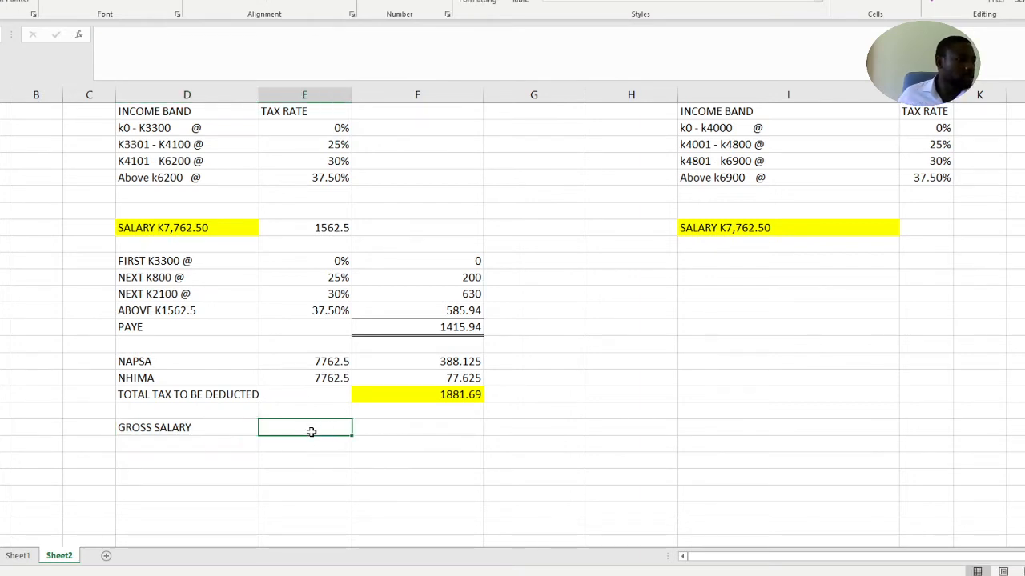
left_click(376, 431)
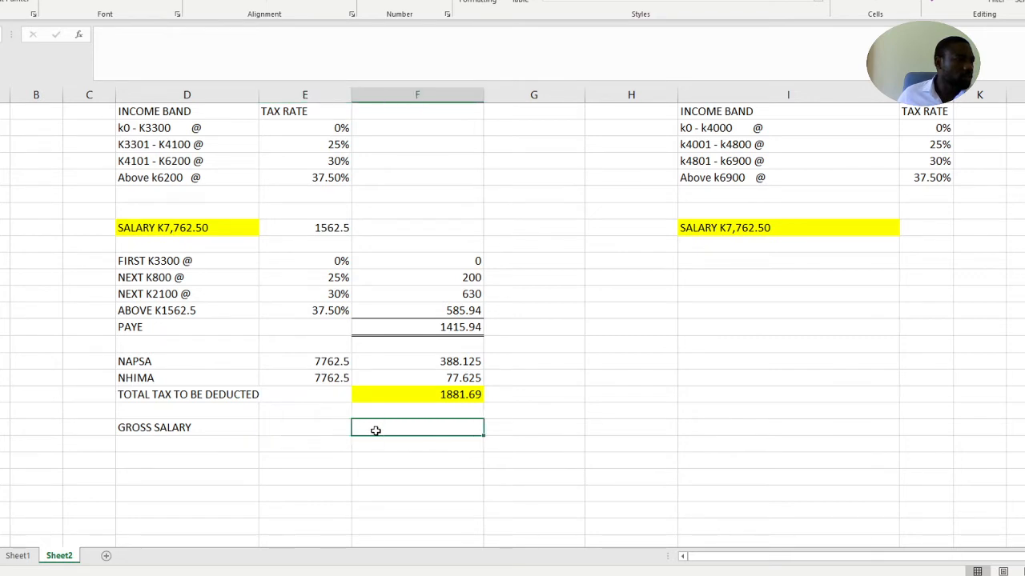
Copy the 7762.5 salary figure from column E of the NHIMA row into column F of the GROSS SALARY row
left_click(338, 377)
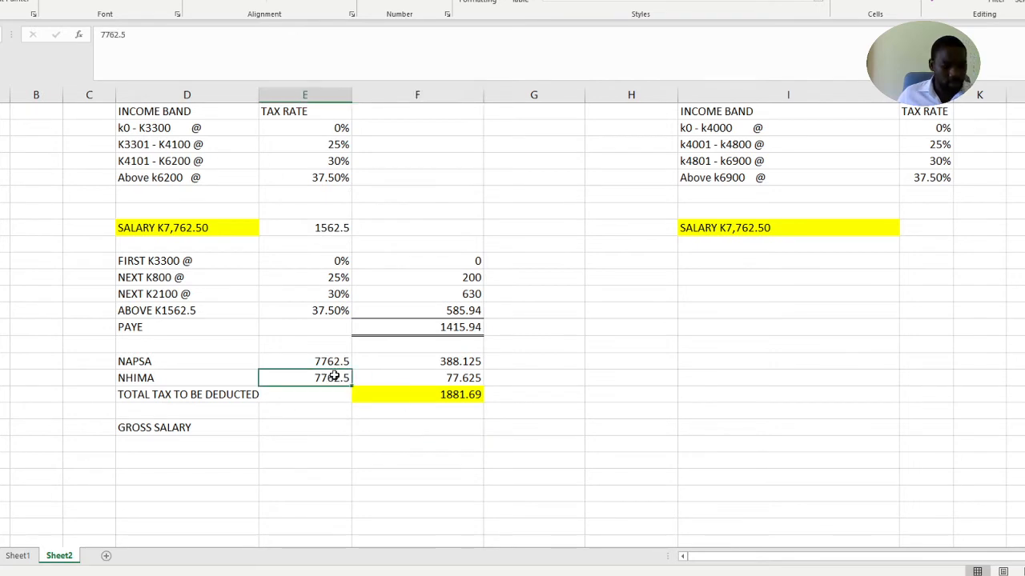
key("ctrl+c")
left_click(388, 426)
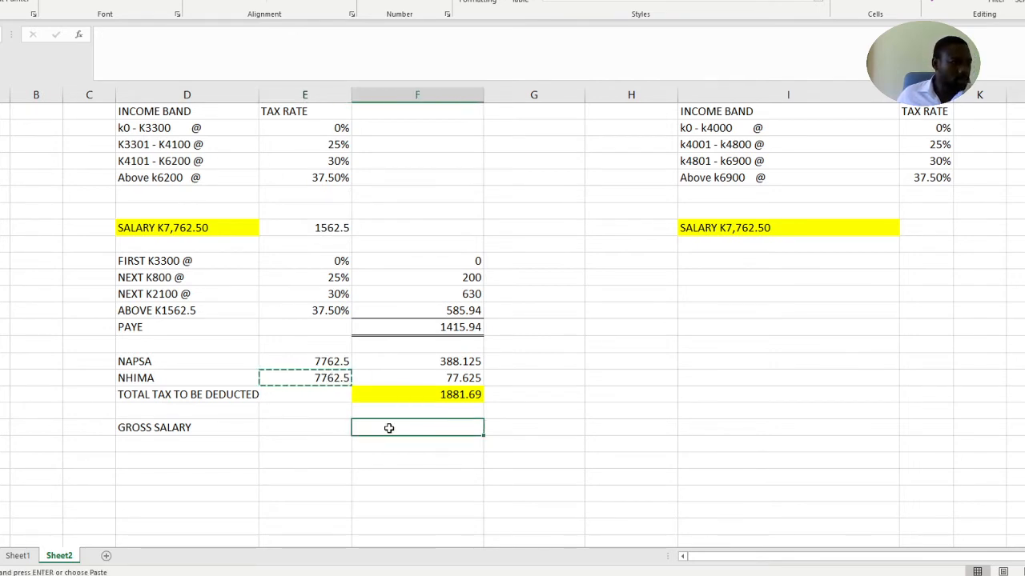
key("ctrl+v")
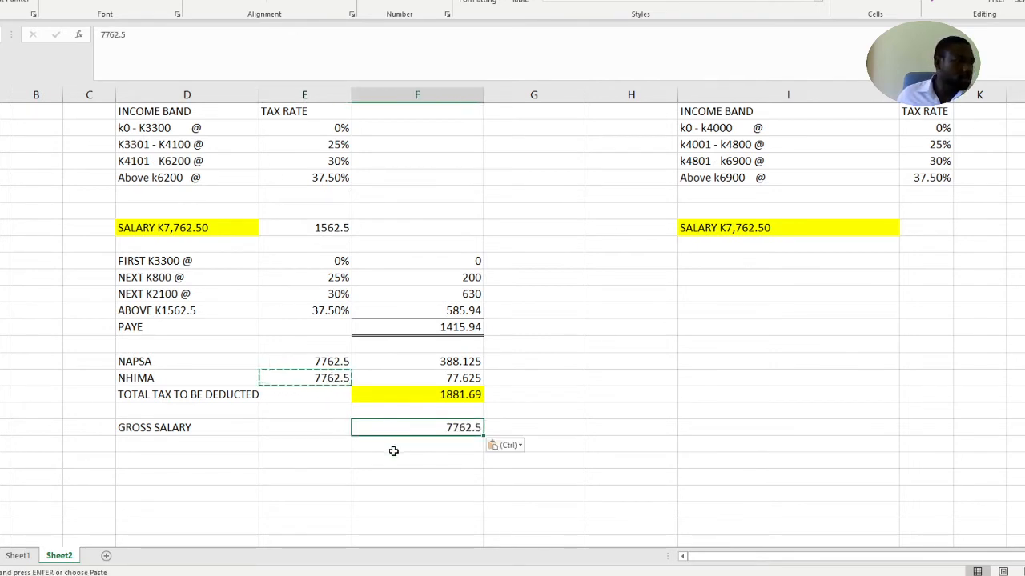
Try to copy the total tax cell with its formula into column F below the gross salary, and undo the paste
left_click(397, 447)
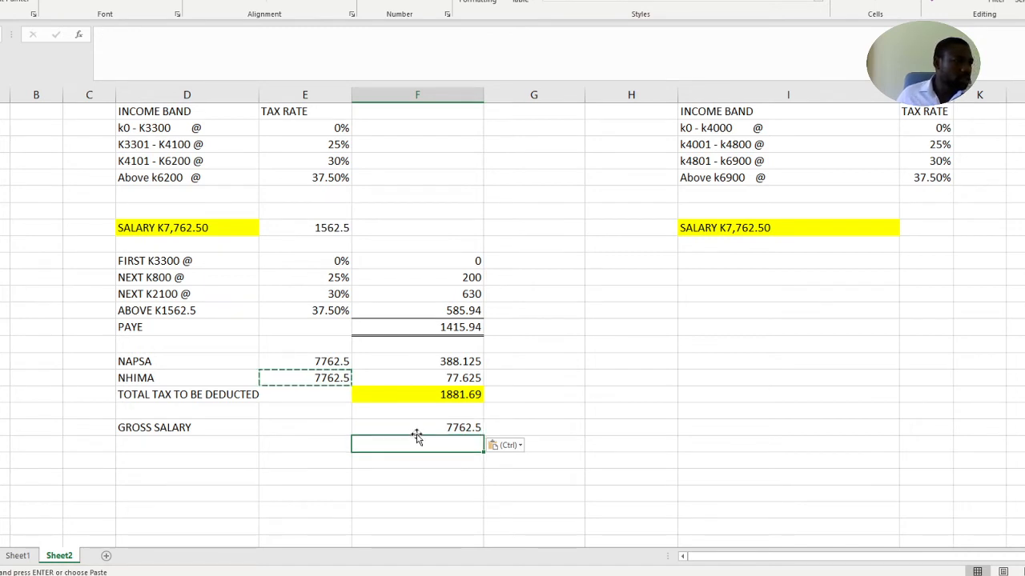
left_click(437, 396)
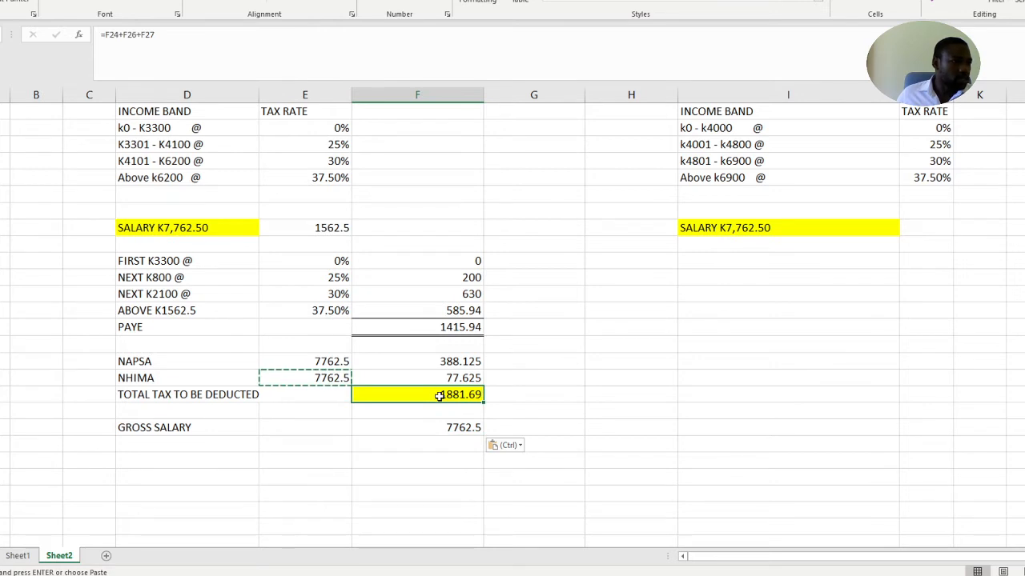
key("Escape")
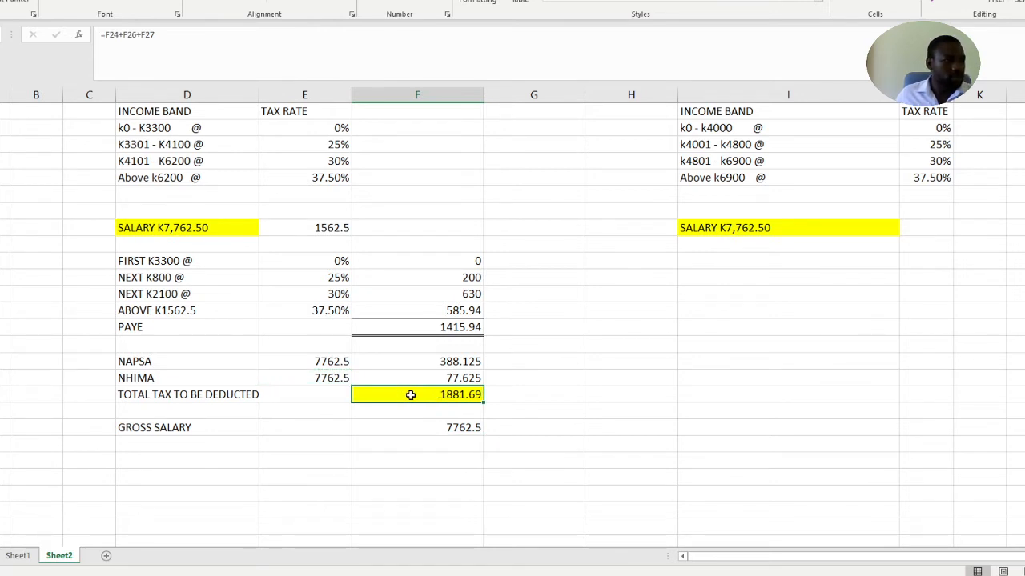
key("ctrl+c")
left_click(420, 441)
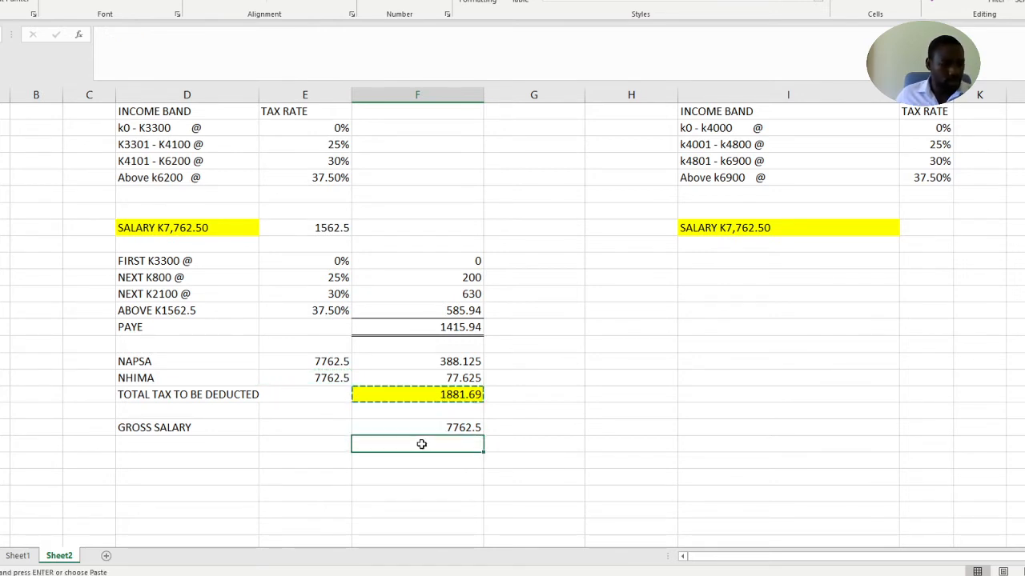
key("ctrl+v")
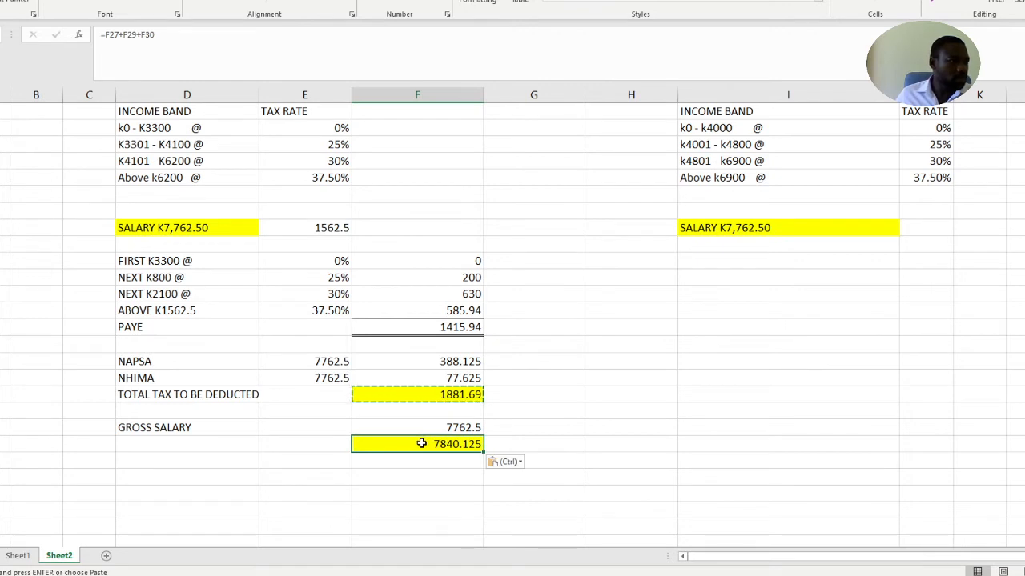
key("ctrl+z")
key("Escape")
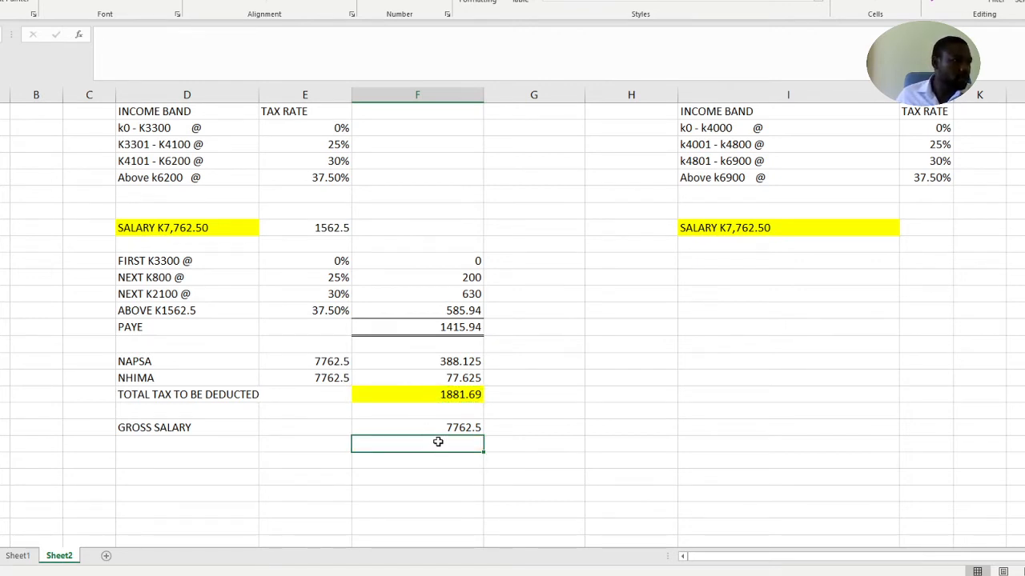
Paste the total tax to be deducted as a value only into column F below the gross salary figure
left_click(454, 394)
key("ctrl+c")
right_click(435, 443)
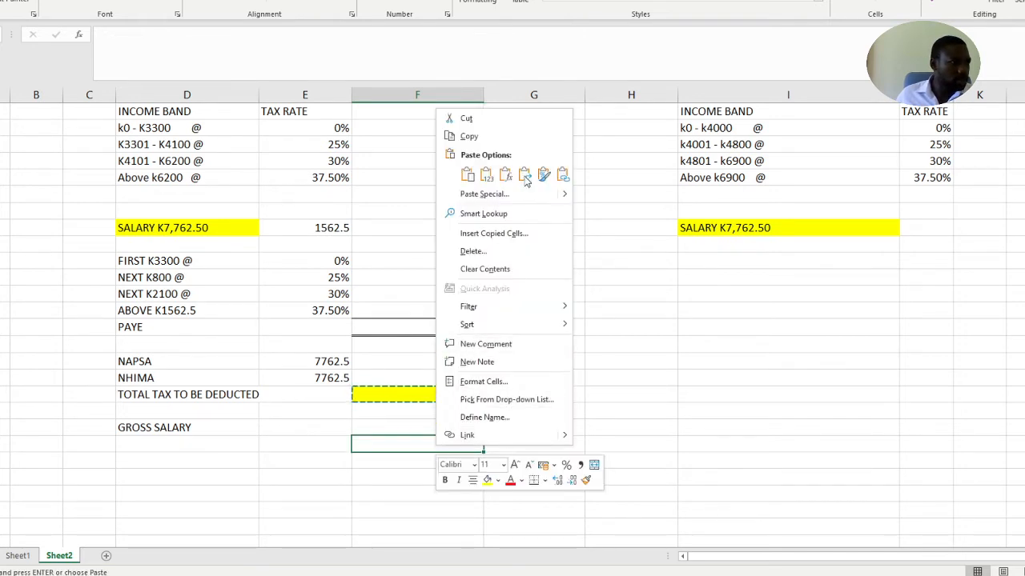
left_click(487, 175)
key("Escape")
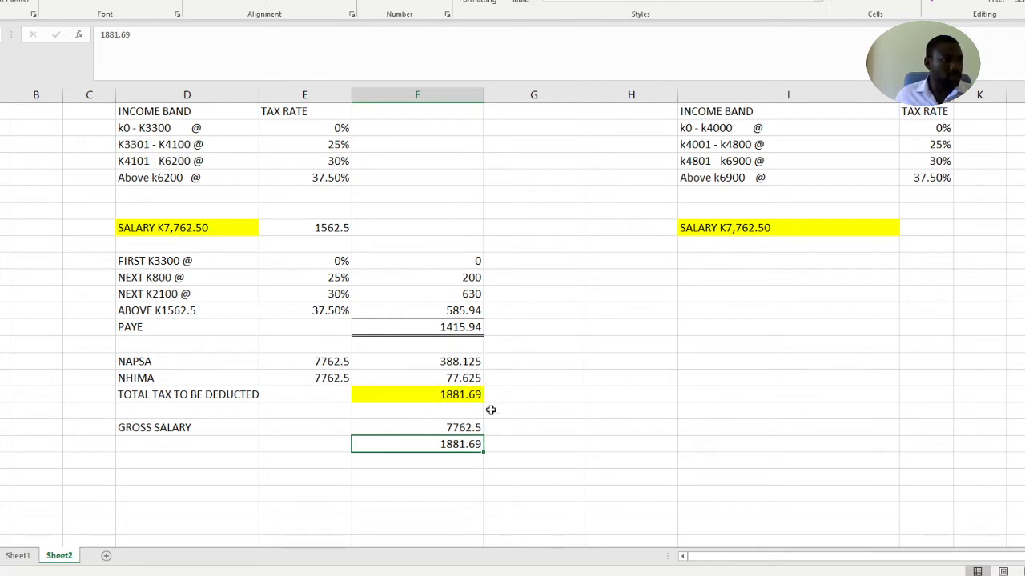
left_click(509, 468)
left_click(437, 463)
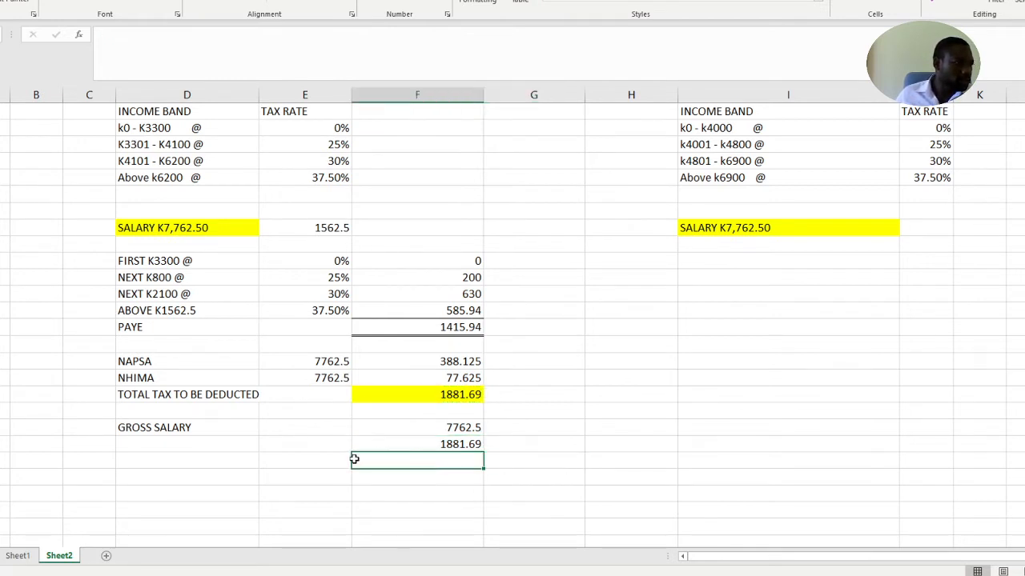
Add the label NET SALARY in column D, two rows below GROSS SALARY
left_click(165, 474)
left_click(213, 463)
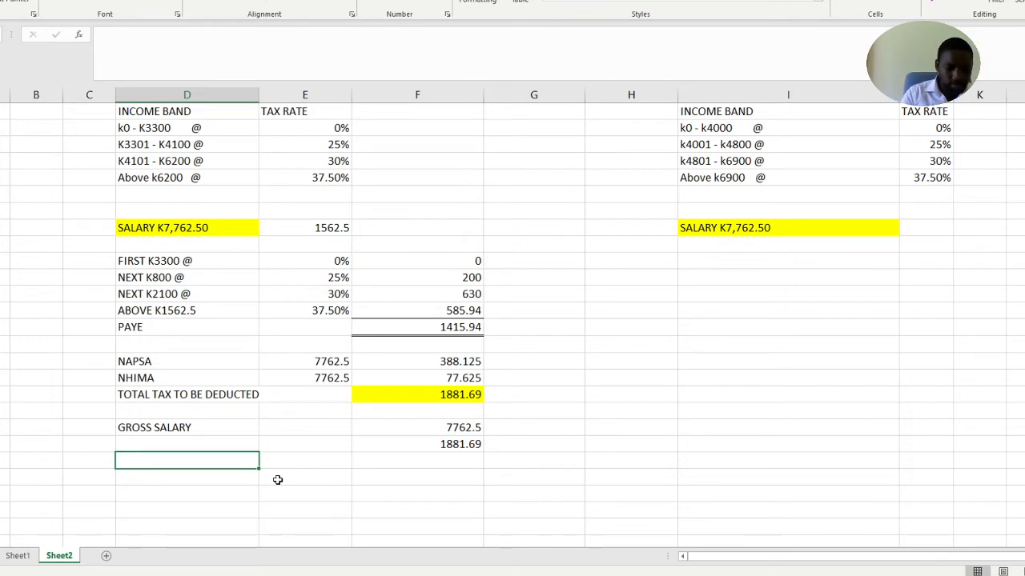
type("NET ")
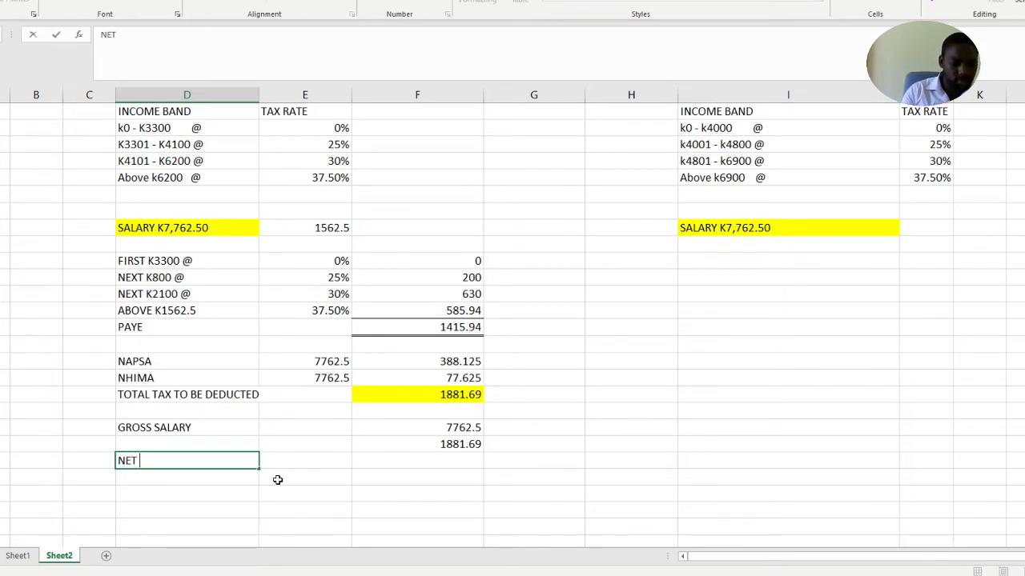
type("SALARY")
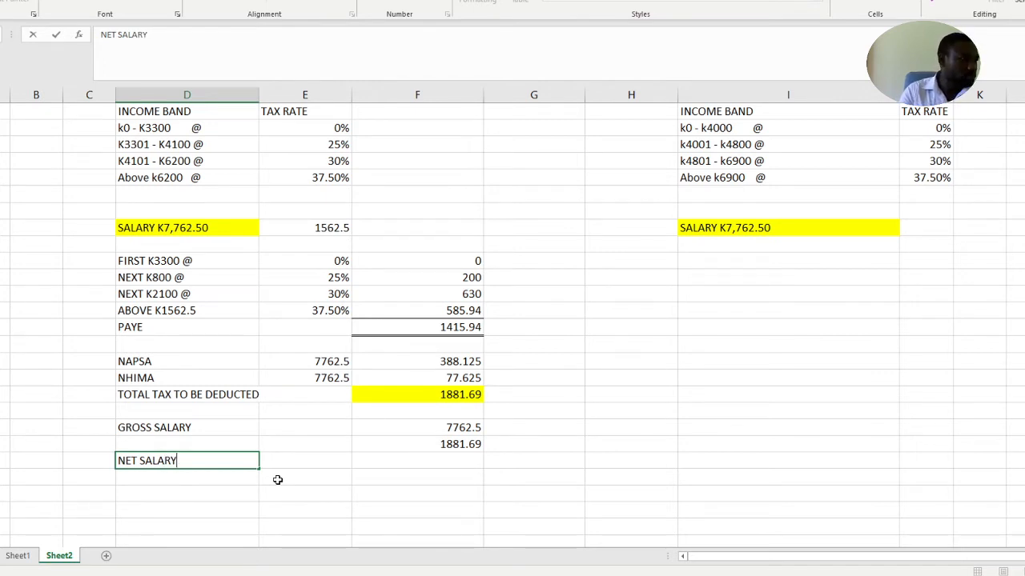
Calculate the net salary in column F with =F30-F31 and give the cell a top and double bottom border
left_click(394, 460)
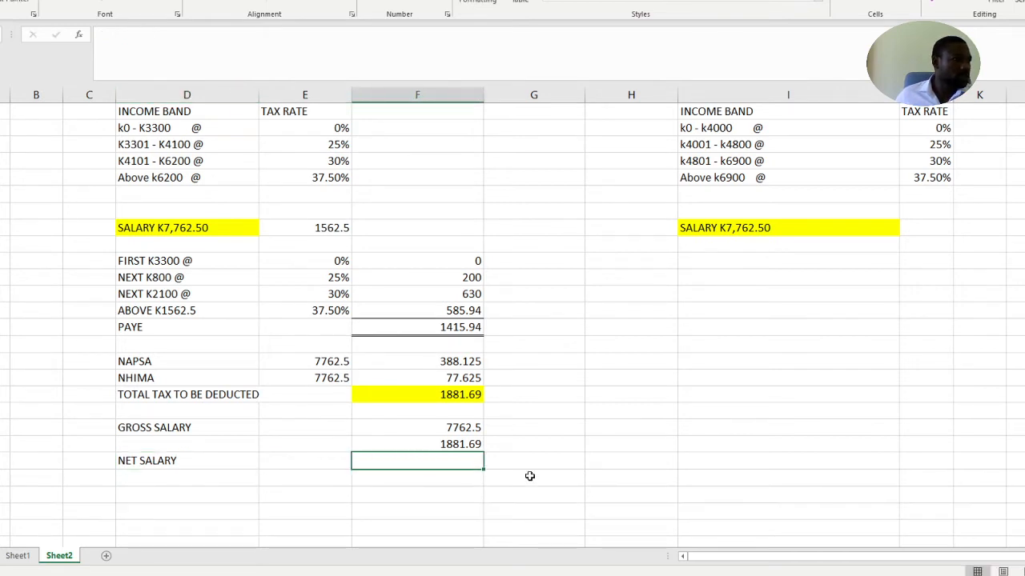
left_click(420, 478)
left_click(405, 457)
type("=")
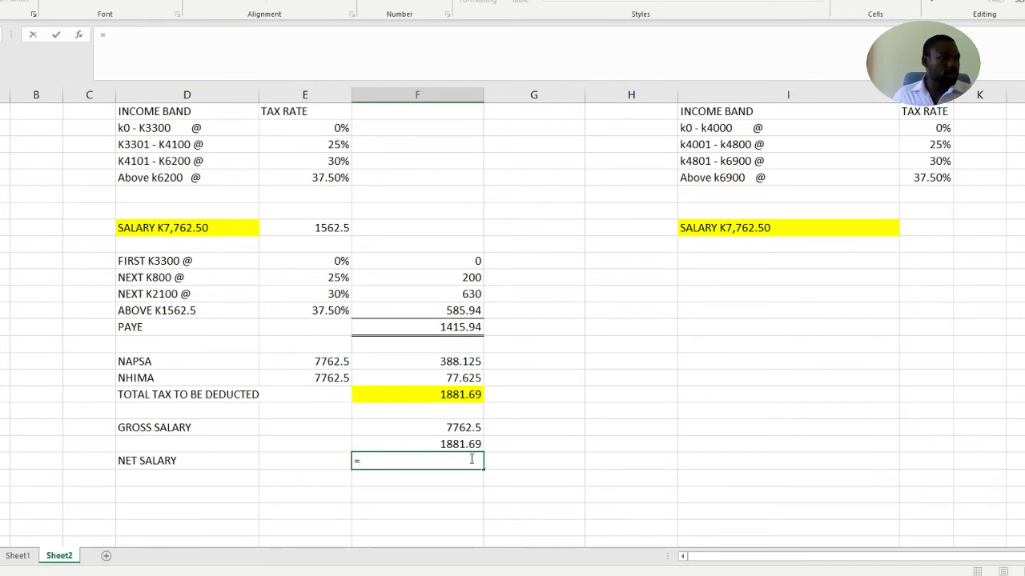
left_click(452, 429)
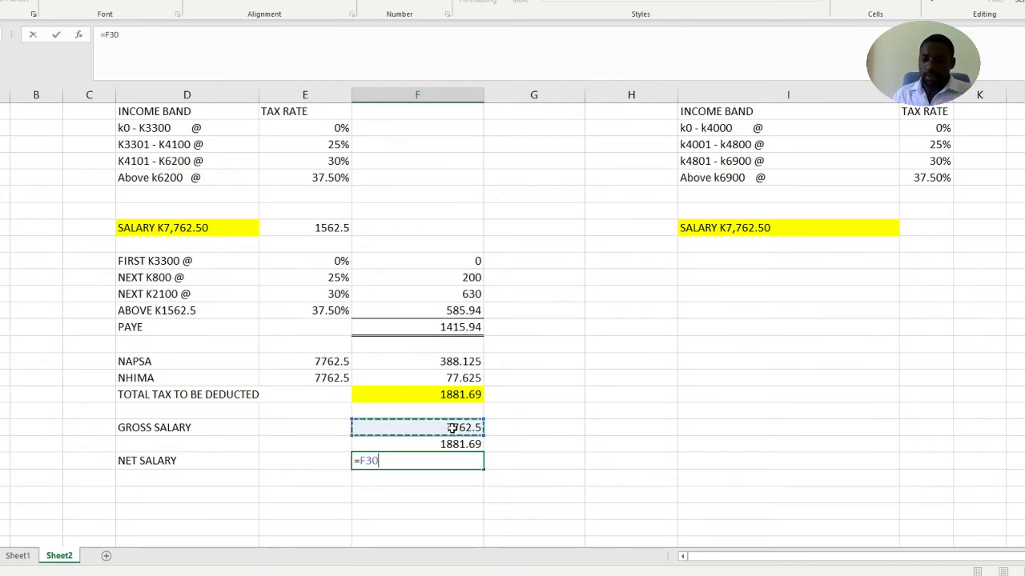
type("-")
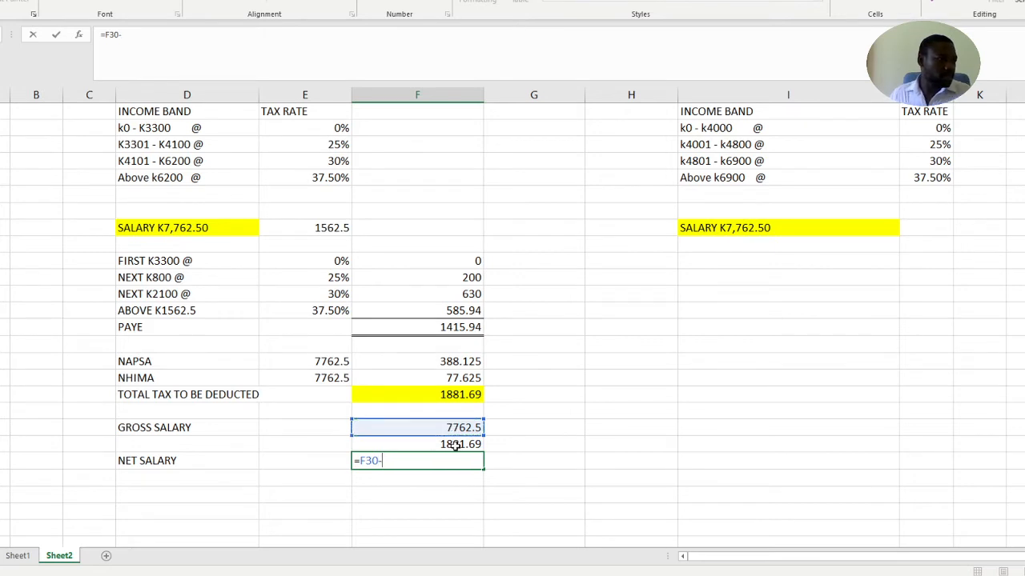
left_click(454, 445)
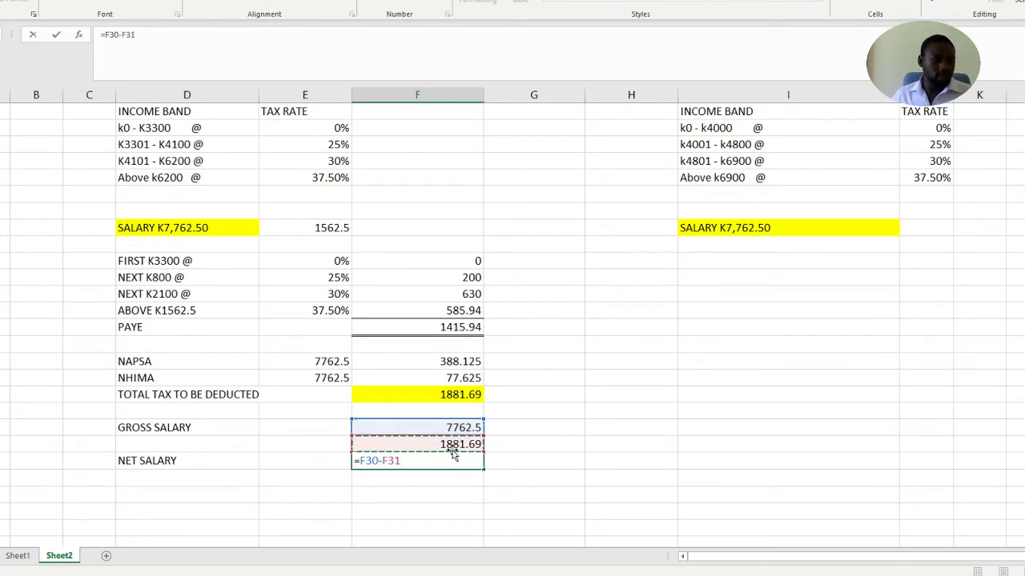
key("Return")
Label the row between GROSS SALARY and NET SALARY as DEDUCTIONS in column D
left_click(166, 444)
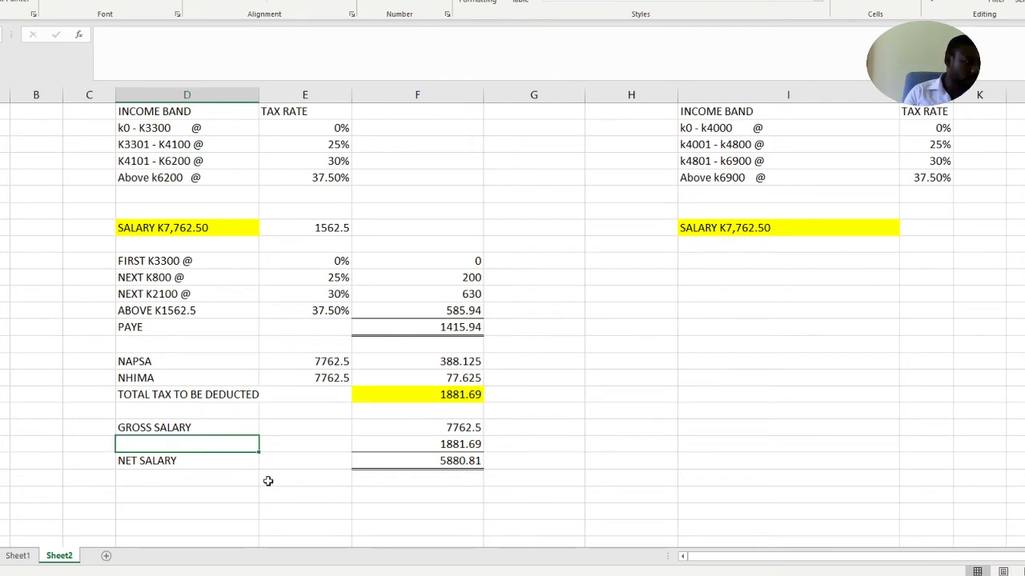
type("DEDU")
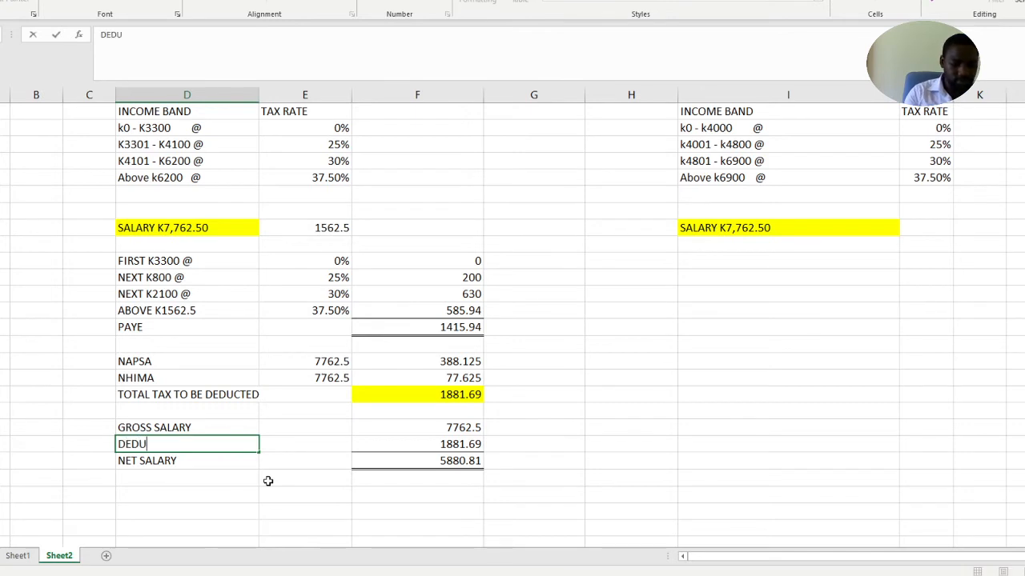
type("CTIONS")
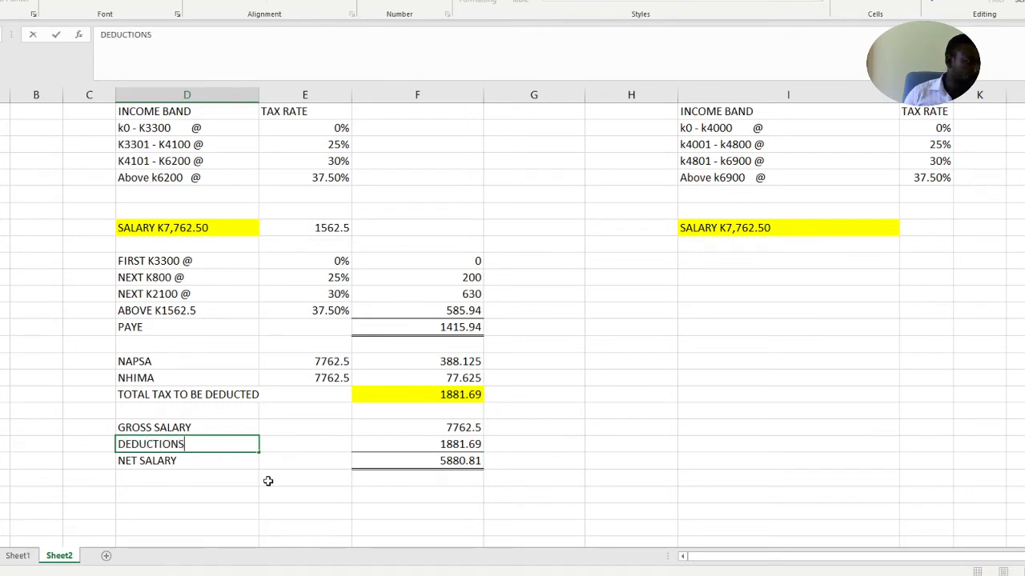
left_click(345, 492)
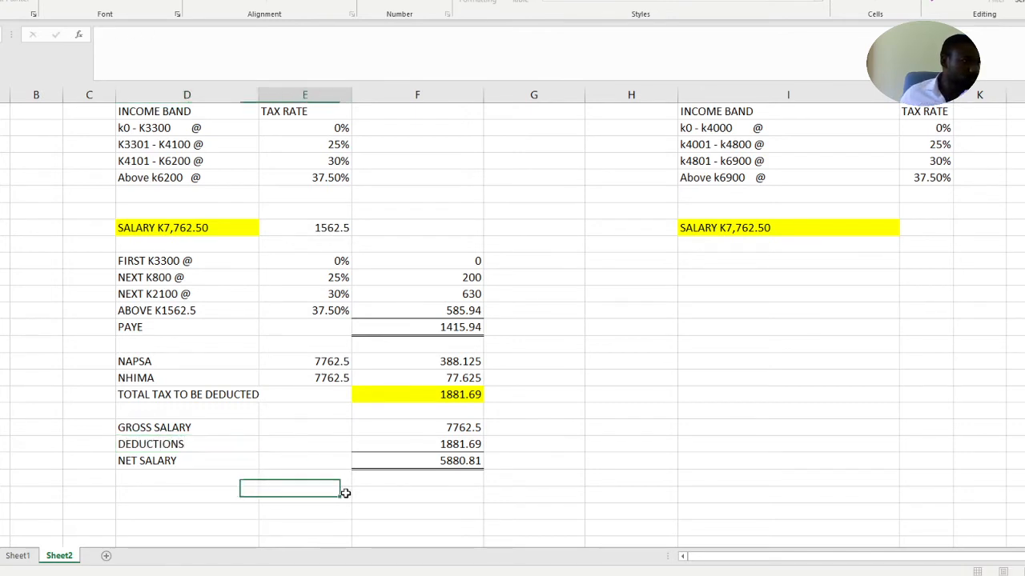
left_click(466, 465)
left_click(560, 473)
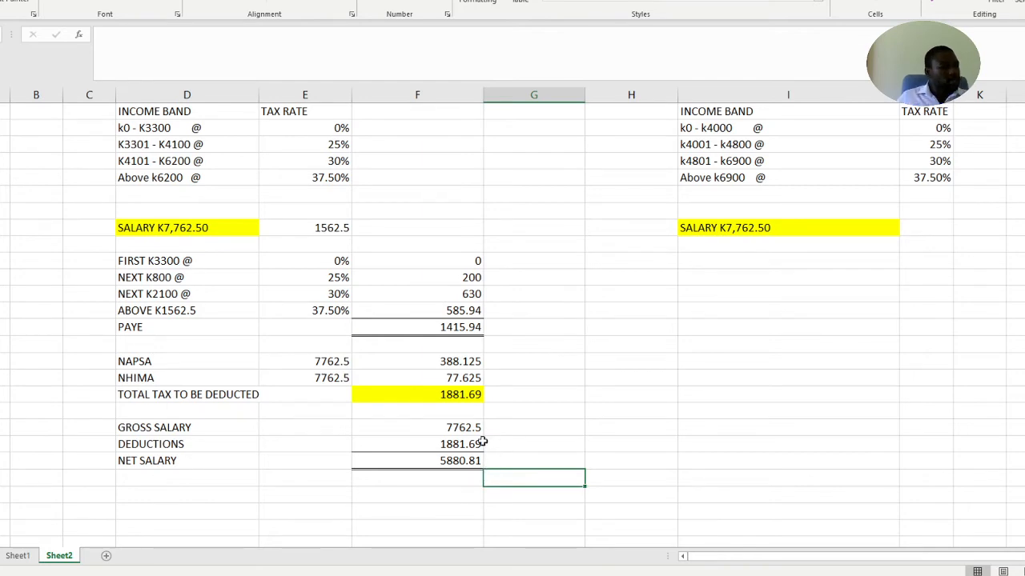
Enter the first proposed band as FIRST K4000 @ in column I, two rows below the salary, with 0% beside it in column J
scroll(483, 446, "up", 1)
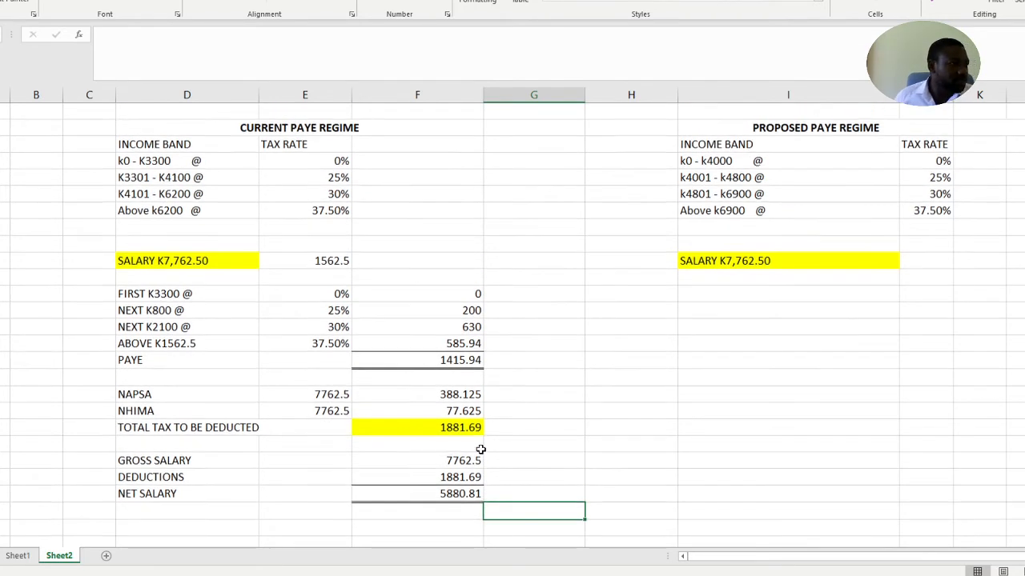
scroll(486, 446, "up", 1)
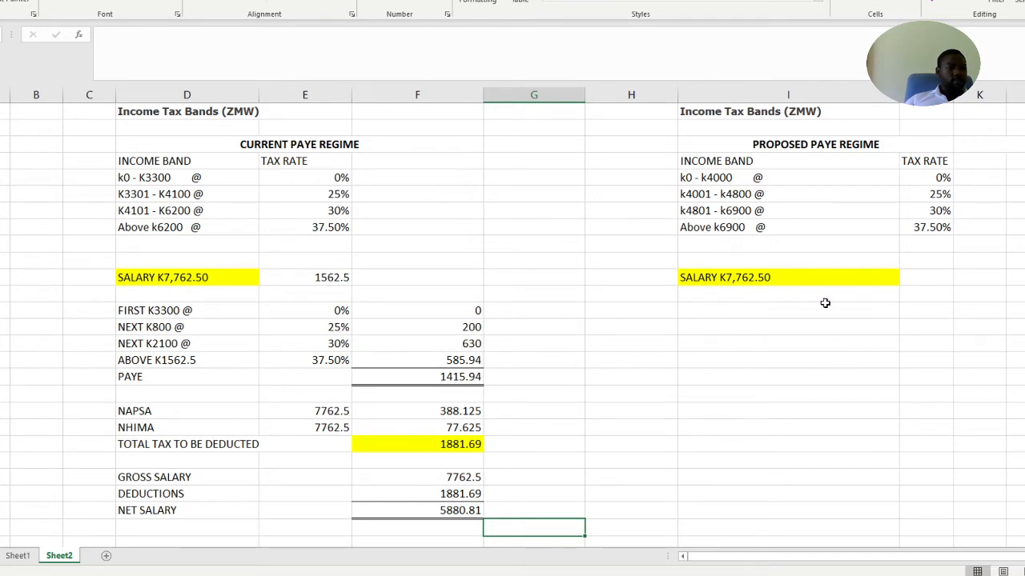
scroll(785, 302, "up", 1)
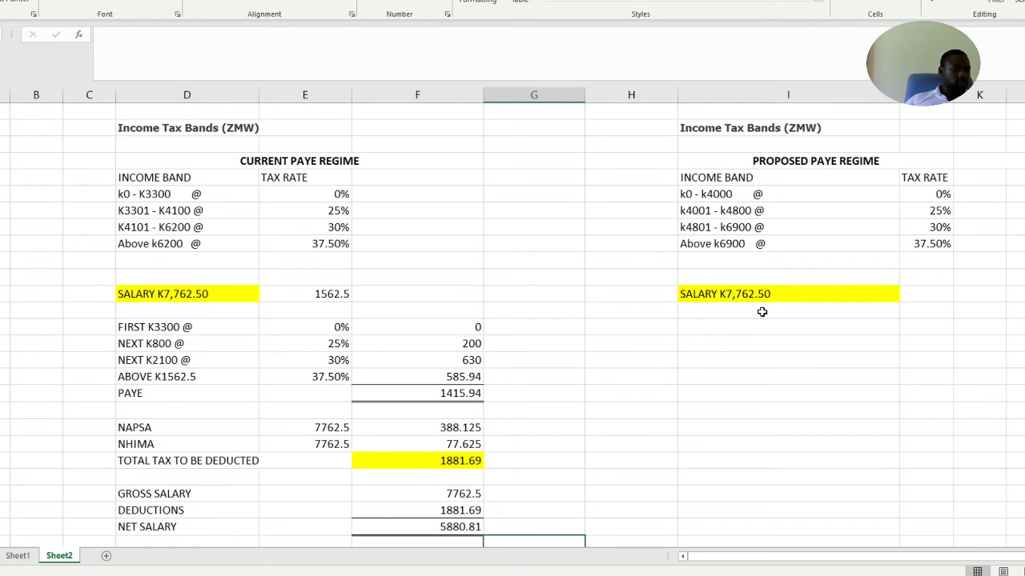
left_click(757, 313)
left_click(757, 326)
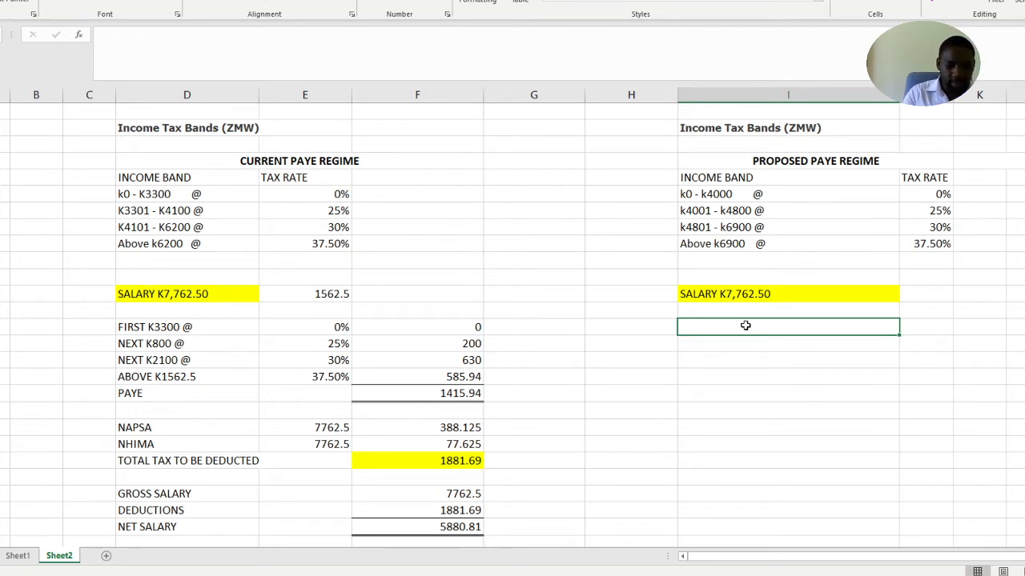
type("FIRST")
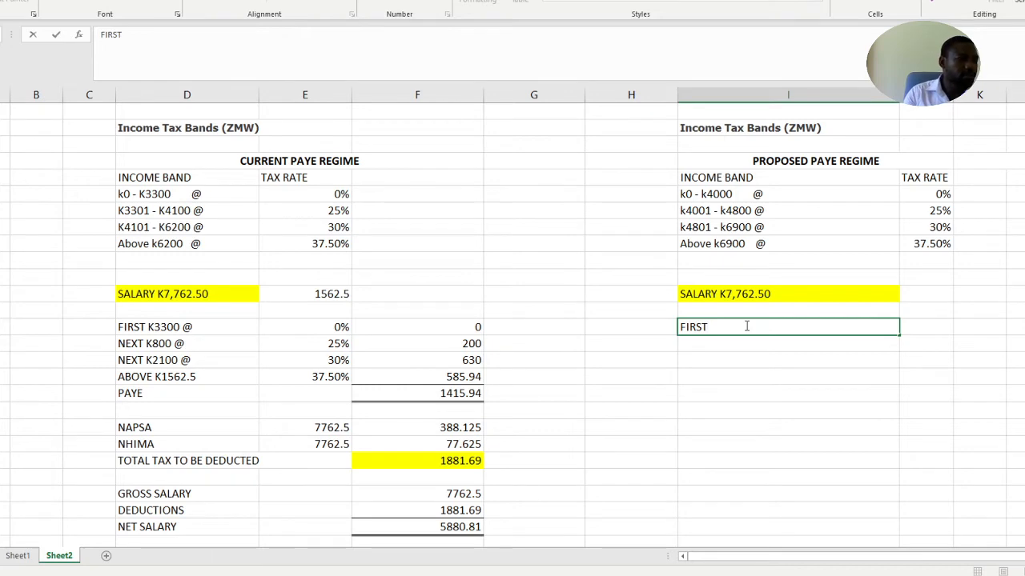
type(" K4000")
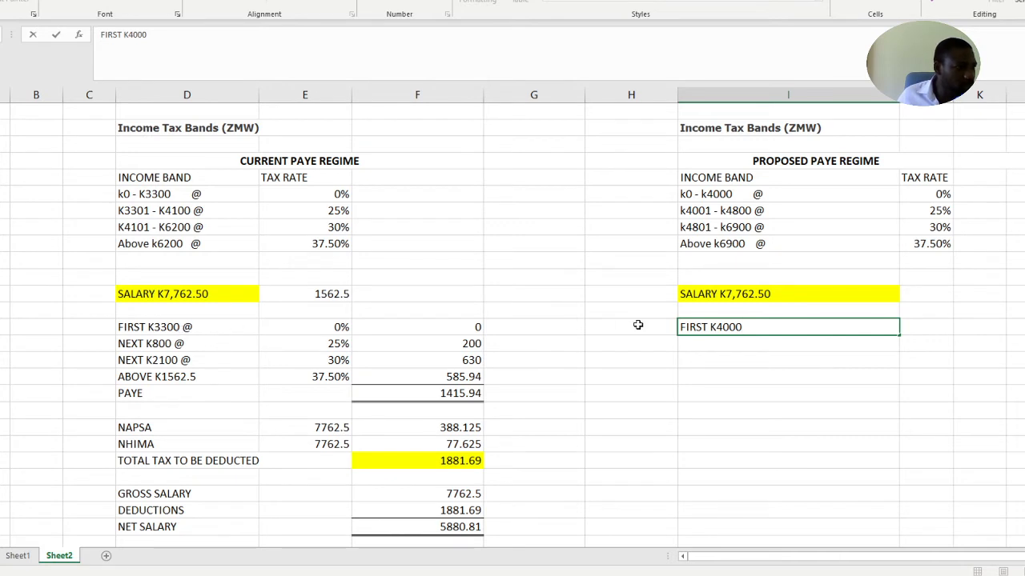
type(" @")
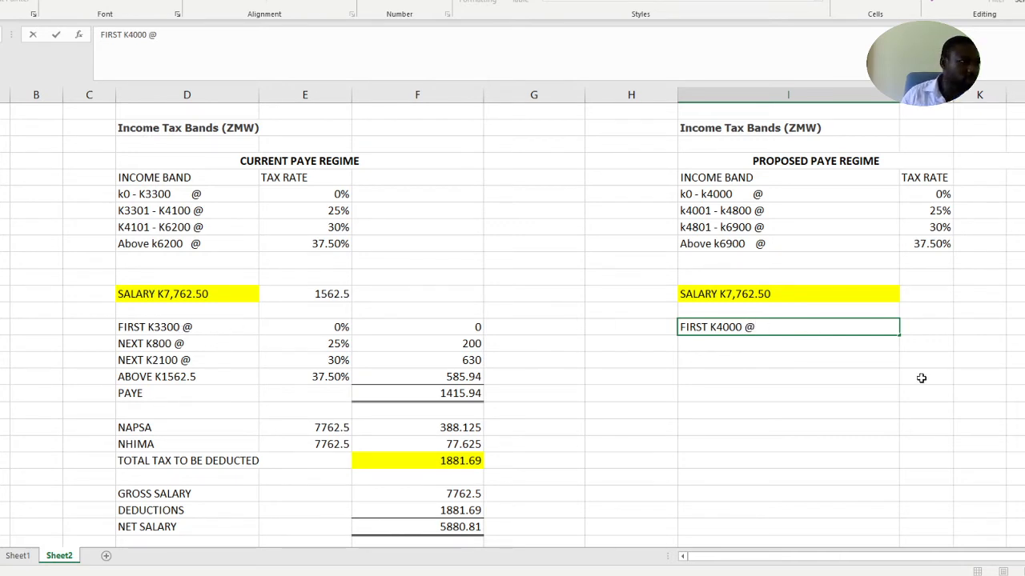
left_click(918, 333)
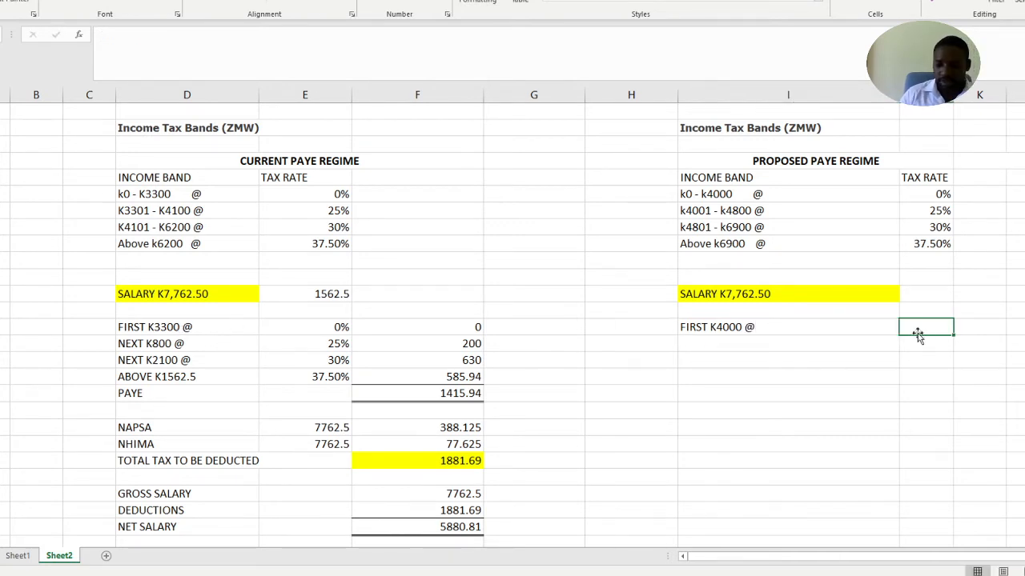
type("0%")
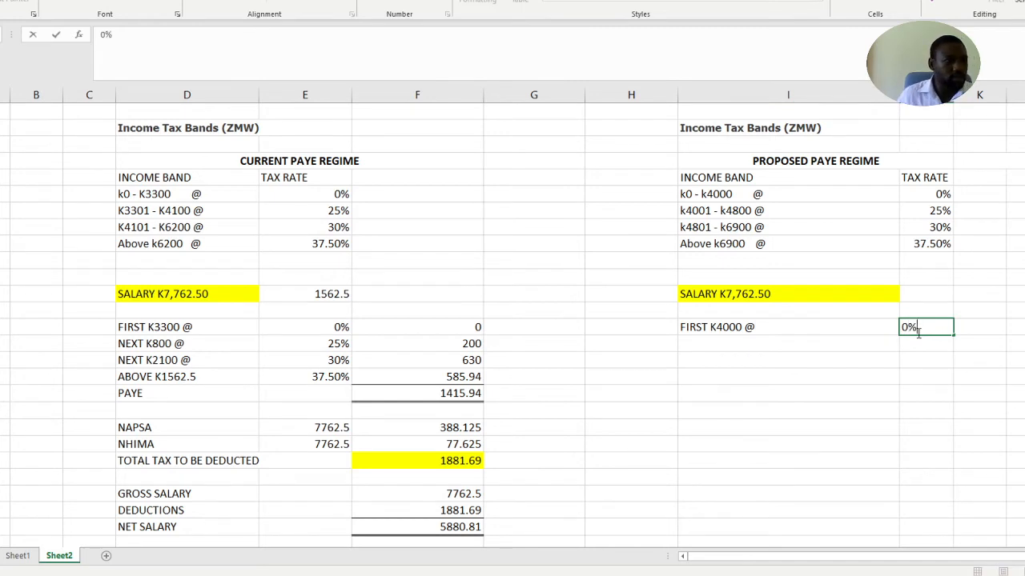
Enter the second proposed band as NEXT K800 @ in column I below the first band, with 25% beside it in column J
left_click(760, 342)
type("NE")
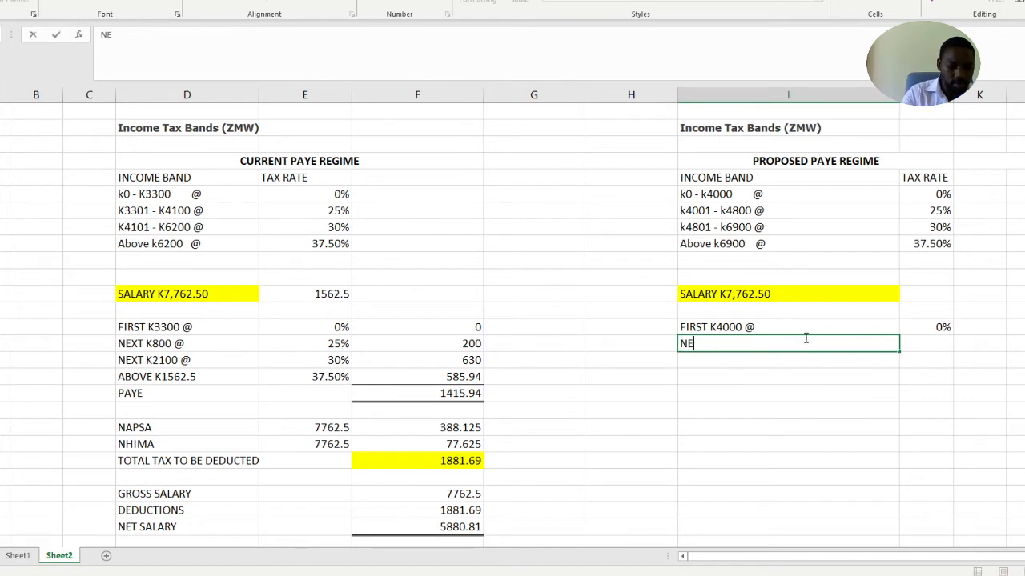
type("S")
key("BackSpace")
type("XT")
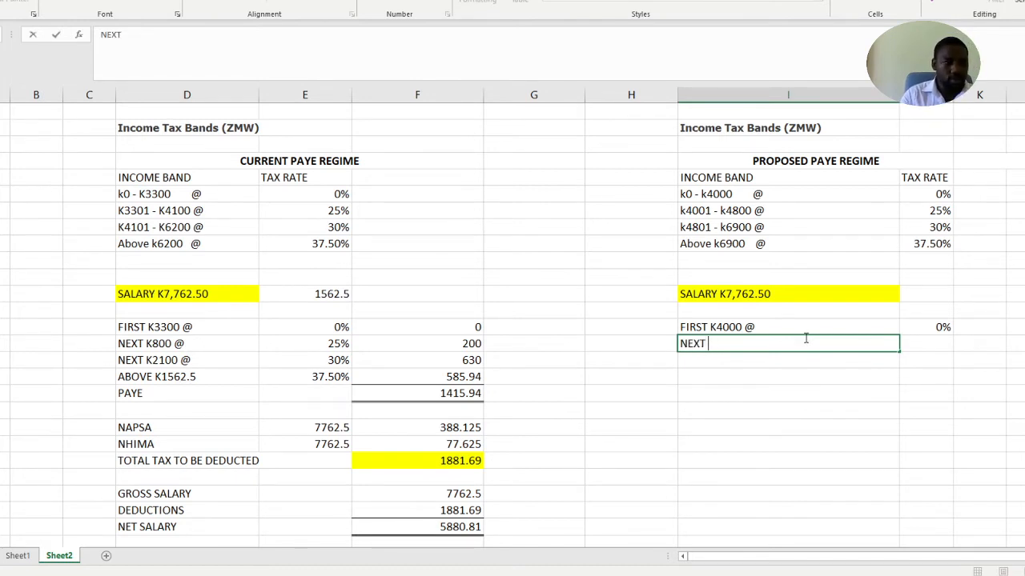
type(" K8")
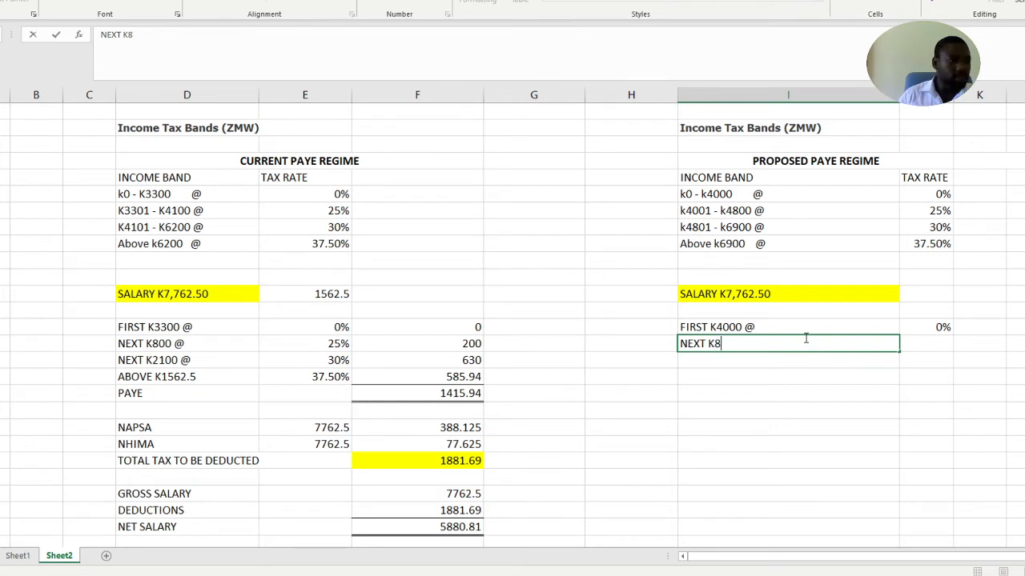
type("00 @")
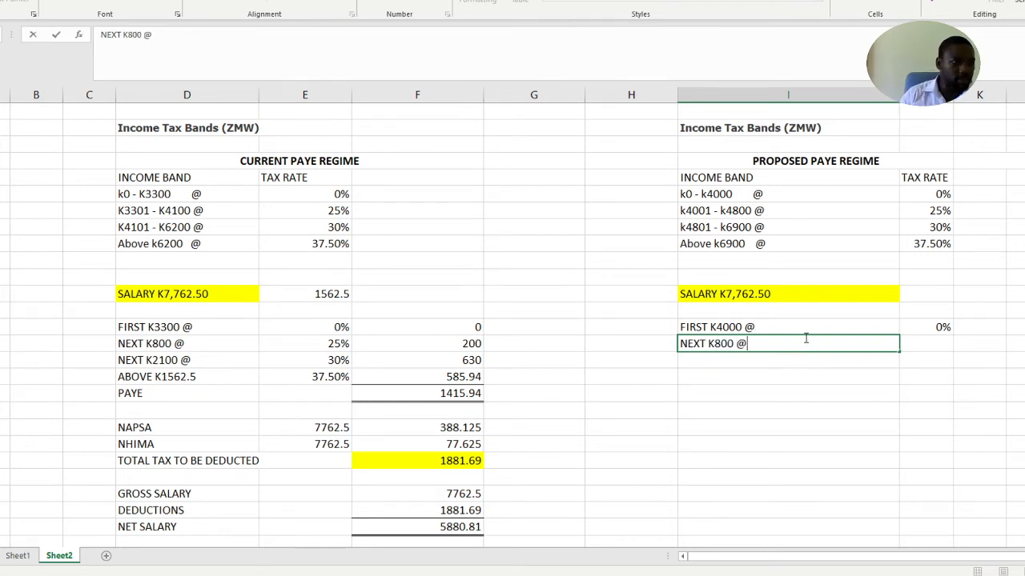
left_click(921, 342)
type("25%")
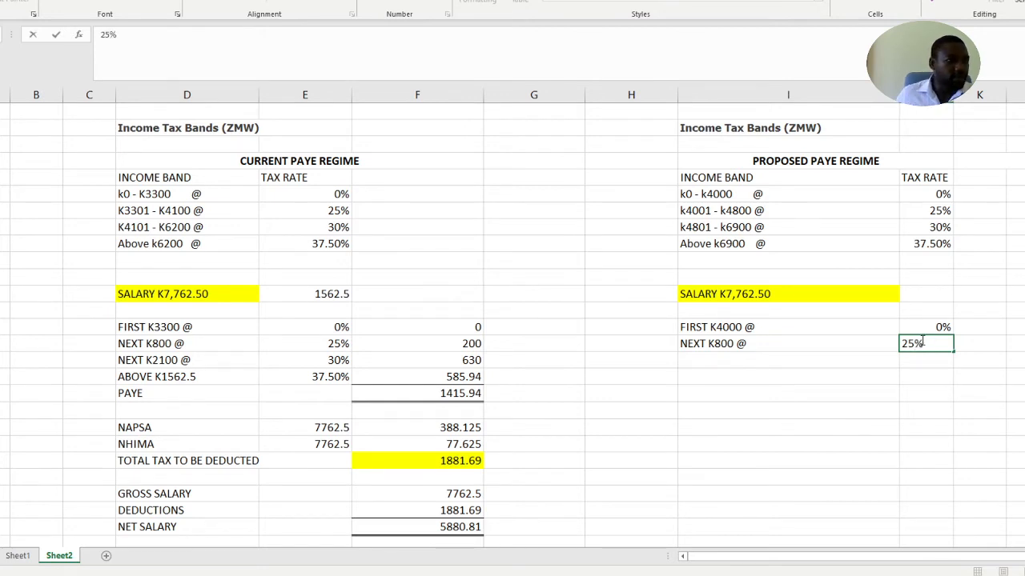
Enter the third proposed band as NEXT2100 @ in the following row of column I, with 30% beside it in column J
left_click(722, 361)
type("NEXT")
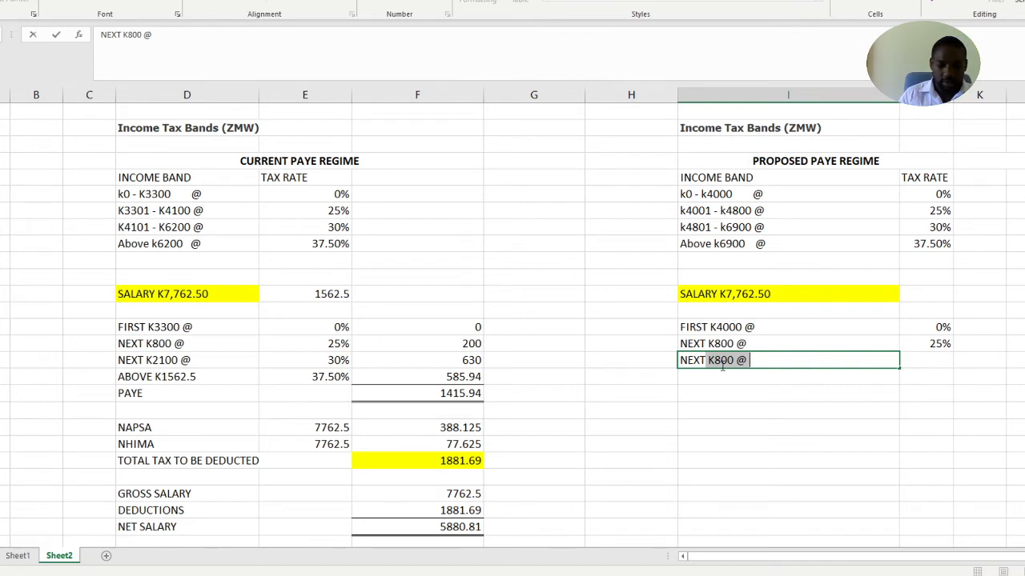
key("BackSpace")
key("BackSpace")
type("2100")
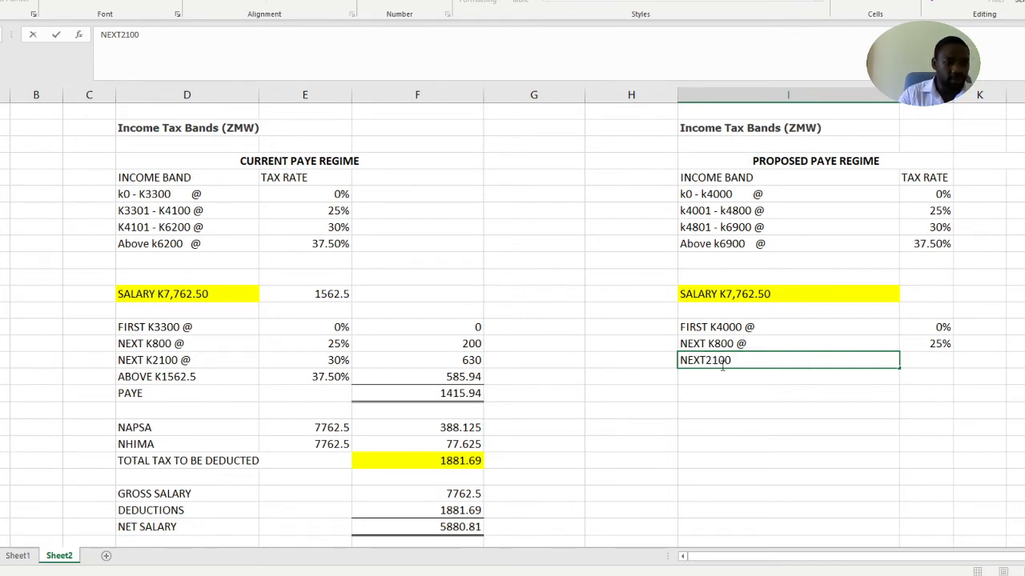
type(" @")
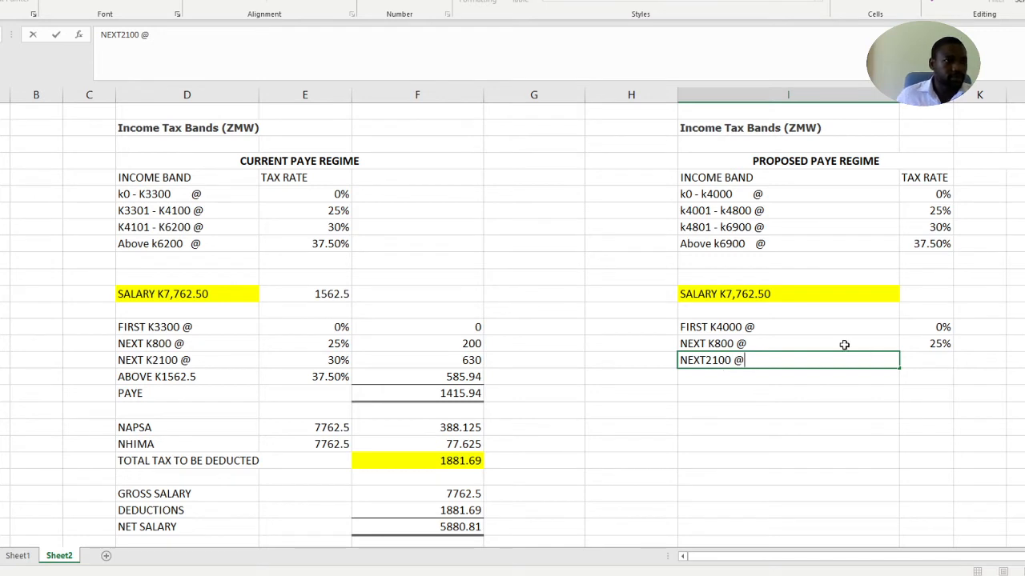
left_click(938, 360)
type("30")
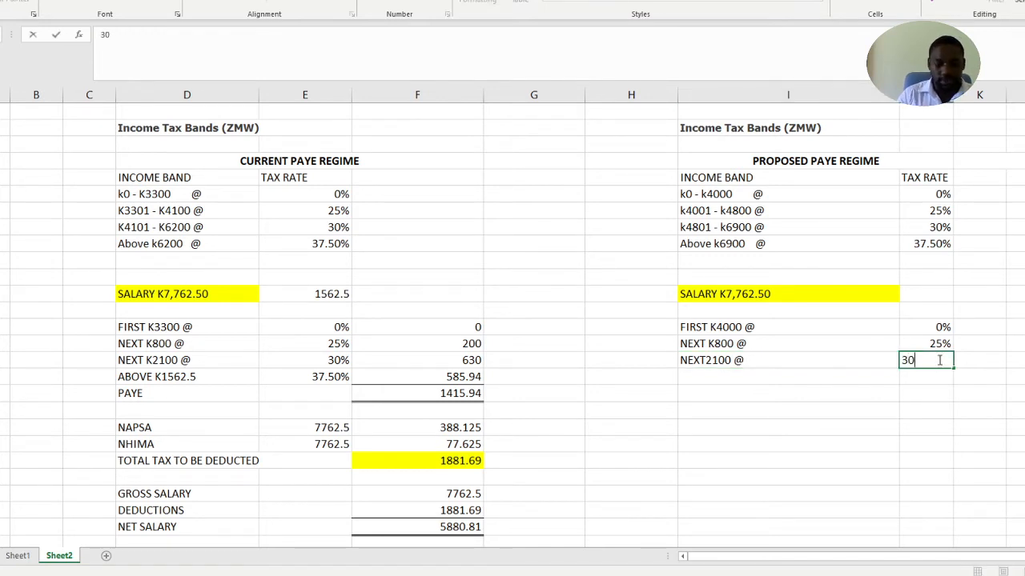
type("%")
Start the top proposed band with the label ABOVE in column I and enter 37.5% beside it in column J
left_click(754, 378)
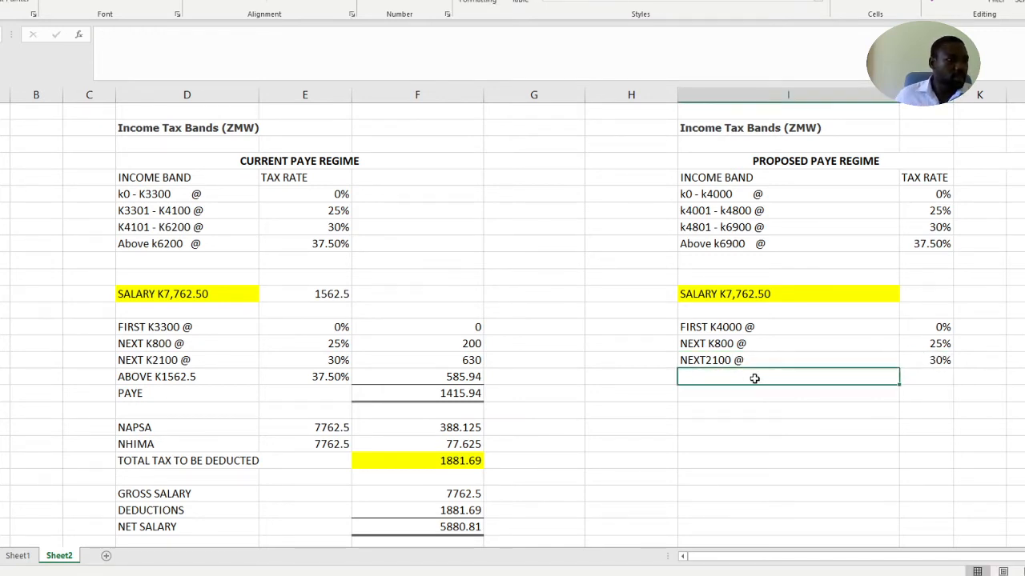
type("ABOVE")
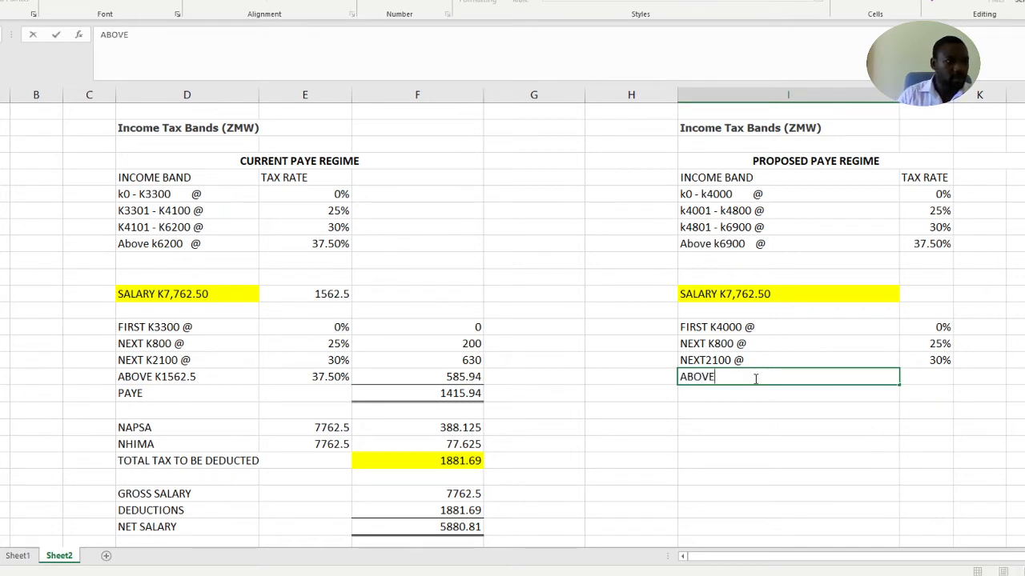
left_click(935, 362)
left_click(939, 381)
type("37")
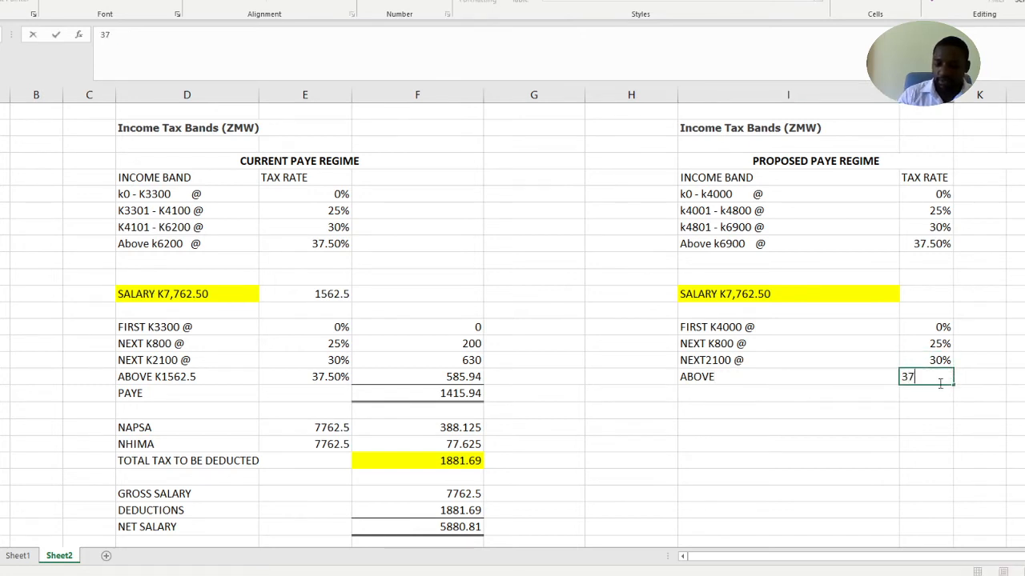
type(".50%")
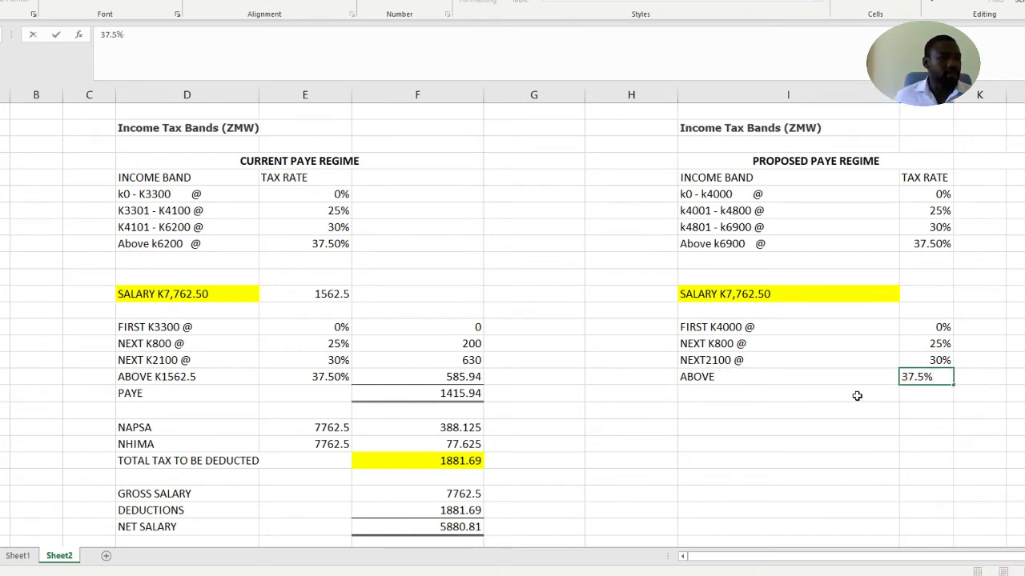
Add the label PAYE in column I directly below the top proposed band
left_click(855, 395)
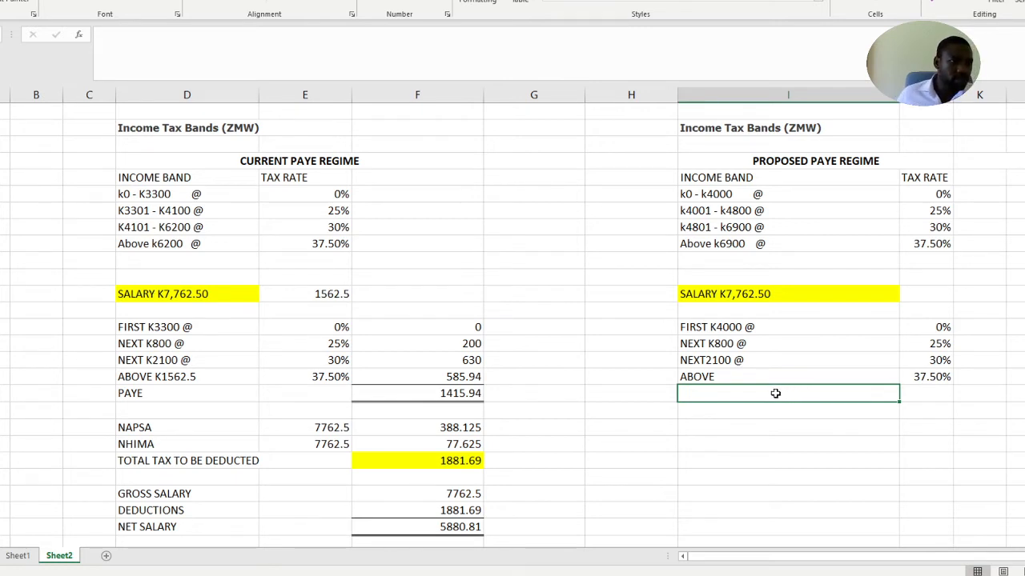
type("AYE")
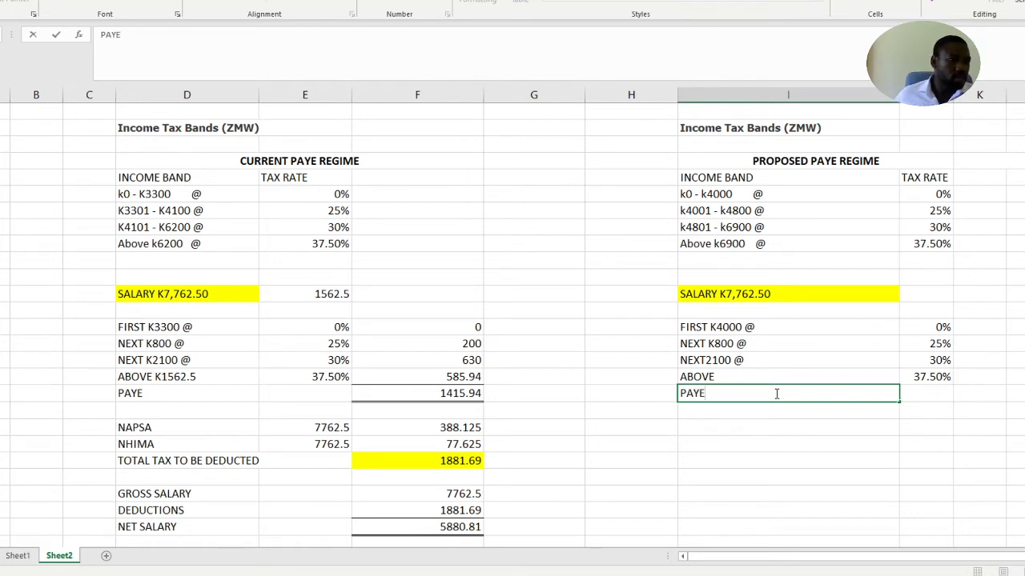
left_click(931, 392)
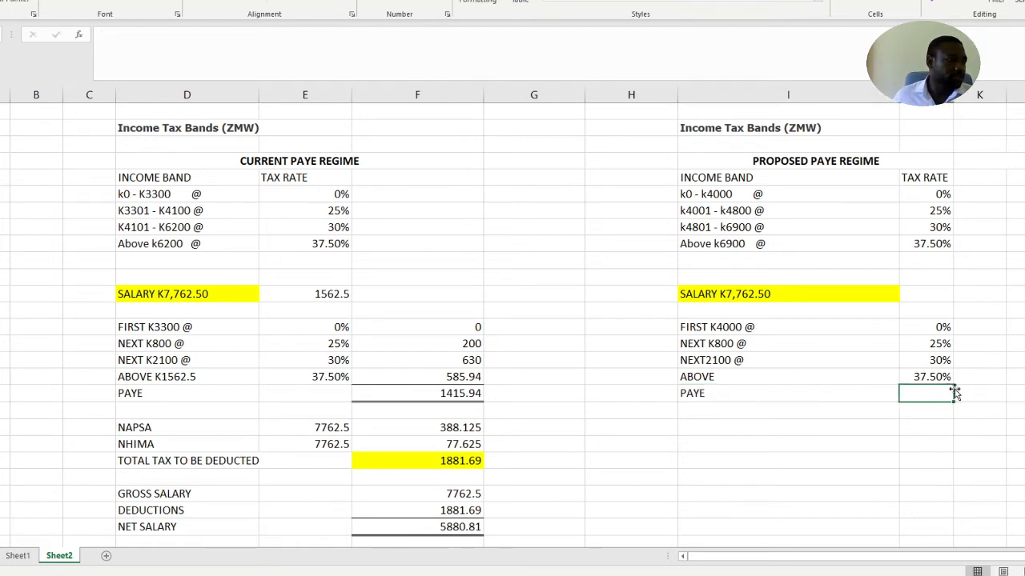
left_click(968, 397)
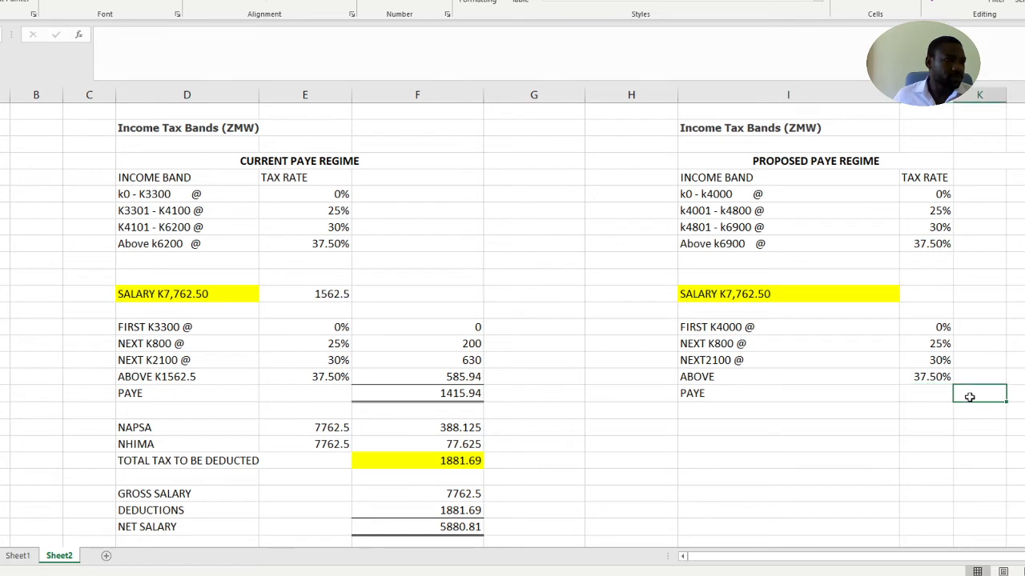
left_click(864, 389)
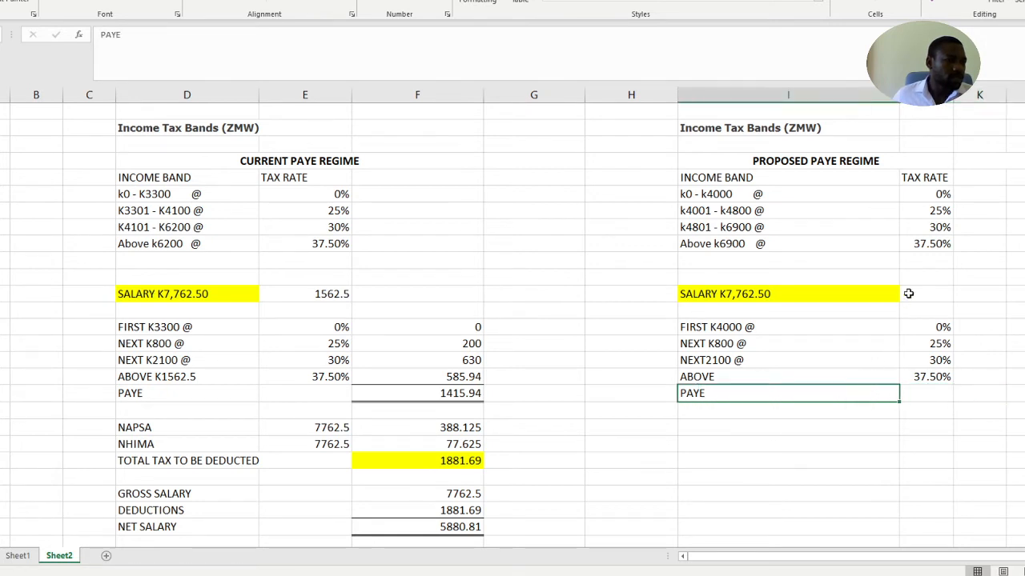
Calculate the income above the top threshold with =7762.50-6900 in column J beside the proposed regime's salary
left_click(936, 295)
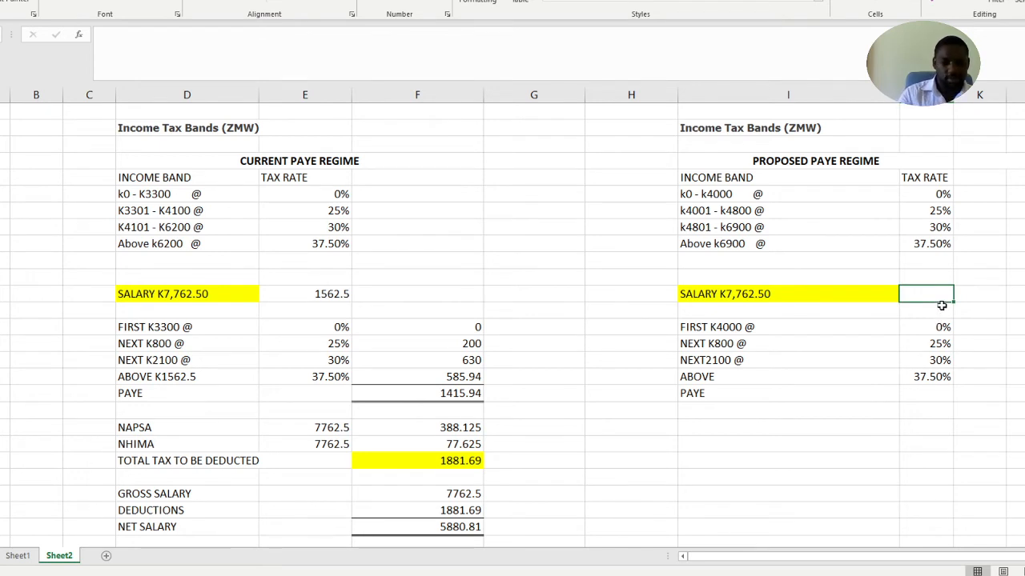
type("=")
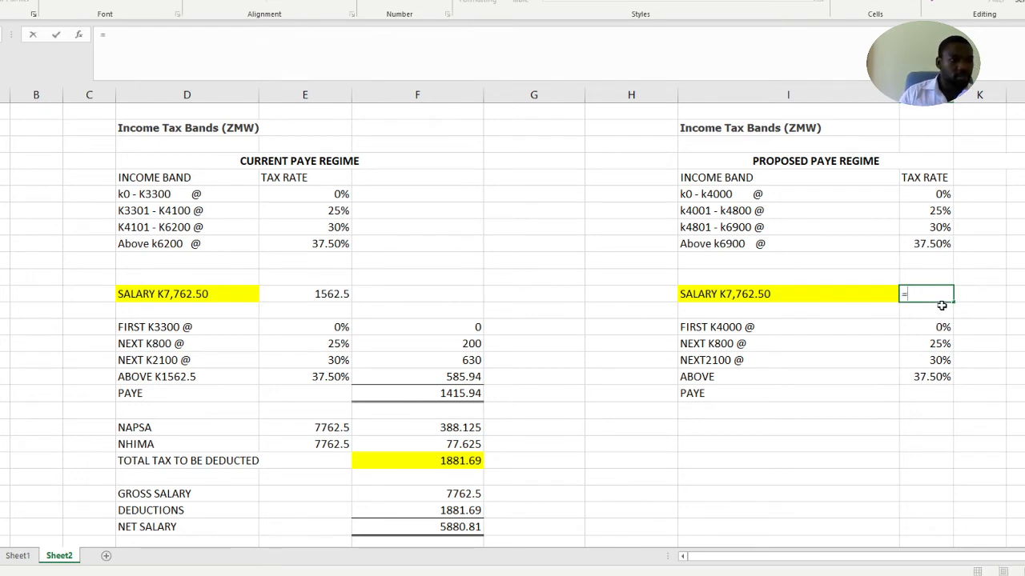
type("77")
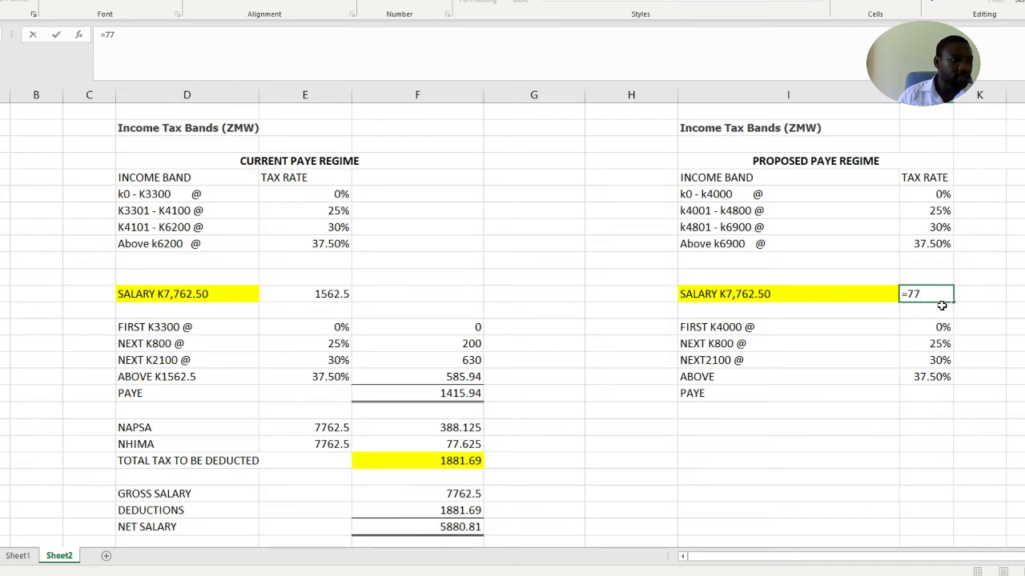
type("62.50-")
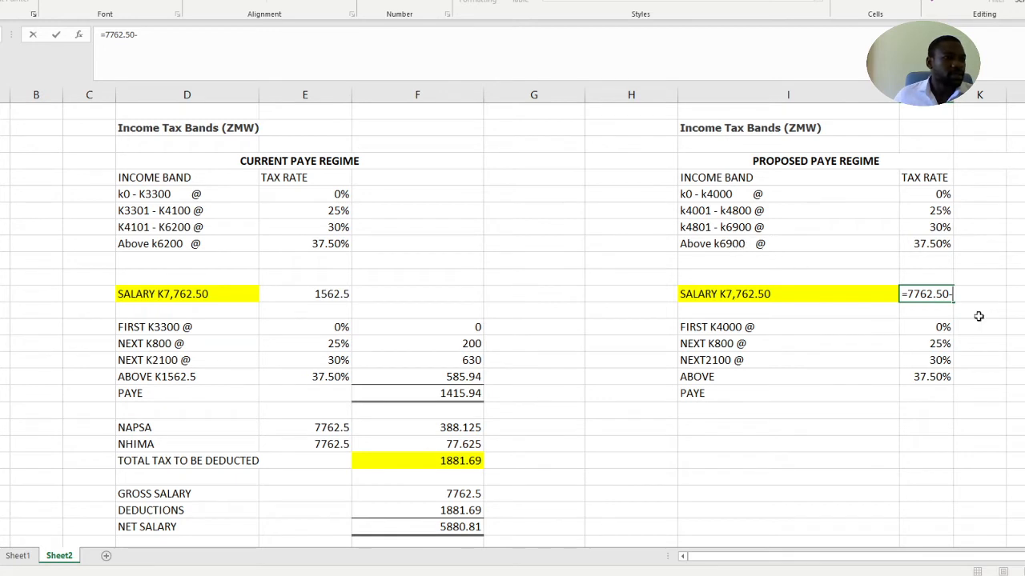
type("6900")
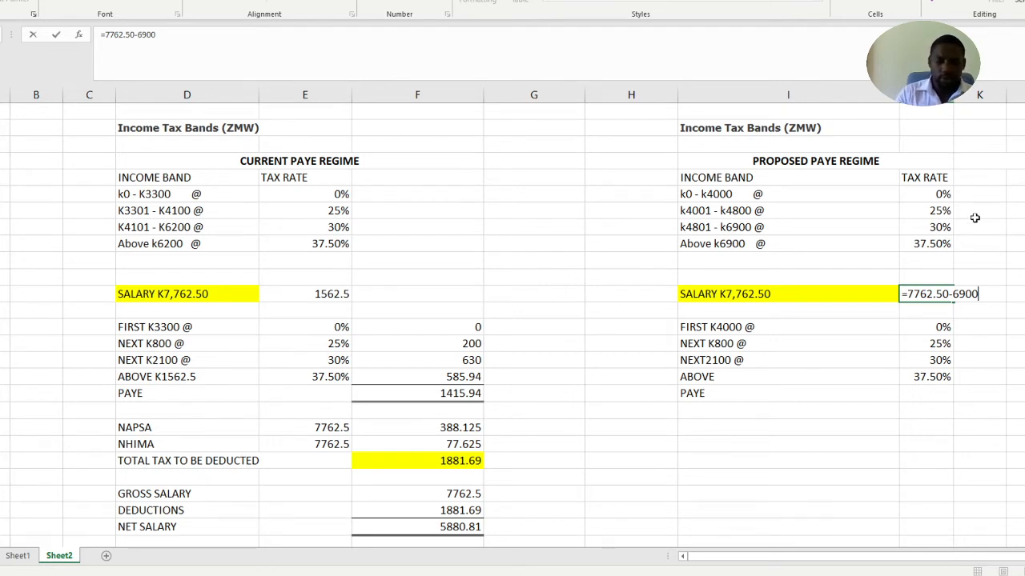
key("Return")
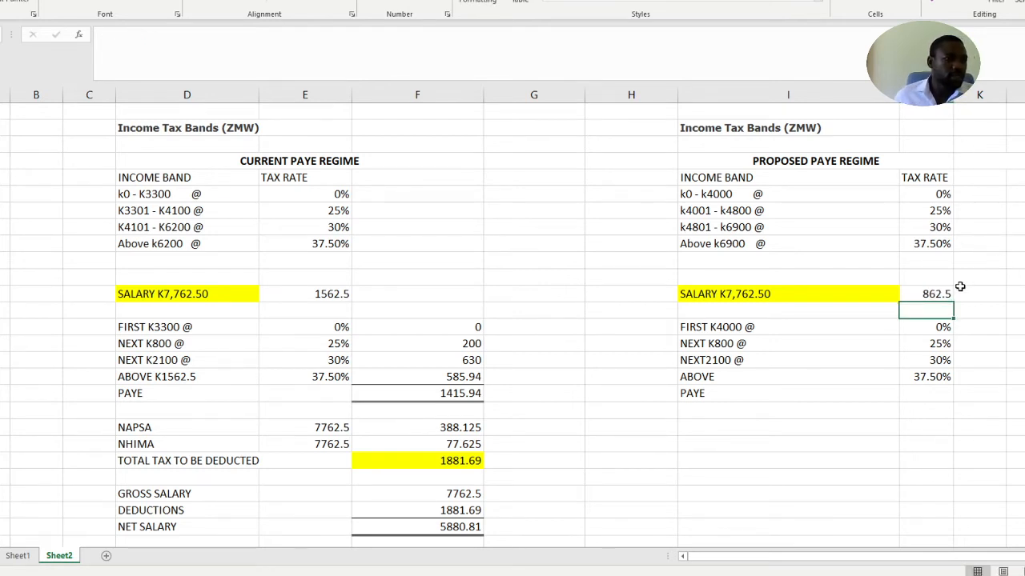
left_click(934, 296)
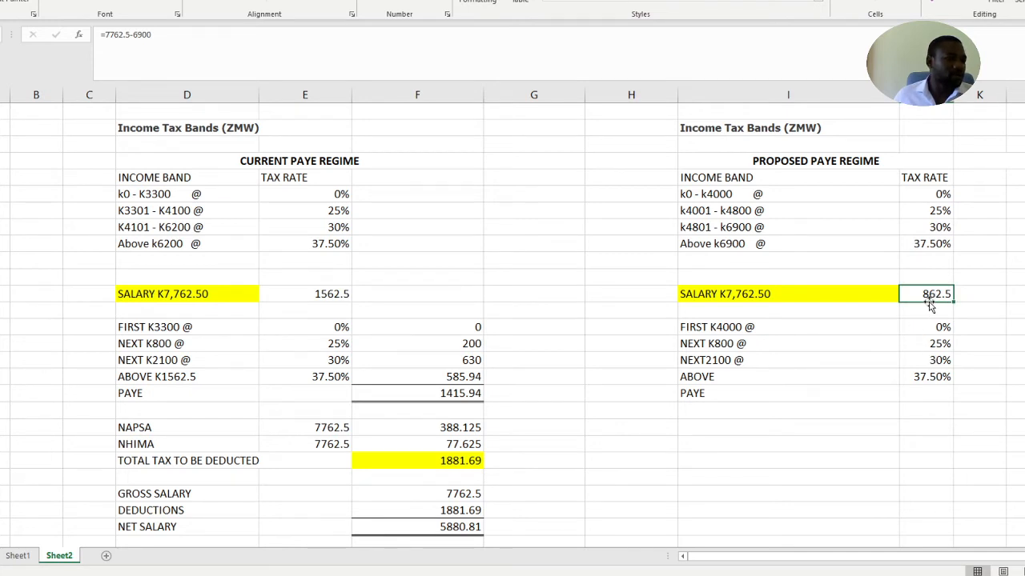
Complete the top proposed band's label in column I so that it reads ABOVE K862.5 @
left_click(746, 374)
double_click(748, 376)
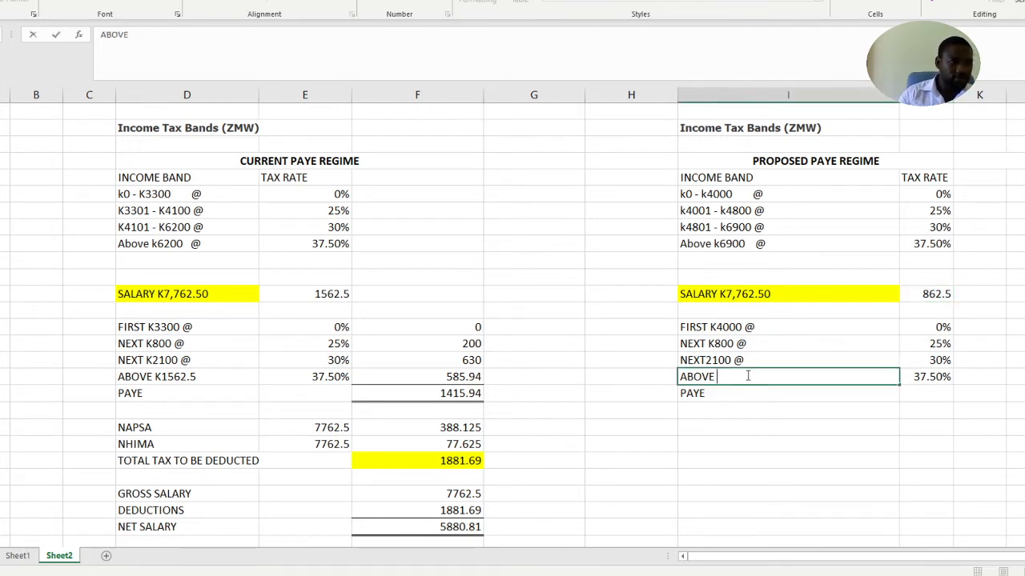
type("K")
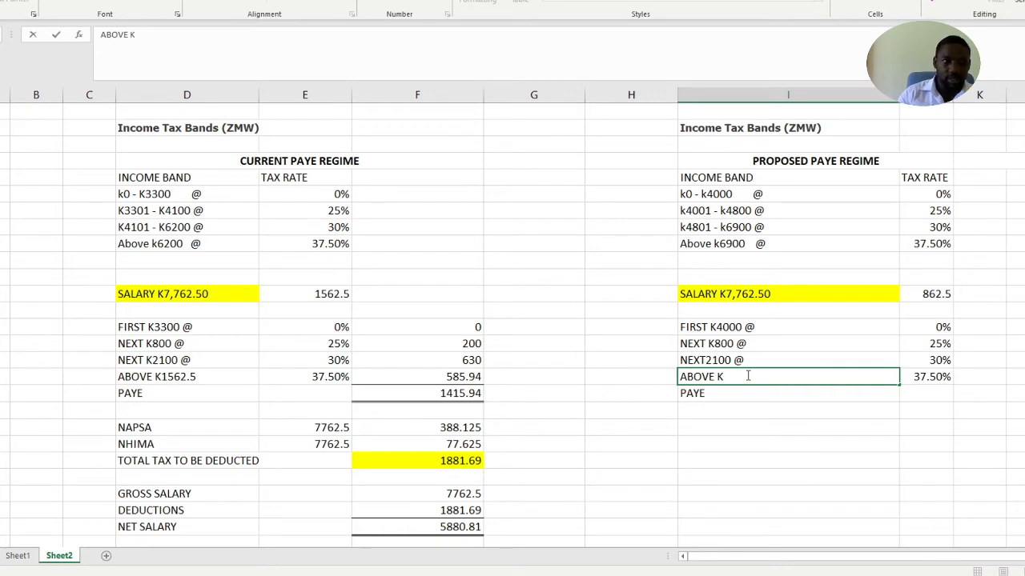
type("862.")
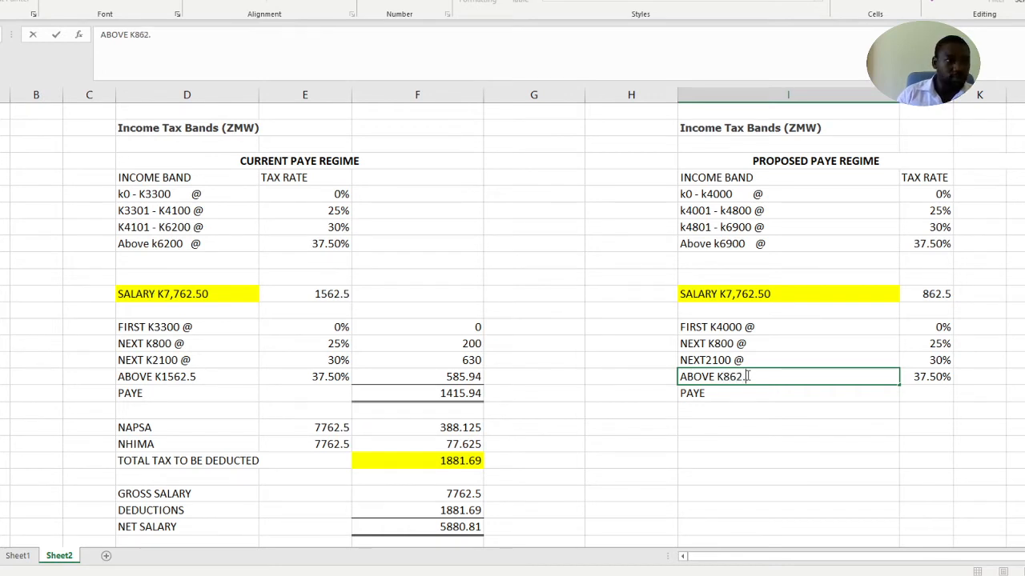
type("5")
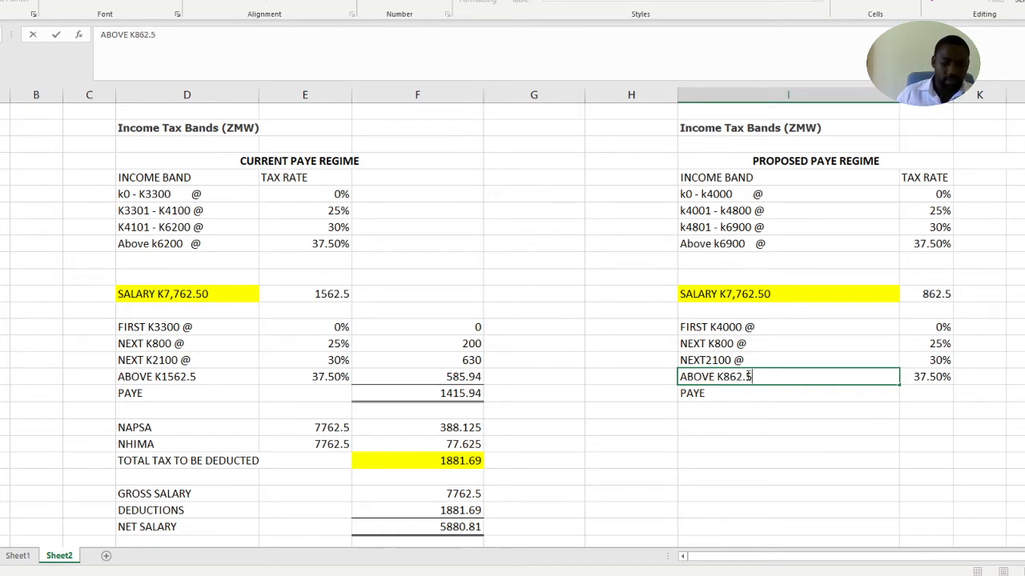
type(" @")
left_click_drag(943, 409, 957, 387)
left_click(976, 408)
left_click(821, 395)
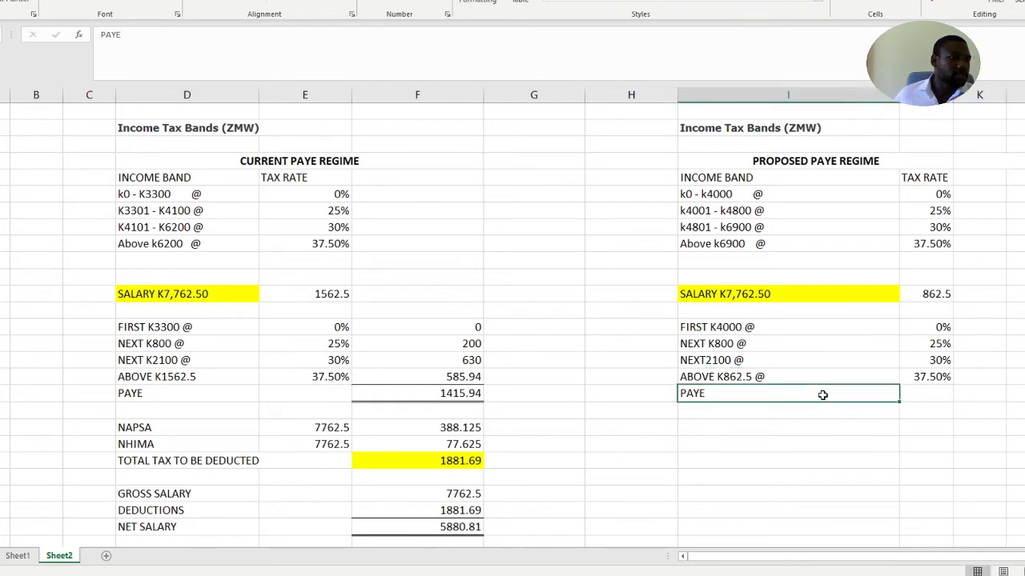
Enter the tax amounts 0, 200 and 630 in column K for the first three proposed bands
left_click(991, 328)
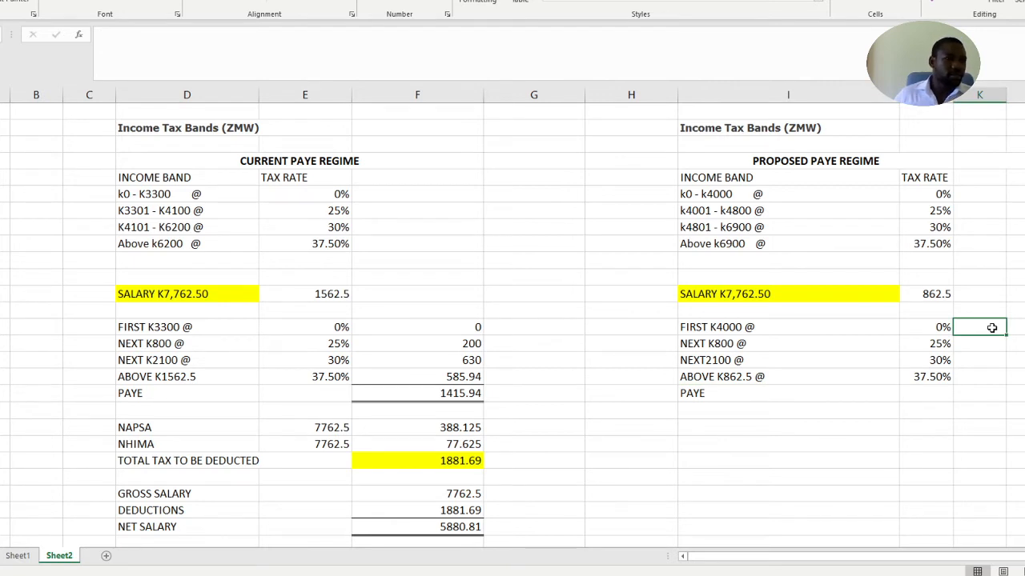
type("0")
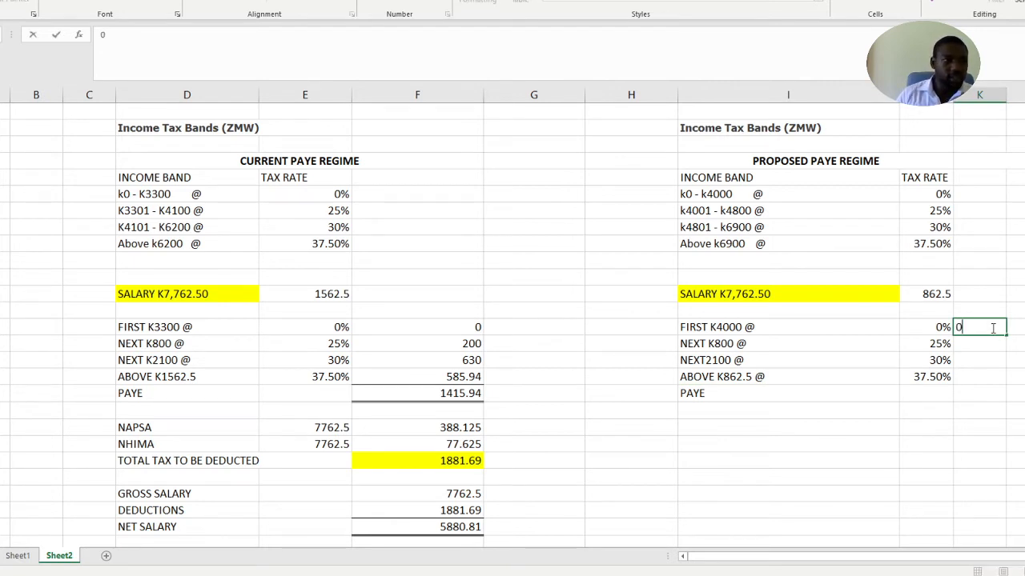
left_click(988, 343)
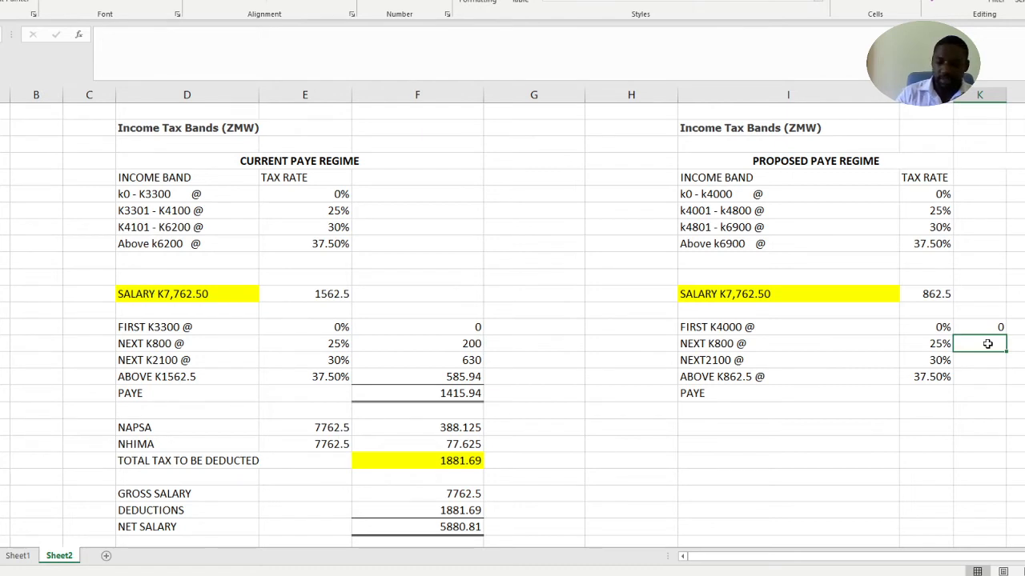
type("200")
left_click(990, 358)
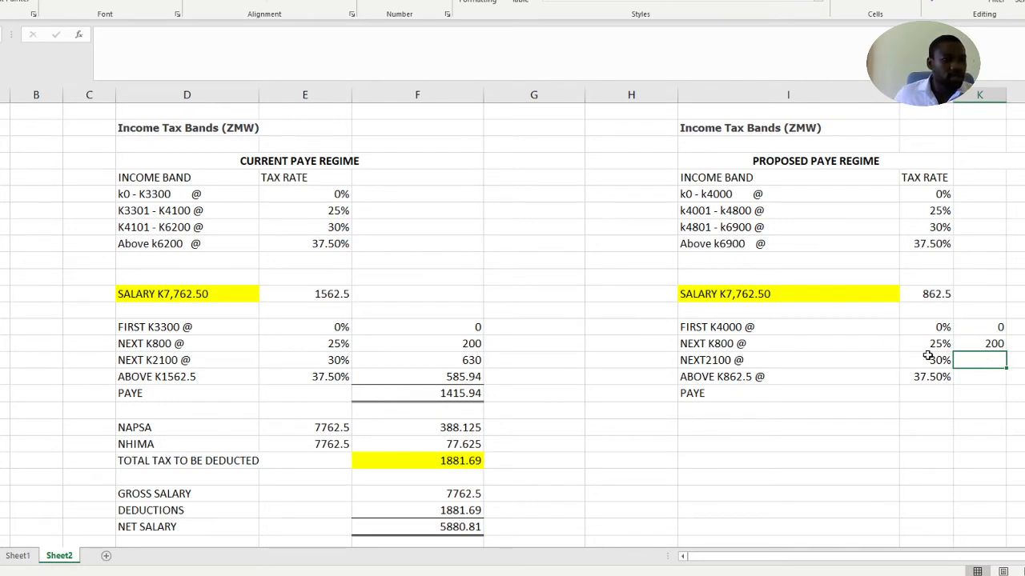
type("630")
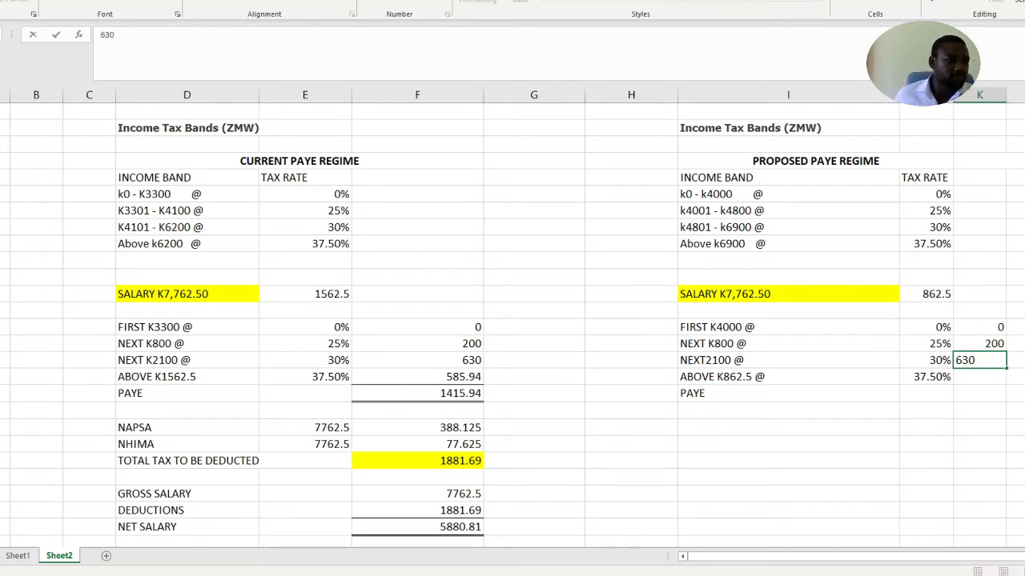
Enter 323.4 in column K as the tax for the proposed band above K862.5
left_click(990, 377)
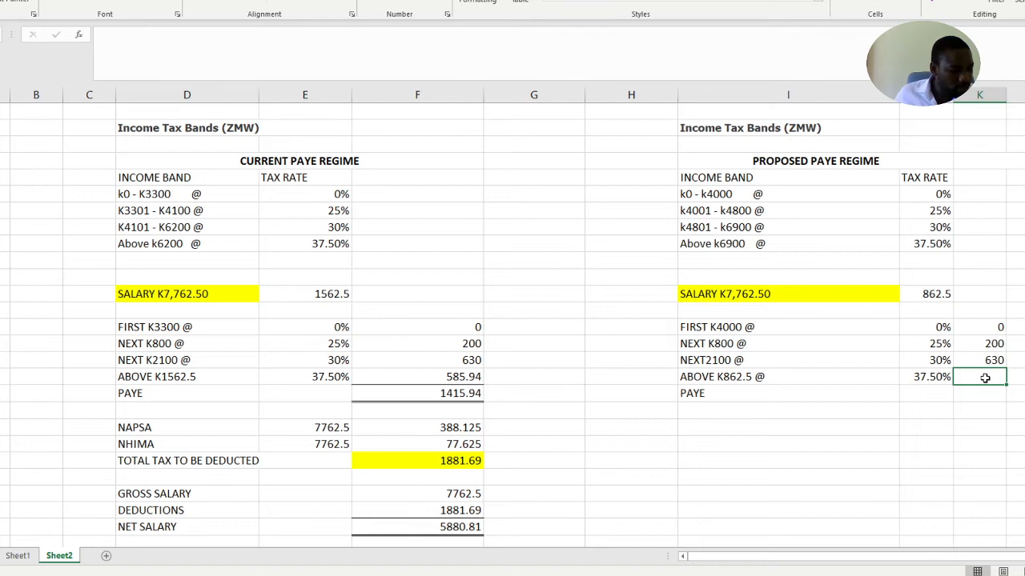
type("323.4")
Give the proposed regime's PAYE cell in column K a top and double bottom border and total the band taxes with =SUM(K20:K23)
left_click(983, 392)
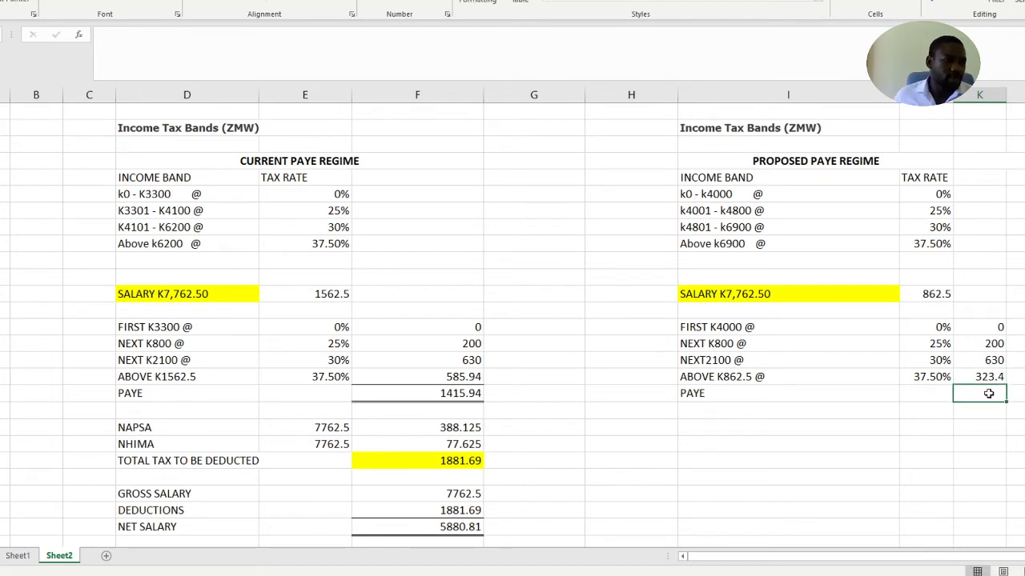
left_click(112, 2)
left_click(979, 404)
left_click(1002, 443)
left_click(991, 393)
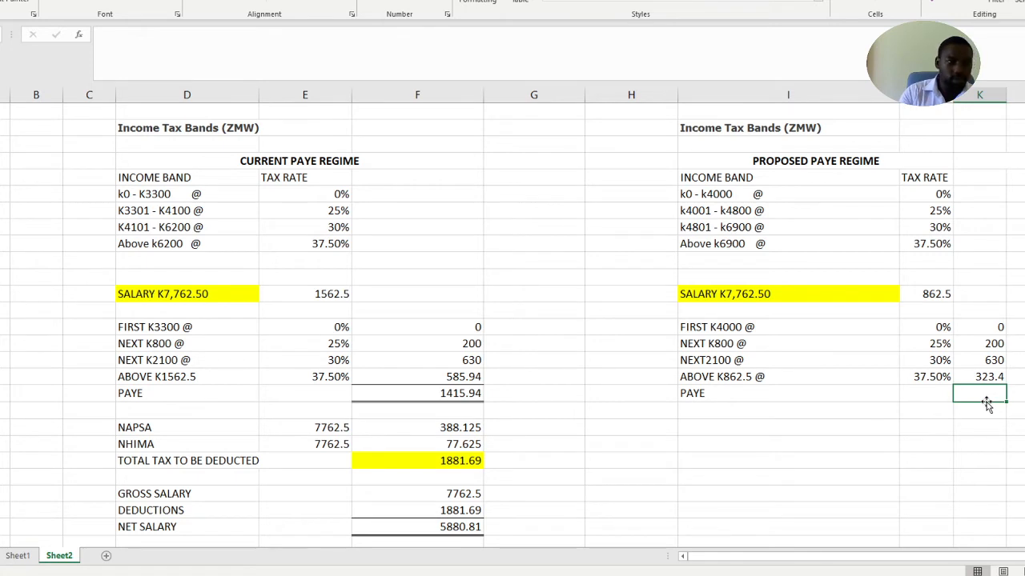
key("alt+equal")
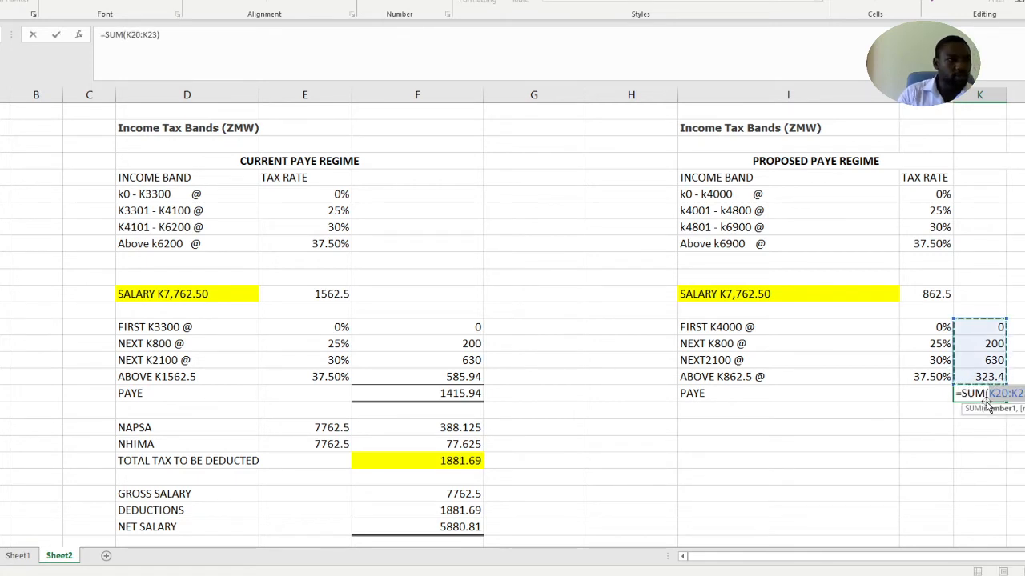
key("Return")
left_click(960, 444)
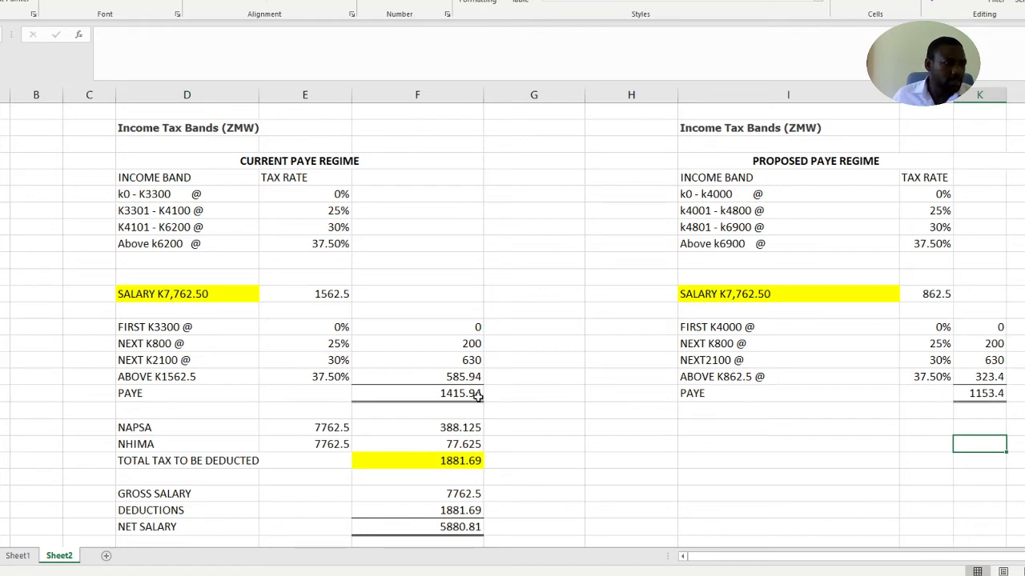
Copy the labels from NAPSA to NET SALARY in column D into column I, starting two rows below the proposed PAYE
scroll(641, 424, "down", 2)
scroll(641, 424, "down", 1)
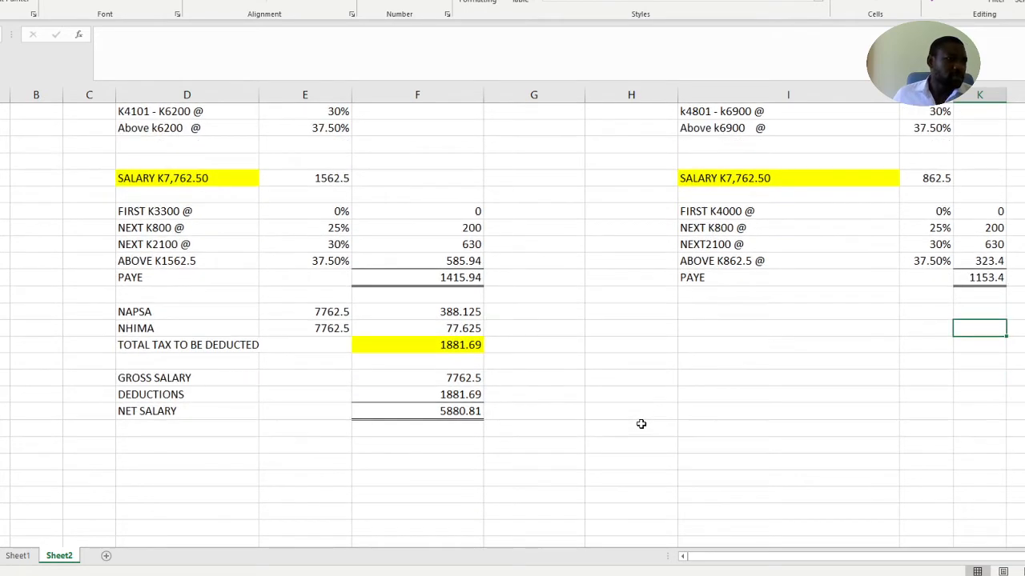
left_click(704, 311)
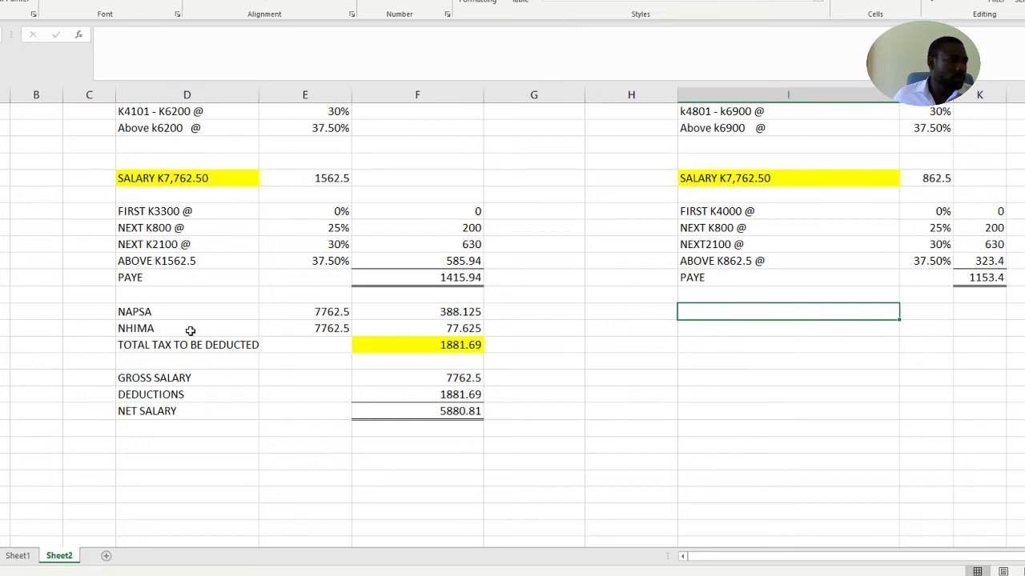
left_click_drag(152, 314, 177, 410)
key("ctrl+c")
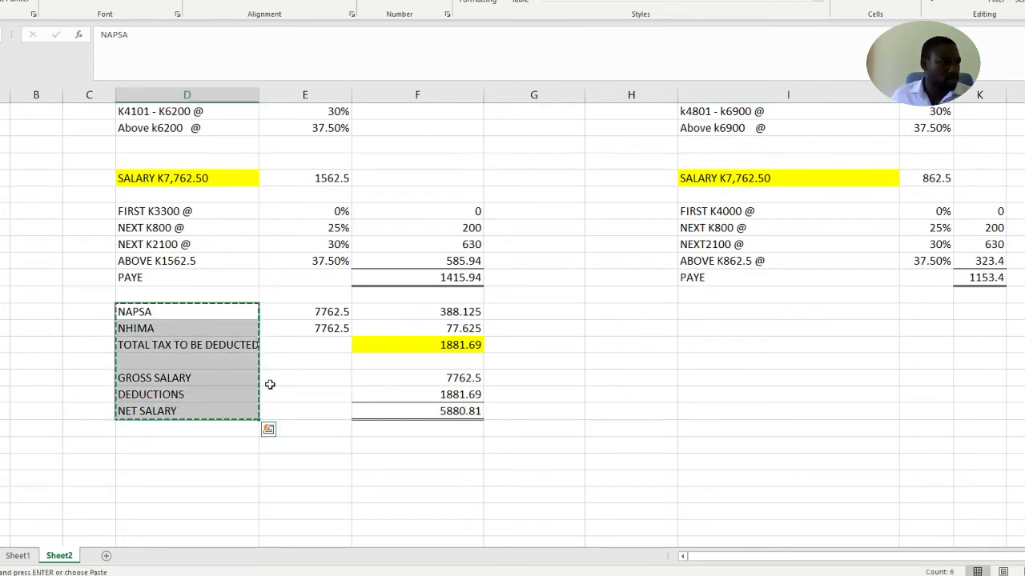
left_click(721, 316)
key("ctrl+v")
left_click(806, 461)
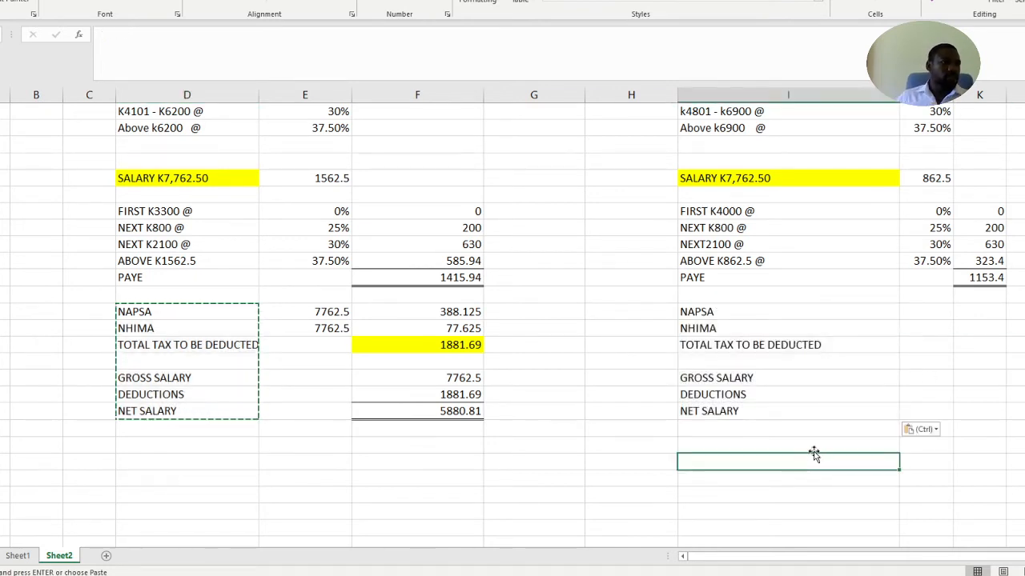
key("Escape")
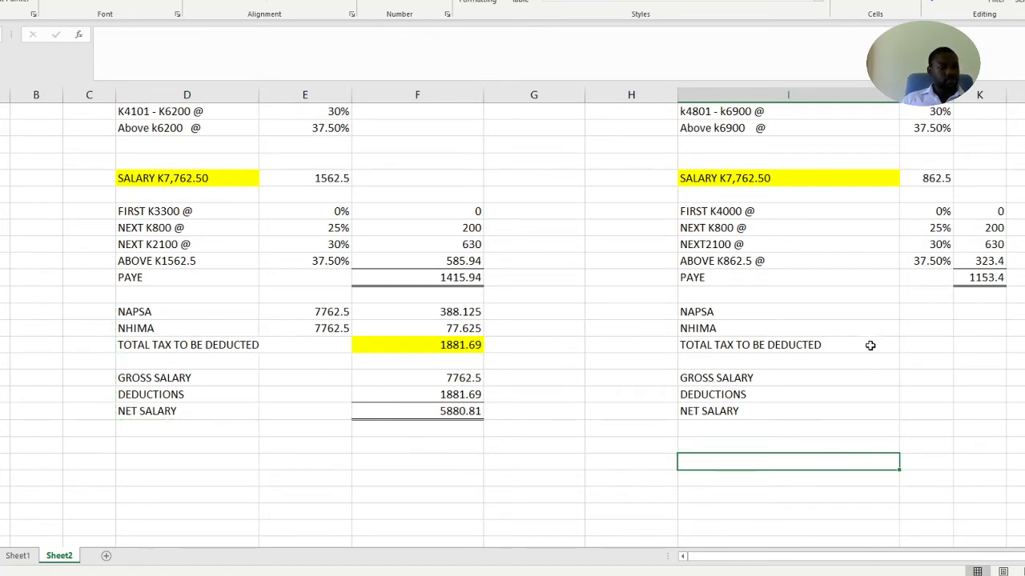
Copy the 7762.5 base amounts for NAPSA and NHIMA from column E into column J of the proposed regime
left_click(918, 312)
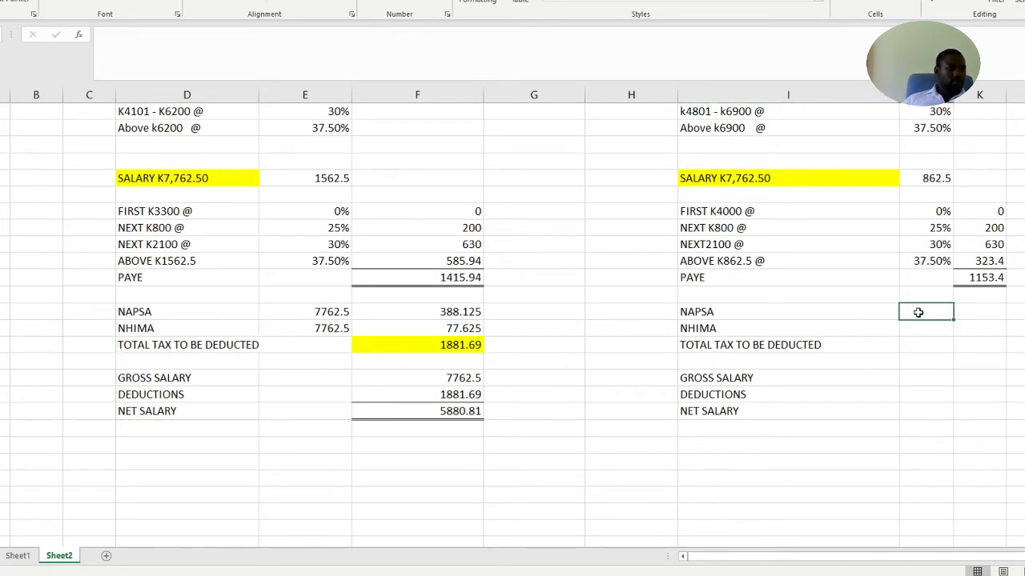
left_click_drag(331, 314, 331, 321)
key("ctrl+c")
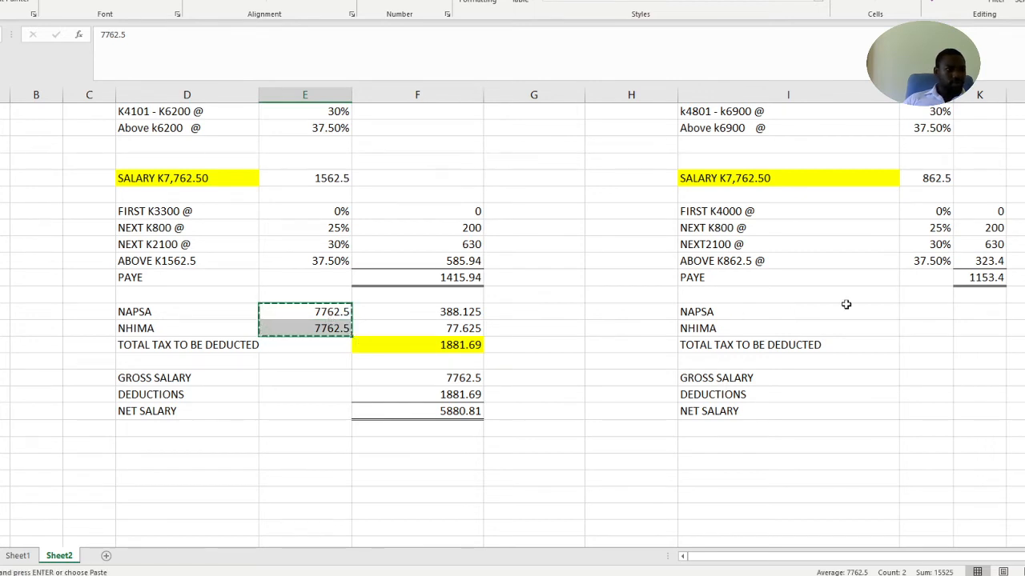
left_click(920, 312)
key("ctrl+v")
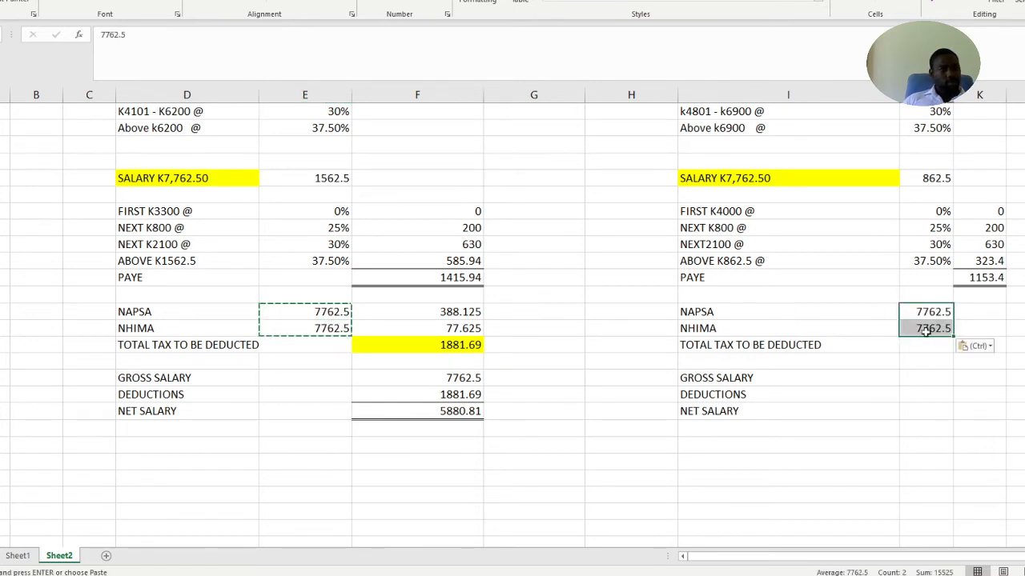
left_click(933, 396)
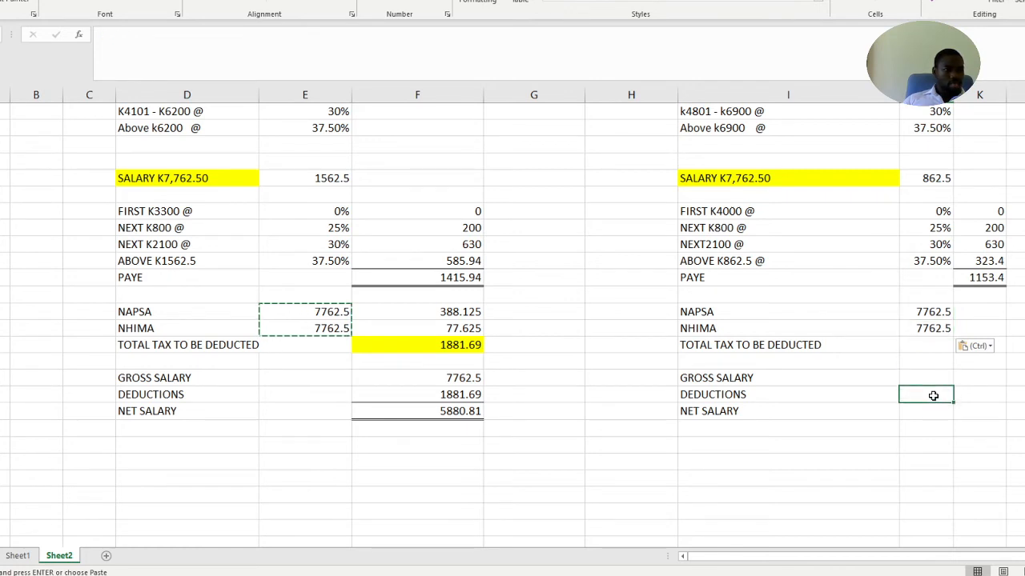
Calculate the proposed regime's NAPSA contribution in column K with =J26*5%
left_click(989, 310)
type("=")
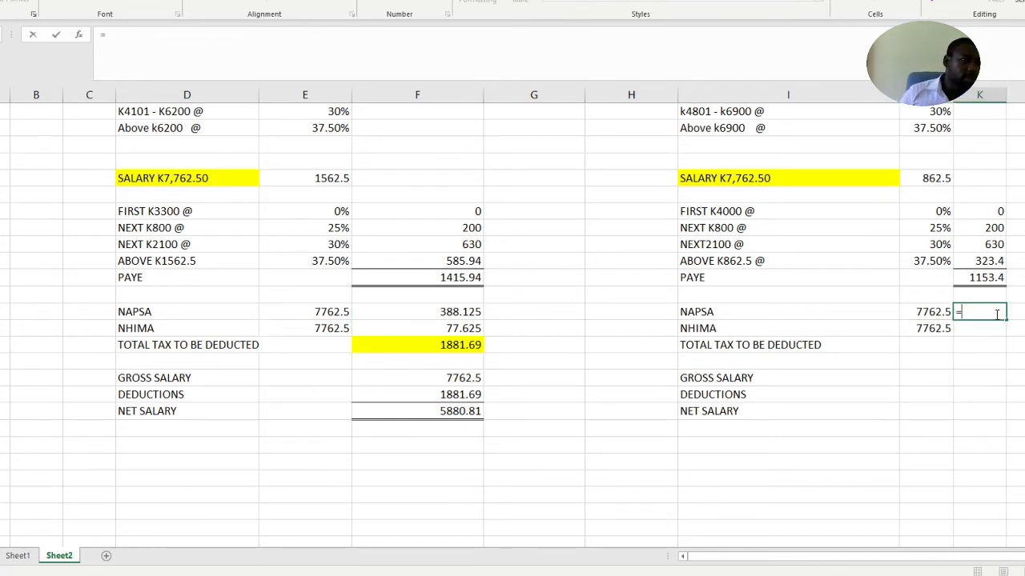
left_click(939, 312)
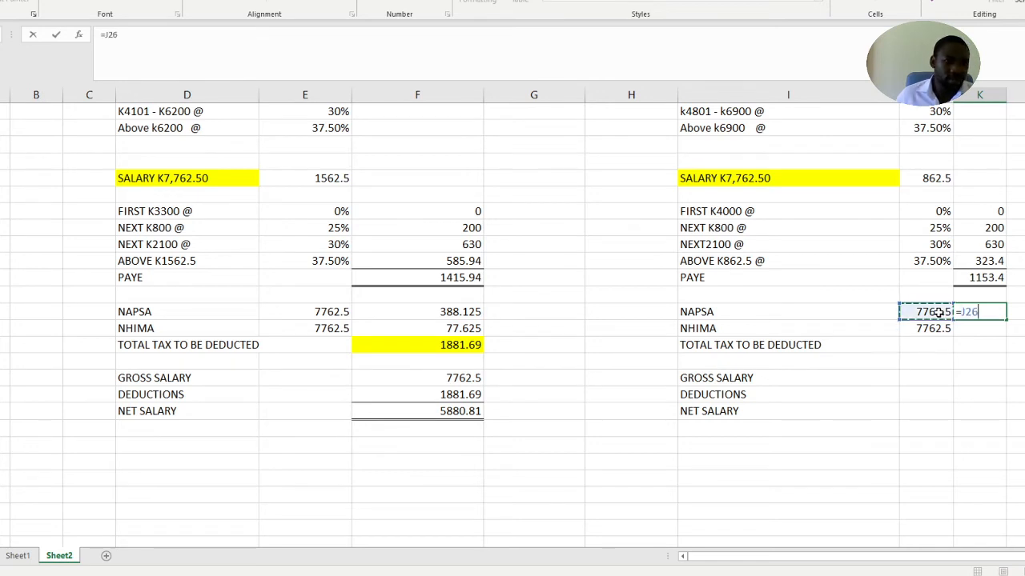
type("*5")
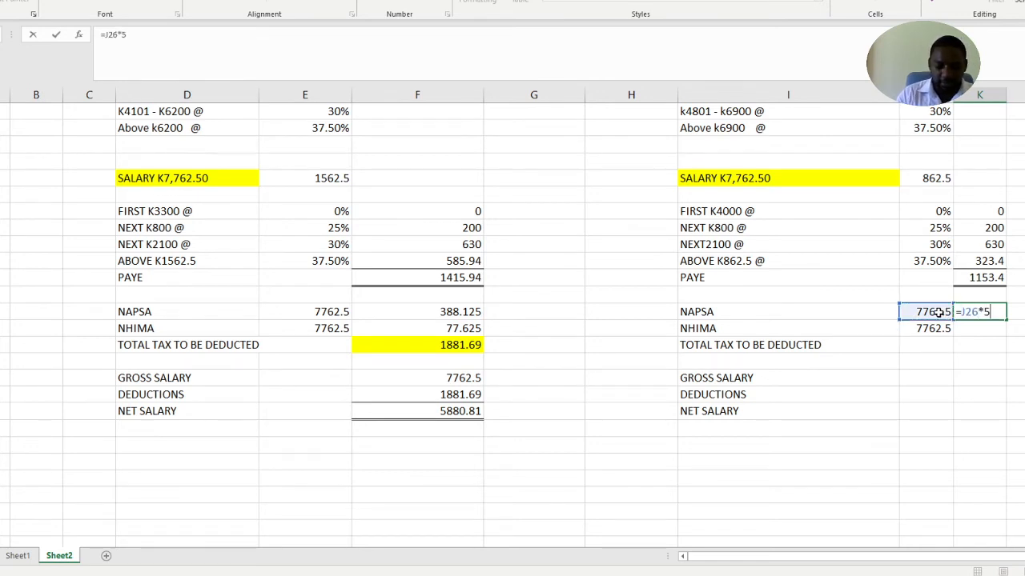
type("%")
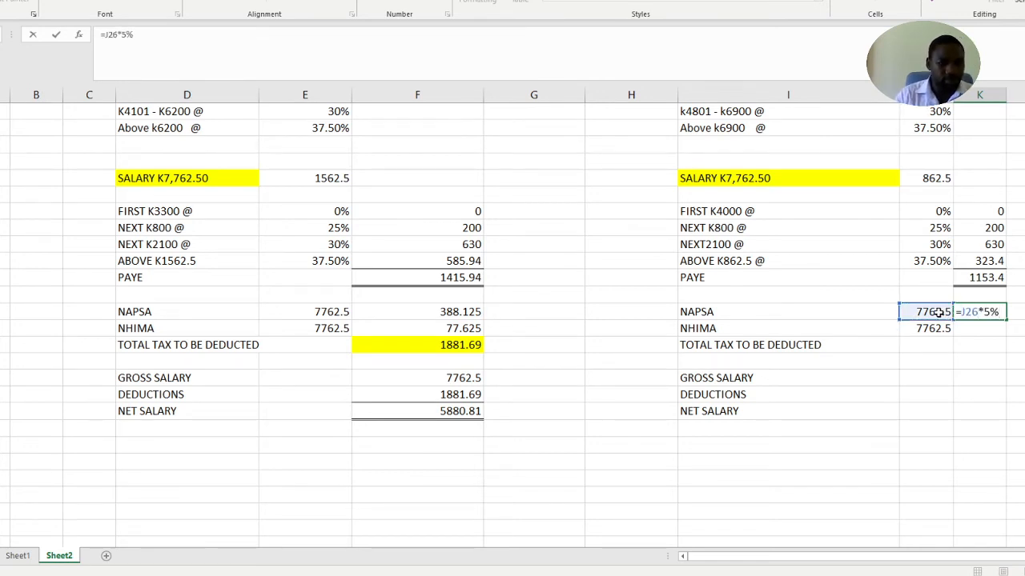
key("Return")
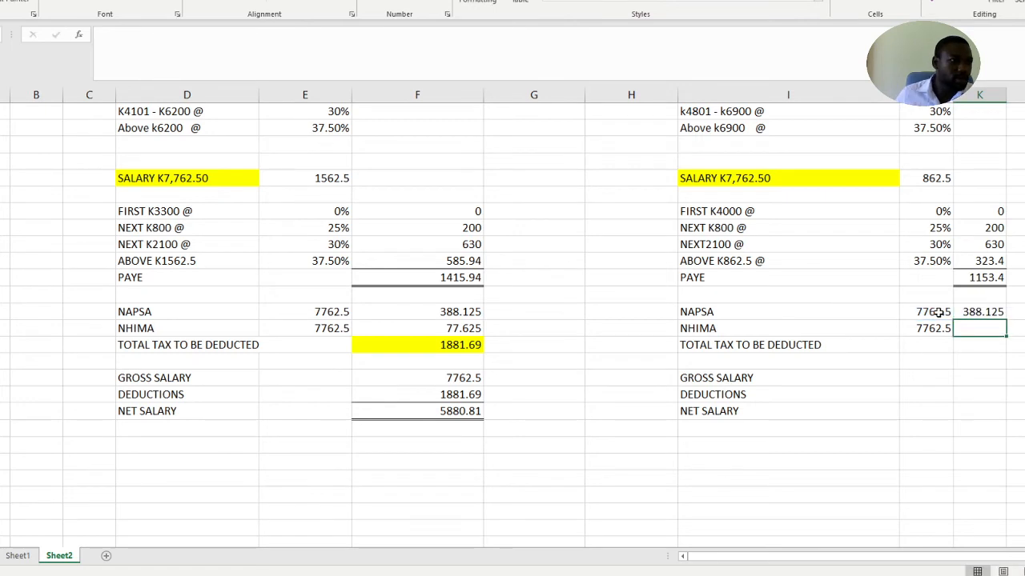
Try to calculate the proposed regime's NHIMA contribution in column K with =J27*15
double_click(985, 324)
type("=")
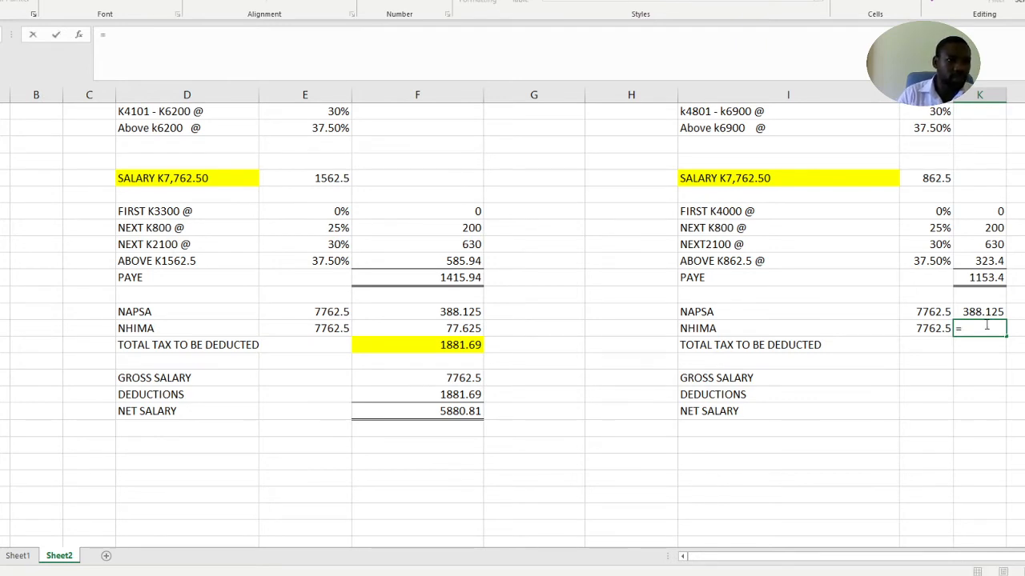
left_click(943, 329)
type("*15")
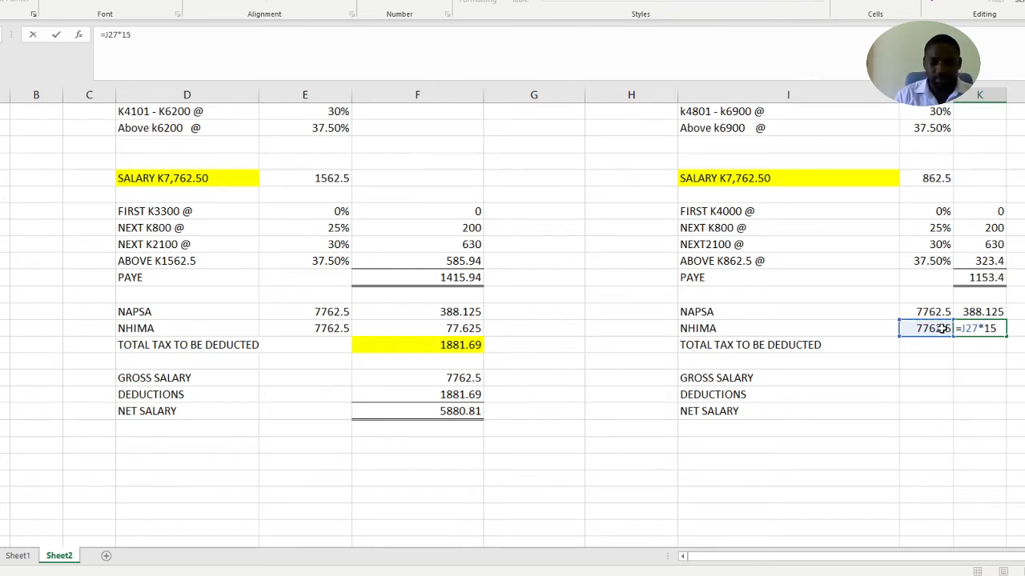
key("Return")
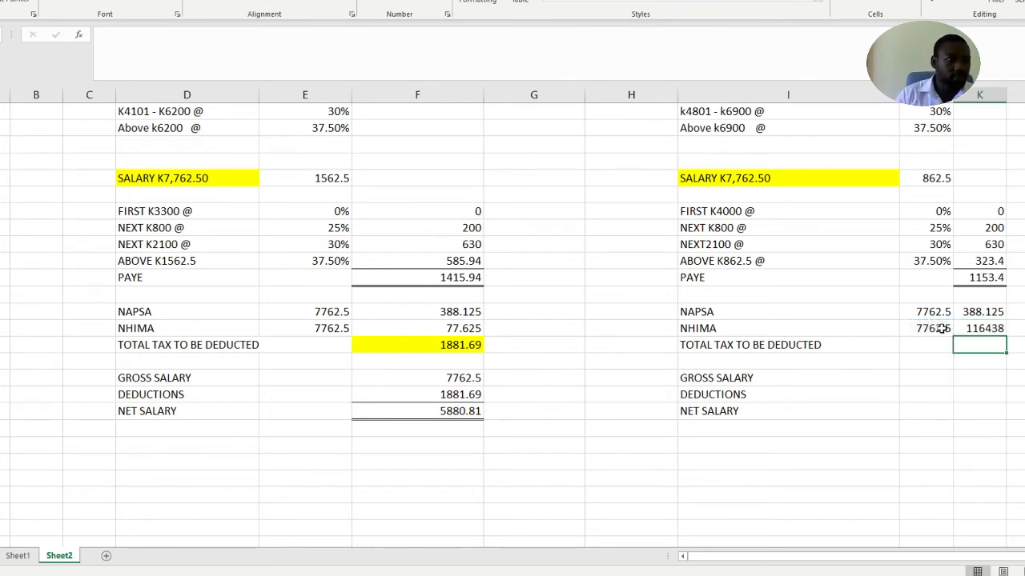
Replace the NHIMA formula in column K of the proposed regime with =J27*1%
left_click(978, 330)
key("BackSpace")
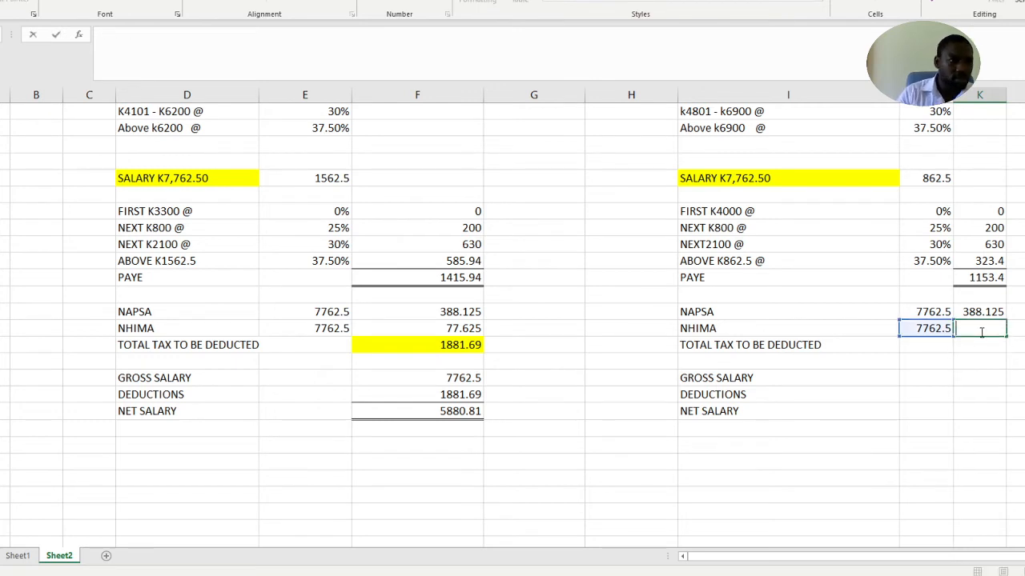
type("=")
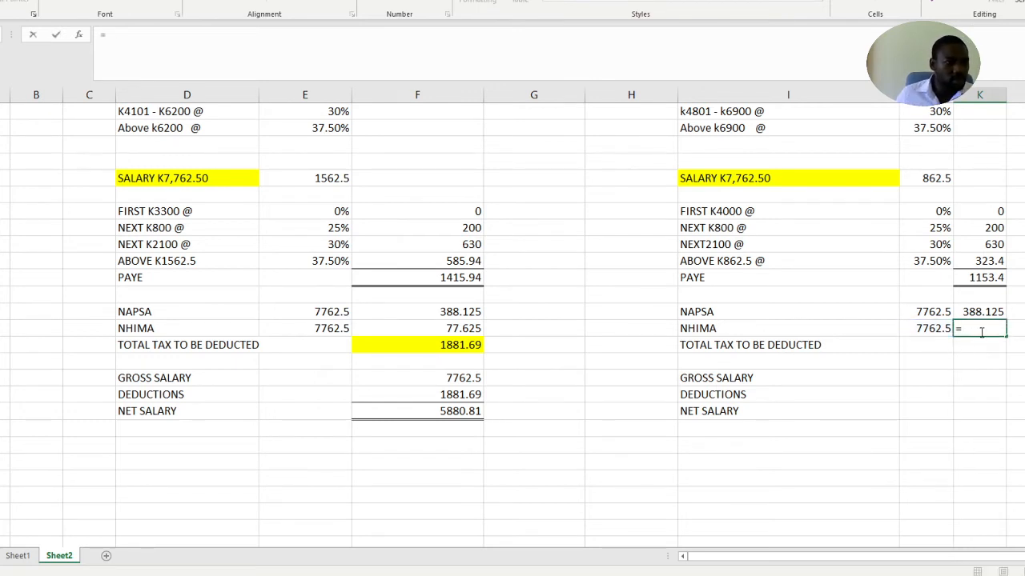
left_click(927, 329)
type("*1%")
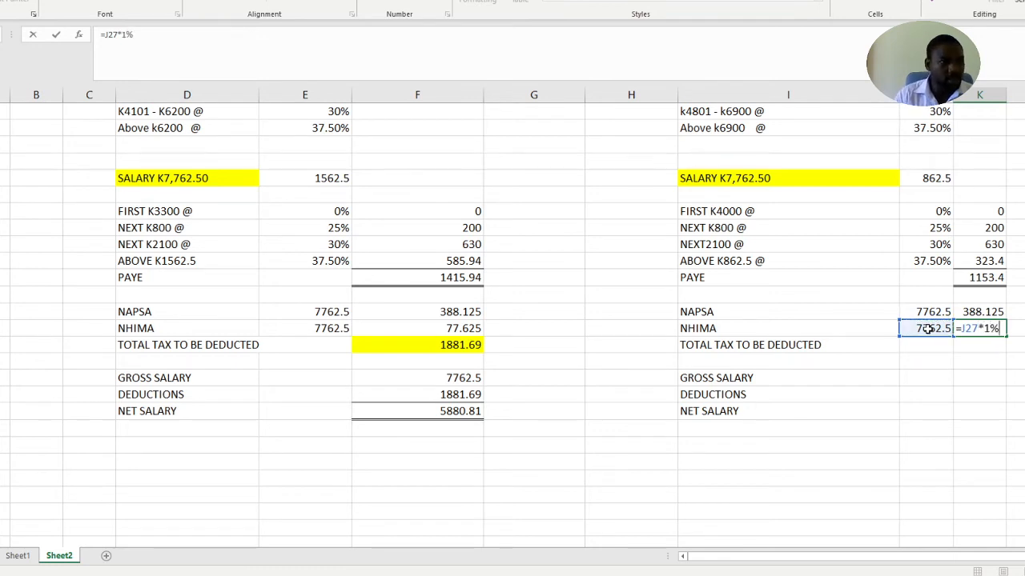
key("Return")
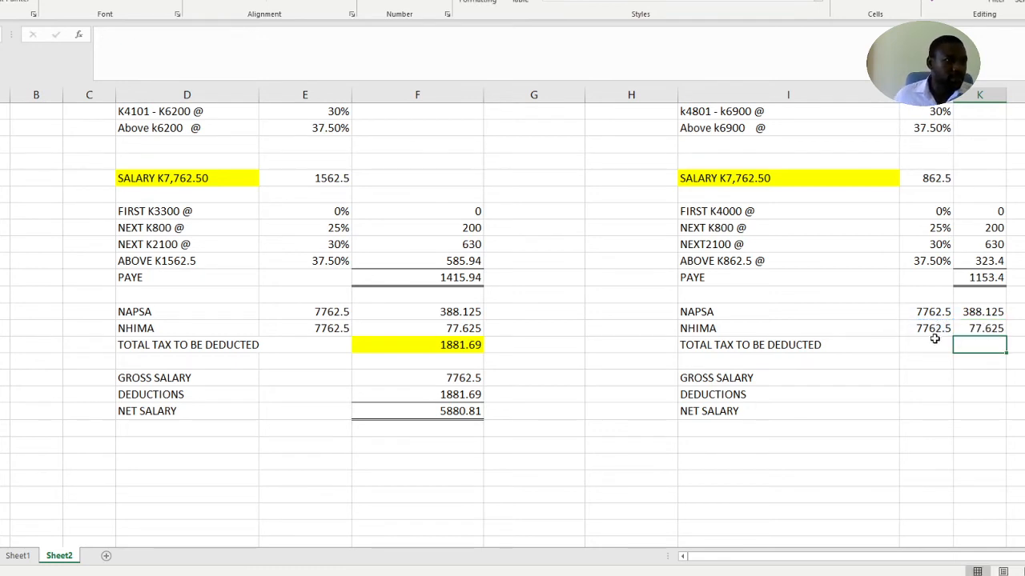
Calculate the proposed regime's total tax to be deducted in column K with =K24+K26+K27 and highlight the cell in yellow
left_click(994, 395)
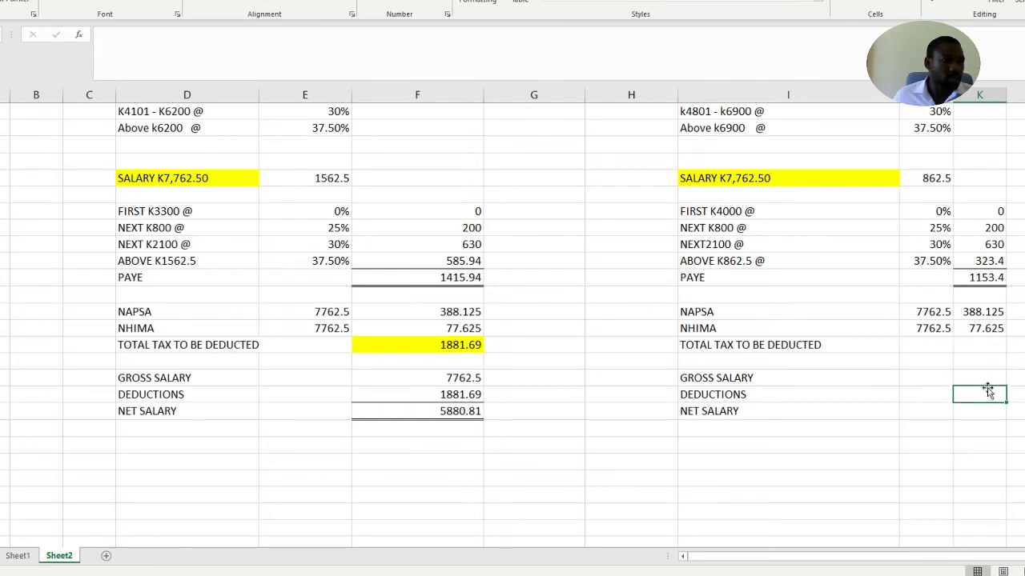
left_click(983, 342)
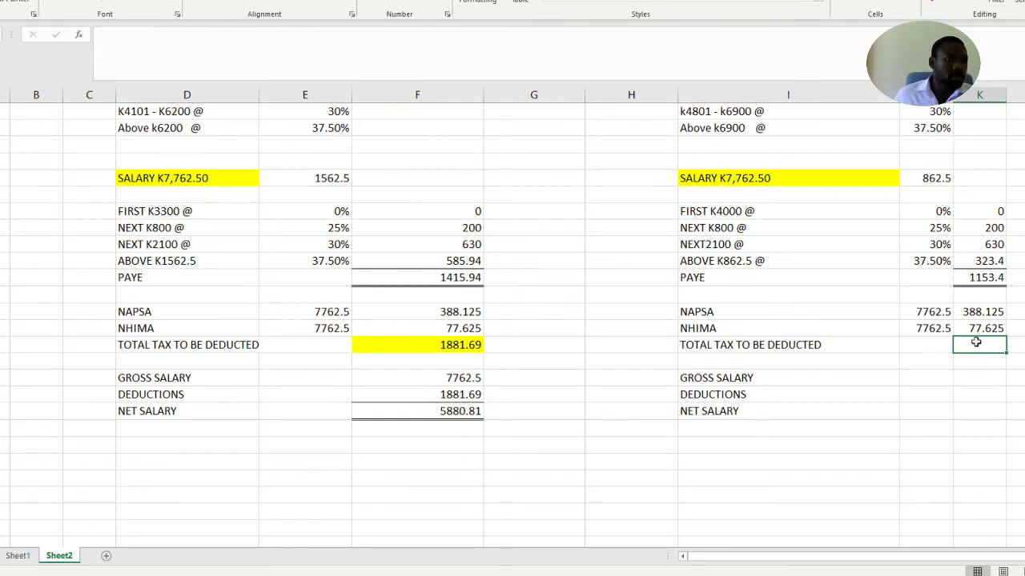
type("=")
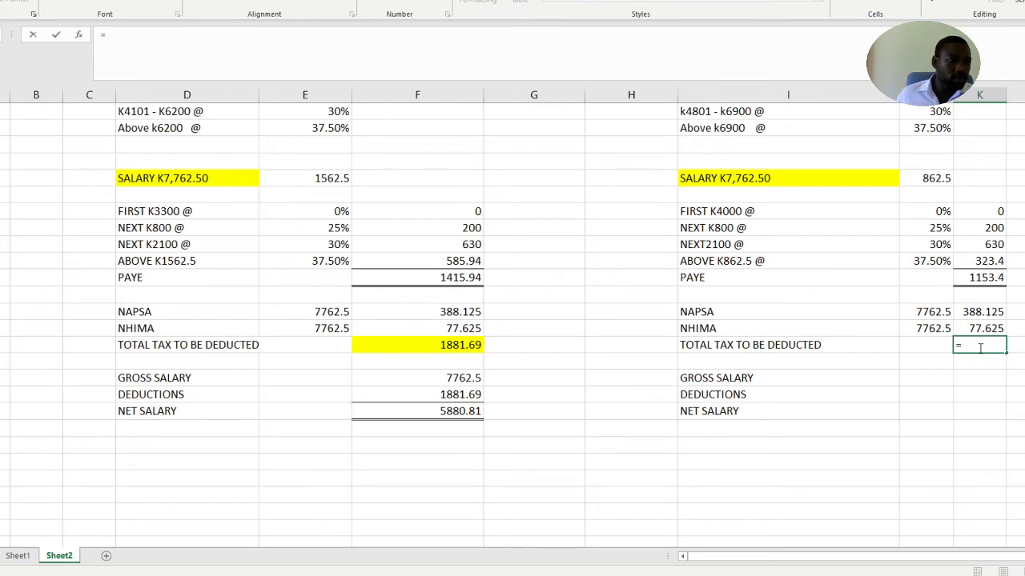
left_click(989, 277)
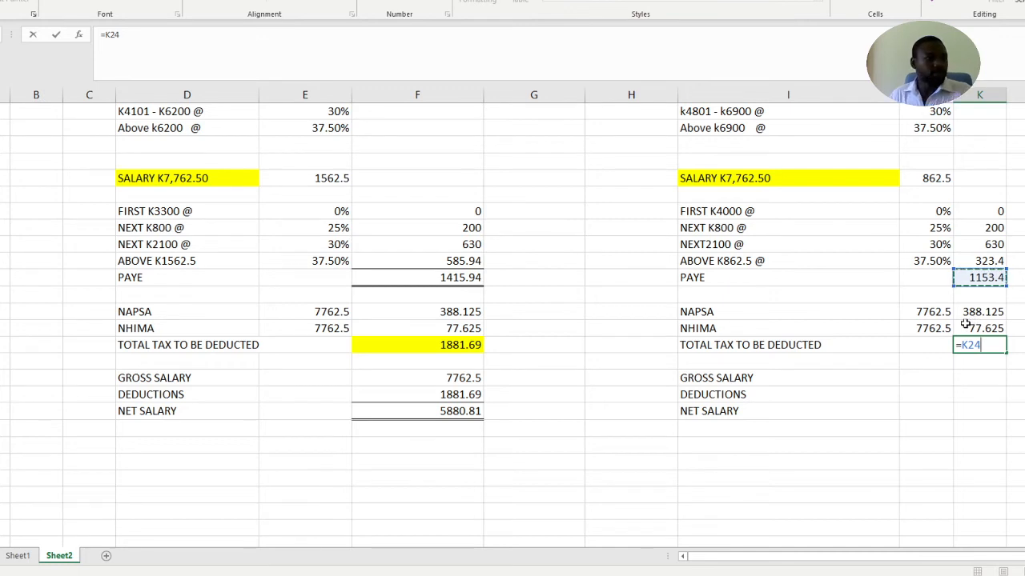
type("+")
left_click(975, 312)
type("+")
left_click(972, 328)
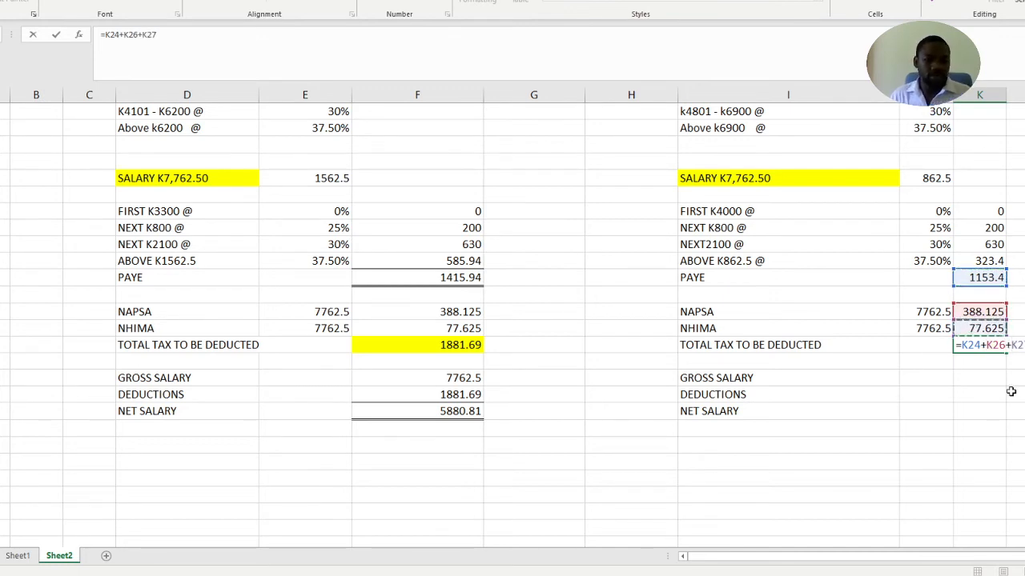
key("Return")
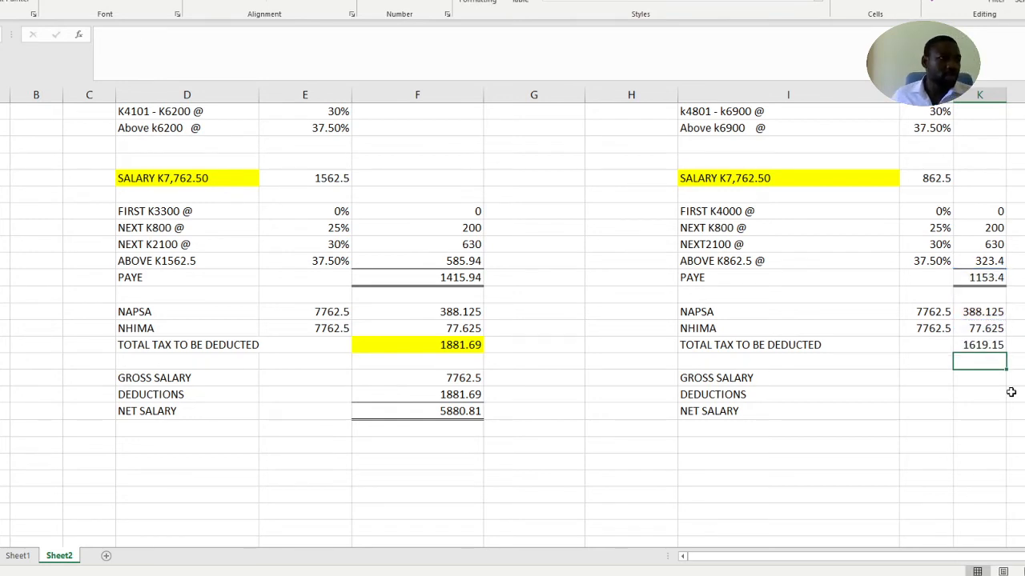
left_click(972, 343)
left_click(138, 2)
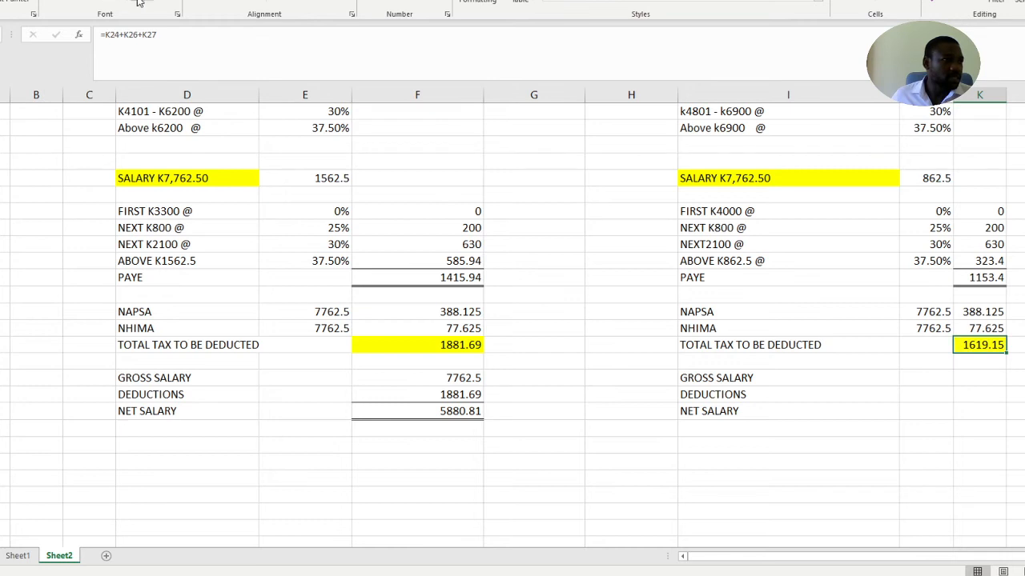
Enter 7762.5 as the proposed regime's gross salary in column K
left_click(973, 378)
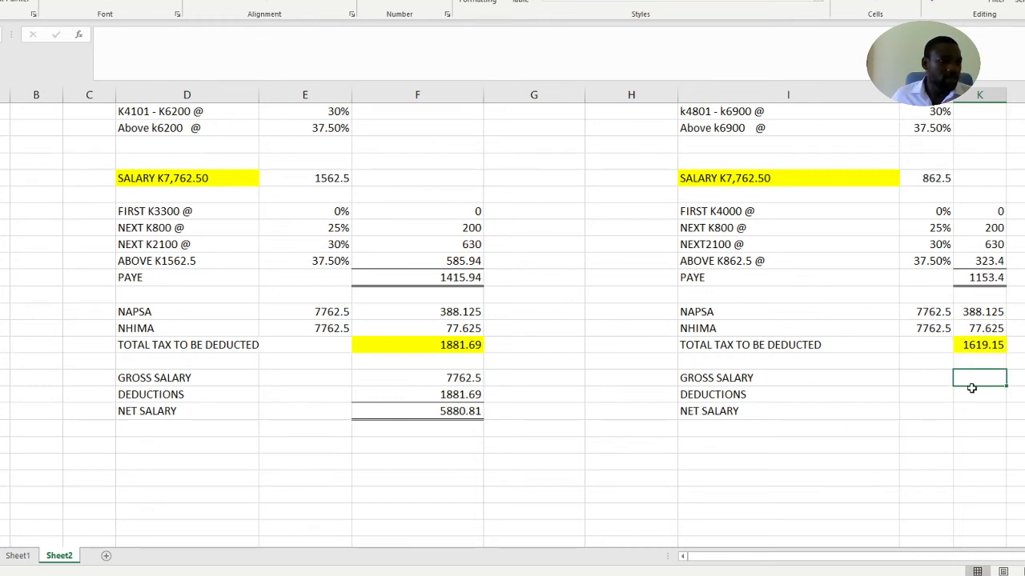
type("77")
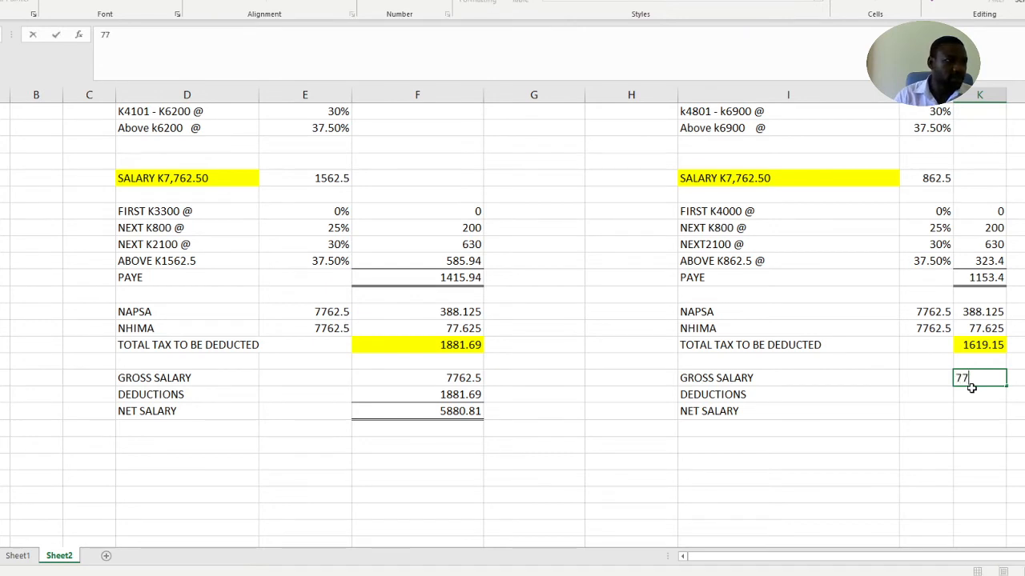
type("62.5")
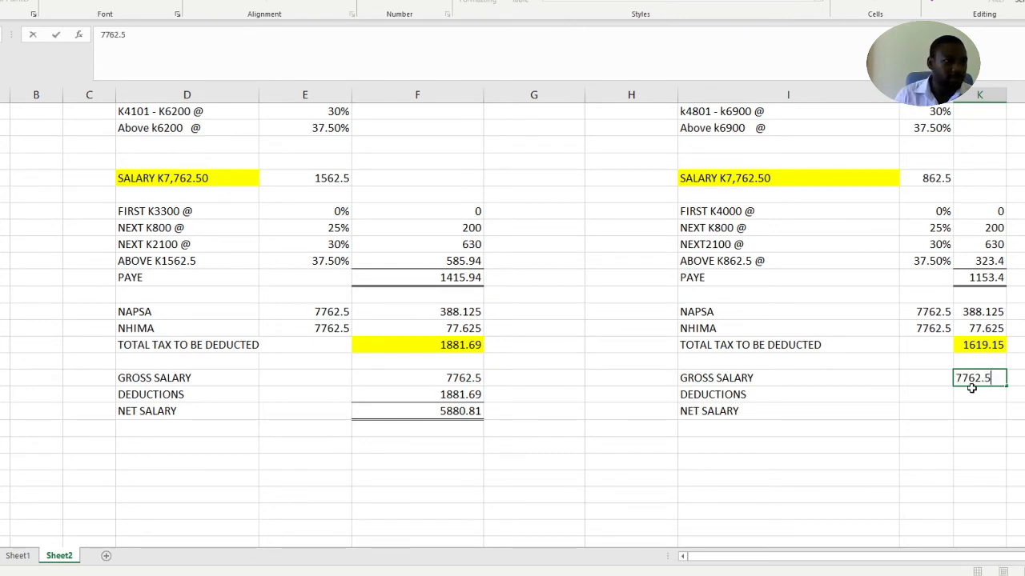
left_click(980, 394)
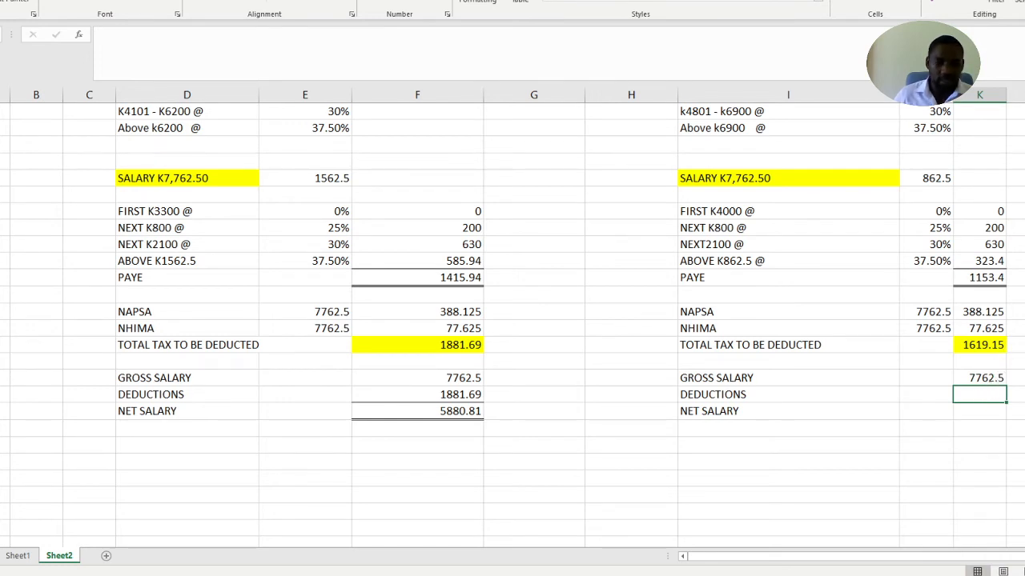
Copy the proposed regime's total tax to be deducted into its DEDUCTIONS row in column K as a value only
left_click(987, 343)
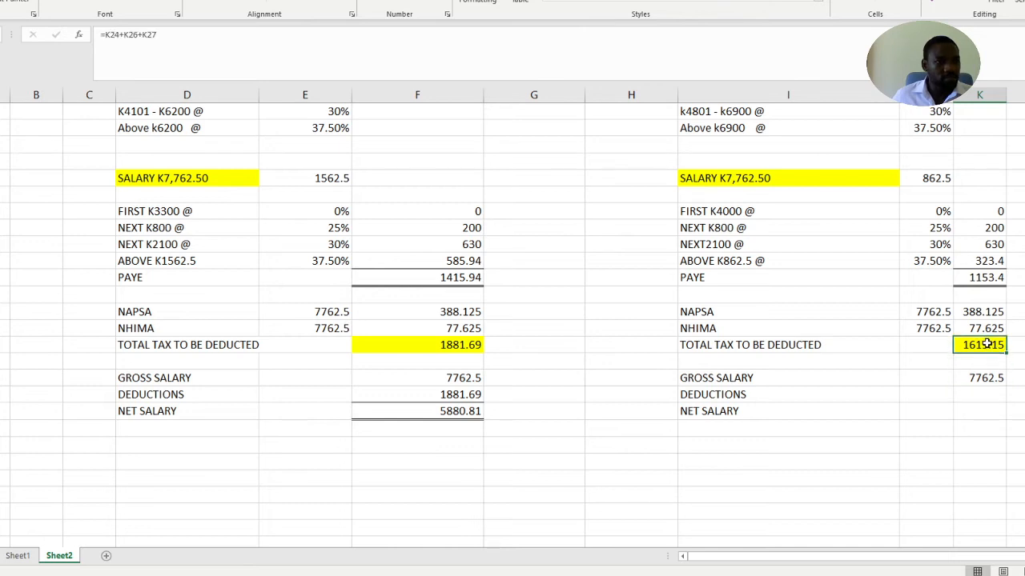
key("ctrl+c")
left_click(984, 394)
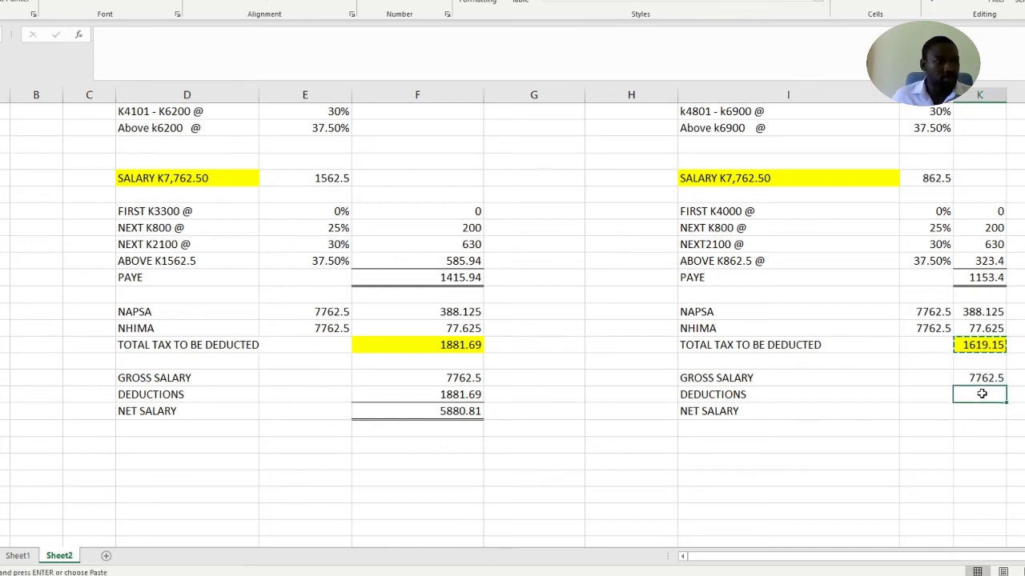
right_click(984, 393)
left_click(1014, 123)
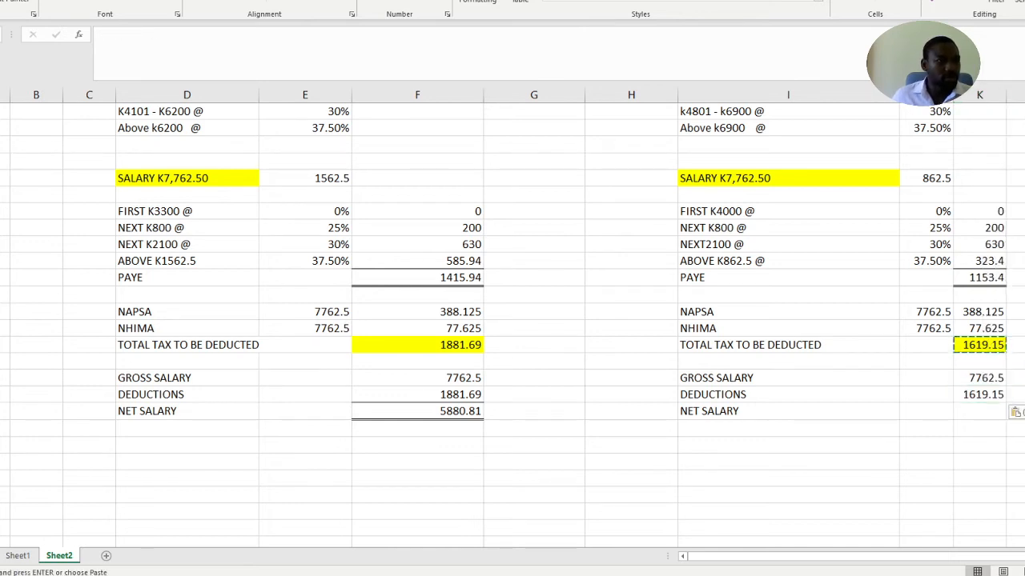
Calculate the proposed regime's net salary in column K with =K30-K31
left_click(969, 415)
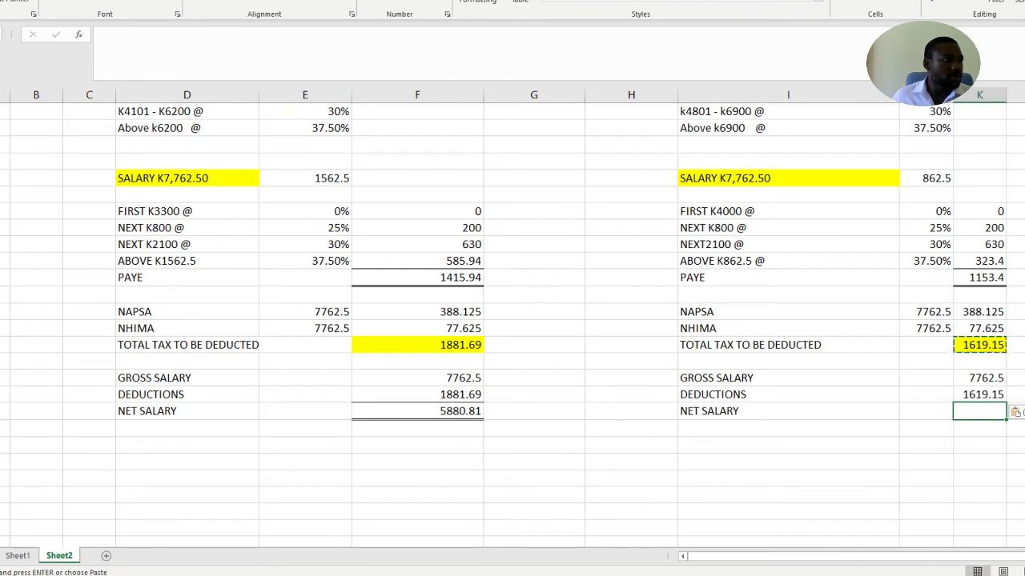
key("Escape")
left_click_drag(950, 446, 979, 445)
left_click(974, 409)
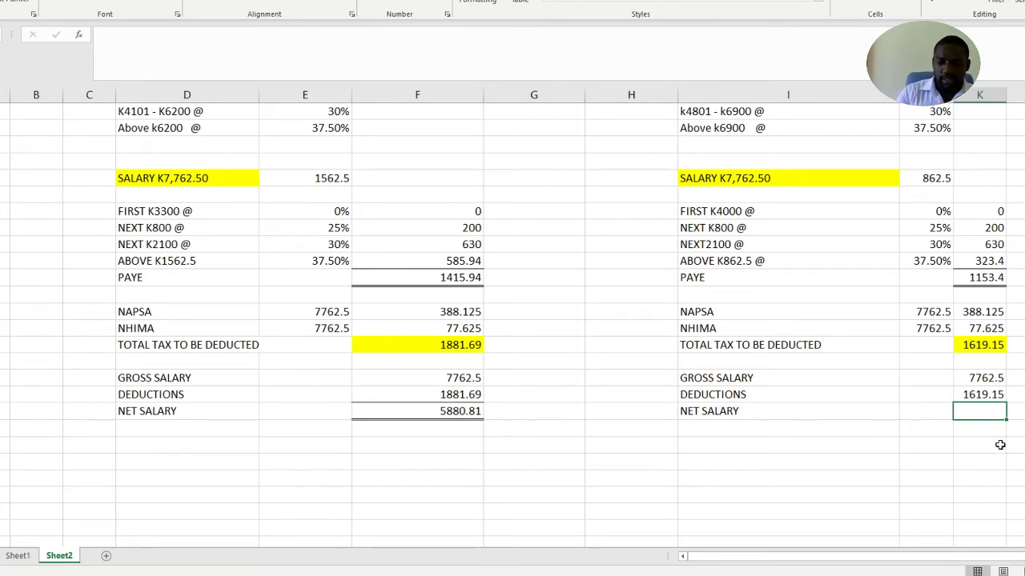
type("=")
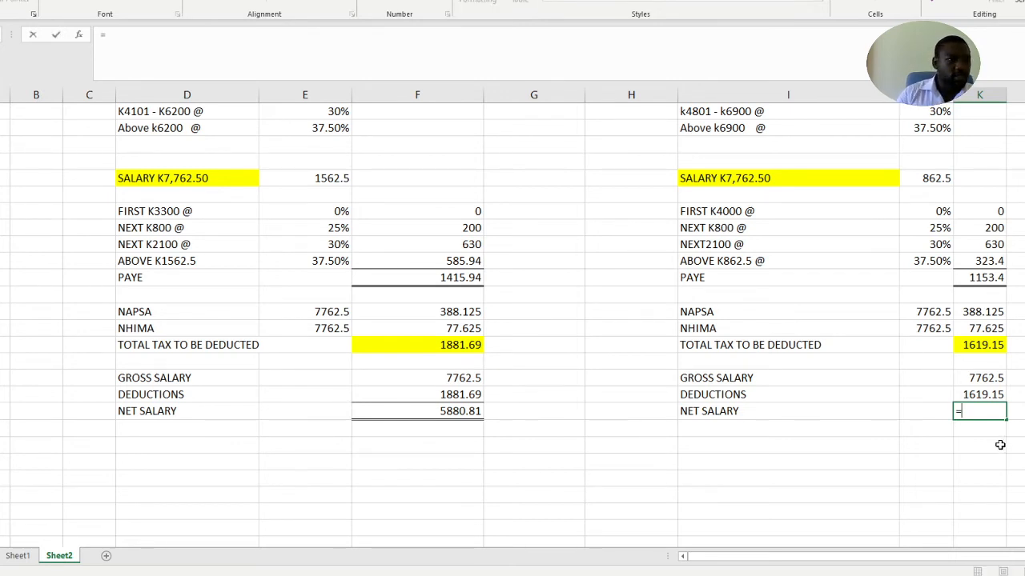
left_click(974, 377)
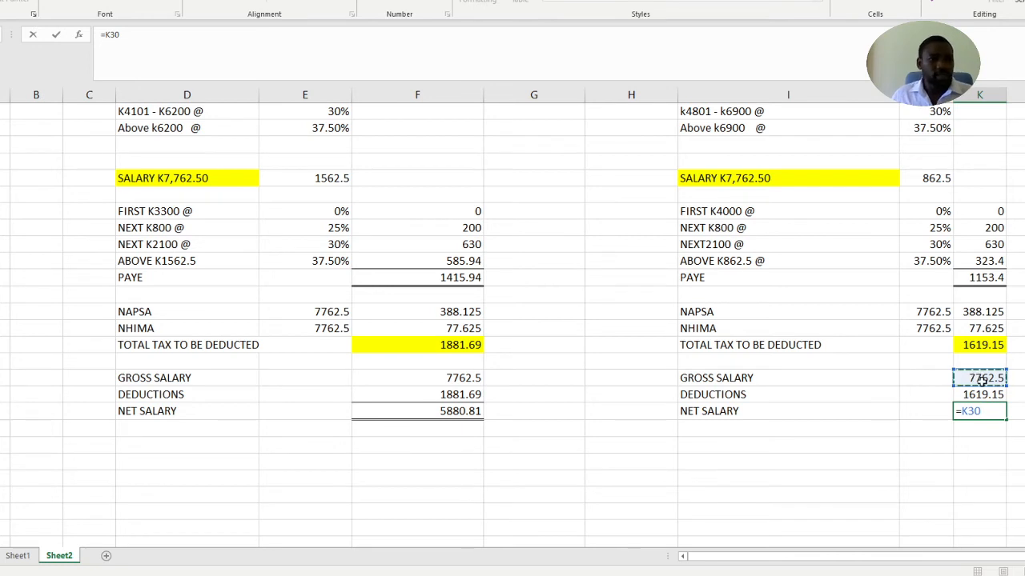
type("-")
left_click(983, 394)
key("Return")
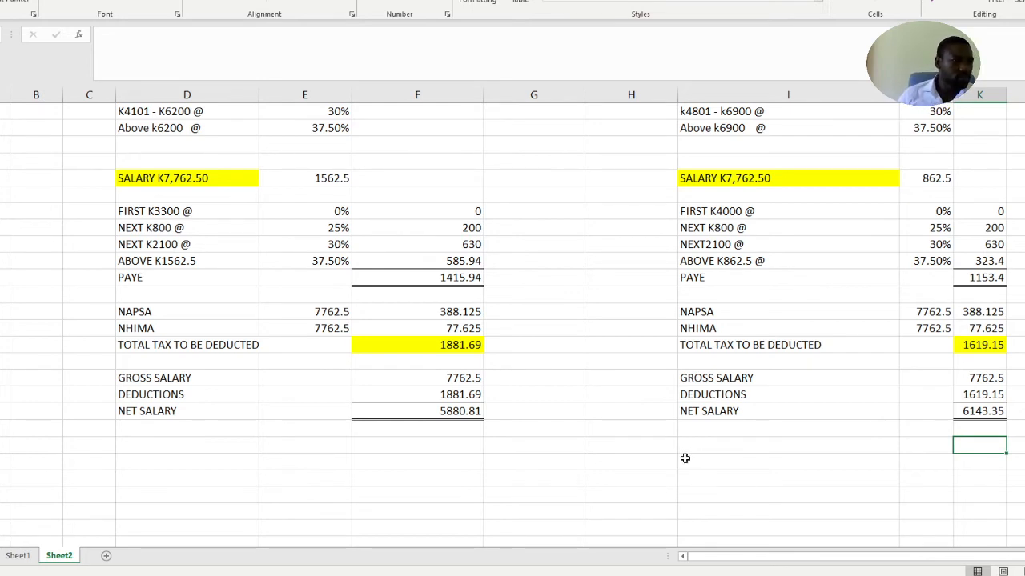
left_click(1023, 445)
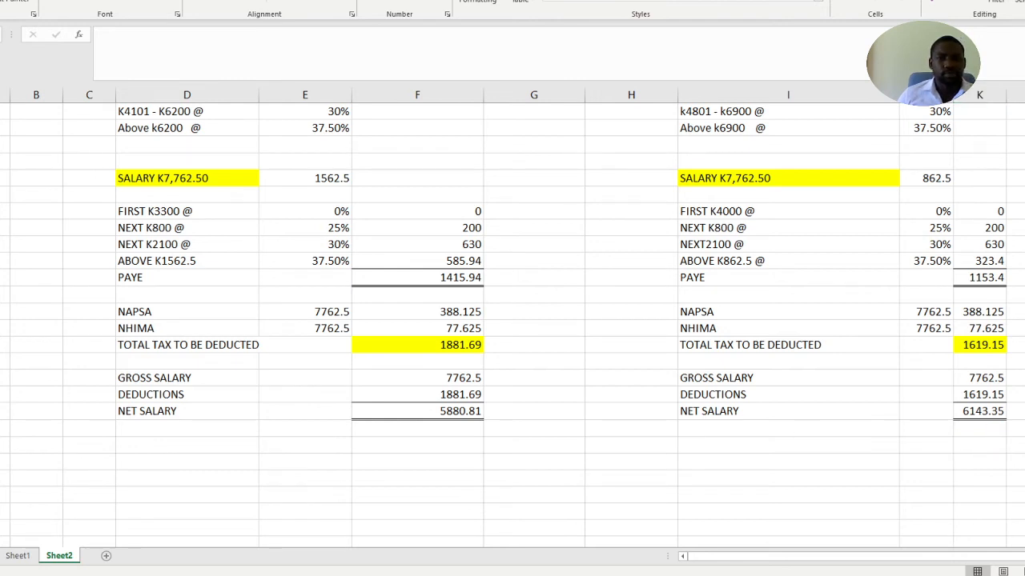
left_click(848, 447)
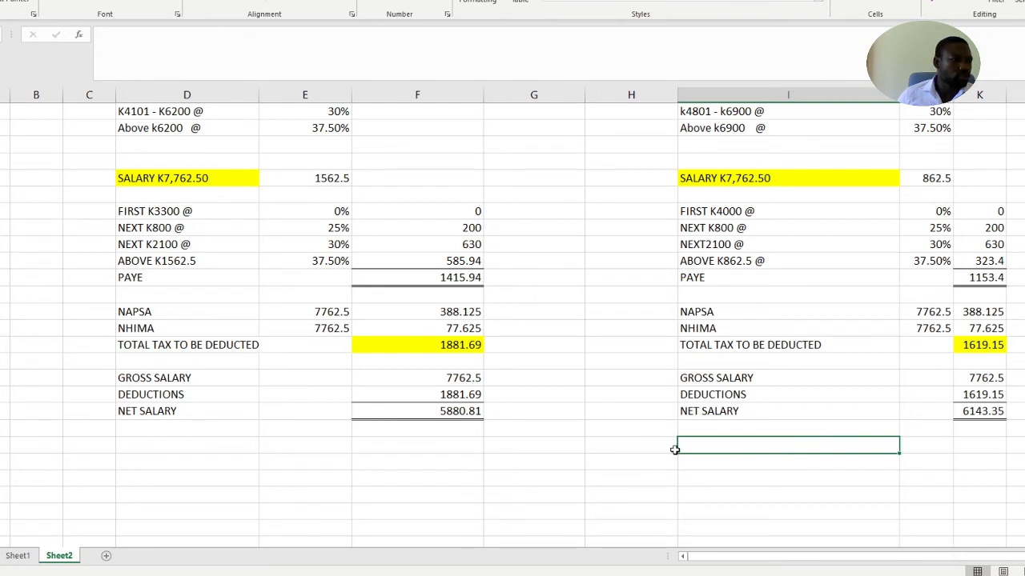
left_click(576, 414)
left_click(615, 461)
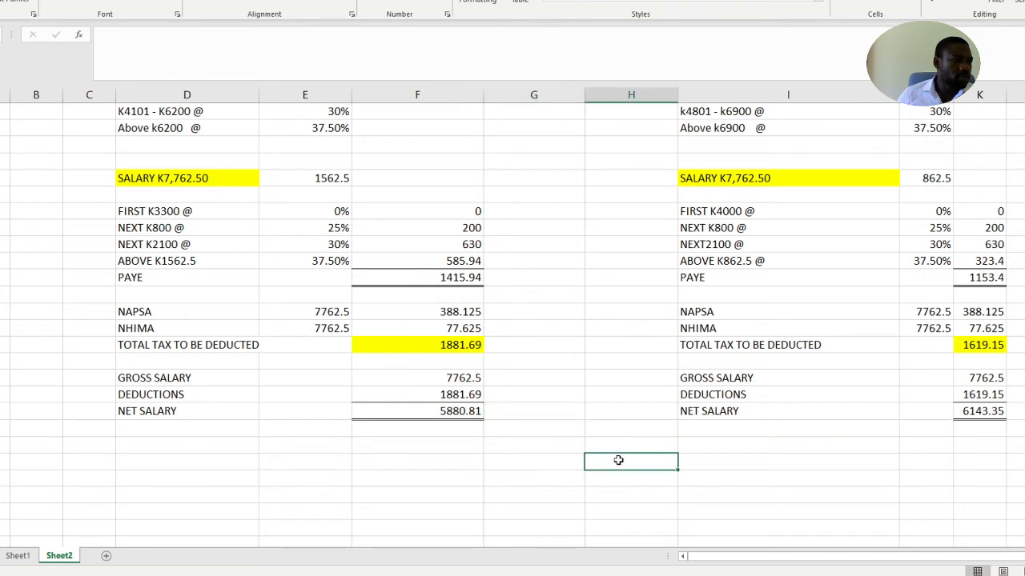
left_click(464, 411)
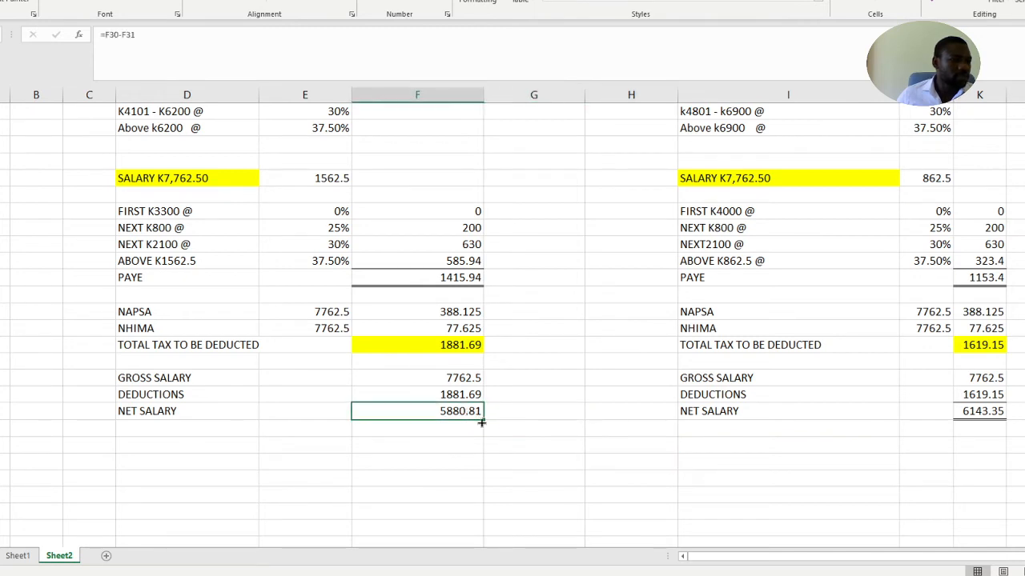
left_click(588, 458)
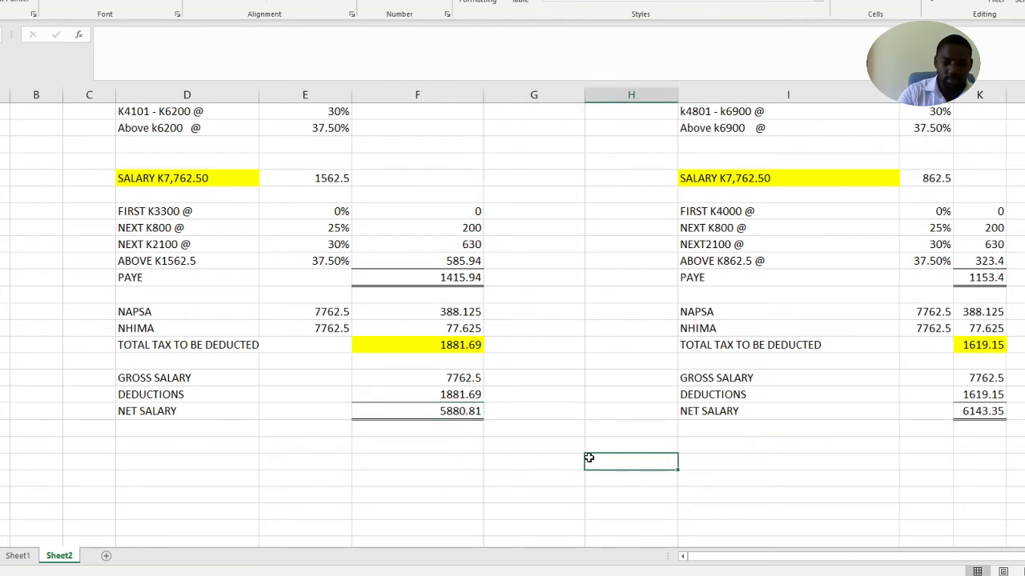
type("=")
left_click(462, 410)
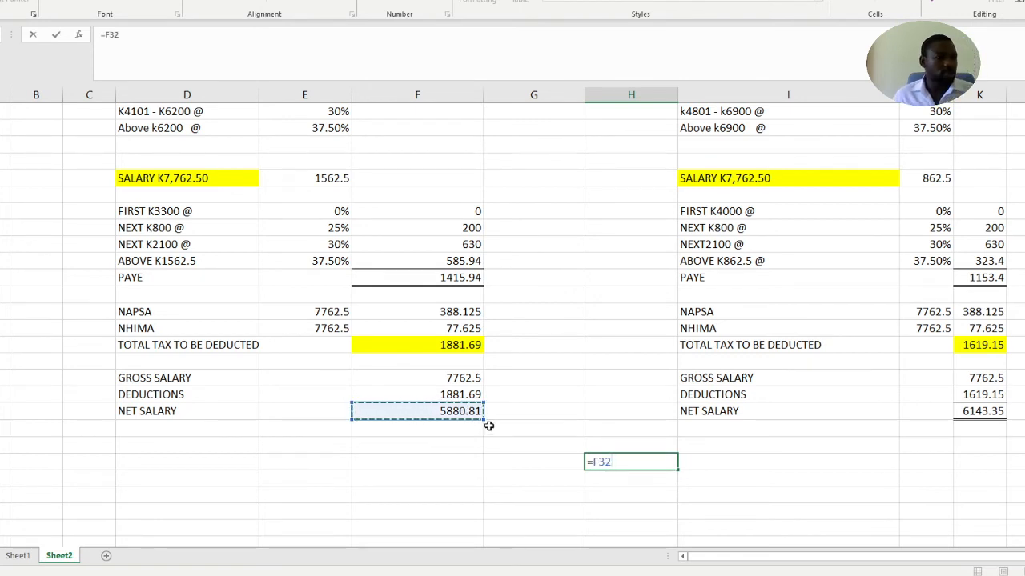
key("Escape")
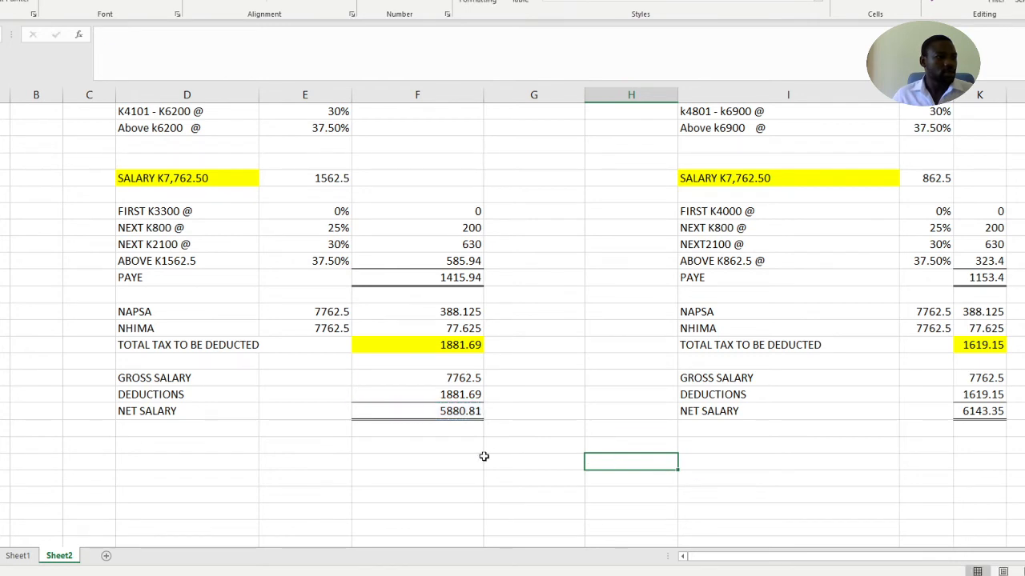
Add the label SALARY IN CURRENT REGIME in column D, three rows below the current regime's NET SALARY row
left_click(480, 462)
scroll(270, 479, "down", 1)
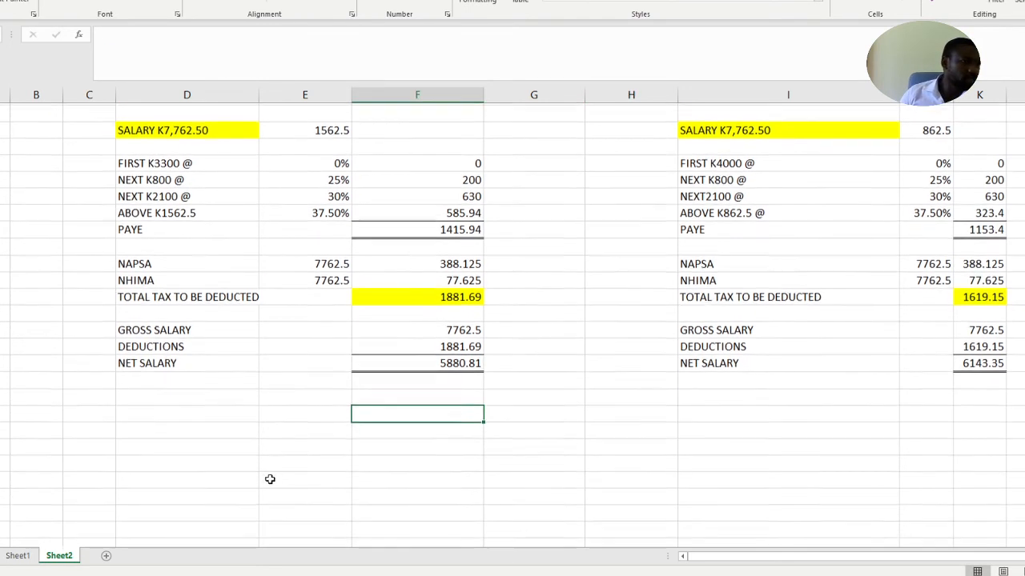
left_click(144, 411)
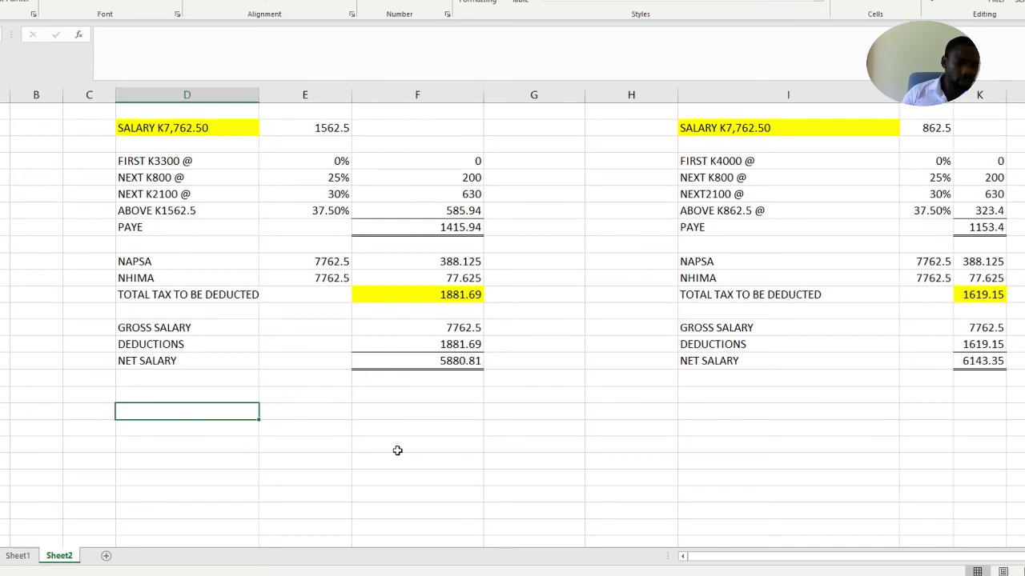
type("SLA")
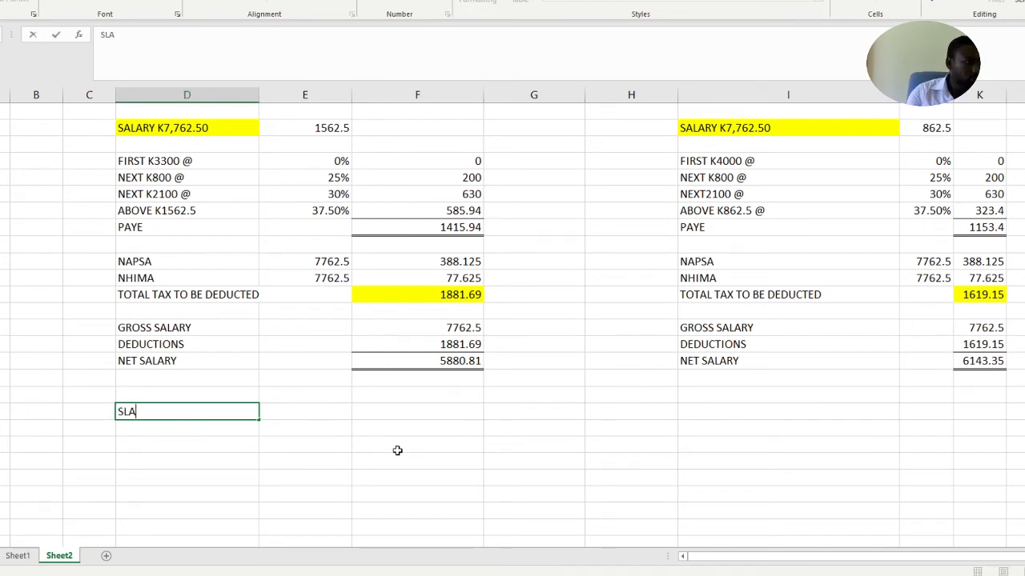
key("BackSpace")
key("BackSpace")
type("ALARY")
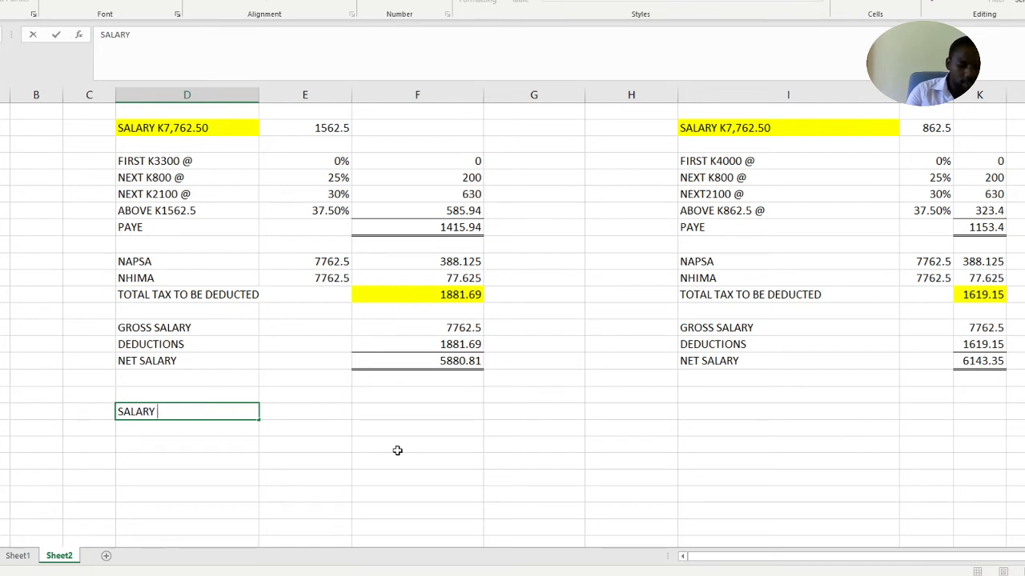
type(" IN ")
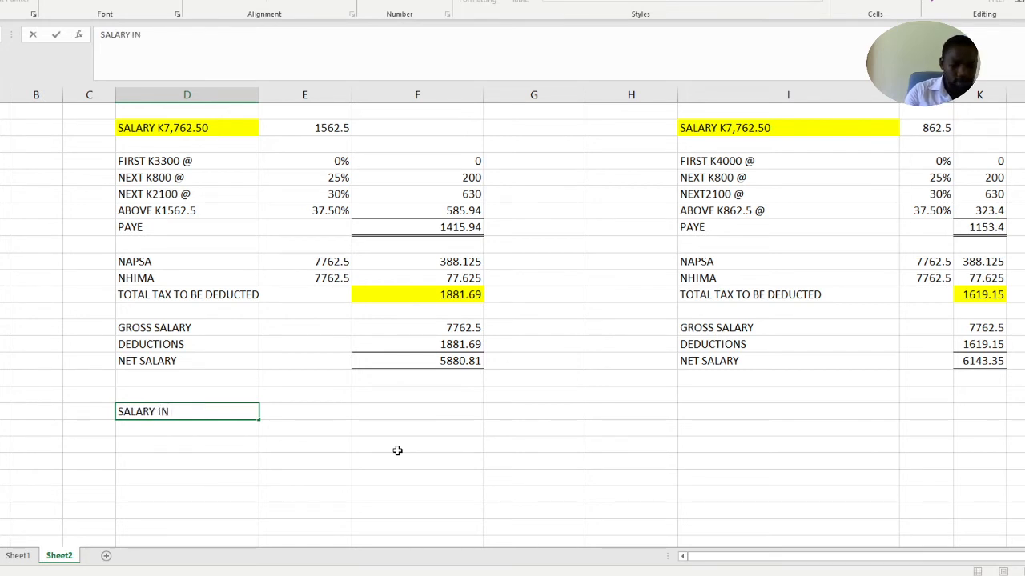
type("CURREN")
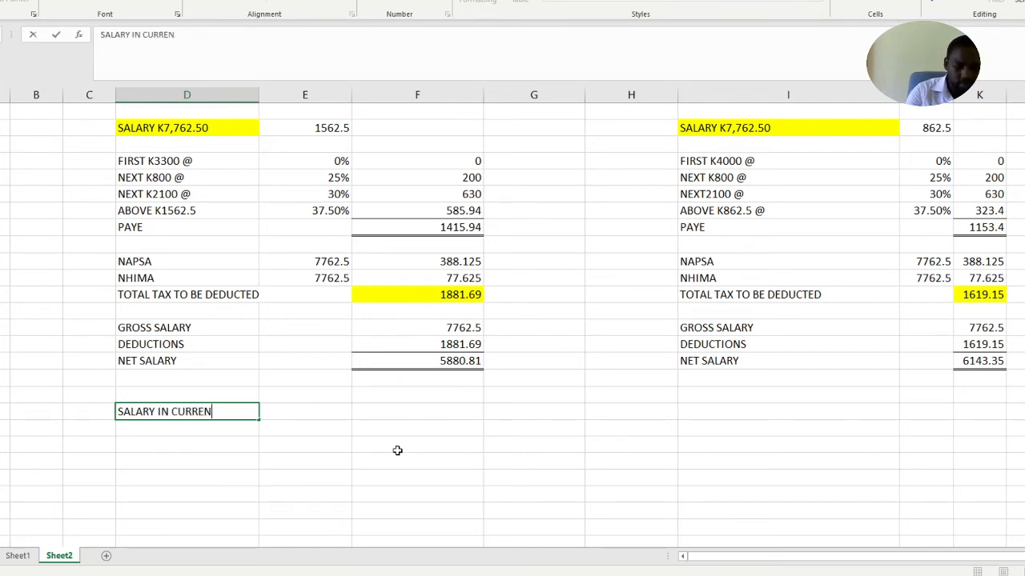
type("T RE")
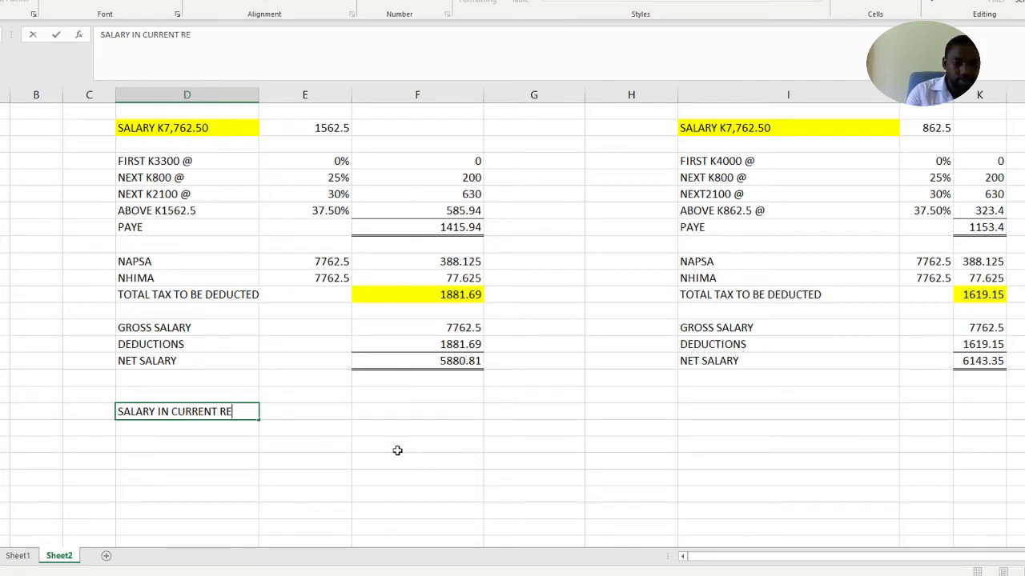
type("GIME")
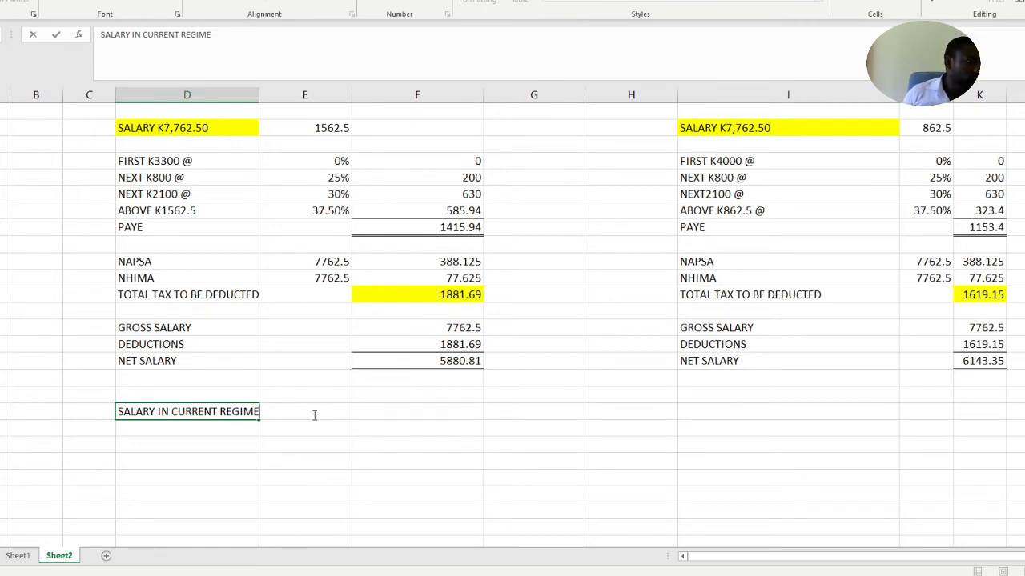
left_click_drag(311, 427, 330, 445)
Copy the current regime's net salary as a value only into column E beside the SALARY IN CURRENT REGIME label
left_click(429, 362)
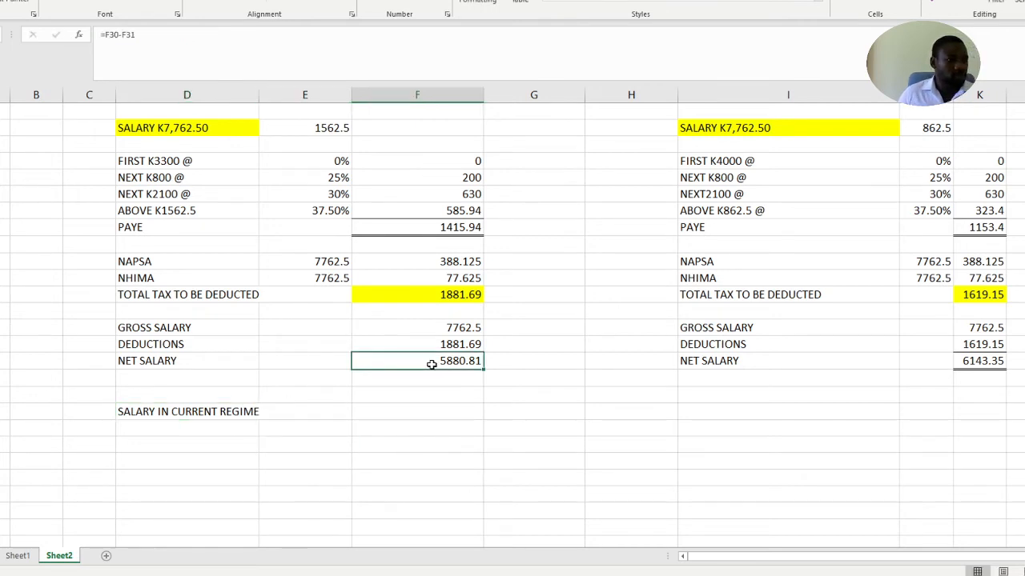
key("ctrl+c")
left_click(299, 412)
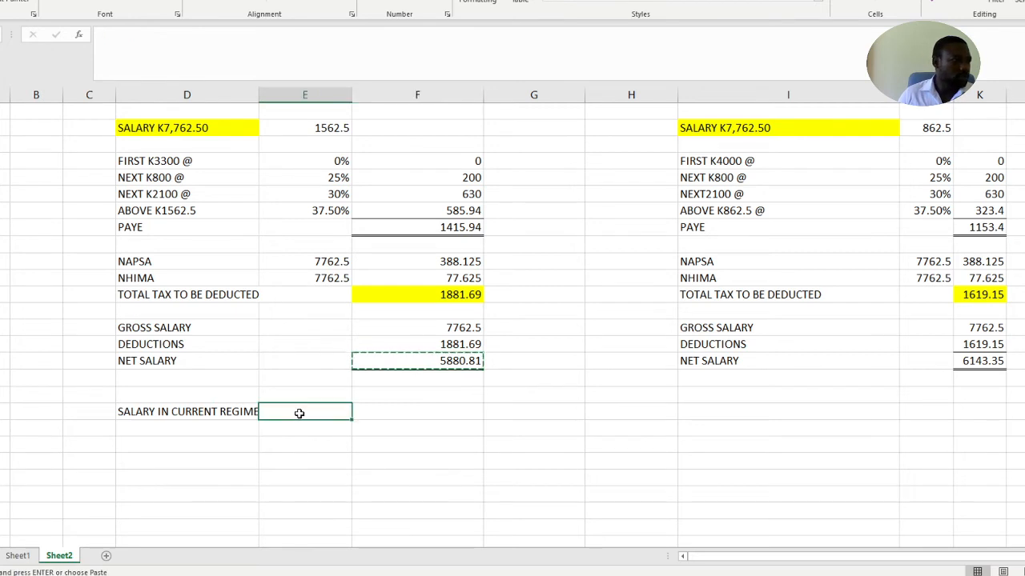
right_click(299, 412)
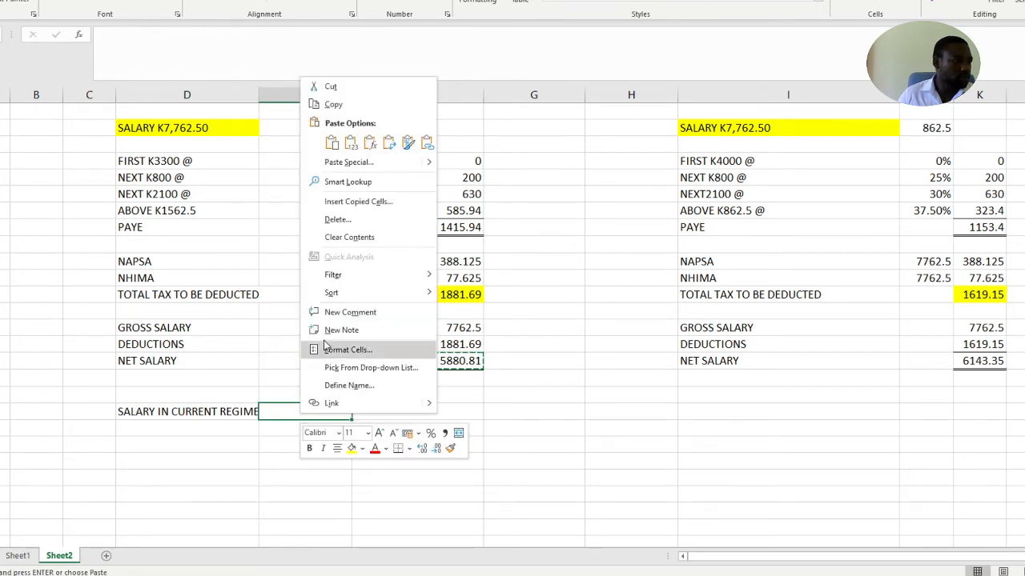
left_click(351, 142)
left_click(454, 429)
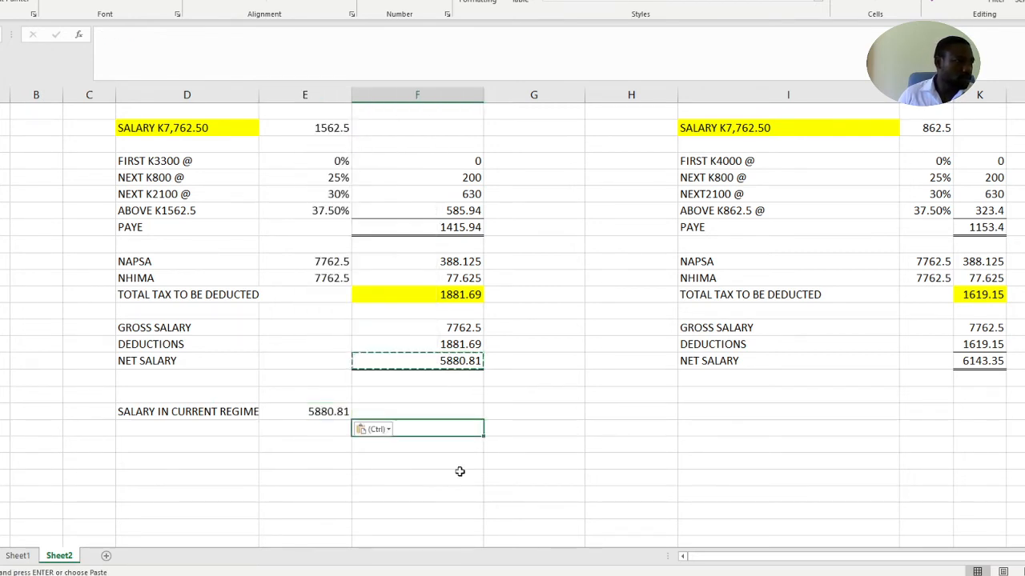
Add the label SALARY IN PROPOSED REGIME below SALARY IN CURRENT REGIME and widen column D to fit it
left_click(188, 430)
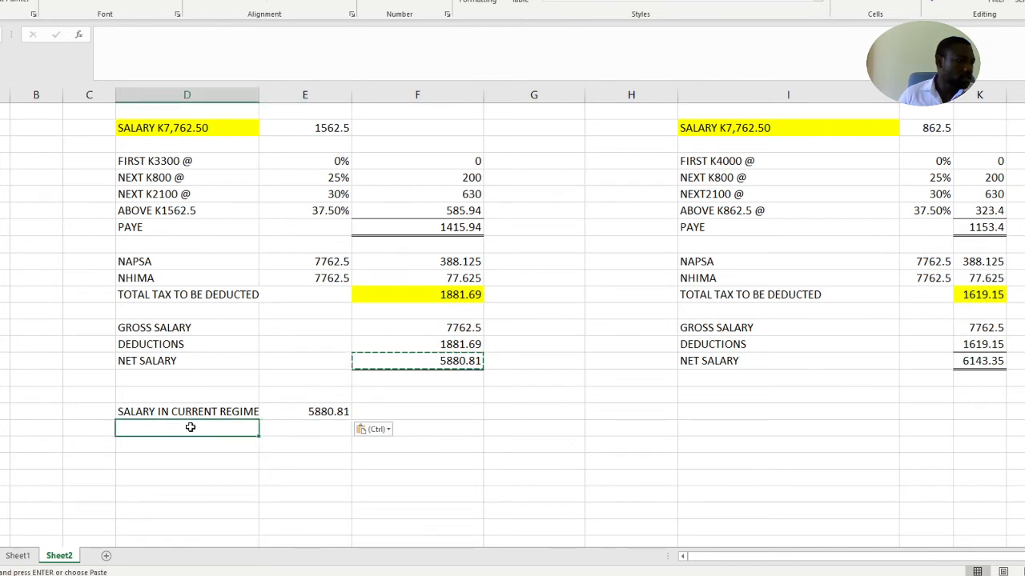
type("SALA")
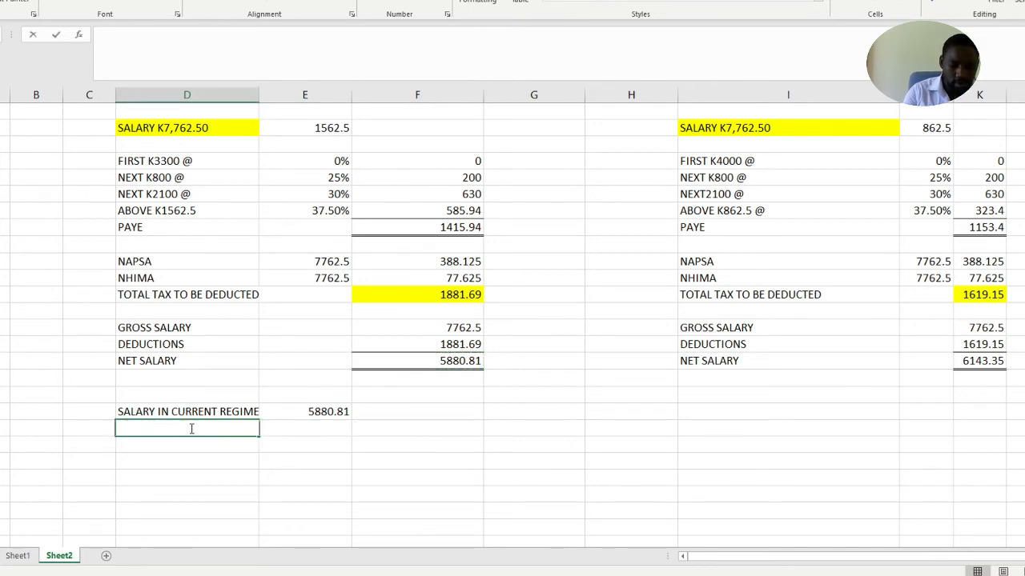
type("RY IN ")
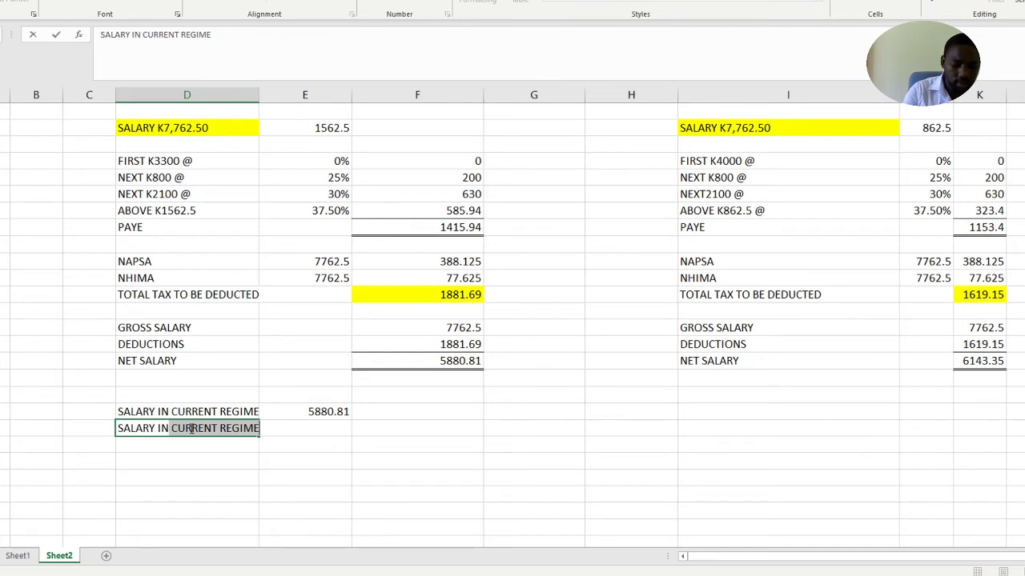
type("PRO")
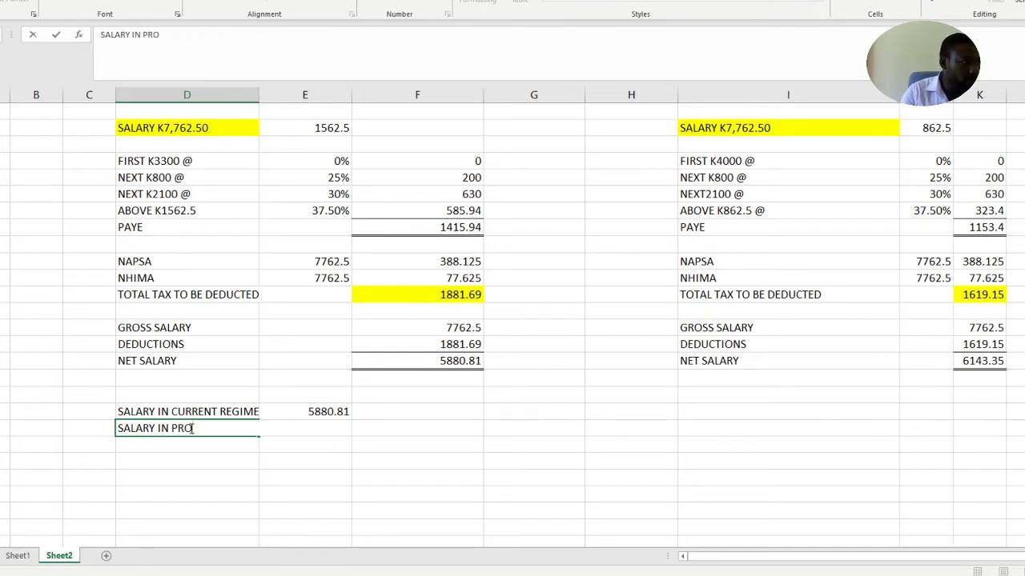
type("POSE")
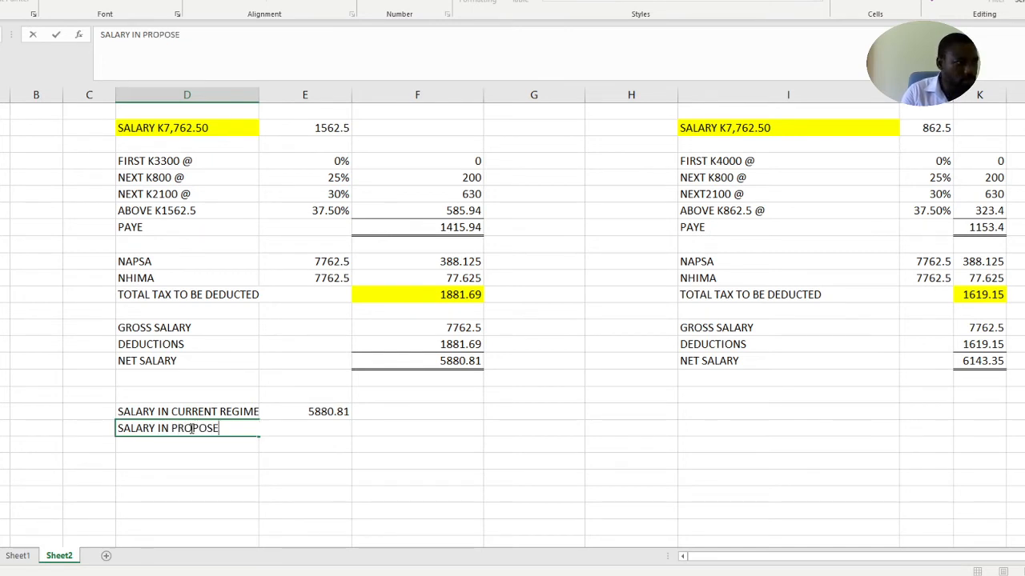
type("D REGIME")
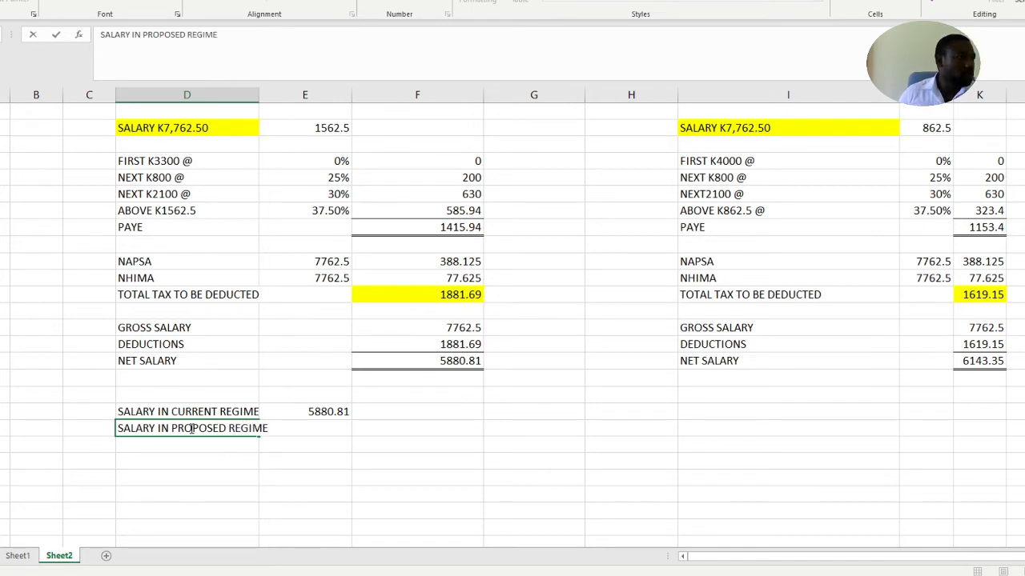
left_click(329, 473)
left_click_drag(255, 89, 272, 91)
left_click(430, 408)
Copy the proposed regime's net salary as a value only into column E beside the SALARY IN PROPOSED REGIME label
left_click(1014, 362)
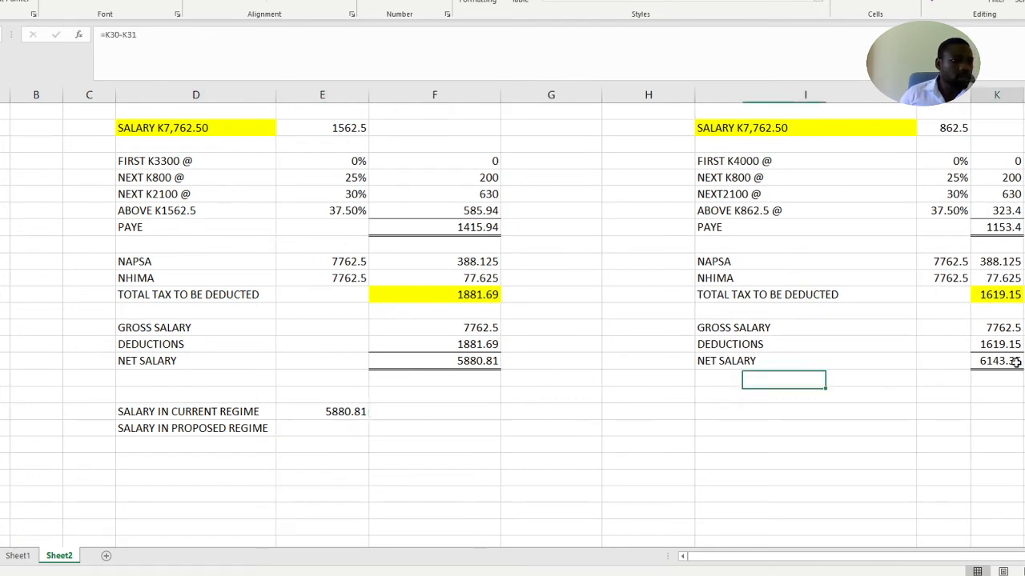
key("ctrl+c")
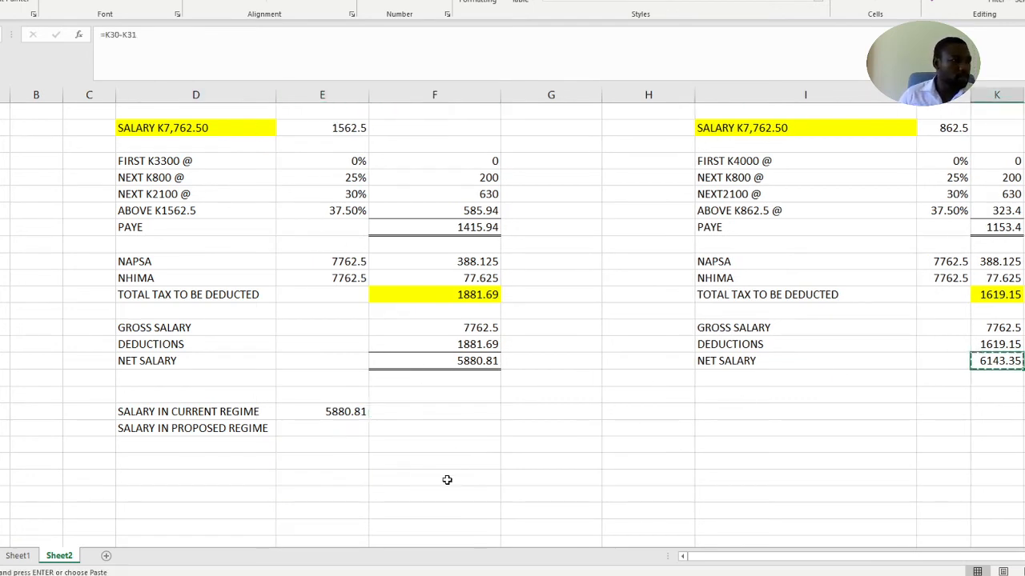
left_click(337, 429)
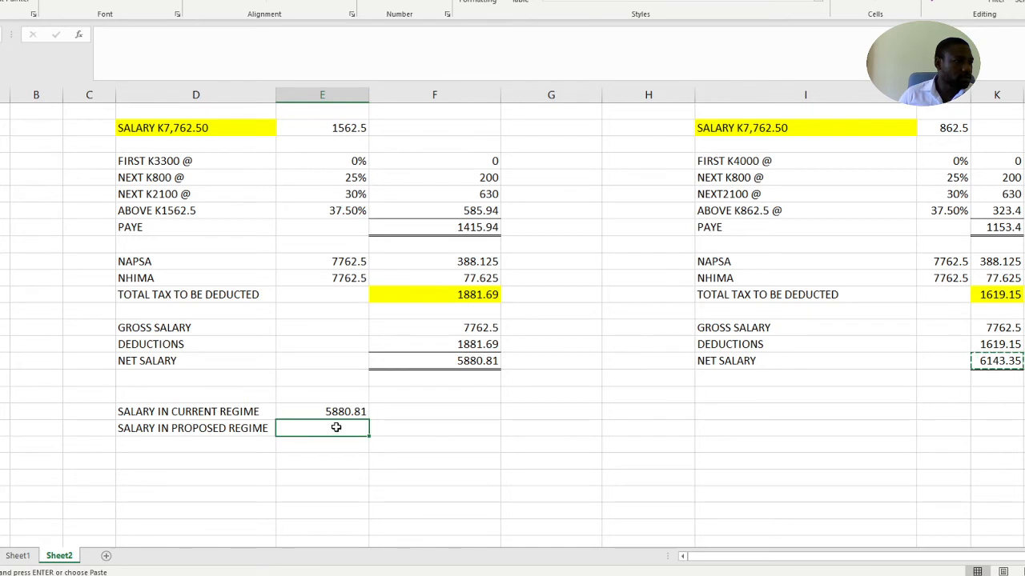
right_click(337, 429)
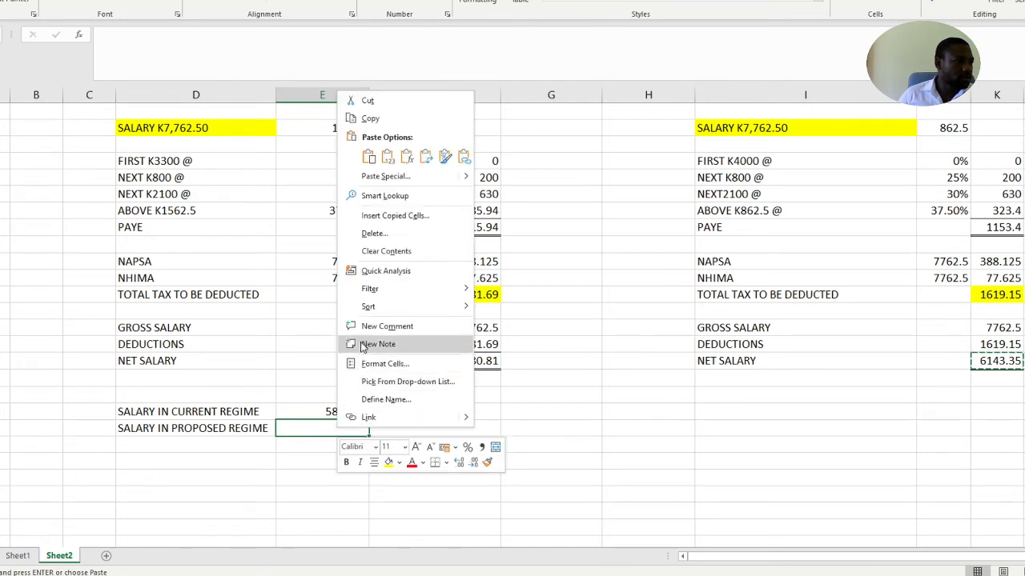
left_click(387, 157)
Calculate the difference between the two net salaries below them in column E with =E36-E35
left_click(337, 445)
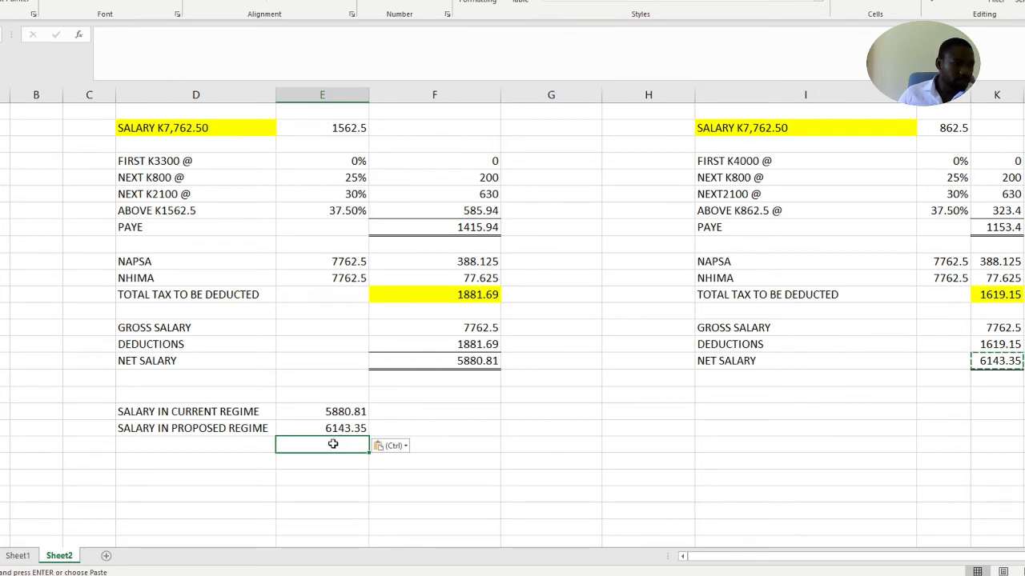
type("=")
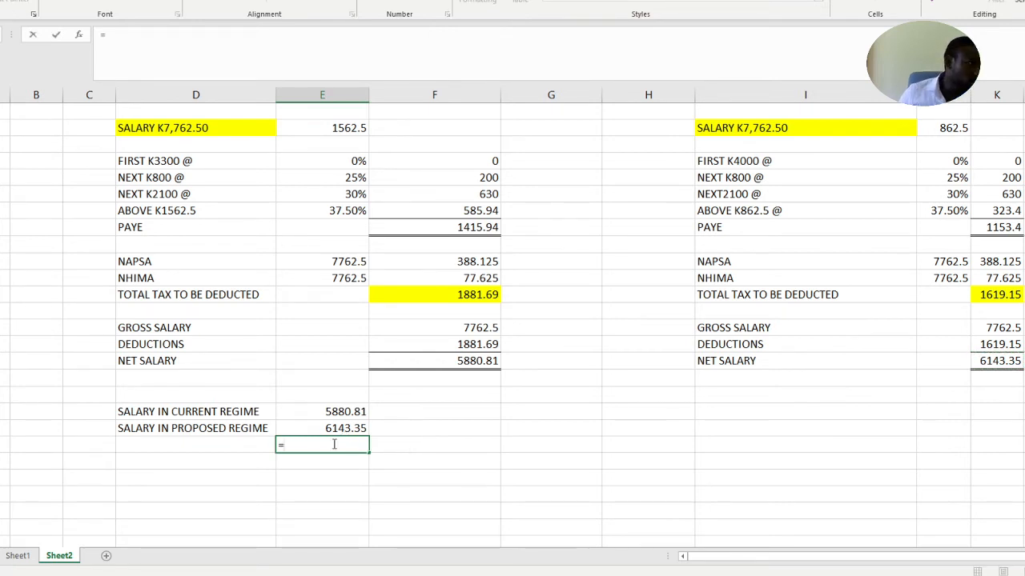
left_click(341, 430)
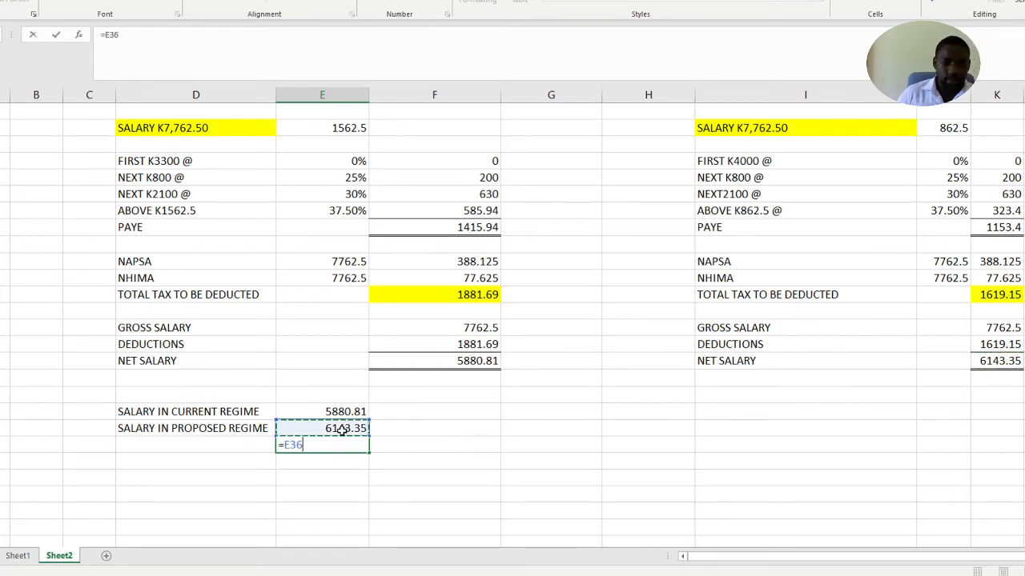
type("-")
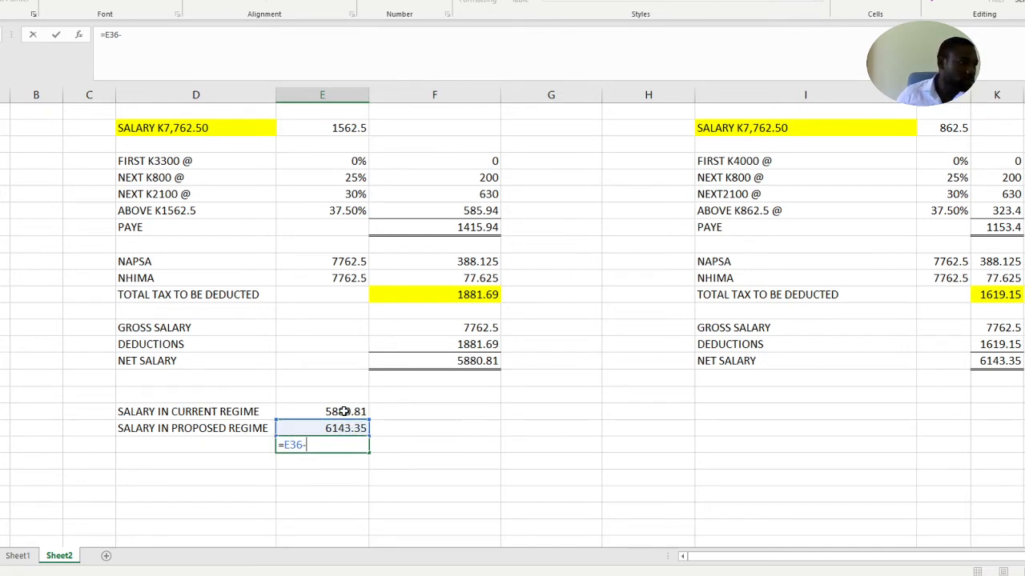
left_click(344, 412)
key("Return")
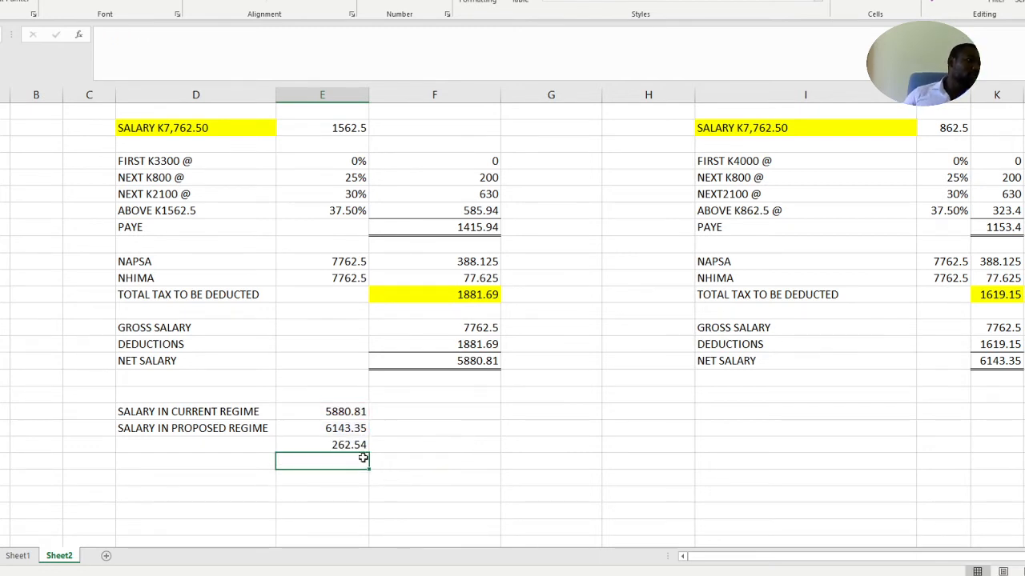
Apply a top and double bottom border to the net salary difference in column E
left_click(335, 446)
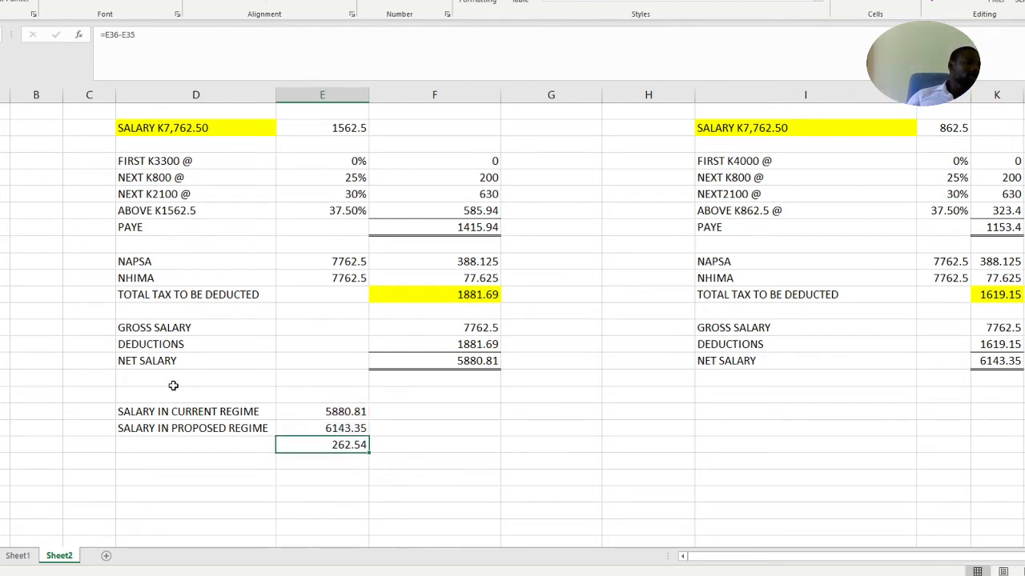
left_click(114, 1)
left_click(566, 473)
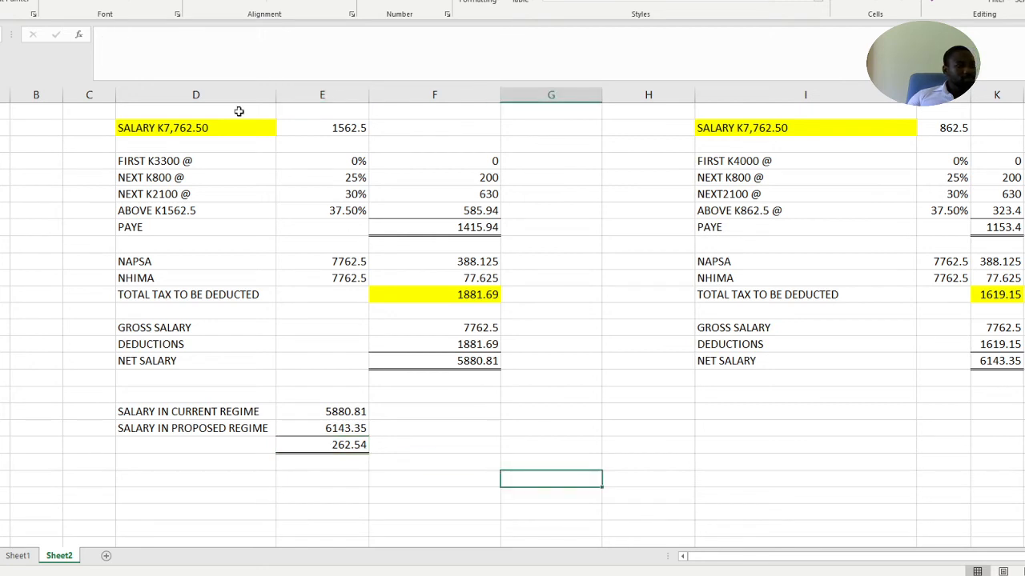
Undo the stray fill in column G and highlight the net salary difference in column E in yellow
left_click(138, 2)
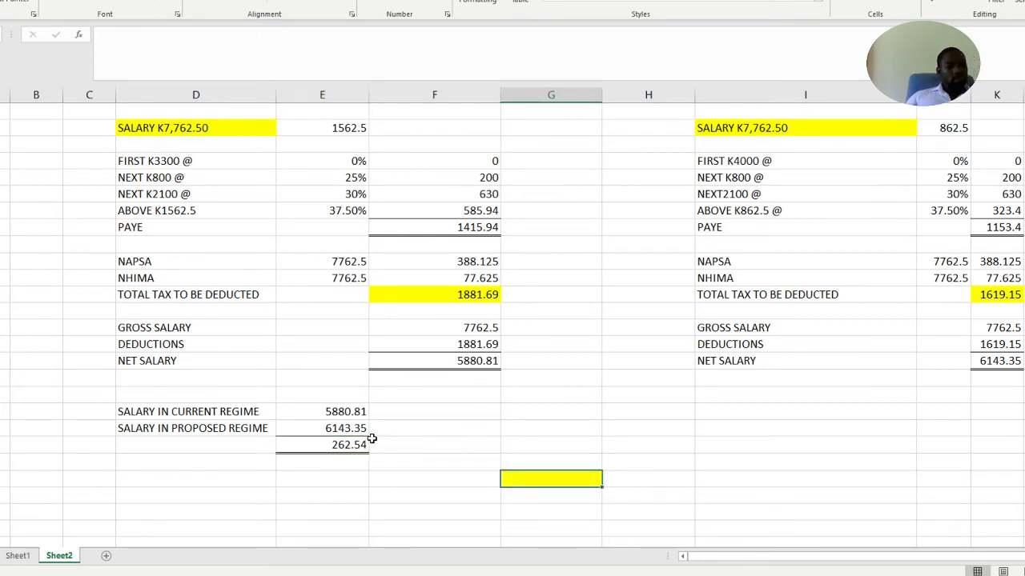
key("ctrl+z")
left_click(312, 448)
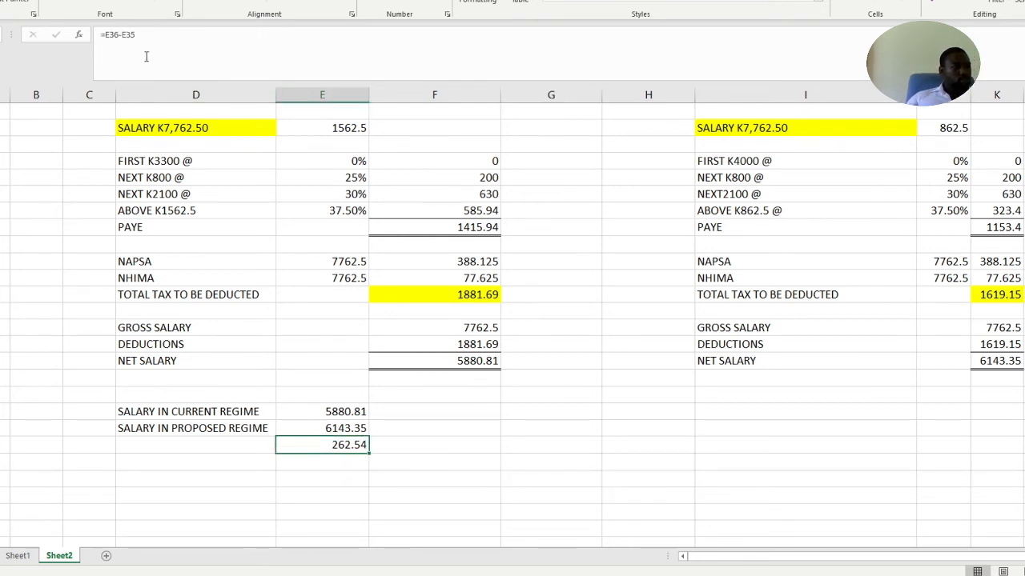
left_click(141, 4)
left_click(552, 456)
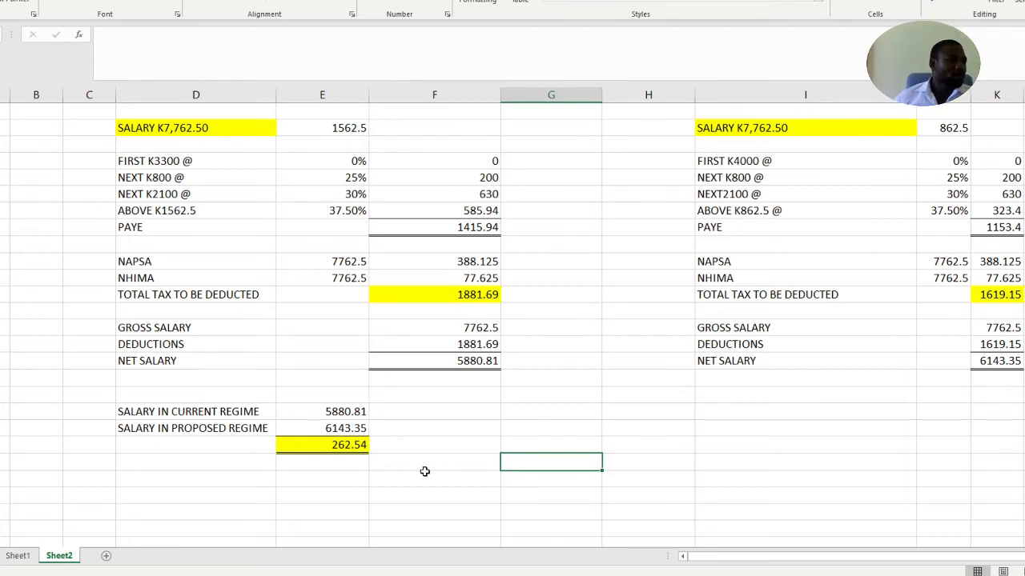
Add the label SALARY K4500 in column D, three rows below the net salary difference
scroll(425, 472, "down", 1)
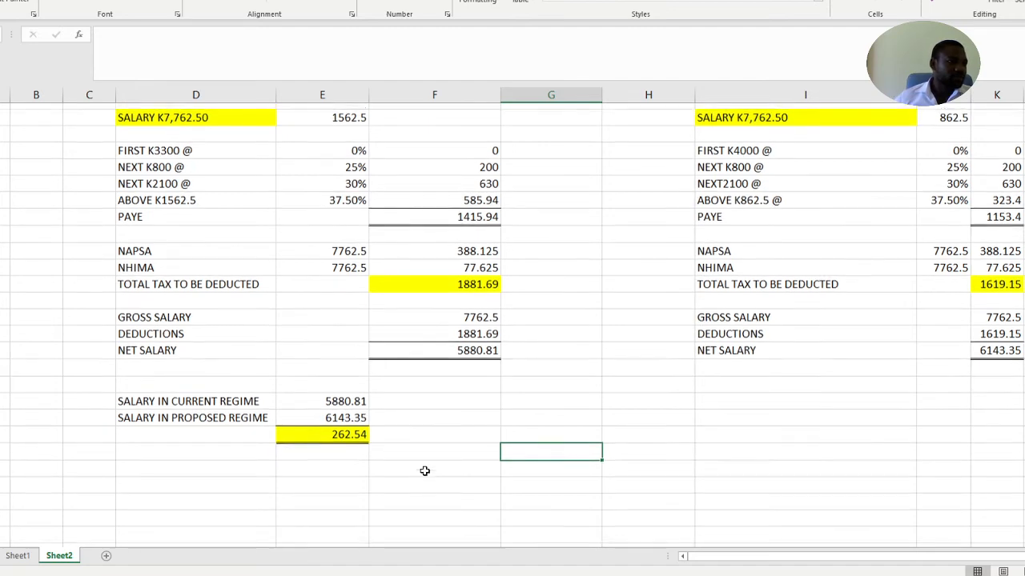
scroll(424, 472, "up", 1)
scroll(424, 471, "down", 4)
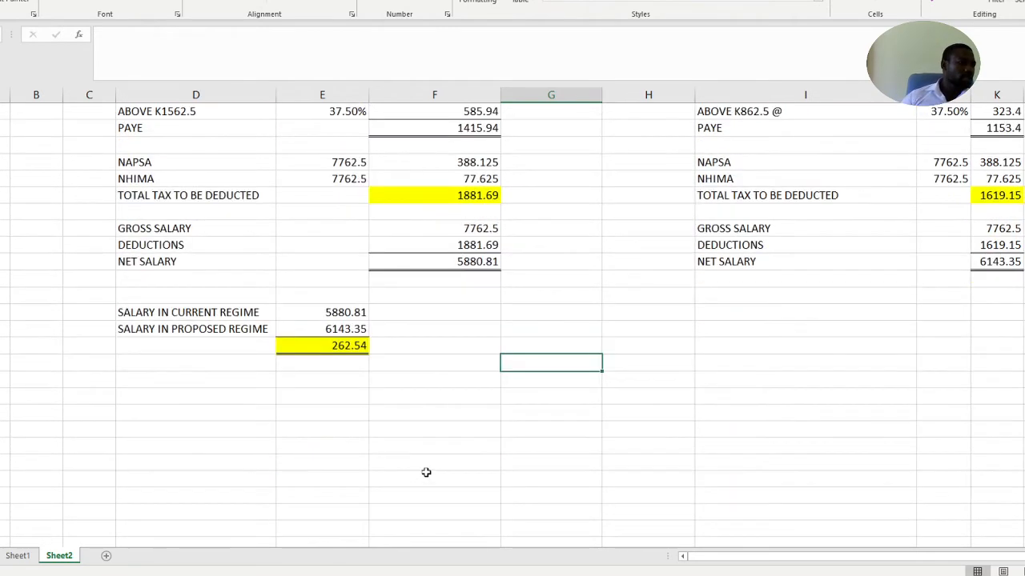
scroll(426, 473, "down", 2)
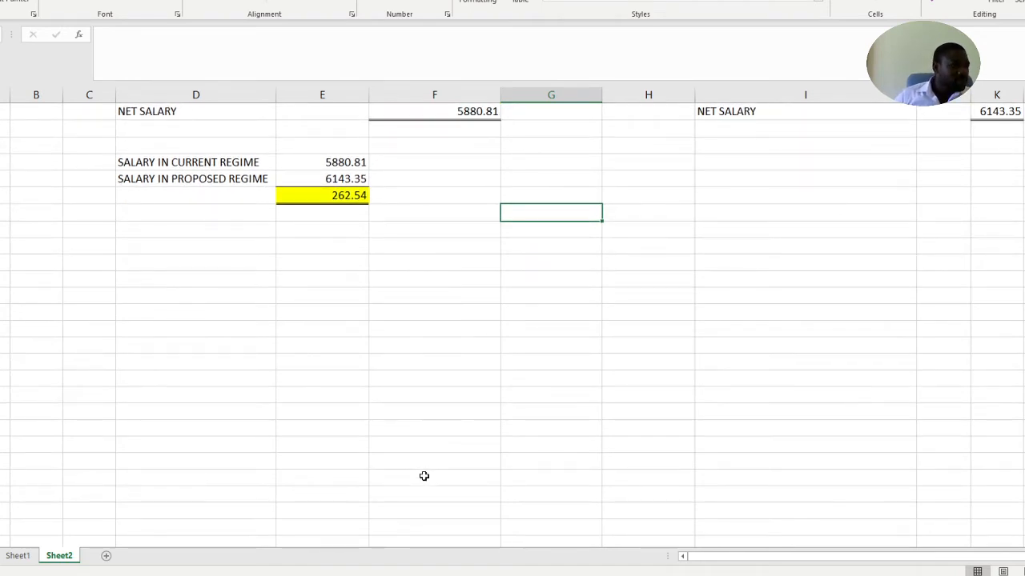
left_click(197, 243)
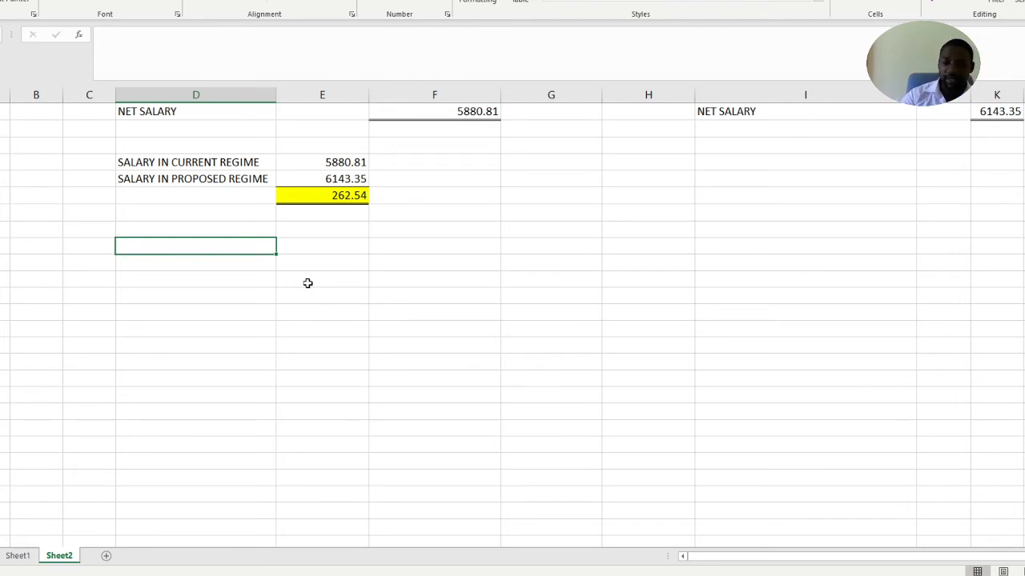
type("4500")
key("BackSpace")
key("BackSpace")
key("BackSpace")
key("BackSpace")
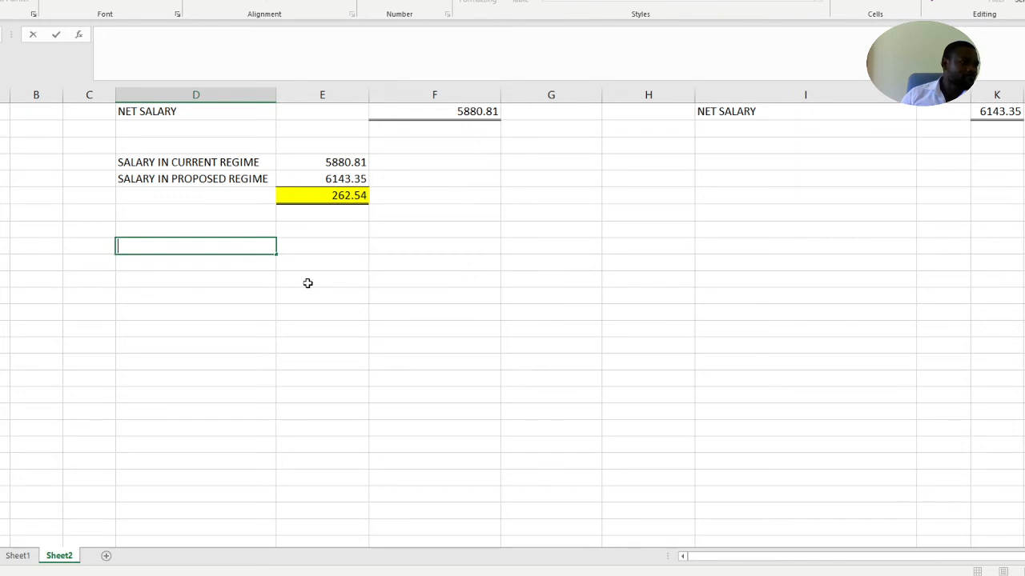
type("SALARY")
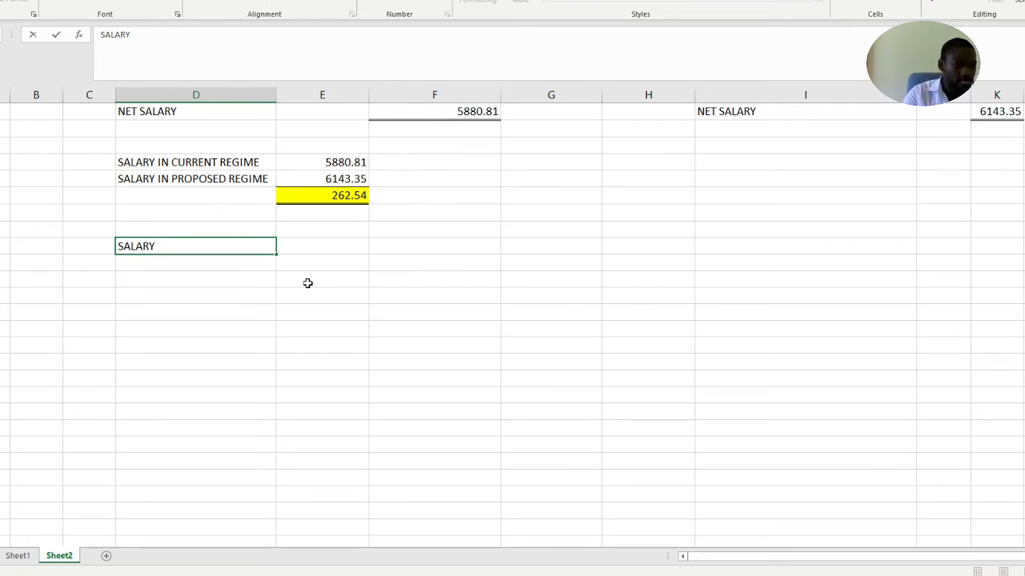
type(" K45000")
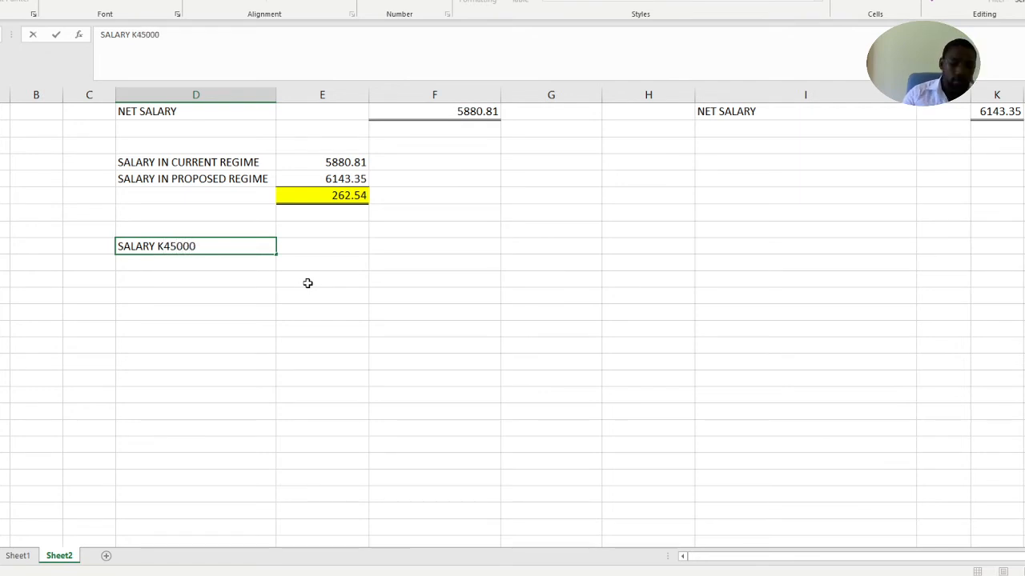
key("BackSpace")
left_click(227, 264)
left_click(228, 297)
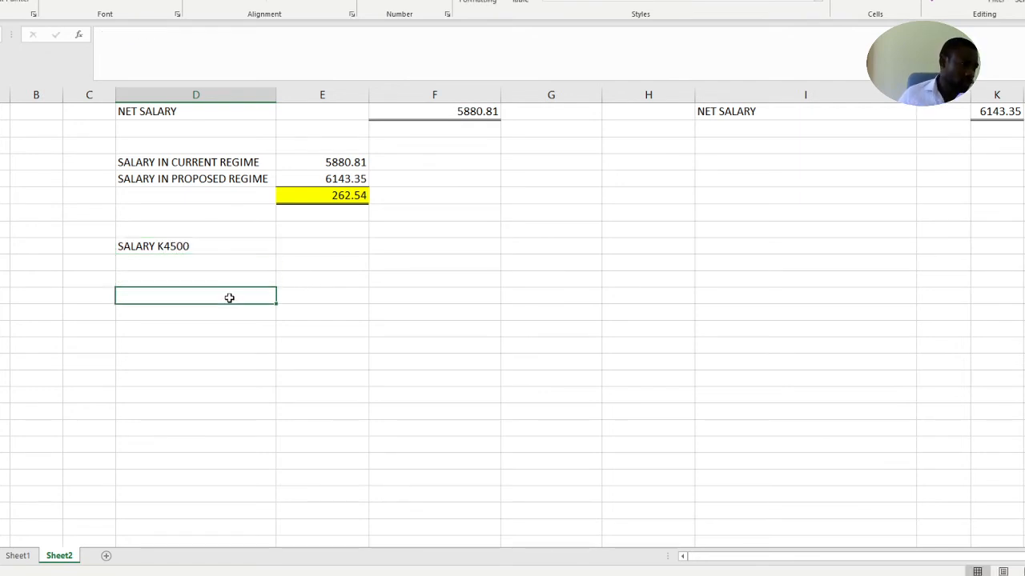
Copy the current regime's tax band labels and rates, from FIRST K3300 @ through PAYE, to two rows below SALARY K4500
left_click(228, 280)
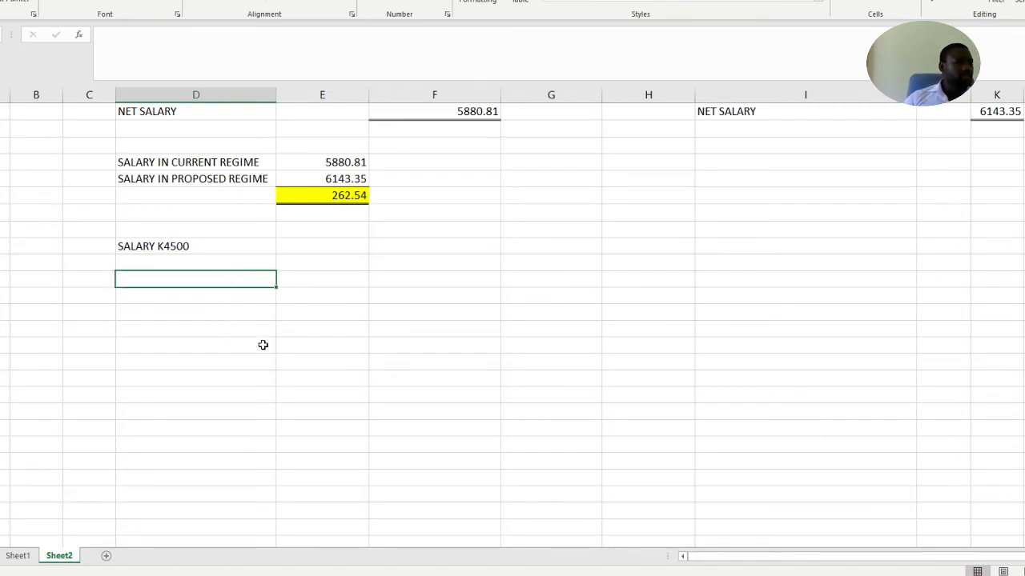
scroll(266, 345, "up", 2)
scroll(266, 345, "up", 4)
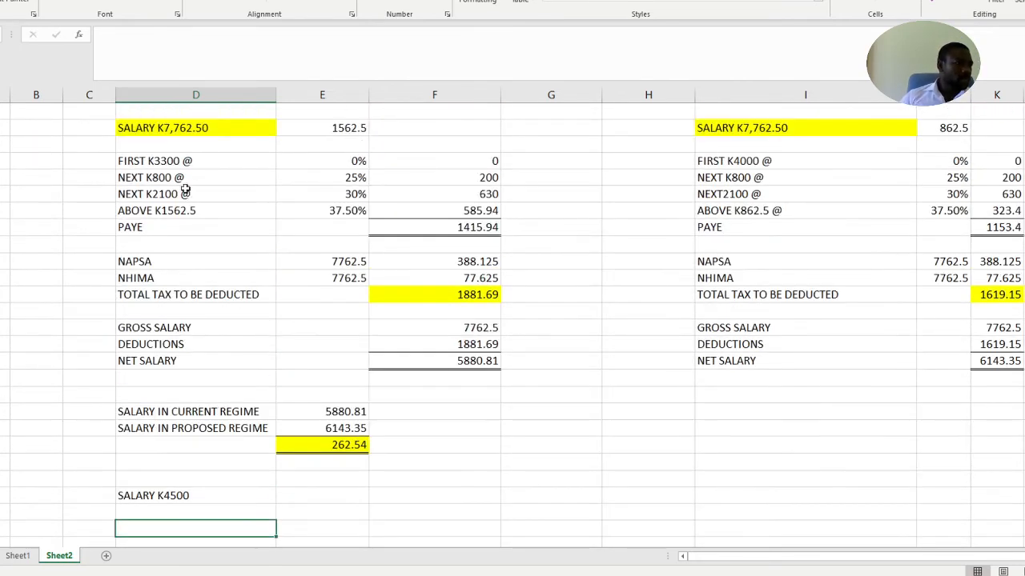
left_click_drag(160, 160, 313, 227)
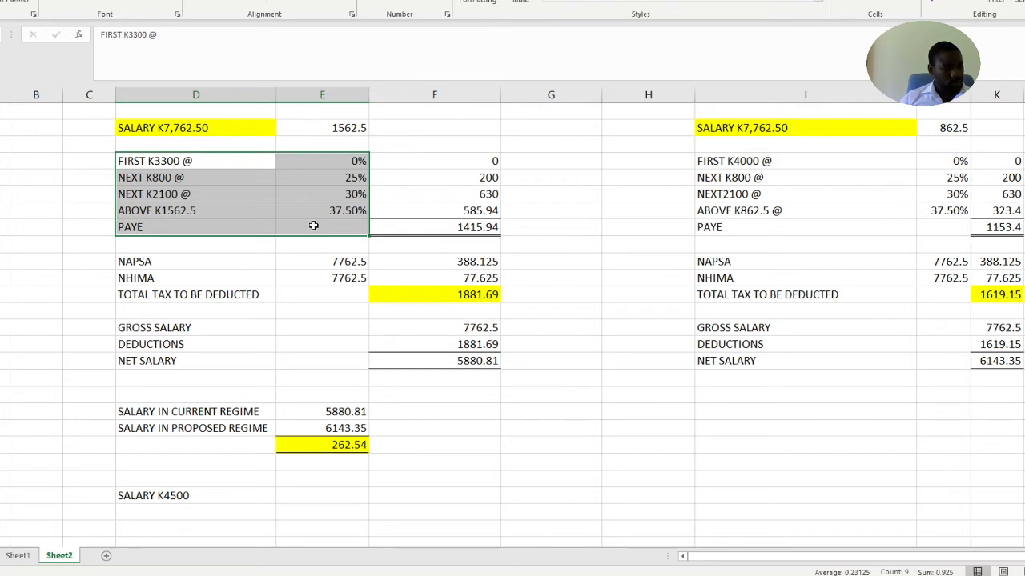
key("ctrl+c")
scroll(304, 233, "down", 3)
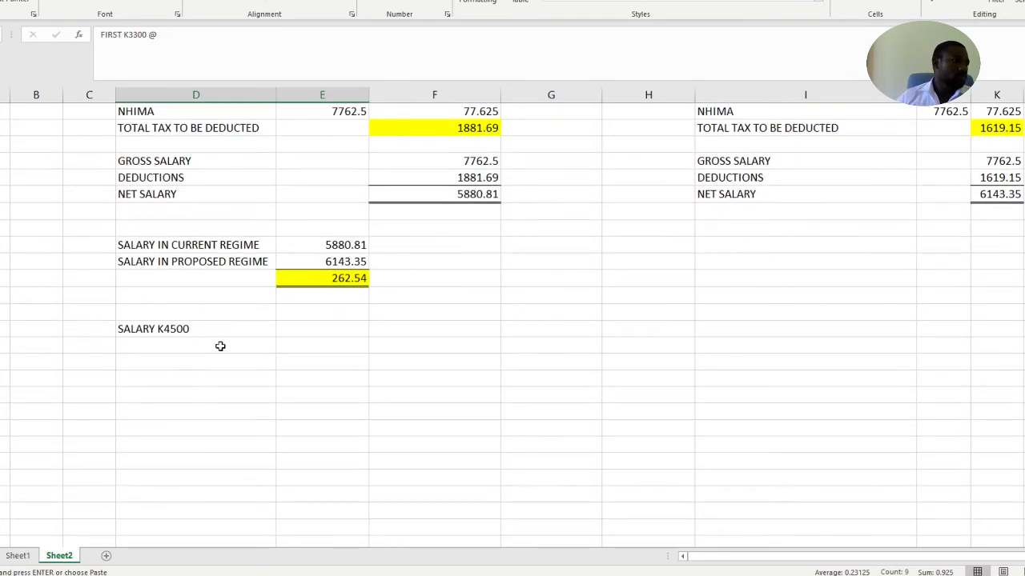
left_click(153, 364)
key("ctrl+v")
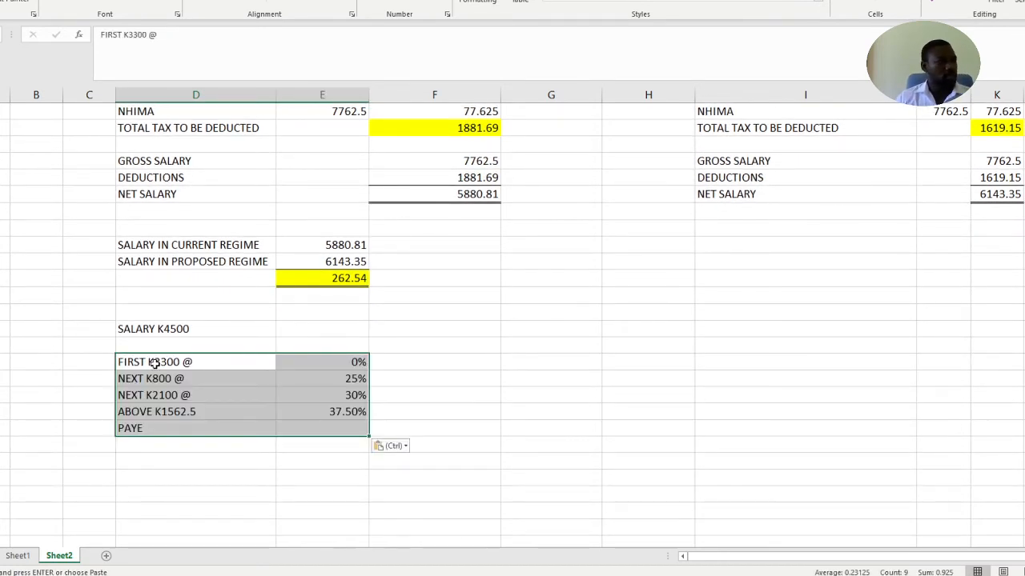
left_click(444, 369)
left_click(417, 443)
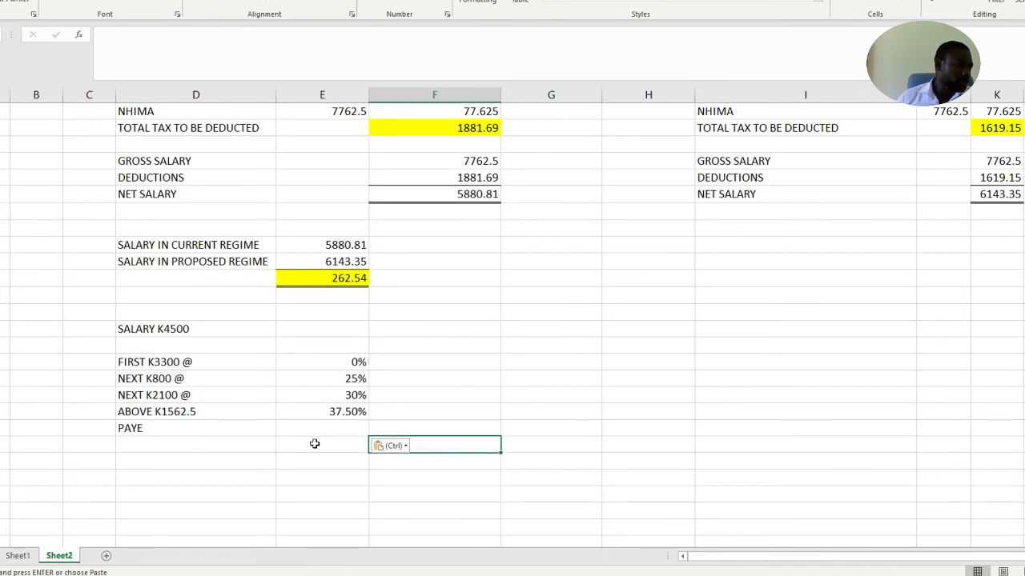
left_click(536, 506)
left_click(376, 362)
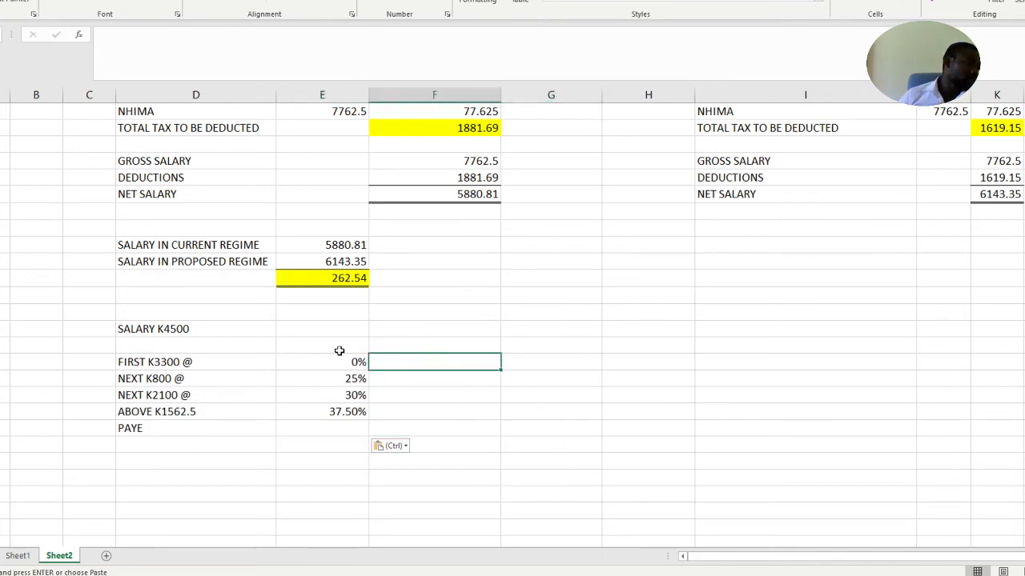
Remove the amount 1562.5 from the ABOVE band label under SALARY K4500, leaving ABOVE K
left_click(195, 328)
left_click(315, 334)
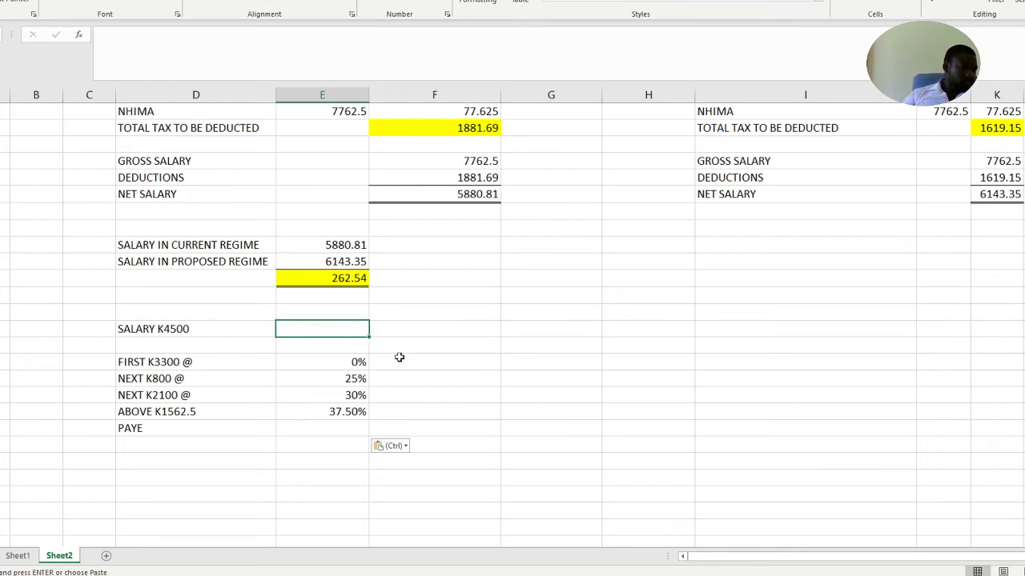
left_click(442, 382)
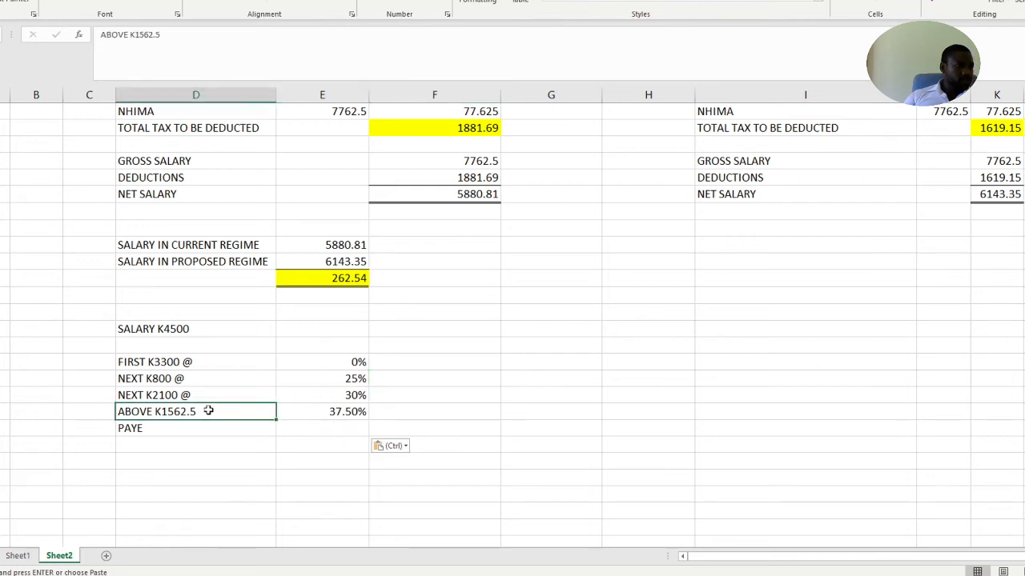
double_click(209, 411)
key("BackSpace")
key("BackSpace")
key("BackSpace")
key("BackSpace")
key("BackSpace")
key("BackSpace")
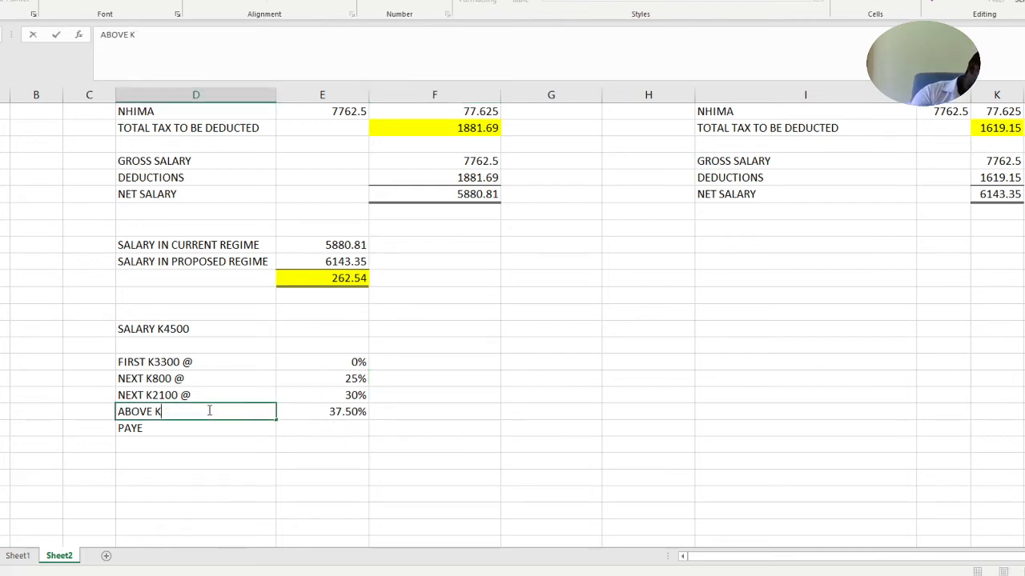
left_click(525, 401)
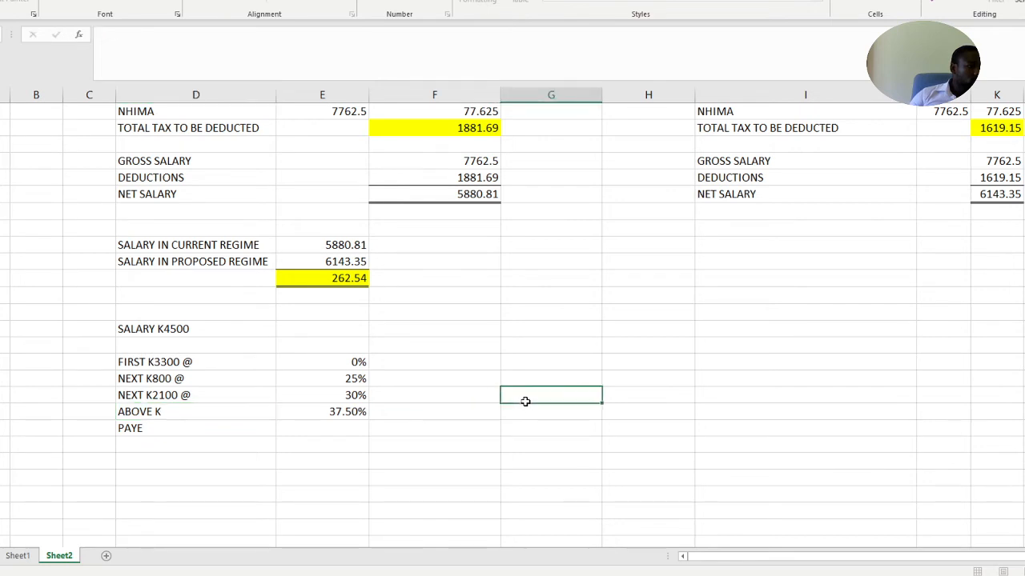
Review the current PAYE regime's income bands and its K7,762.50 calculation for comparison with the K4500 salary
left_click(292, 330)
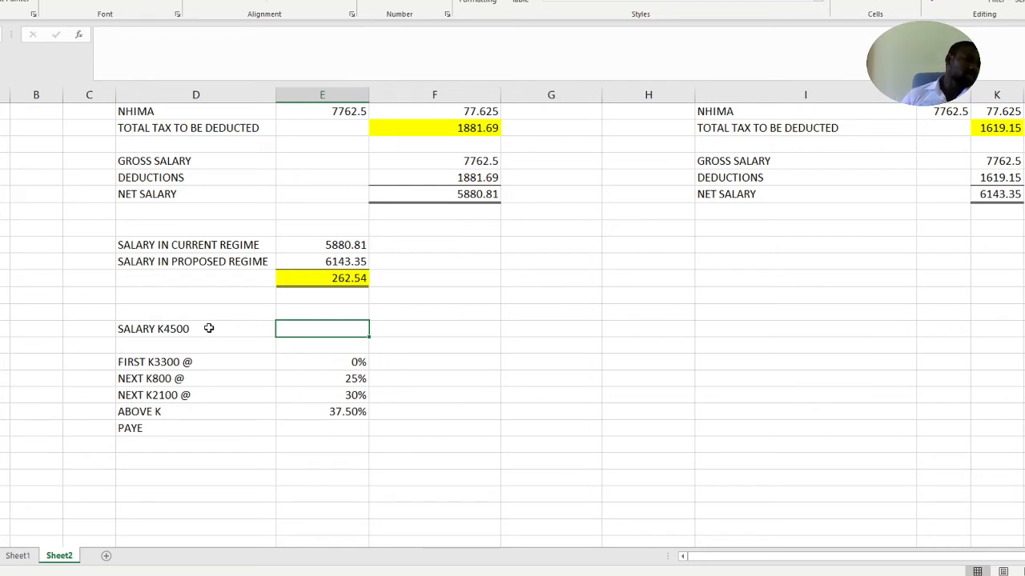
scroll(217, 224, "up", 3)
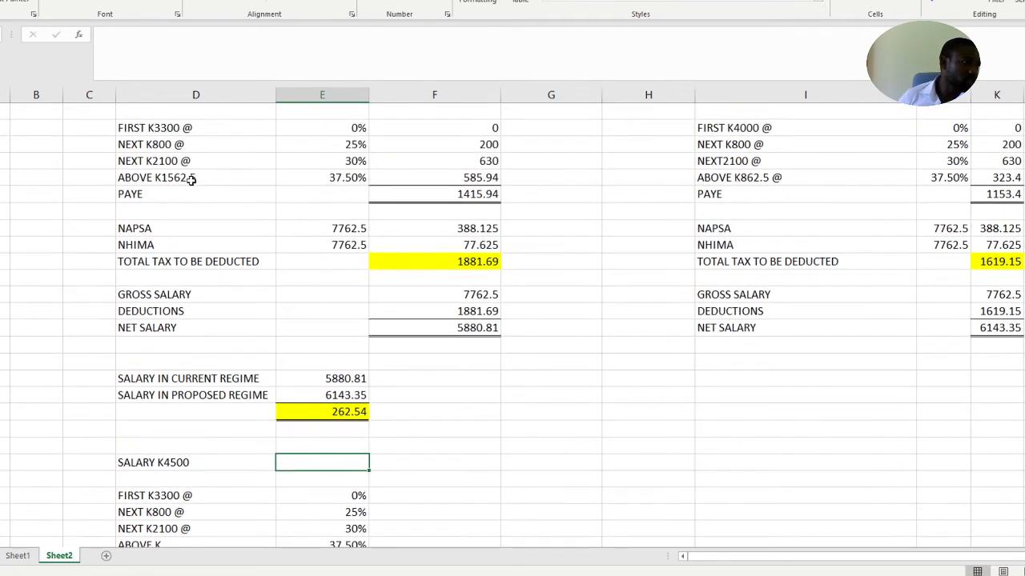
scroll(192, 180, "up", 1)
scroll(196, 208, "down", 1)
scroll(198, 220, "down", 1)
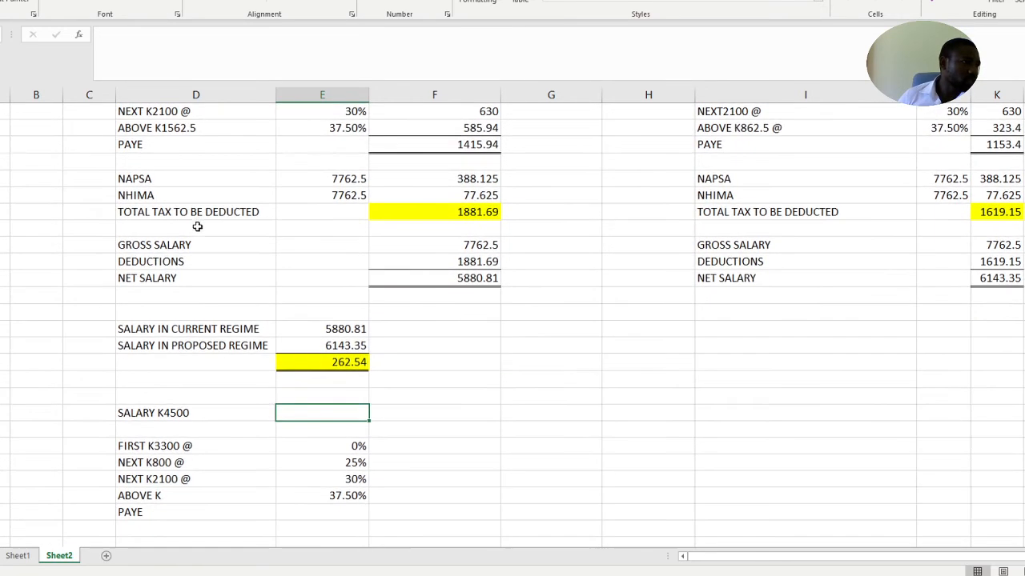
scroll(206, 233, "up", 5)
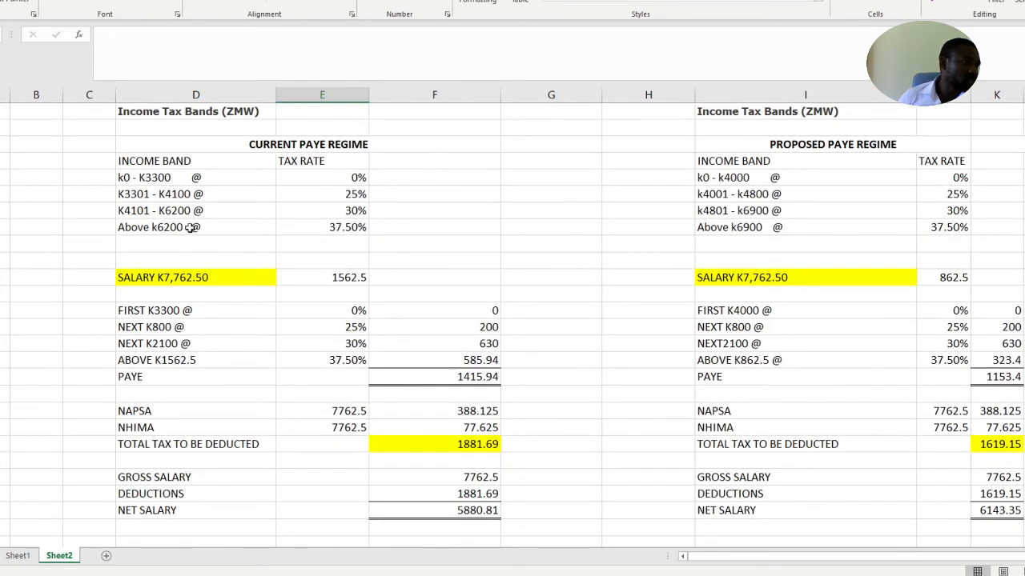
scroll(182, 236, "down", 1)
scroll(200, 268, "down", 4)
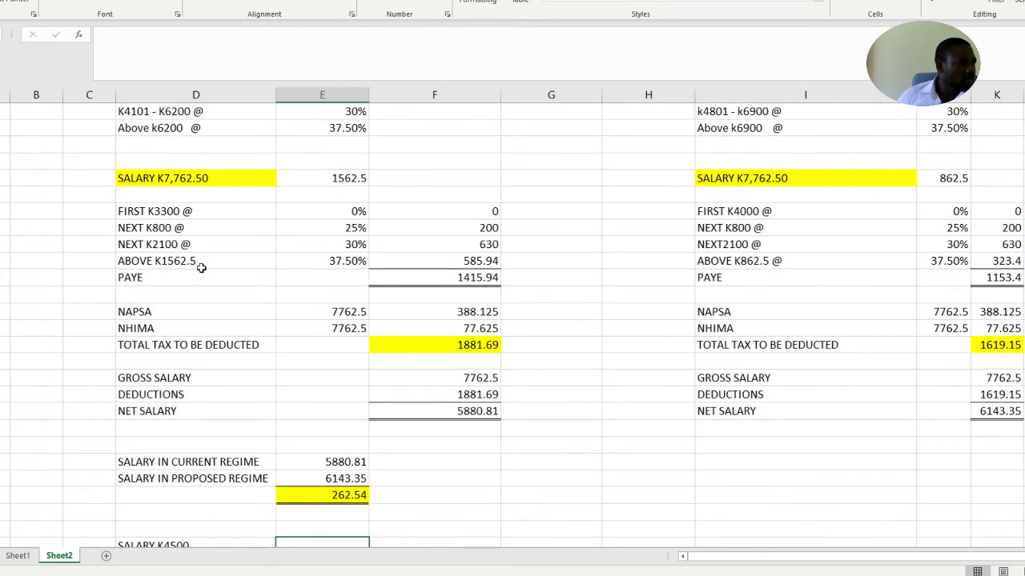
scroll(222, 397, "down", 1)
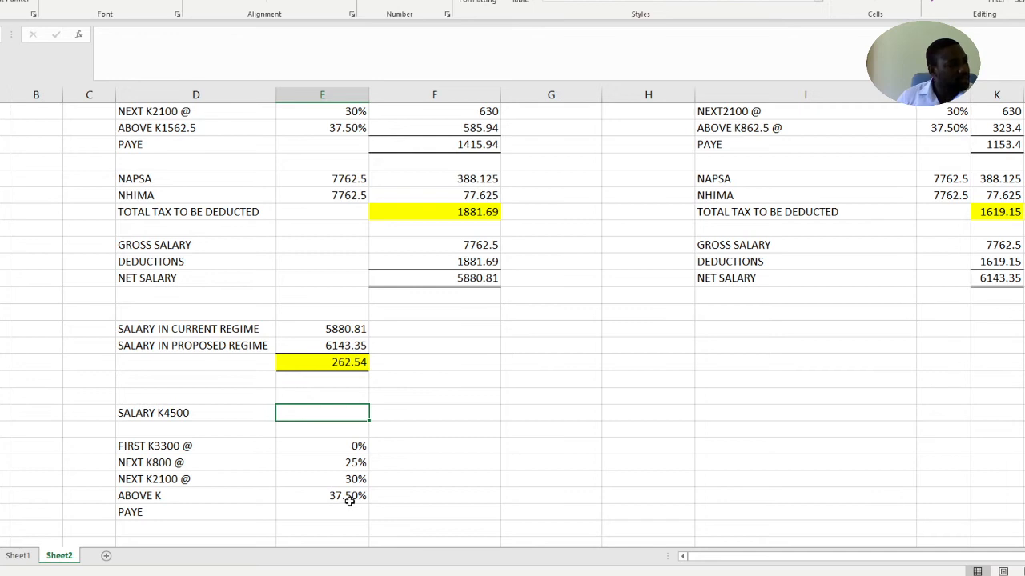
Check the FIRST K3300, NEXT K800 and NEXT K2100 band rows to see how the K4500 salary splits across them
left_click(196, 477)
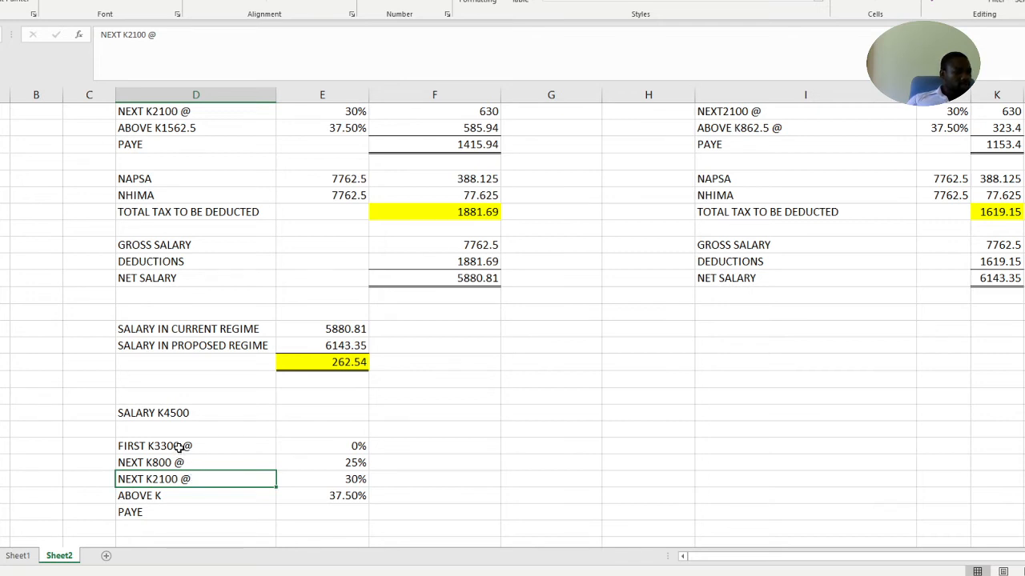
left_click(179, 449)
left_click(181, 462)
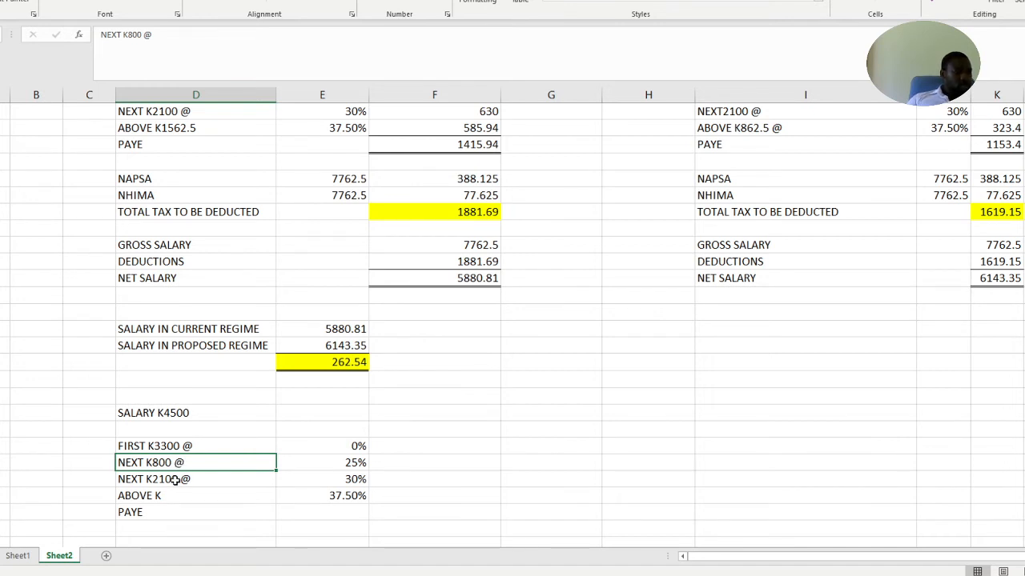
left_click(174, 480)
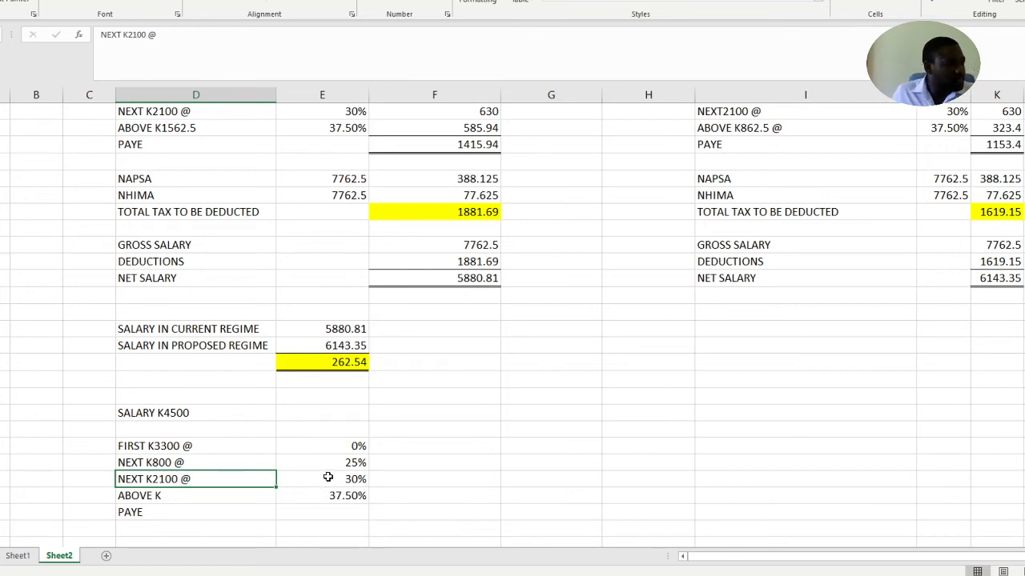
left_click(166, 447)
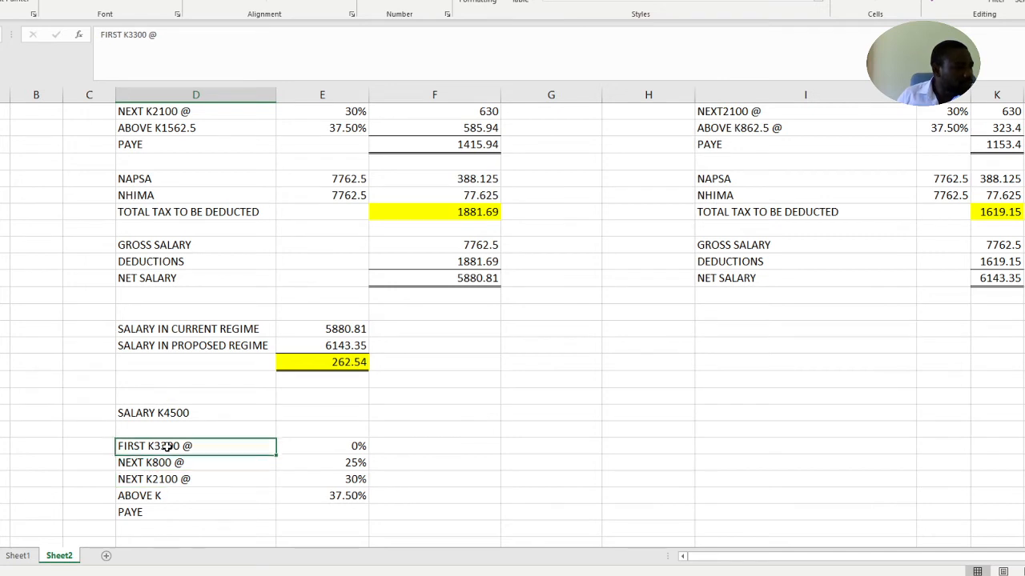
left_click(164, 463)
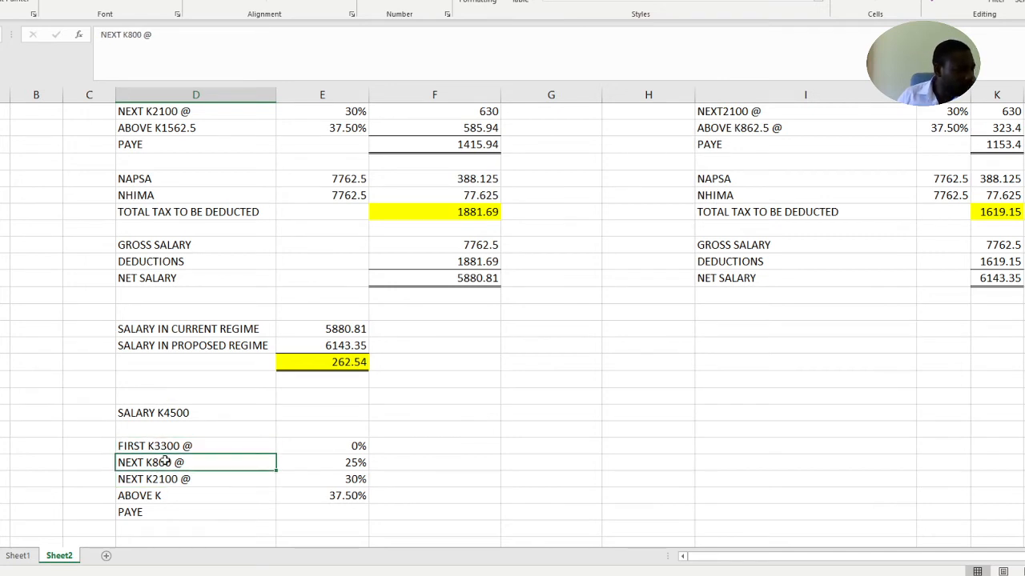
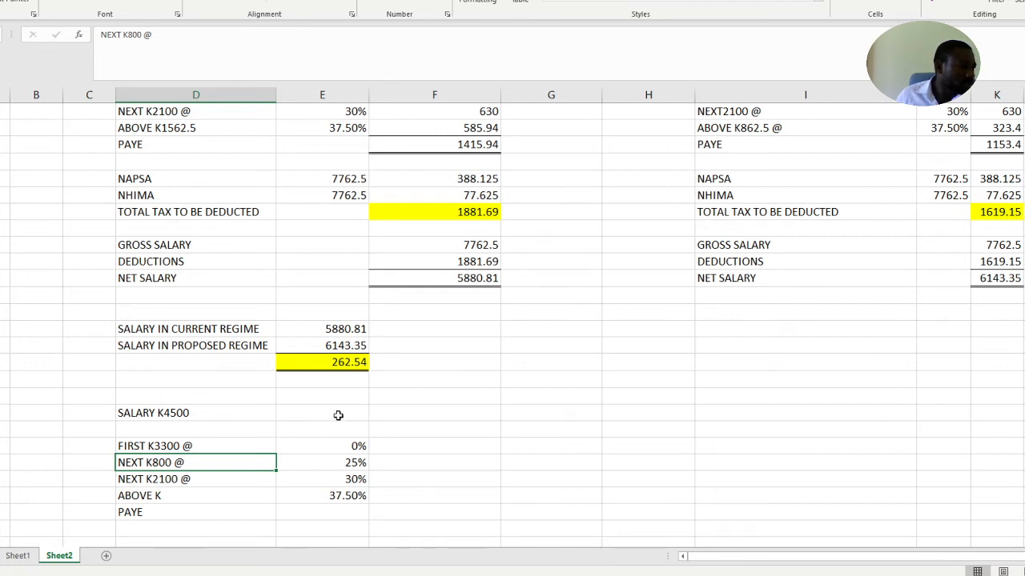
Calculate the amount above the first two bands beside SALARY K4500 with the formula =4500-4100
left_click(338, 416)
scroll(340, 416, "up", 3)
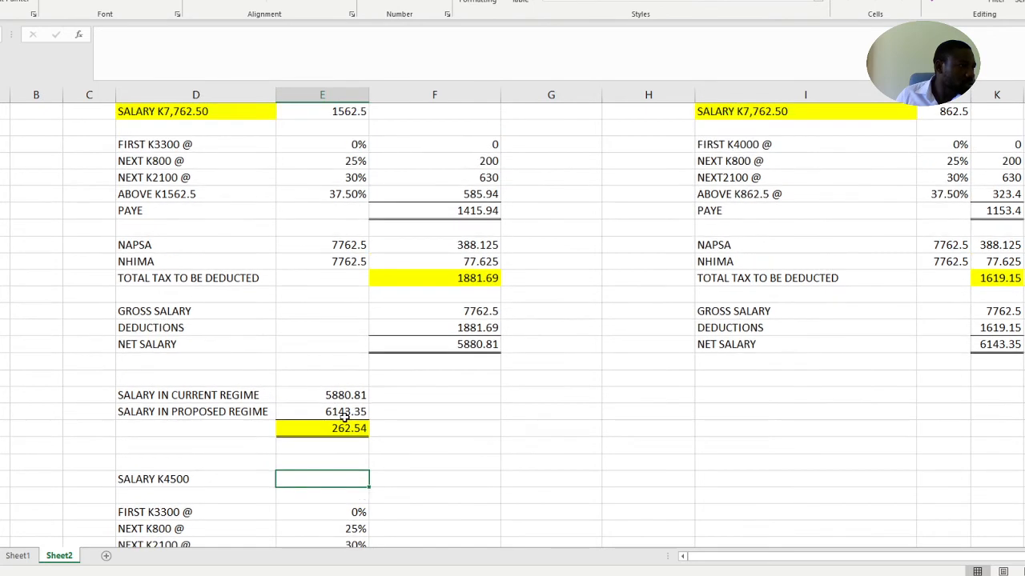
scroll(344, 418, "down", 3)
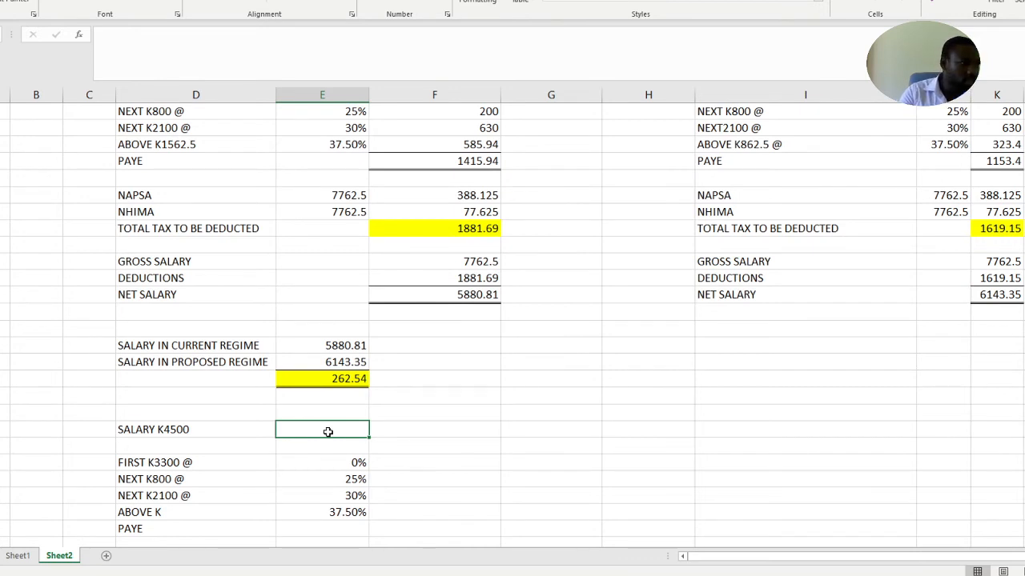
type("=4500-4100")
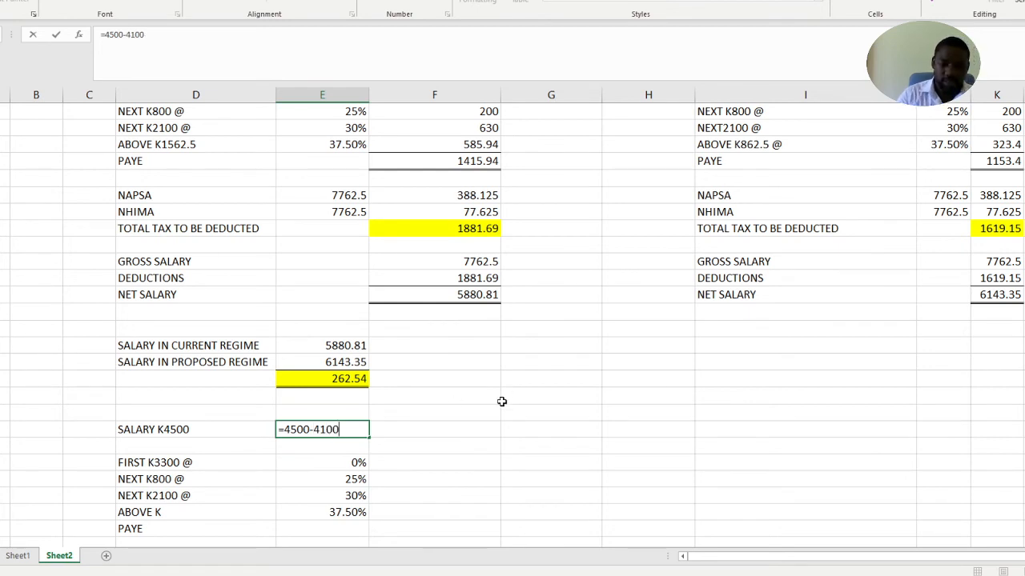
key("Return")
left_click(331, 426)
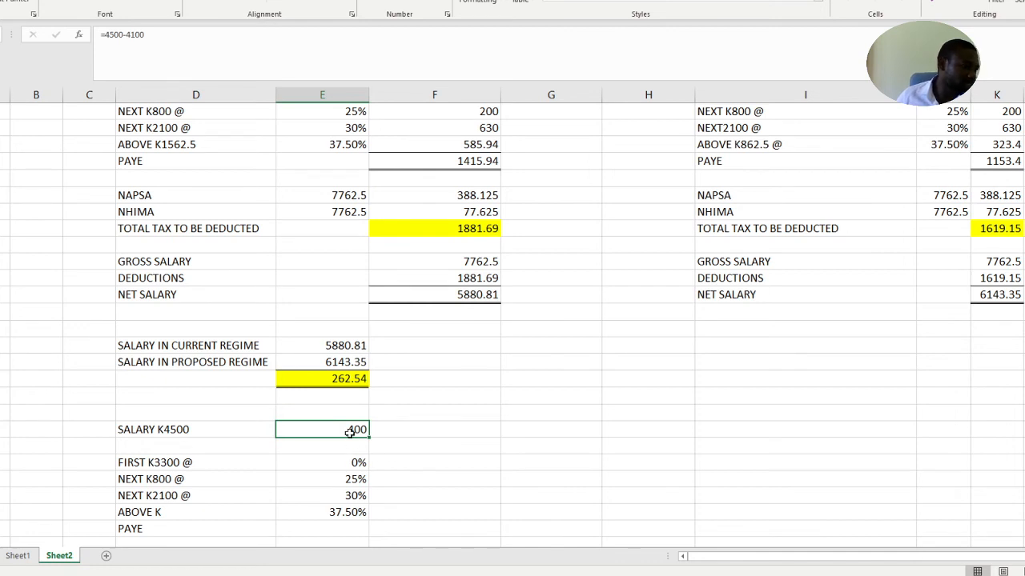
Enter 0 as the tax amount for the FIRST K3300 @ band under SALARY K4500
left_click(429, 469)
type("0")
scroll(432, 468, "down", 1)
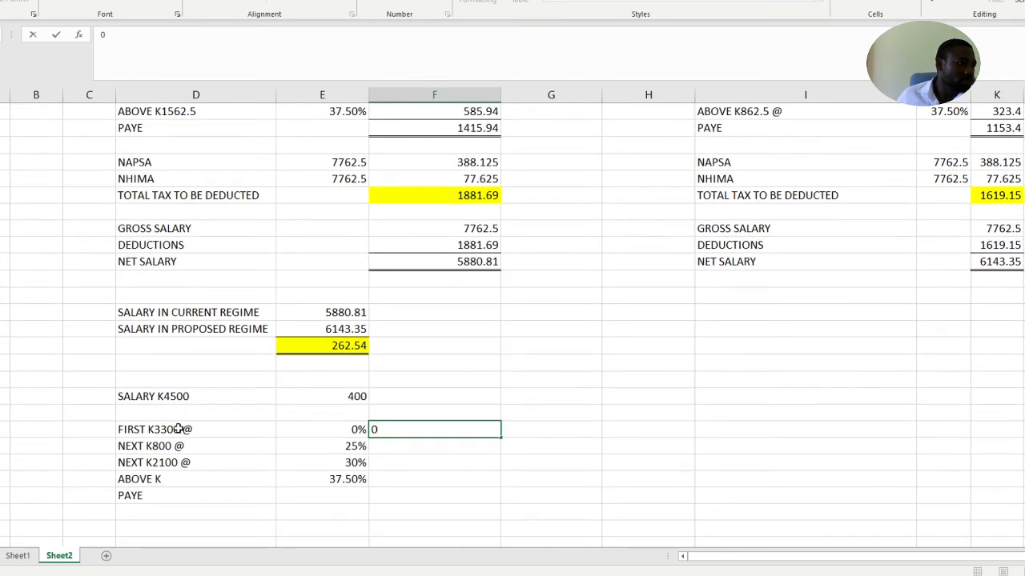
left_click(428, 447)
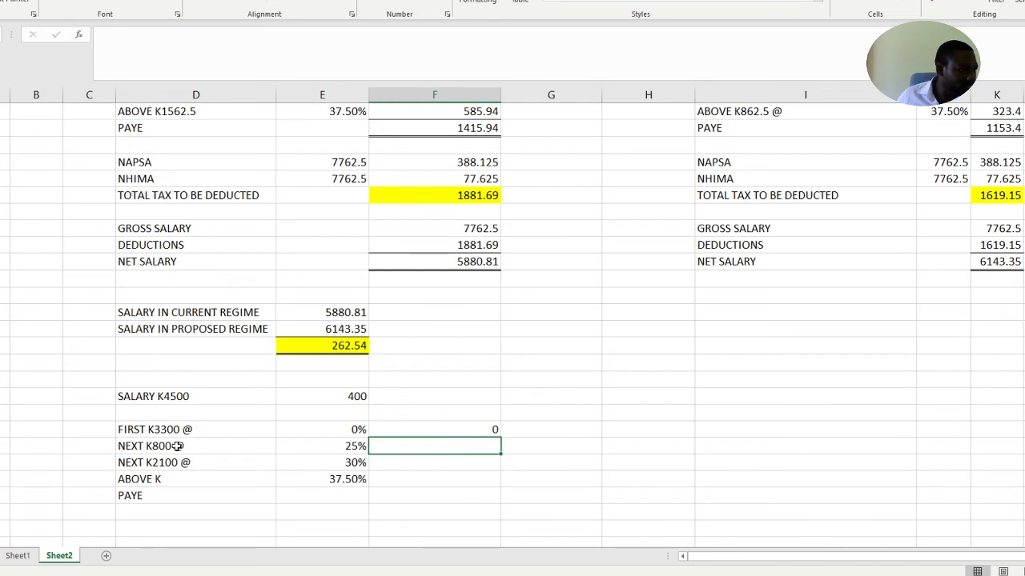
Append 400 to the NEXT K800 @ band label under SALARY K4500
left_click(353, 394)
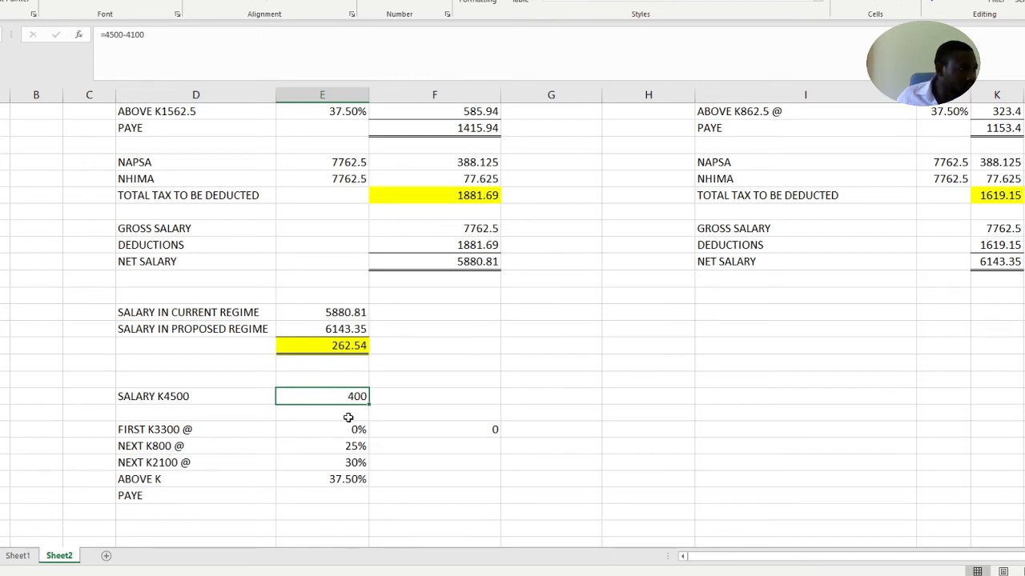
double_click(218, 449)
type("400")
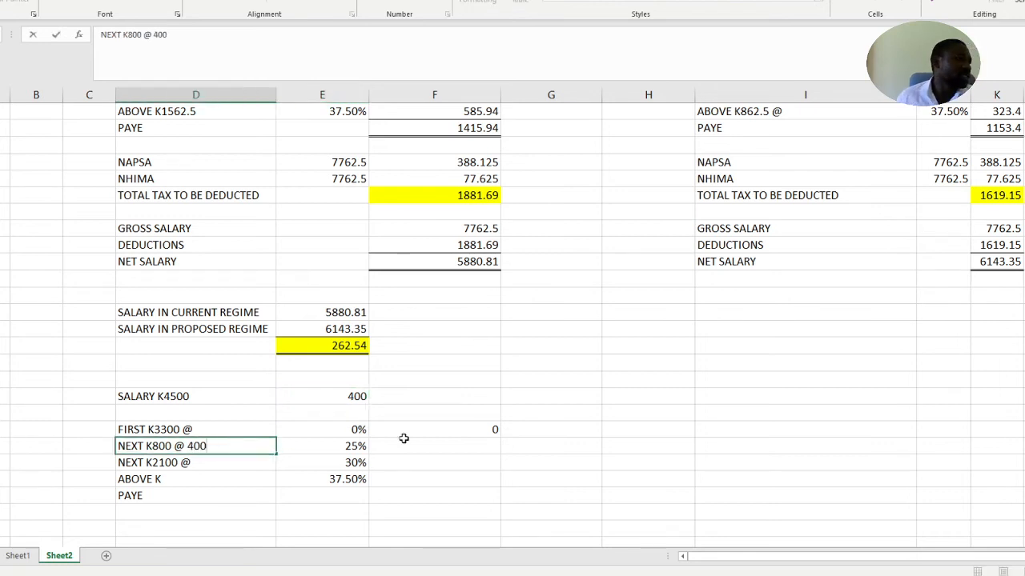
left_click(654, 459)
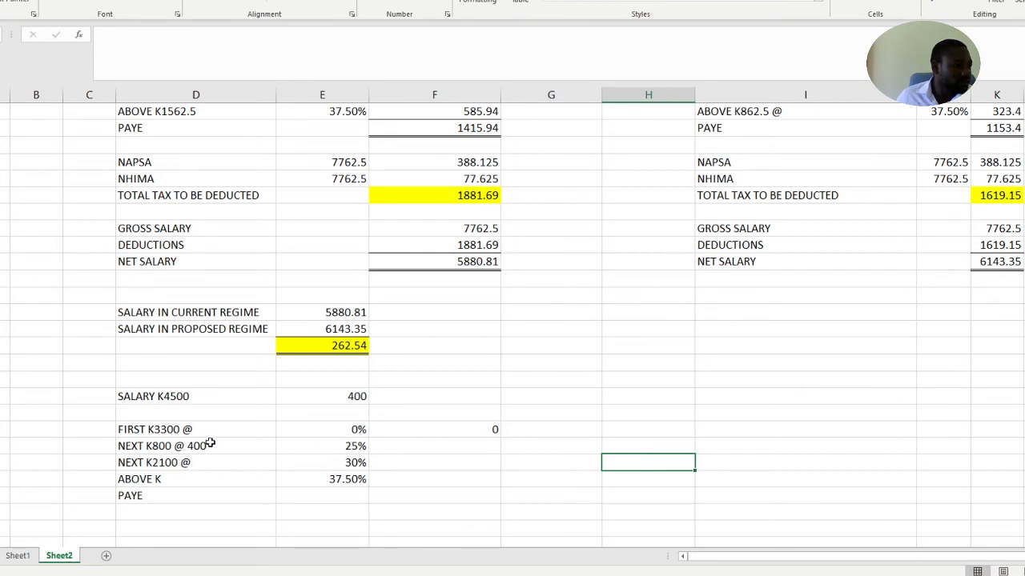
Try calculating the NEXT K800 band's tax with =400*25%, and clear the entry
left_click(483, 448)
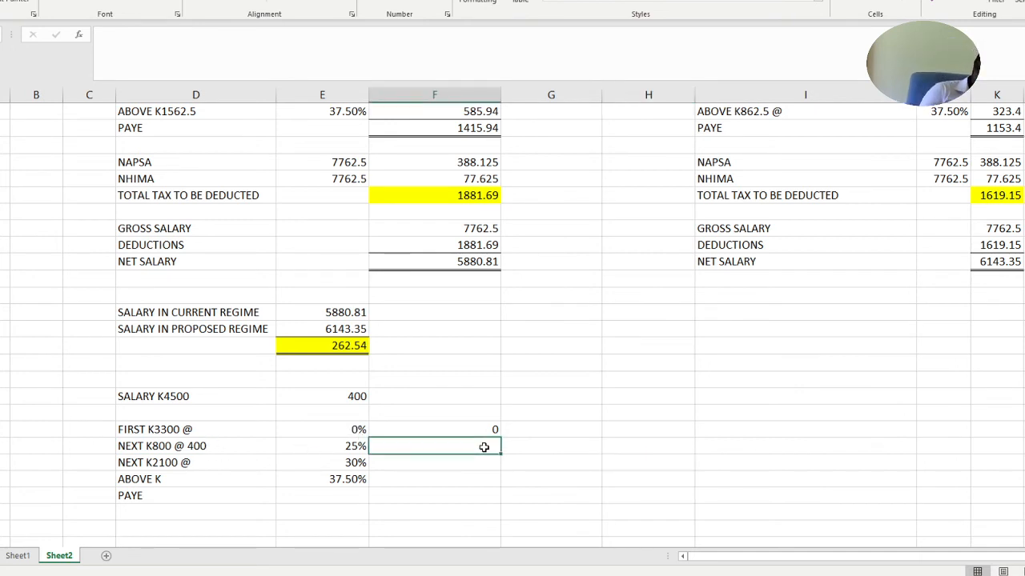
type("=")
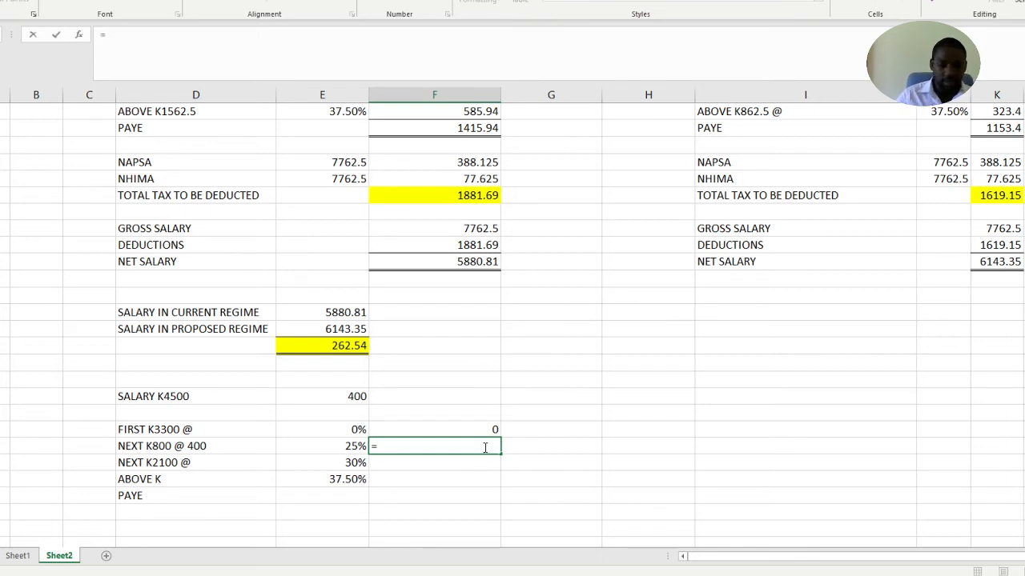
type("400*25%")
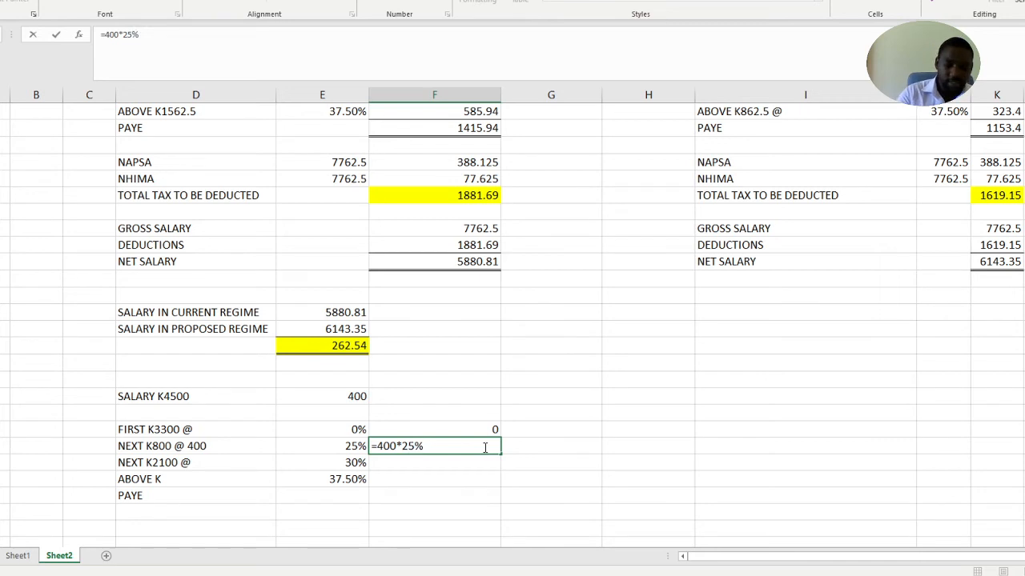
key("Return")
left_click(474, 443)
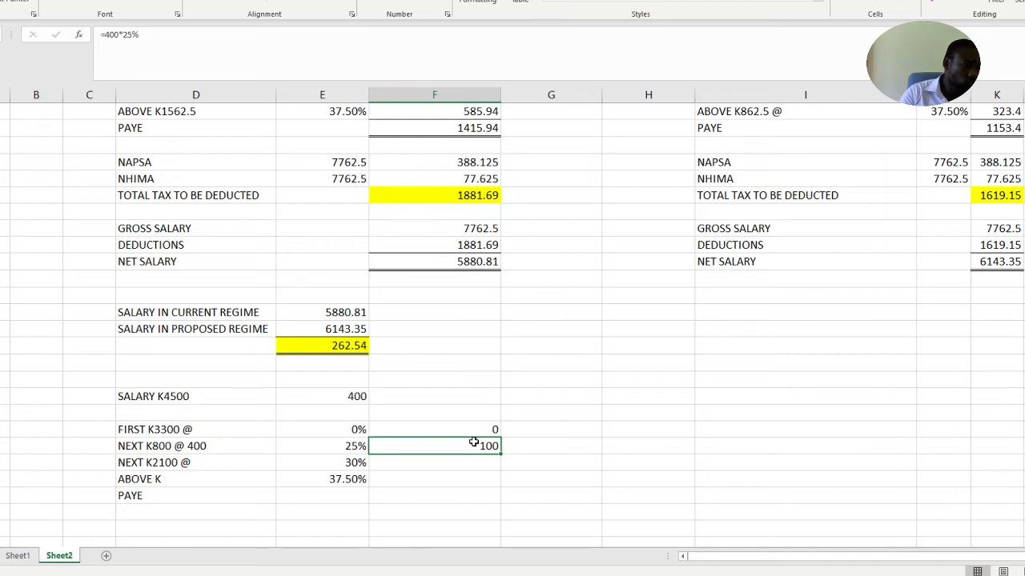
key("Delete")
Review the tax amount cells of the FIRST K3300 and NEXT K800 bands under SALARY K4500
left_click_drag(696, 452, 640, 452)
left_click(466, 451)
left_click(451, 425)
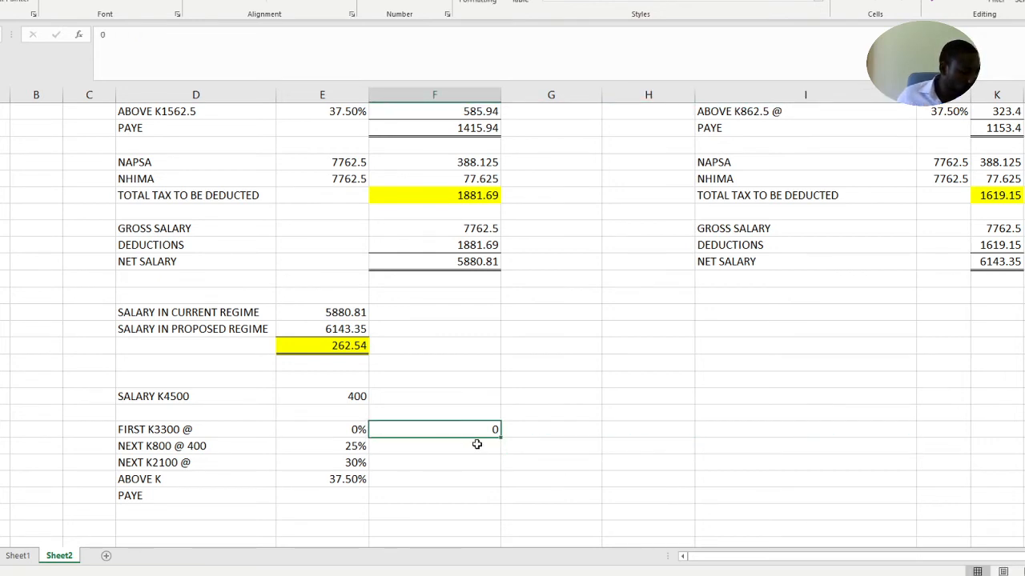
left_click(471, 443)
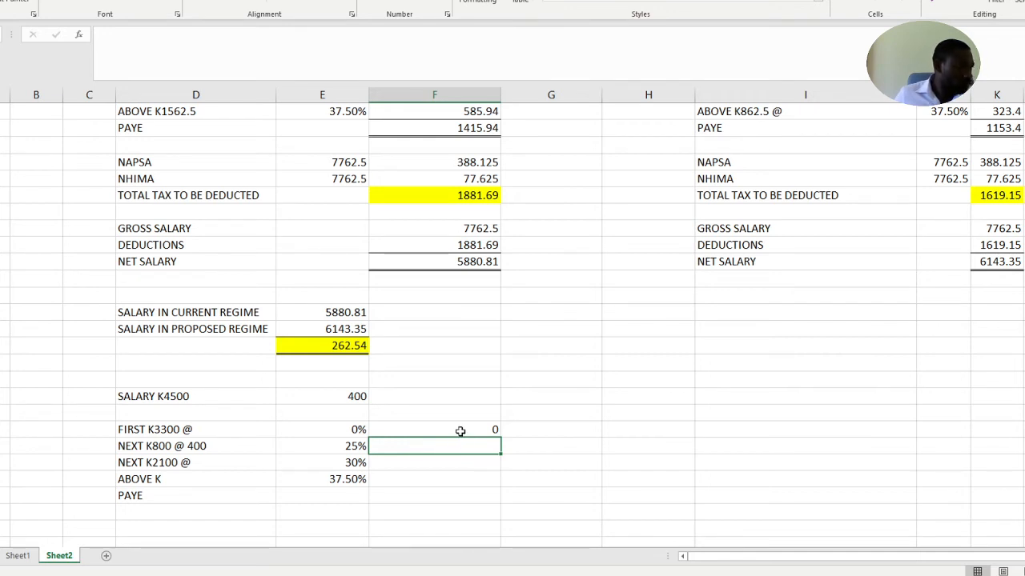
left_click(467, 426)
left_click(461, 445)
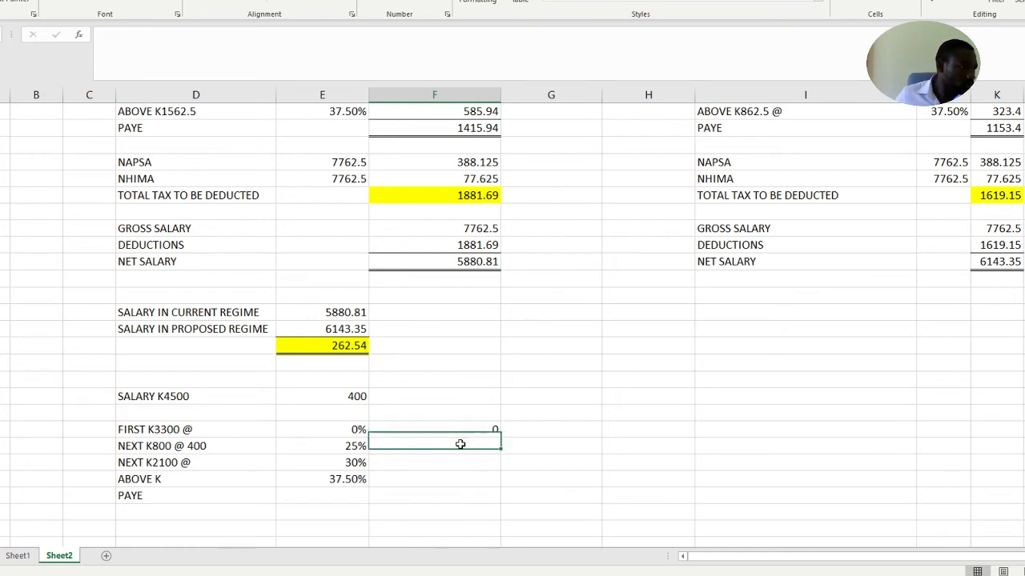
left_click(535, 430)
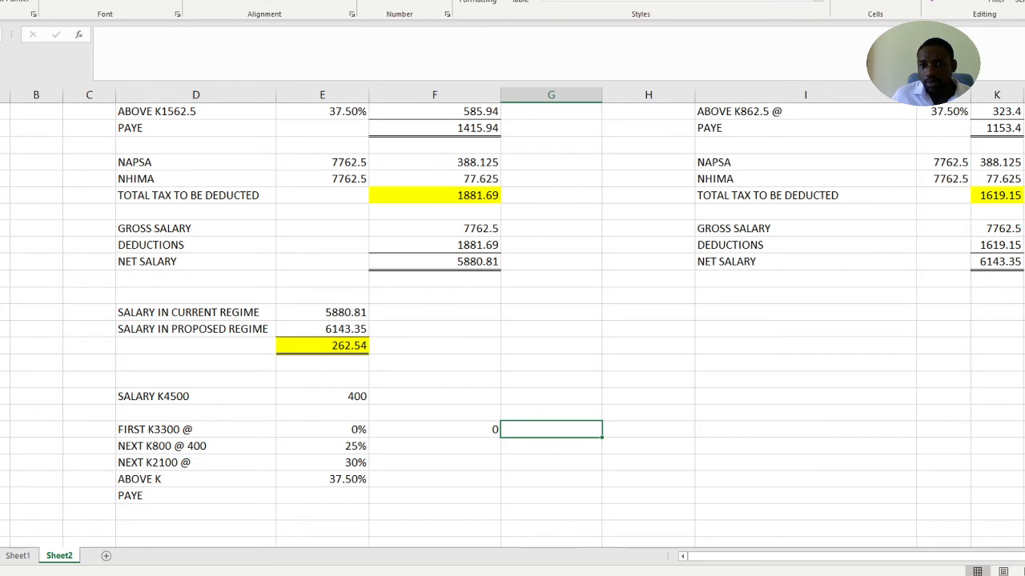
left_click(1024, 430)
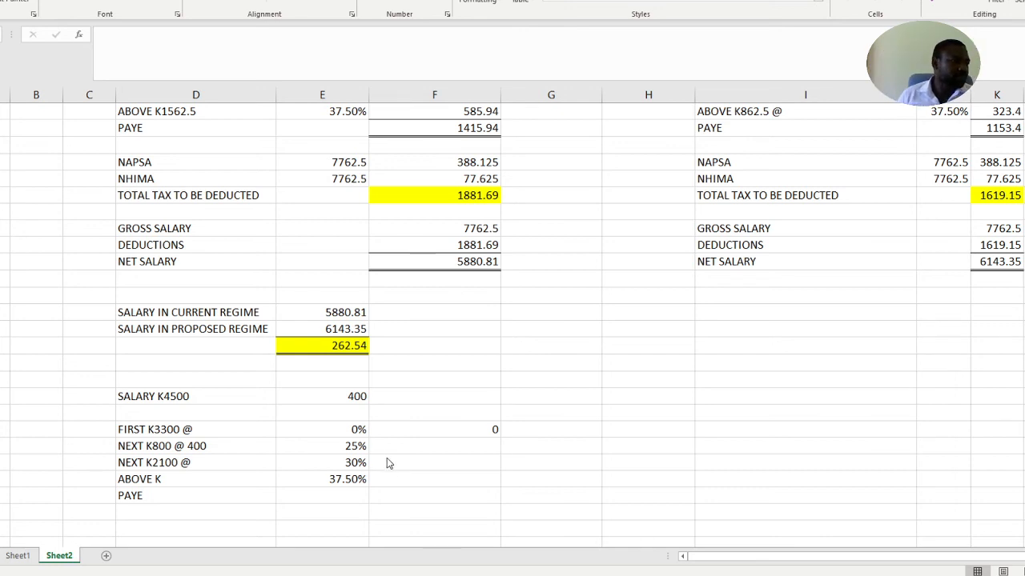
left_click(464, 431)
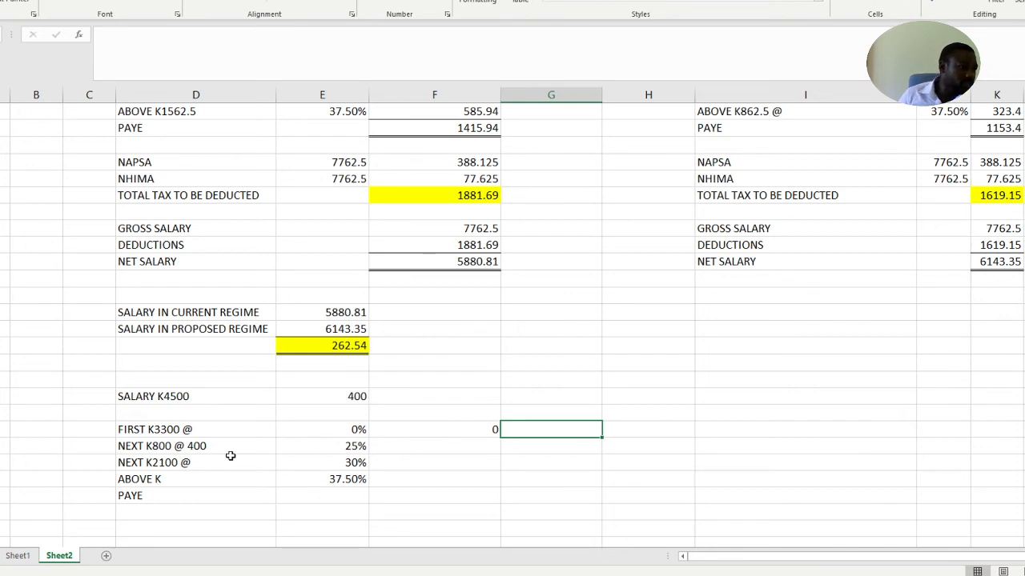
Calculate the tax for the NEXT K800 @ 400 band with the formula =400*25%
left_click(457, 444)
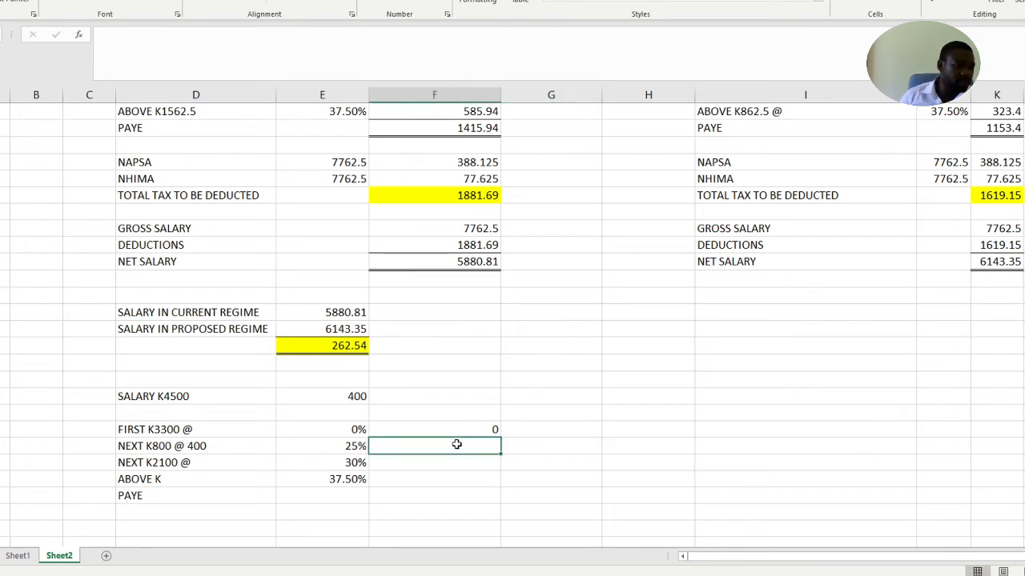
type("=")
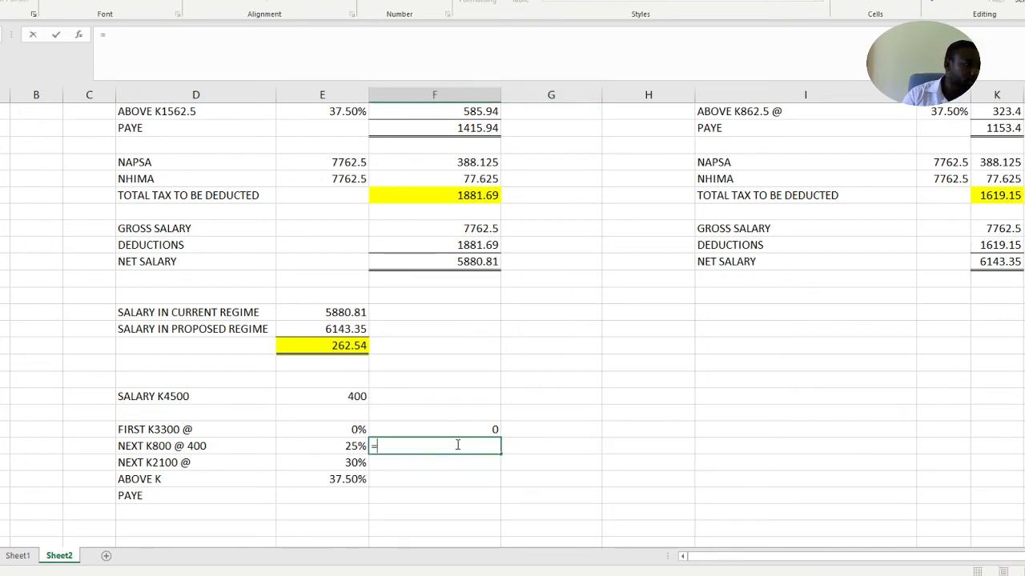
type("400*25")
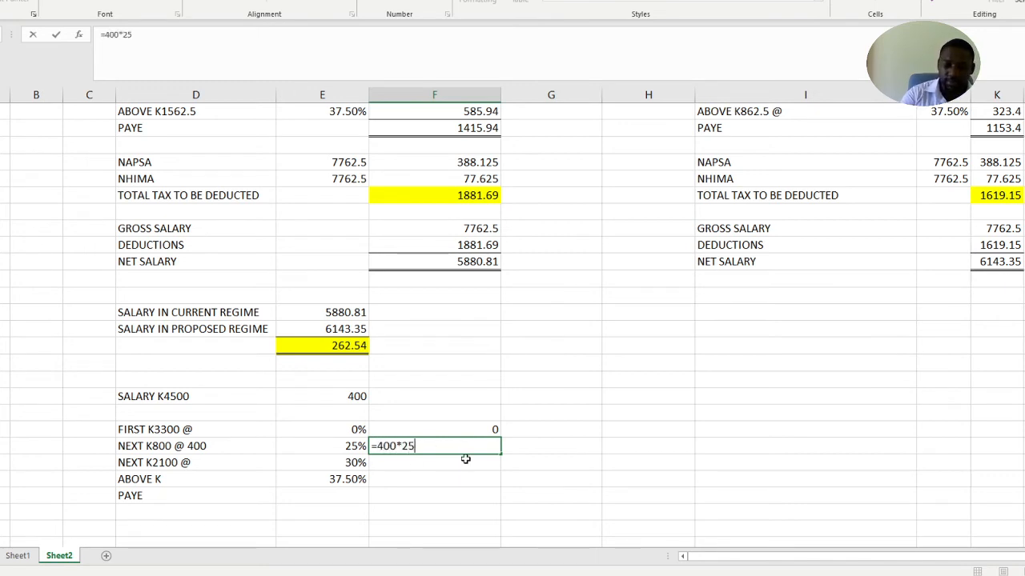
type("5")
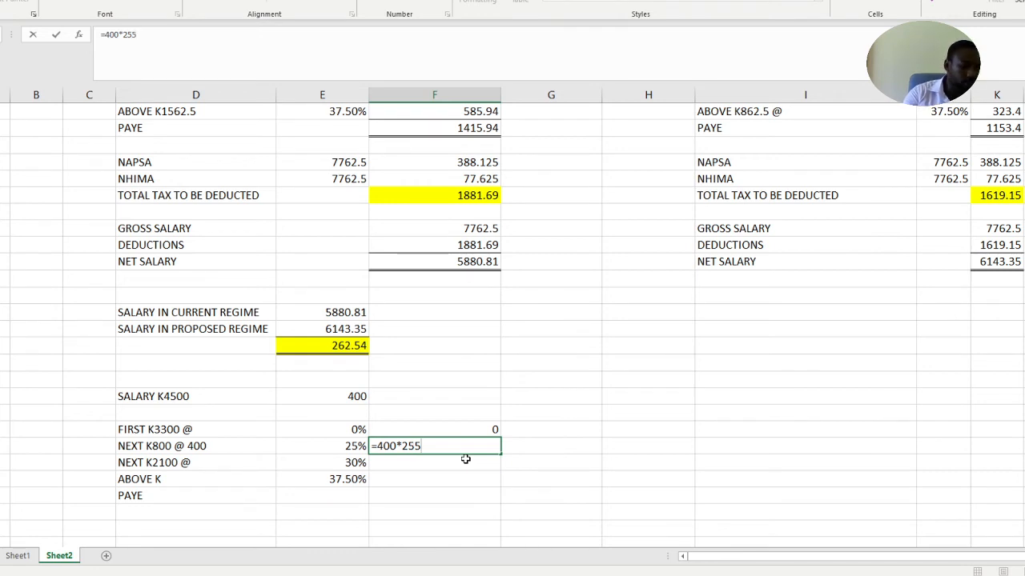
key("BackSpace")
type("%")
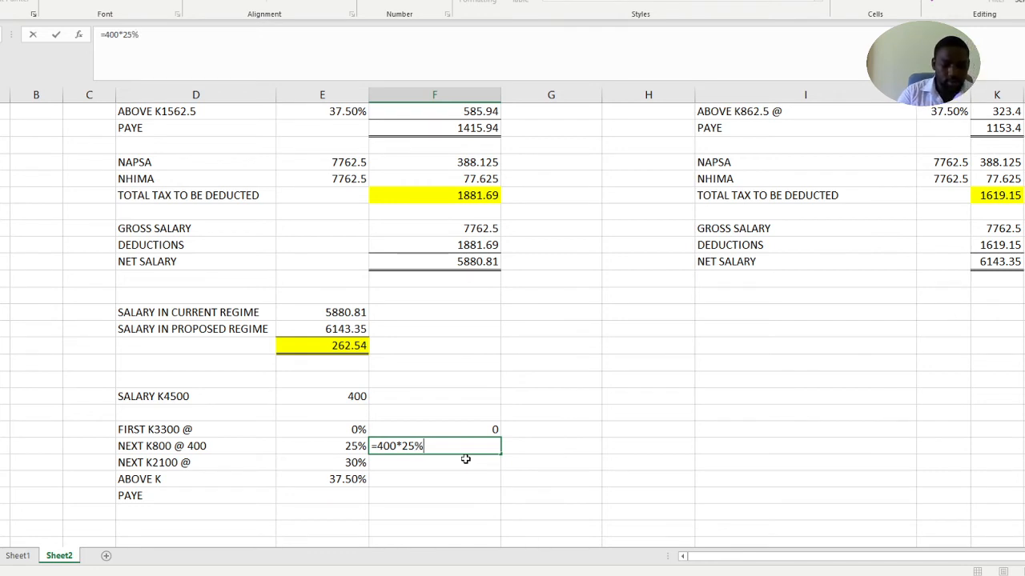
key("Return")
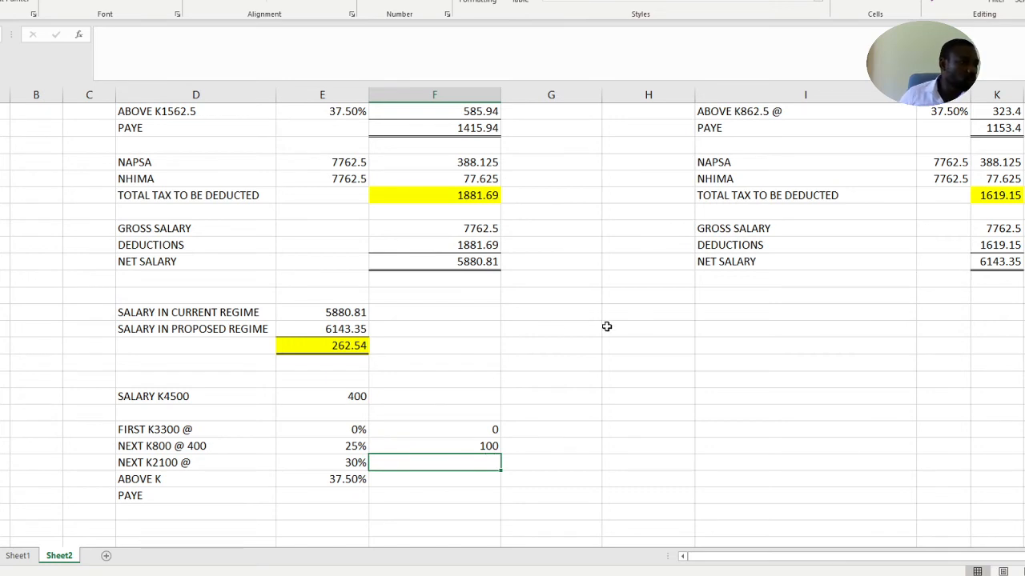
left_click(458, 446)
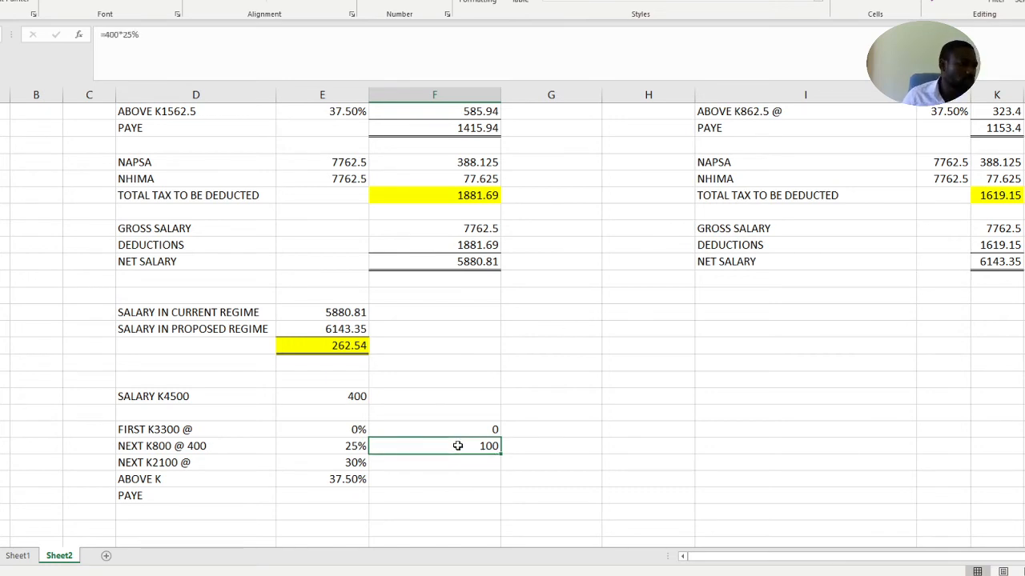
Total the K4500 salary's band taxes in its PAYE row with the formula =F42+F43
left_click(453, 495)
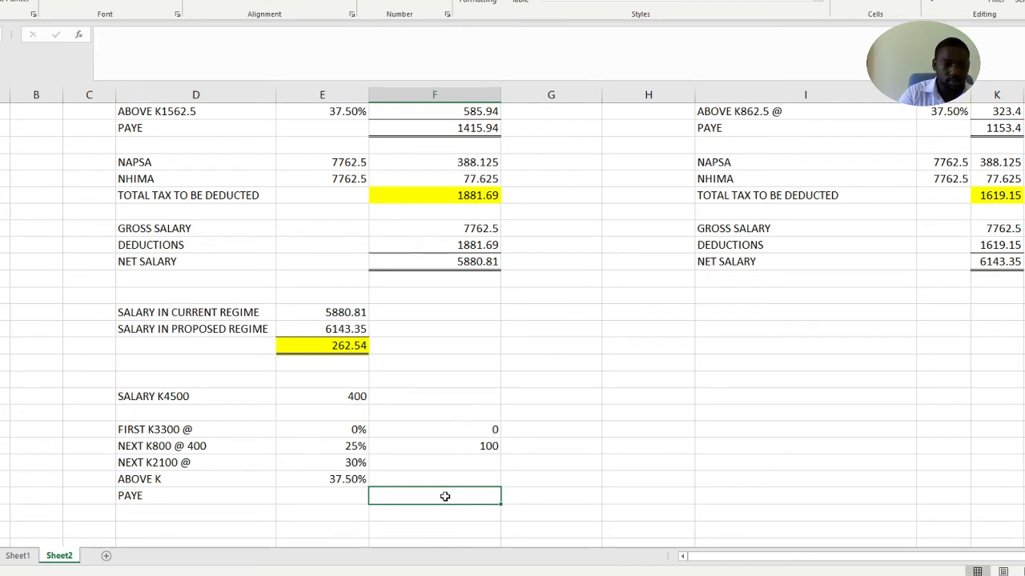
type("=")
left_click(470, 430)
type("+")
left_click(477, 446)
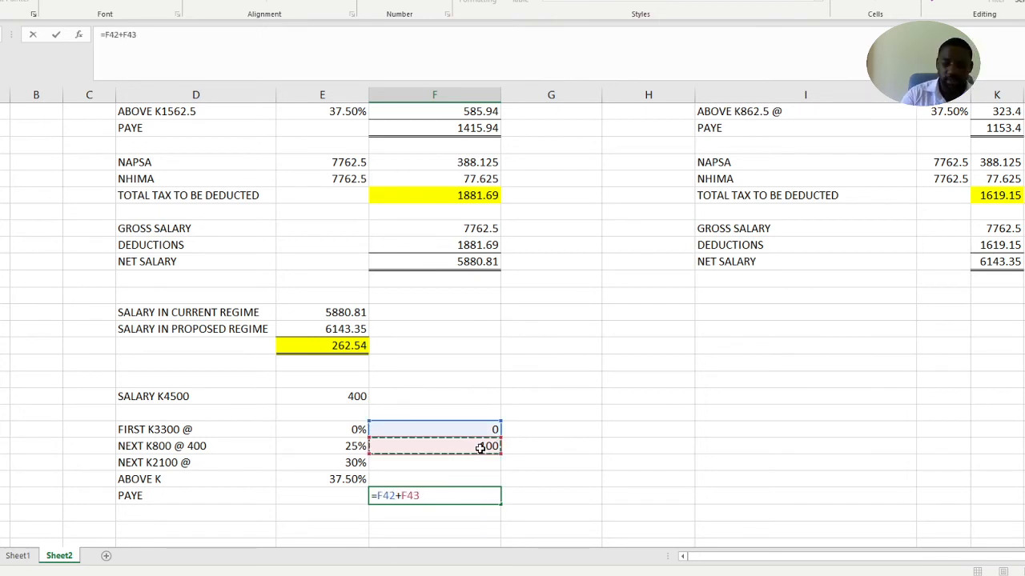
key("Return")
scroll(480, 453, "down", 1)
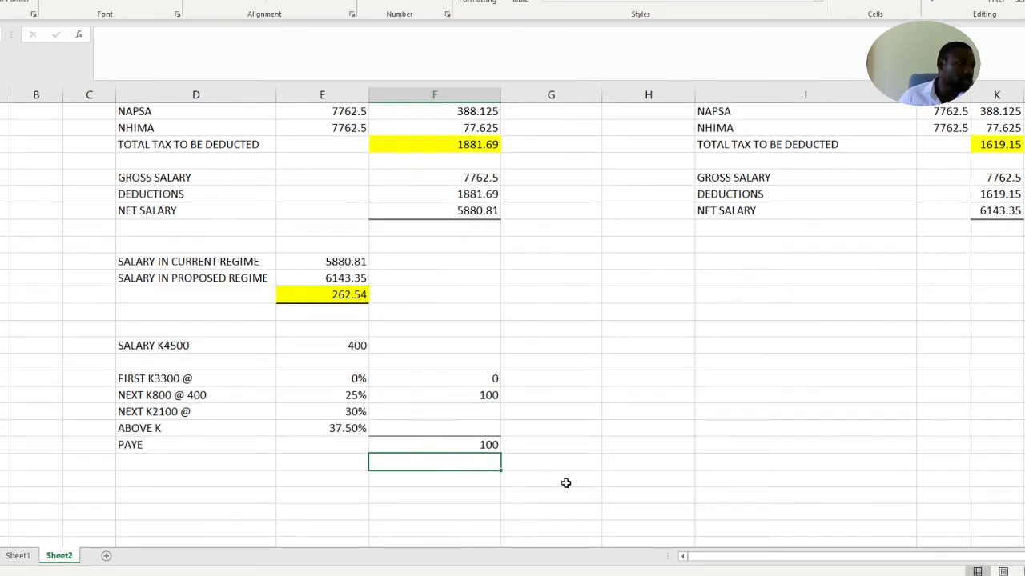
left_click(553, 480)
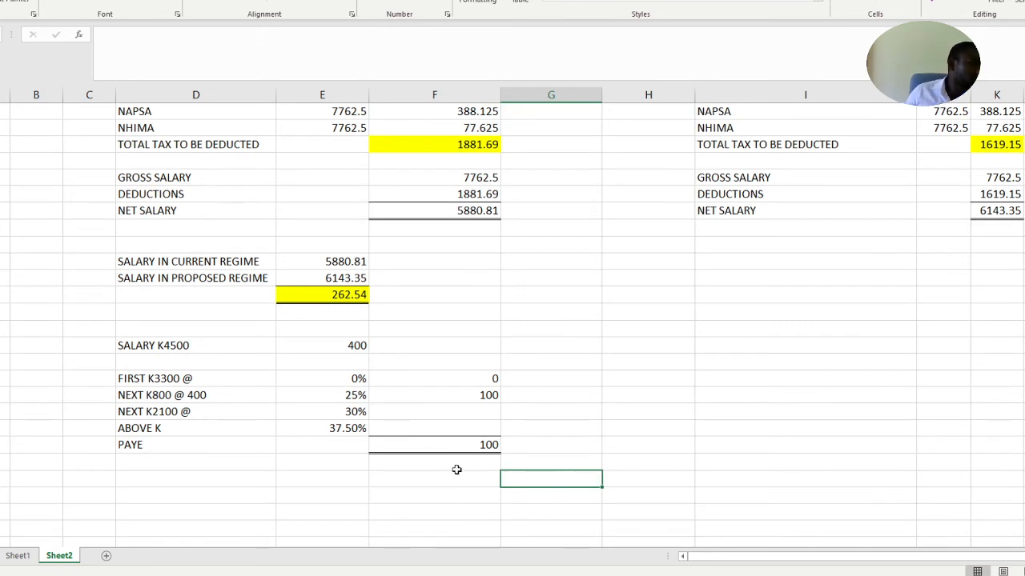
Copy the current regime's labels from NAPSA through SALARY IN PROPOSED REGIME to two rows below the K4500 salary's PAYE row
scroll(443, 483, "down", 1)
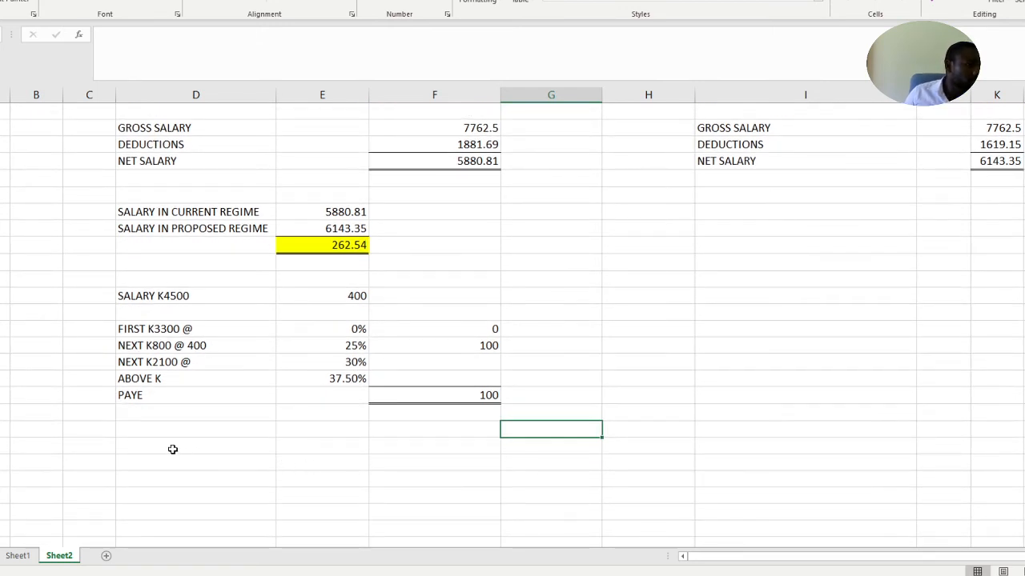
left_click(171, 446)
scroll(426, 342, "up", 1)
scroll(152, 194, "up", 1)
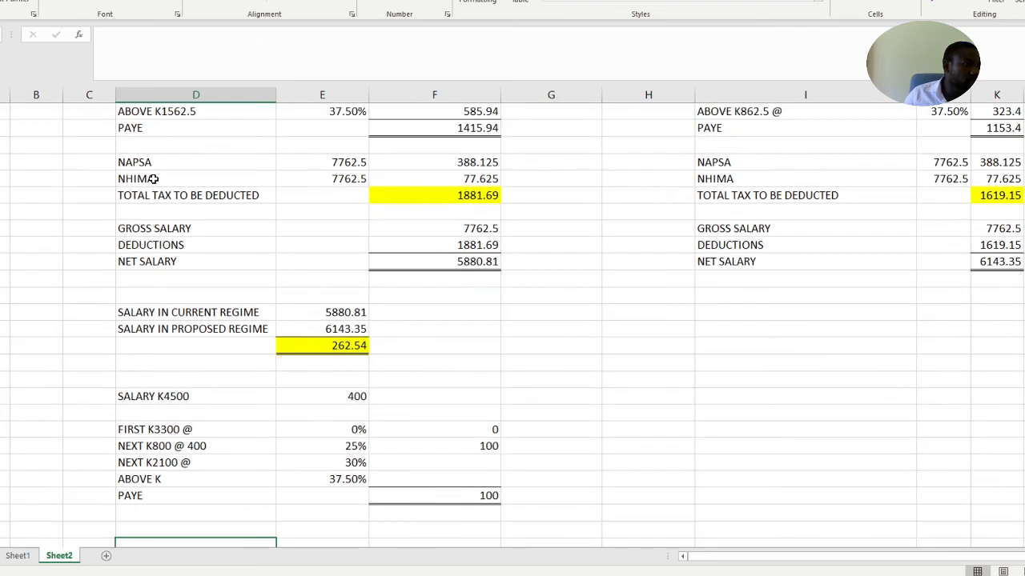
left_click(140, 161)
left_click_drag(140, 161, 206, 329)
key("ctrl+c")
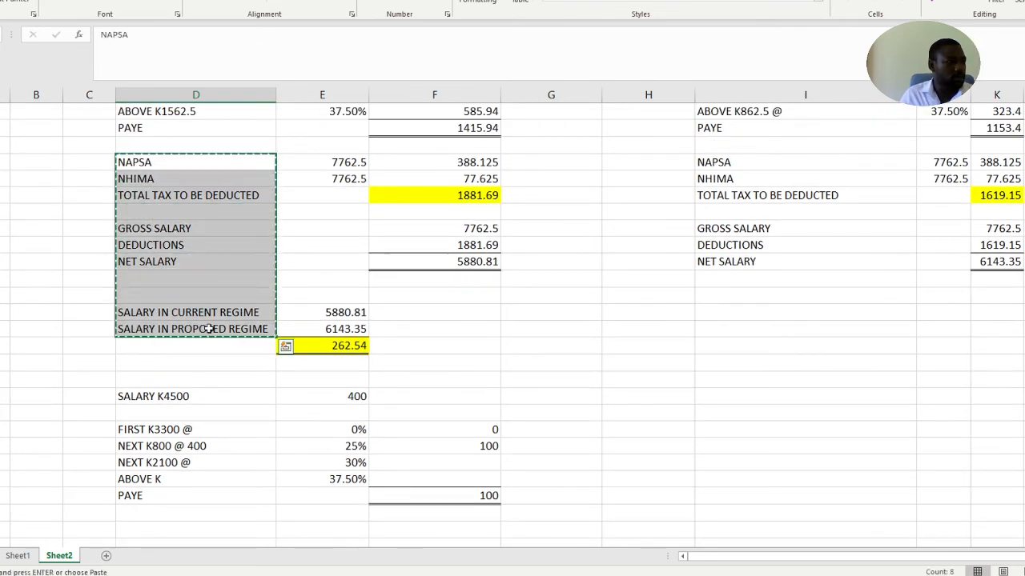
scroll(229, 382, "down", 3)
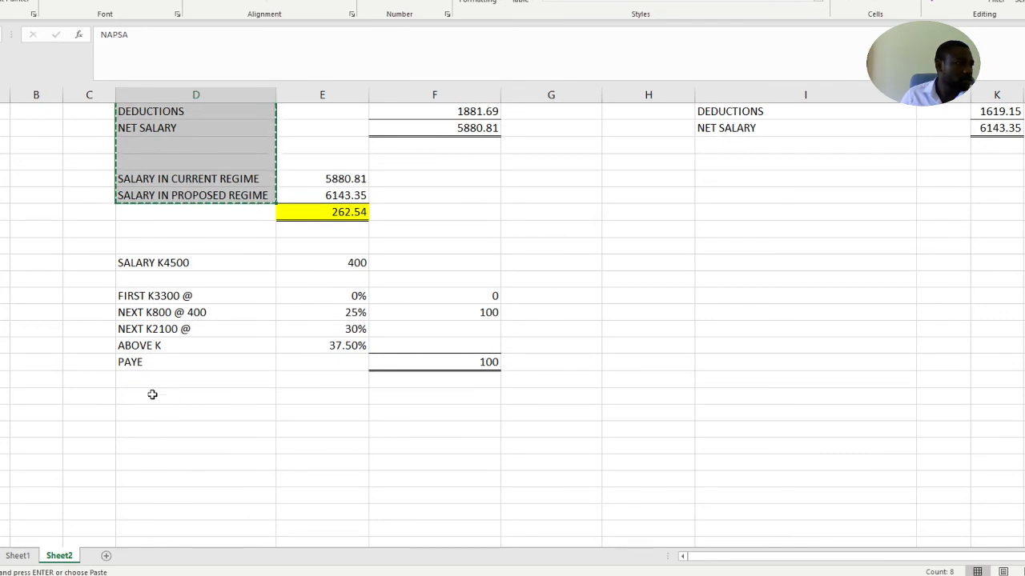
left_click(153, 394)
key("ctrl+v")
left_click(371, 412)
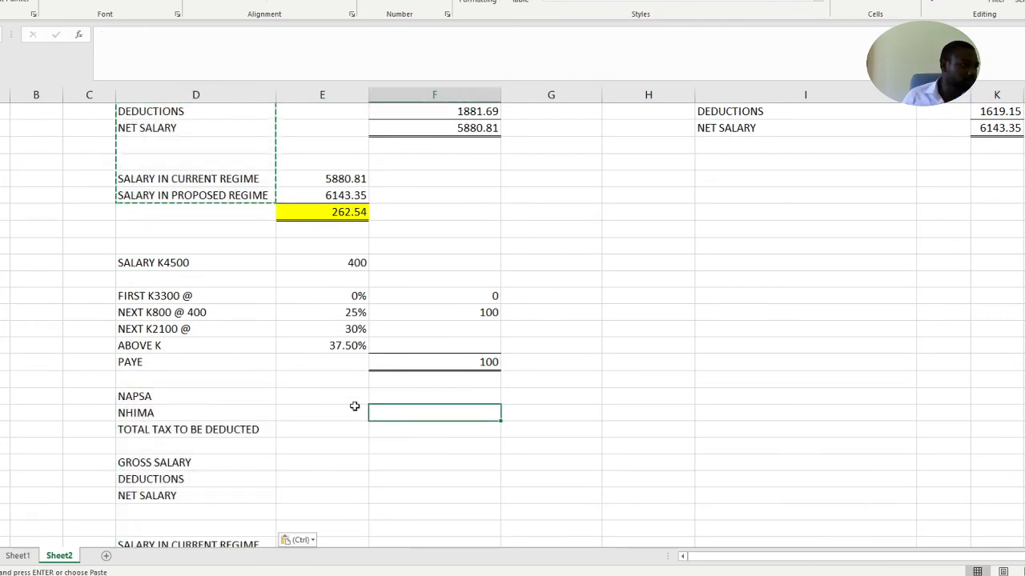
Enter 4500 as the base amount in the NAPSA row under SALARY K4500
left_click(334, 397)
scroll(334, 396, "up", 3)
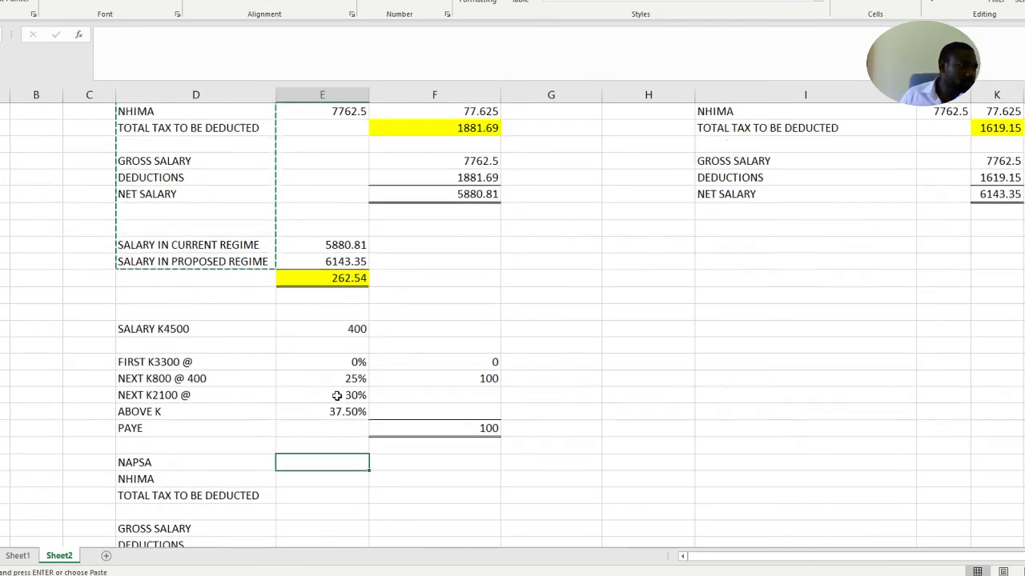
key("Escape")
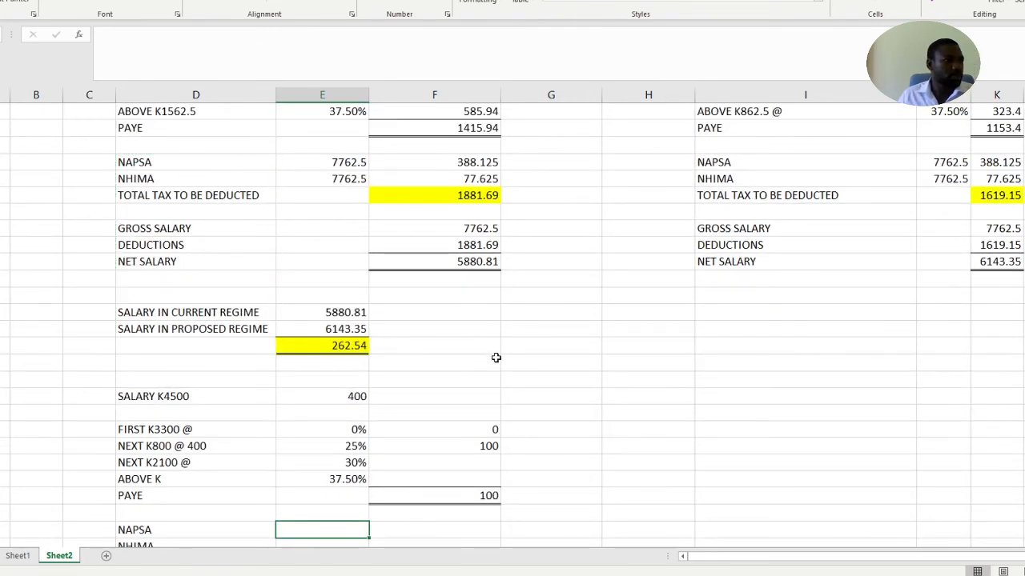
scroll(392, 392, "down", 3)
type("4500")
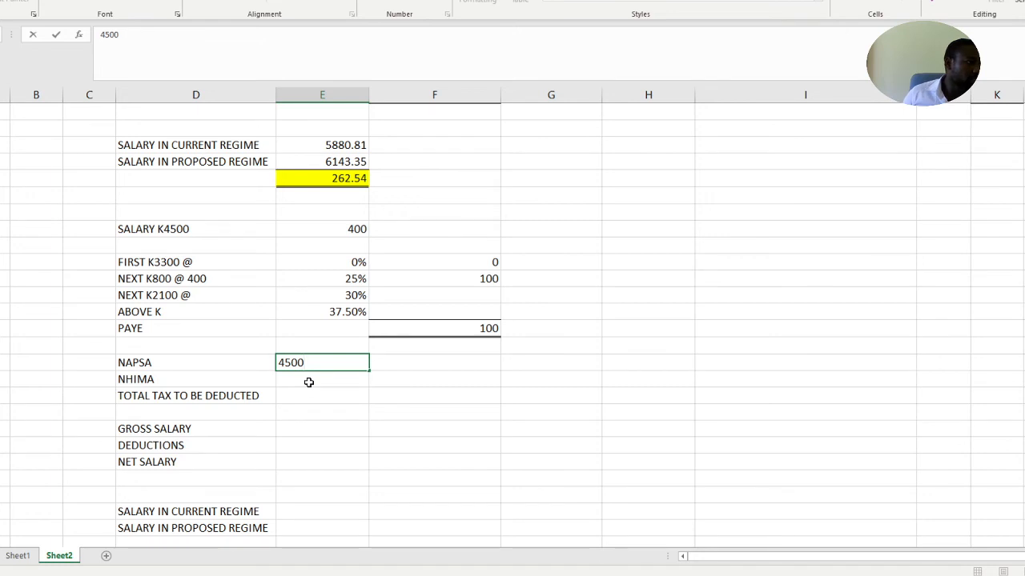
key("Return")
Calculate the K4500 salary's NAPSA contribution with the formula =E48*5%
left_click(382, 362)
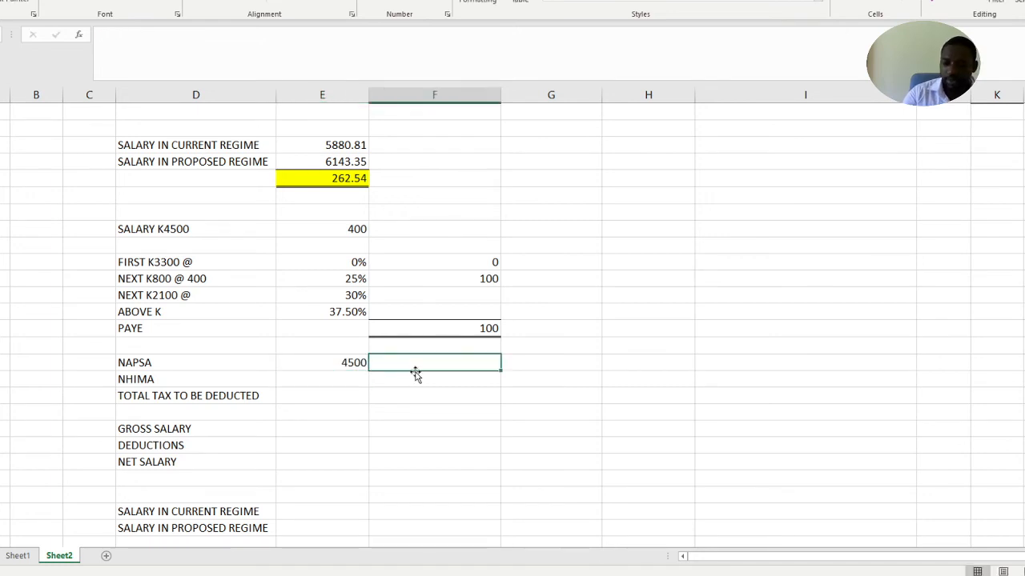
type("=")
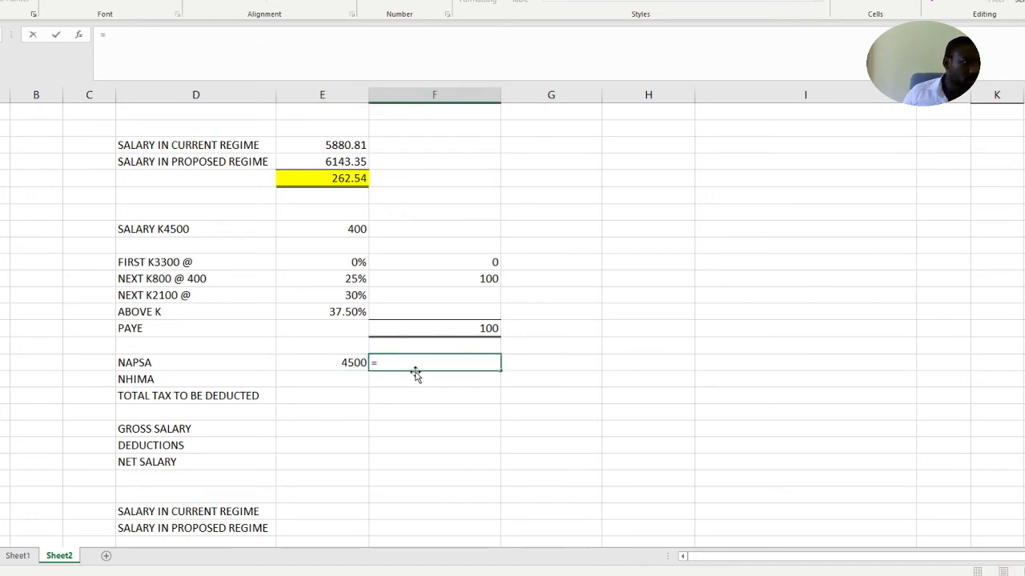
left_click(354, 363)
type("*5$%")
key("Return")
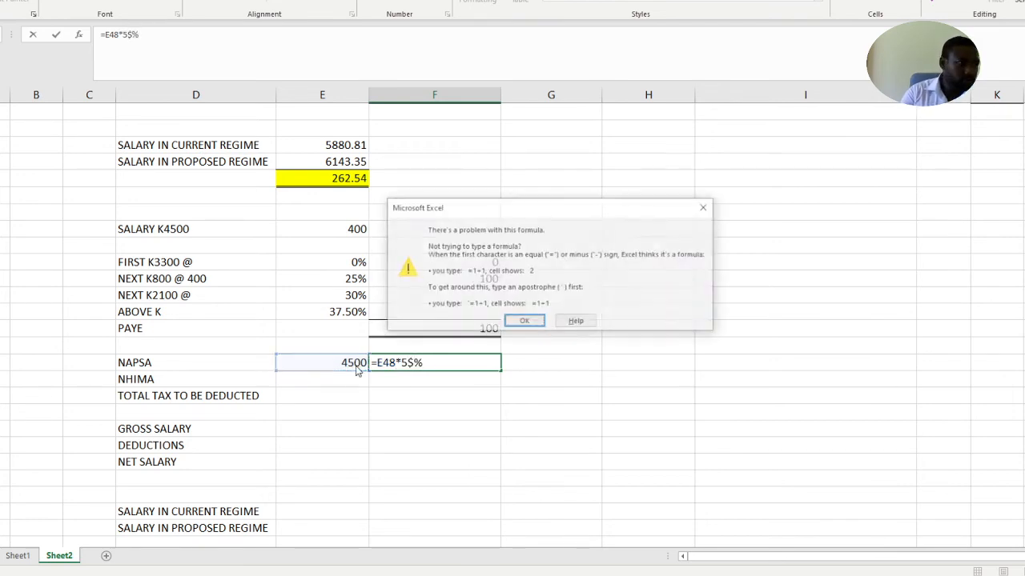
left_click(705, 207)
left_click(441, 362)
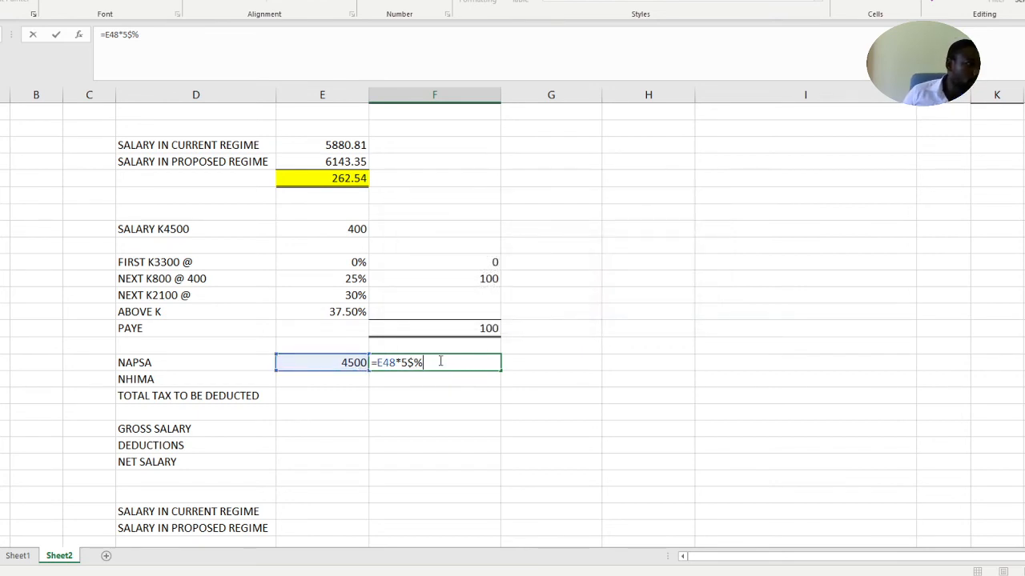
key("Left")
key("BackSpace")
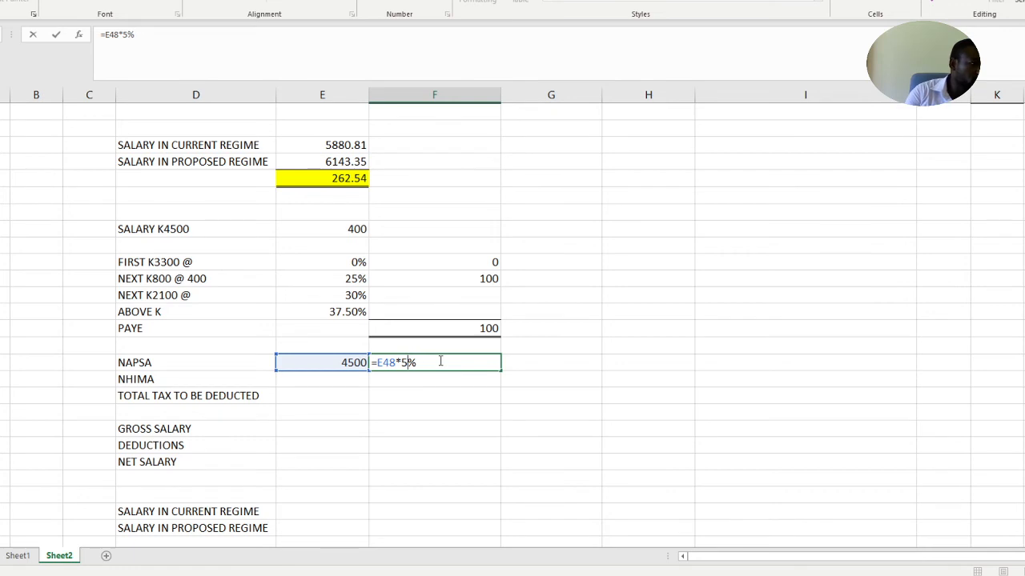
key("Return")
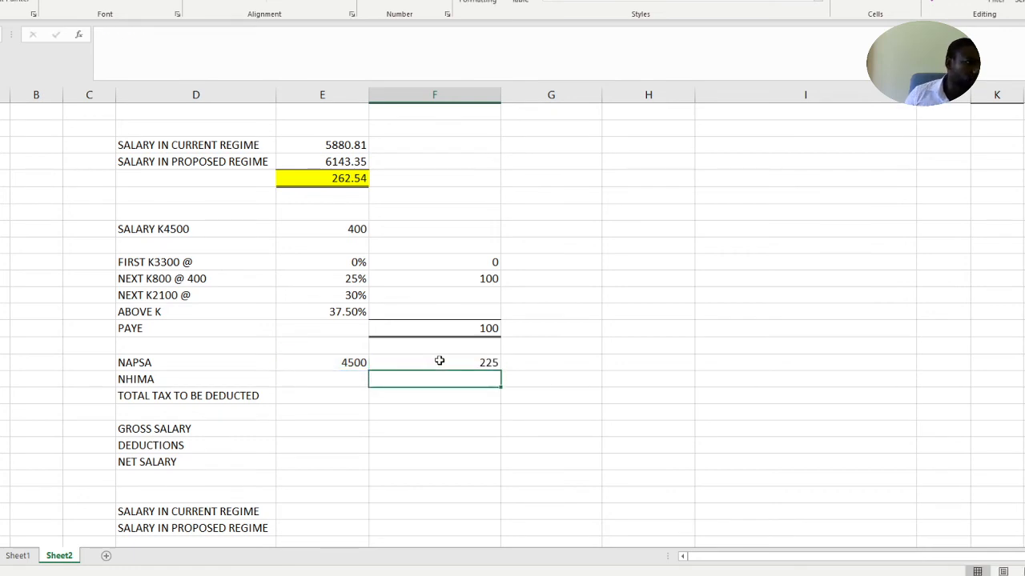
Enter 4500 as the K4500 salary's NHIMA base and calculate the contribution with the formula =E49*1%
left_click(345, 382)
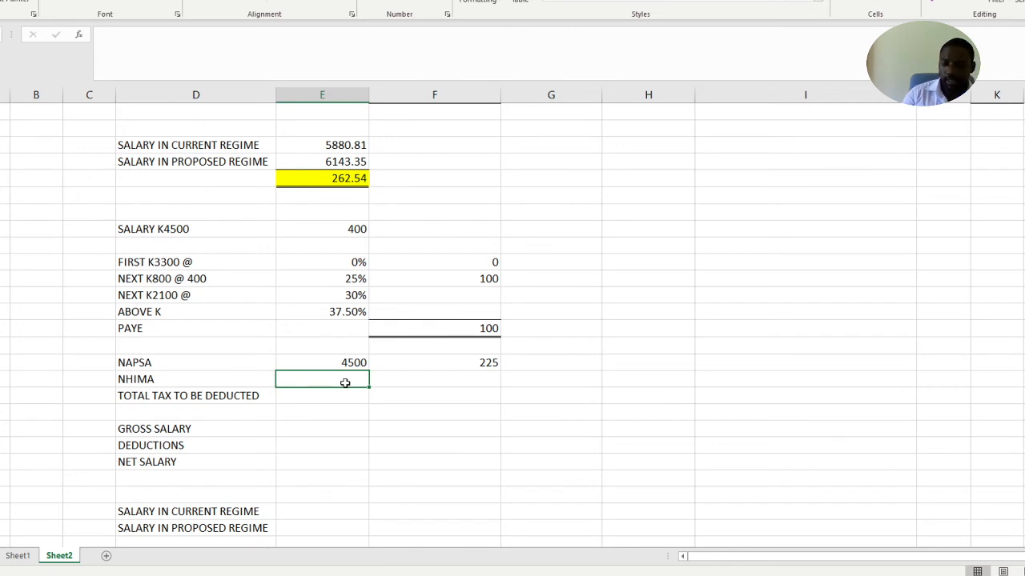
type("4500")
left_click(419, 384)
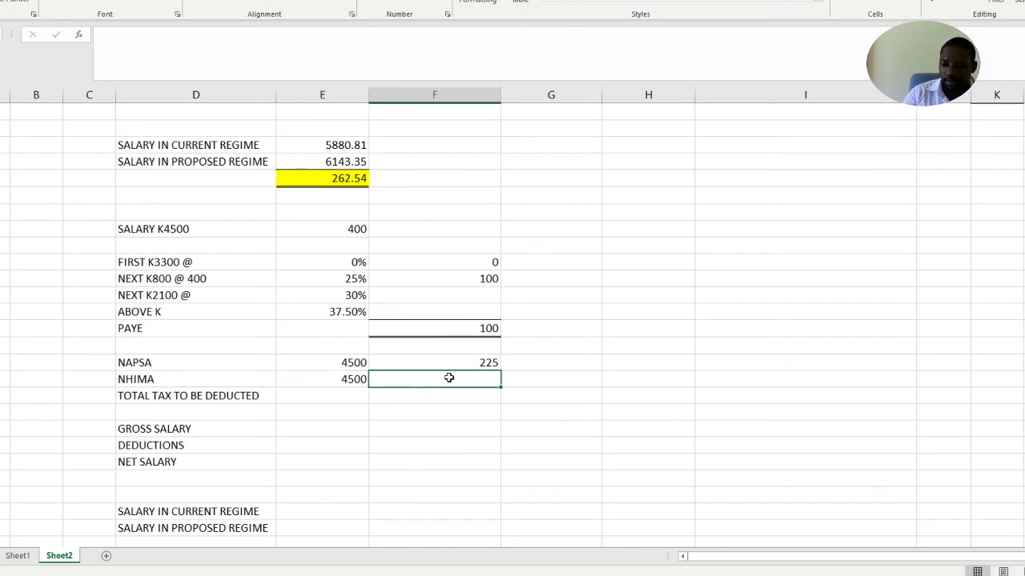
type("=")
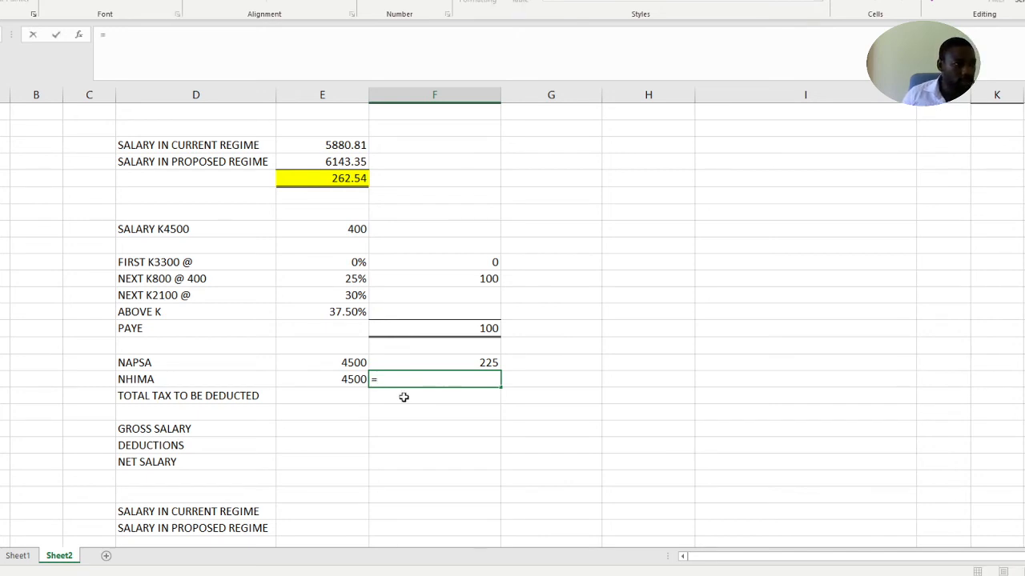
left_click(345, 379)
type("*")
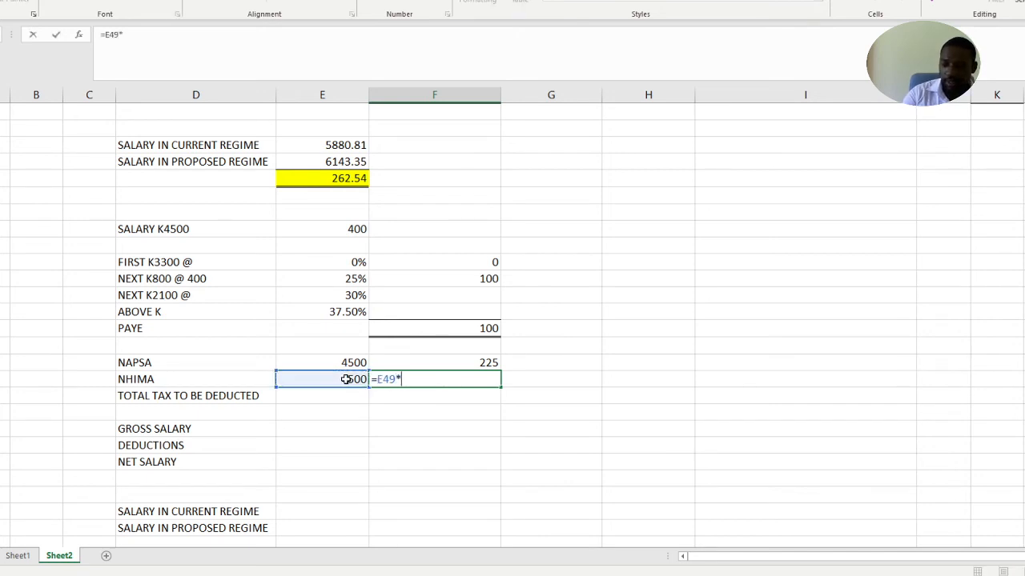
type("1%")
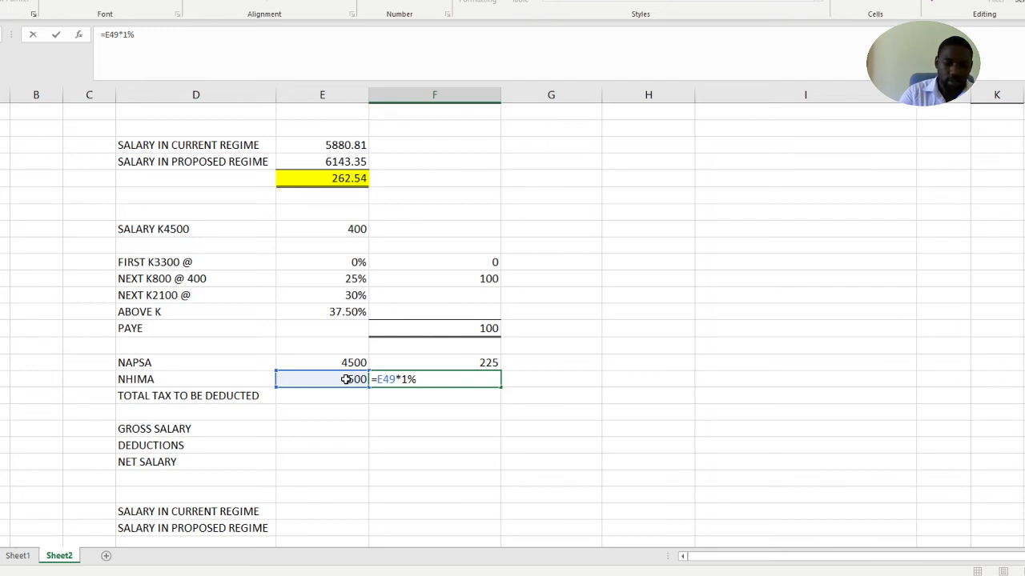
key("Return")
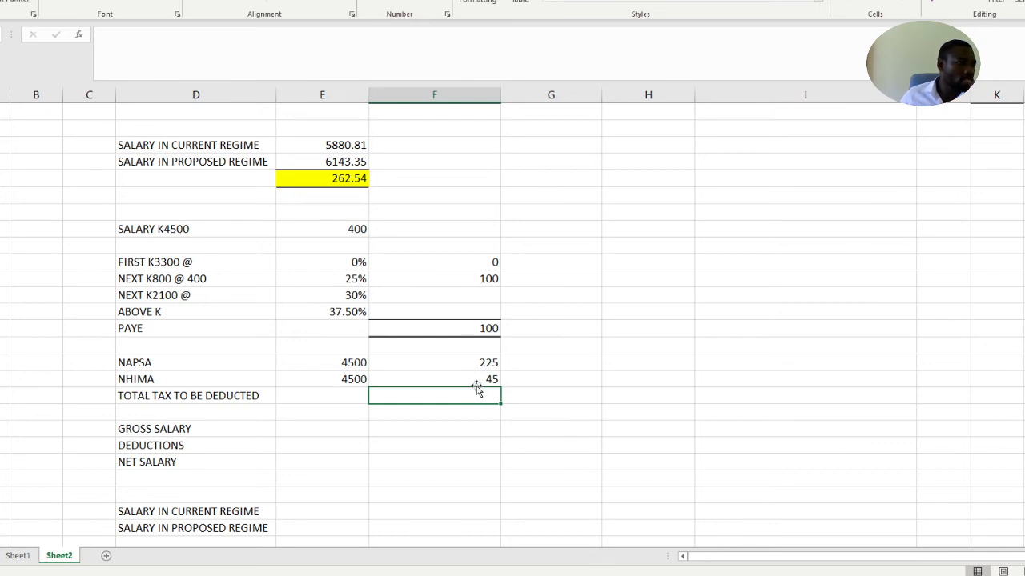
type("=")
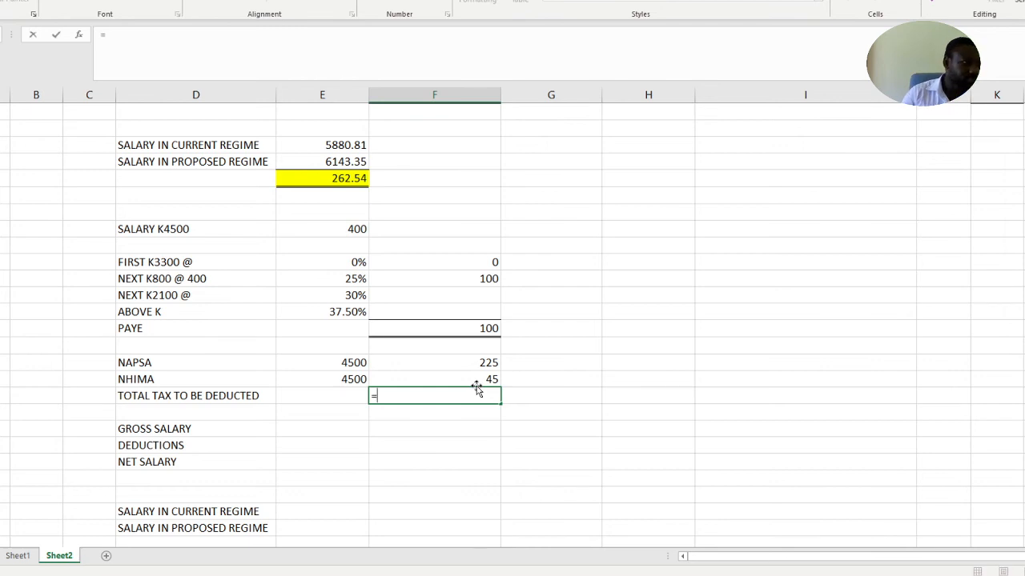
left_click(477, 277)
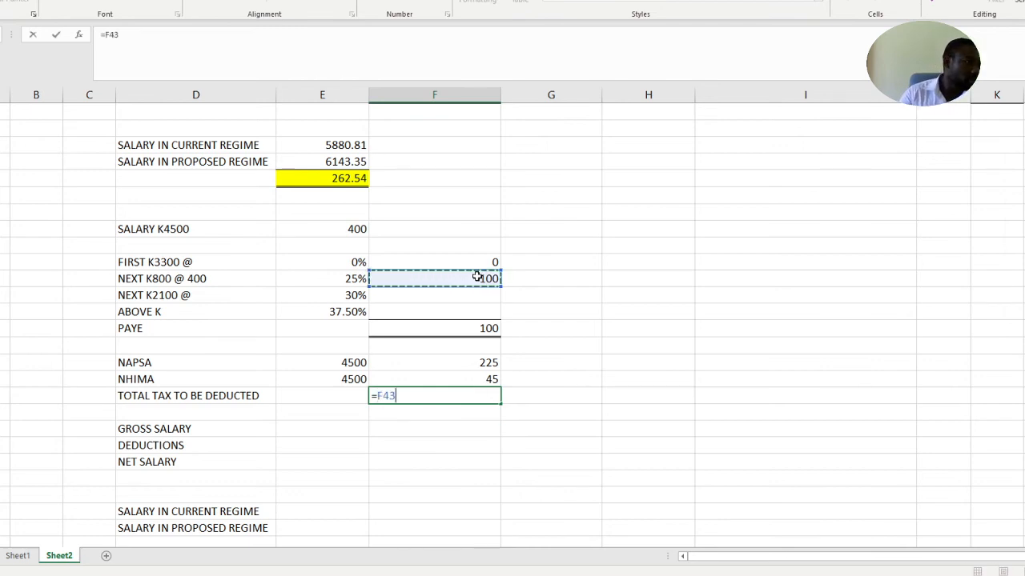
type("+")
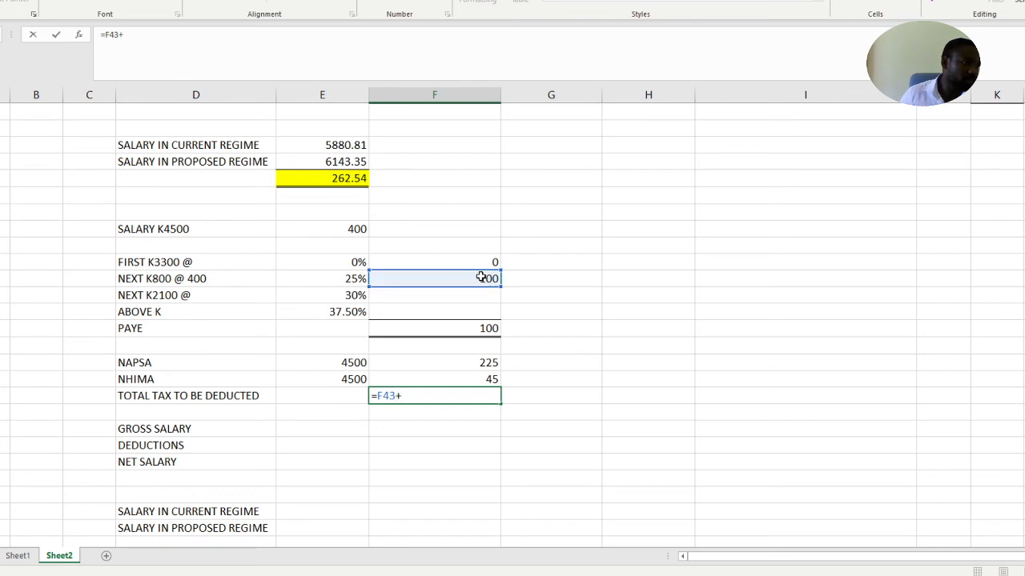
key("Escape")
left_click(478, 330)
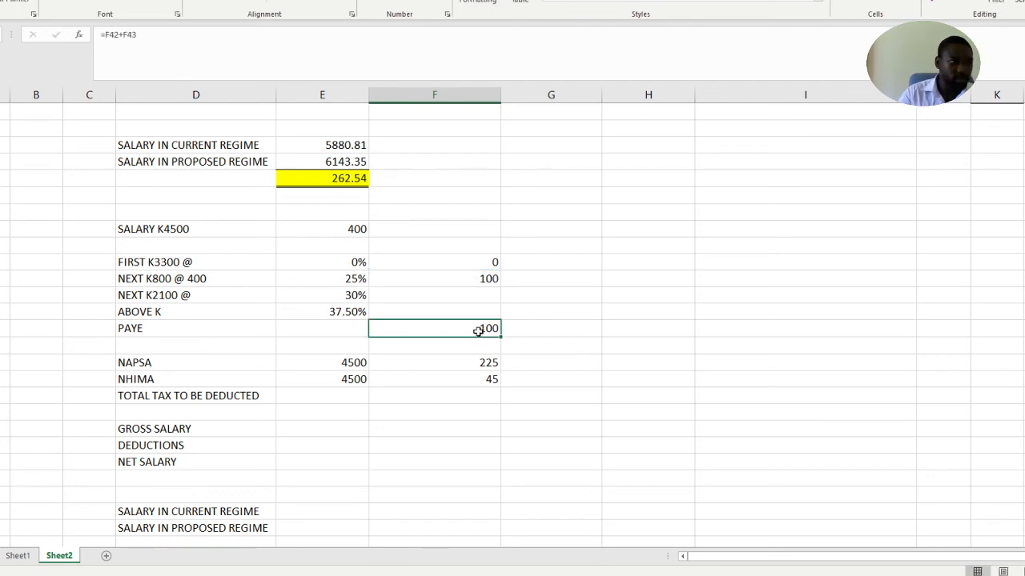
Add PAYE, NAPSA and NHIMA in the K4500 salary's TOTAL TAX TO BE DEDUCTED row with =F46+F48+F49 and highlight that cell yellow
left_click(447, 398)
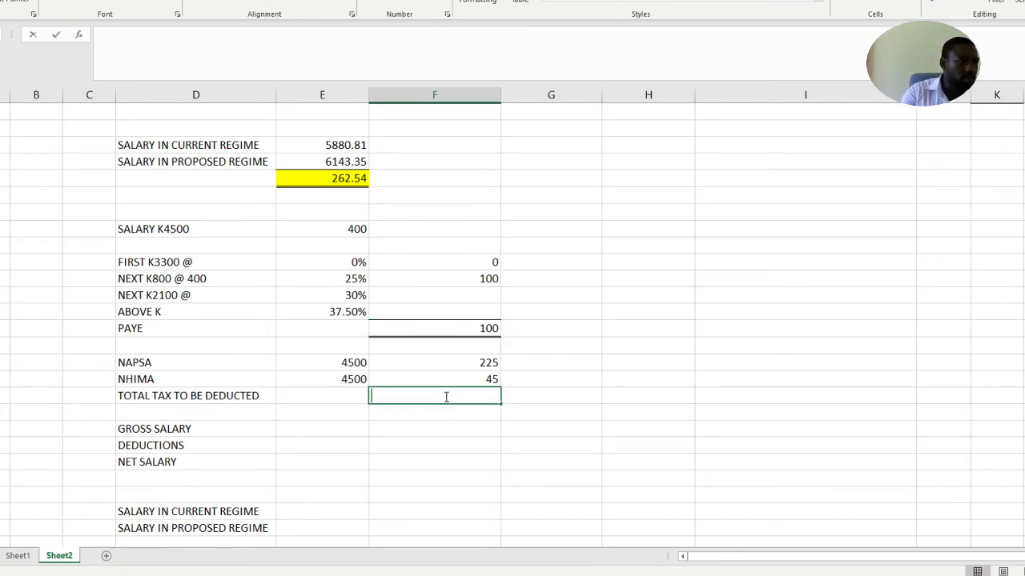
type("=")
left_click(464, 324)
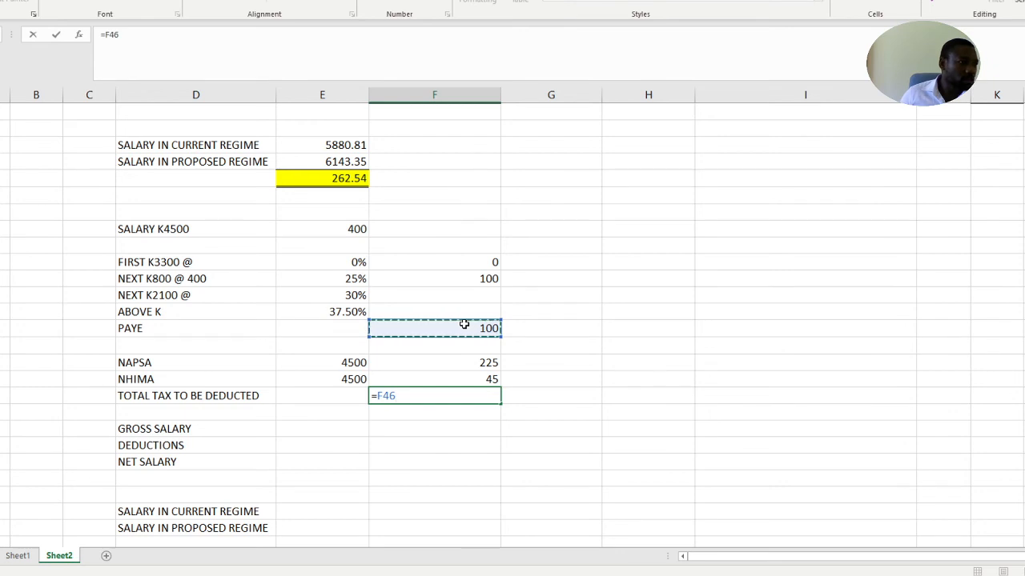
type("+")
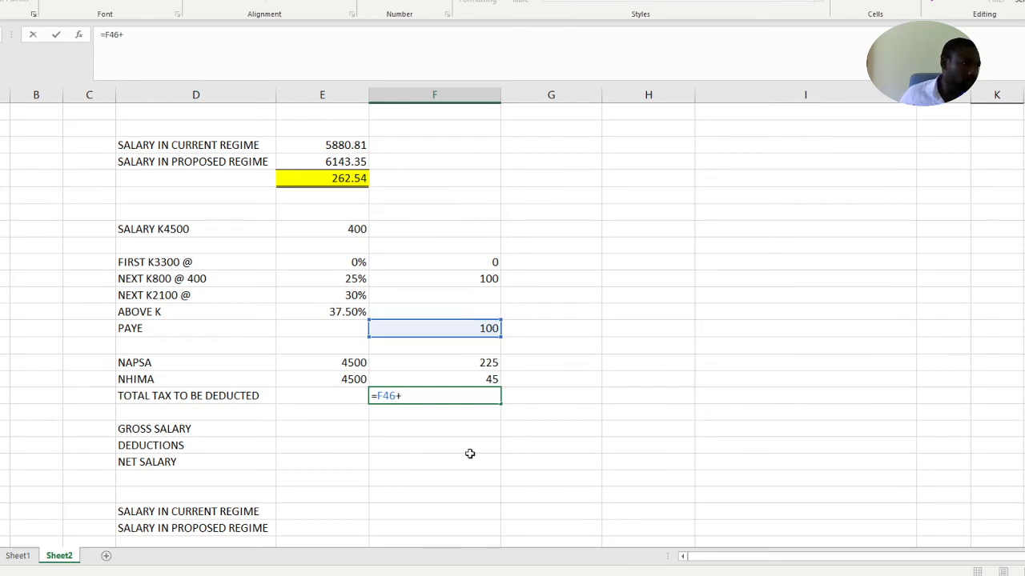
left_click(465, 362)
type("+")
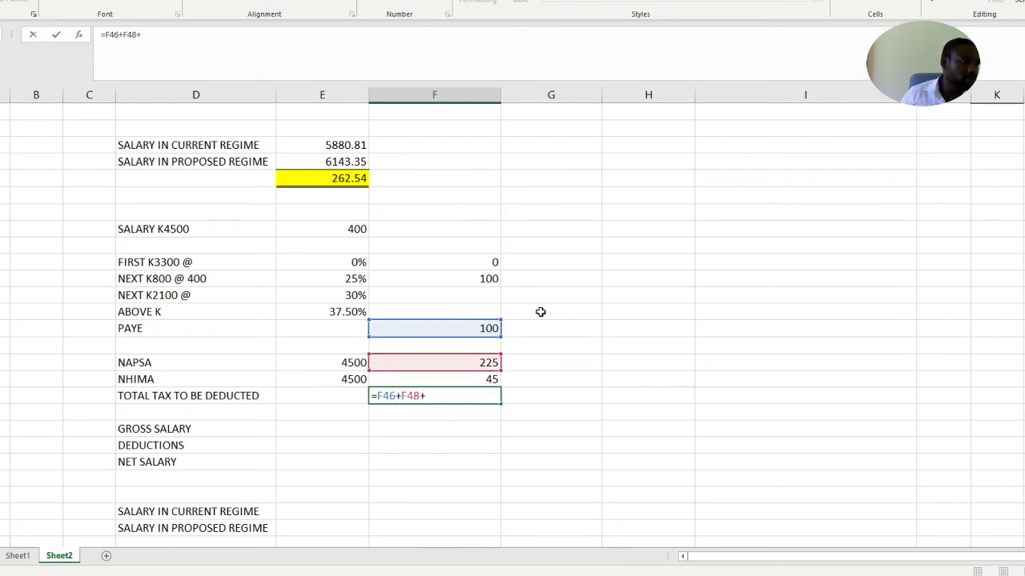
left_click(485, 377)
key("Return")
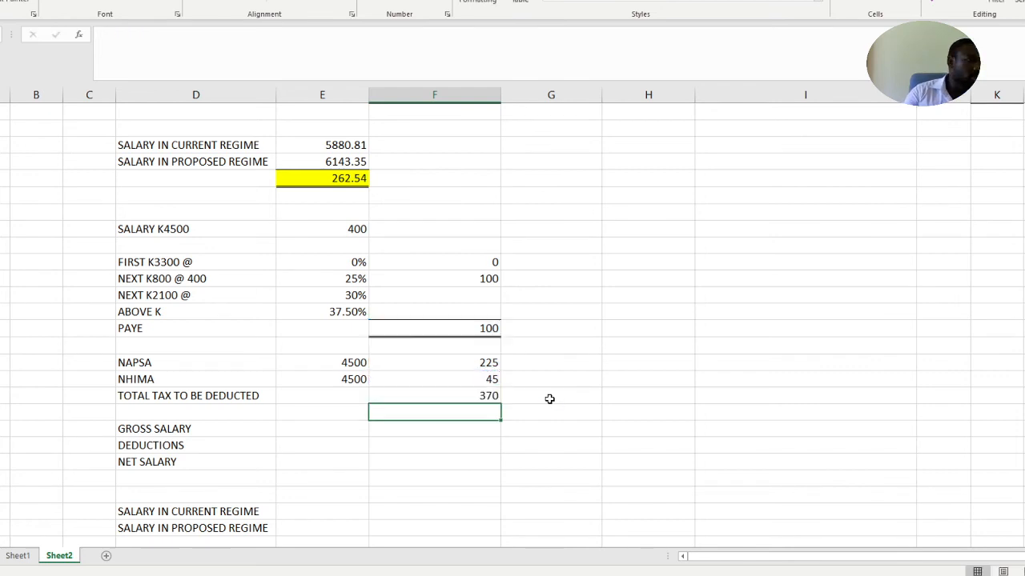
left_click(409, 396)
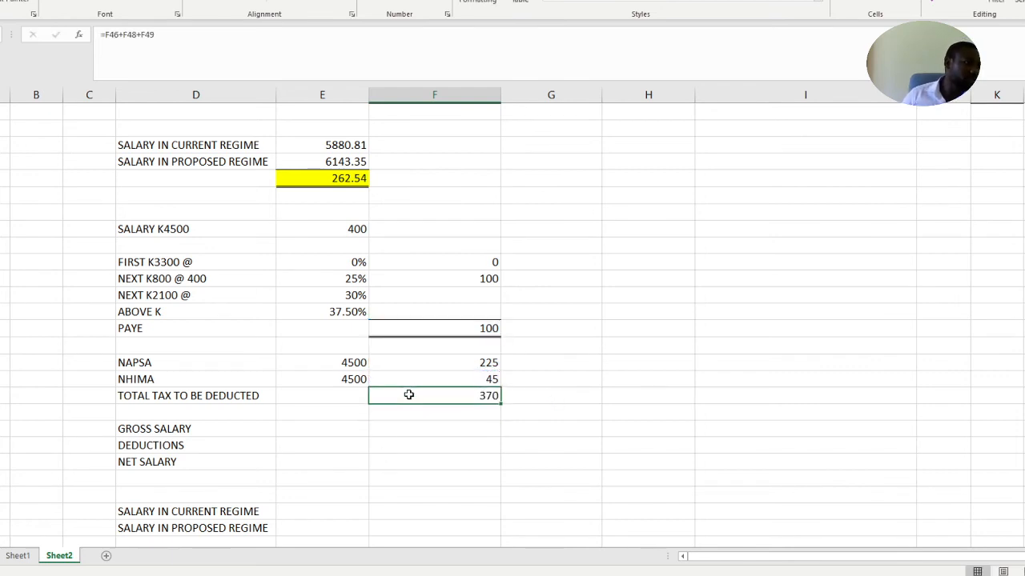
left_click(138, 3)
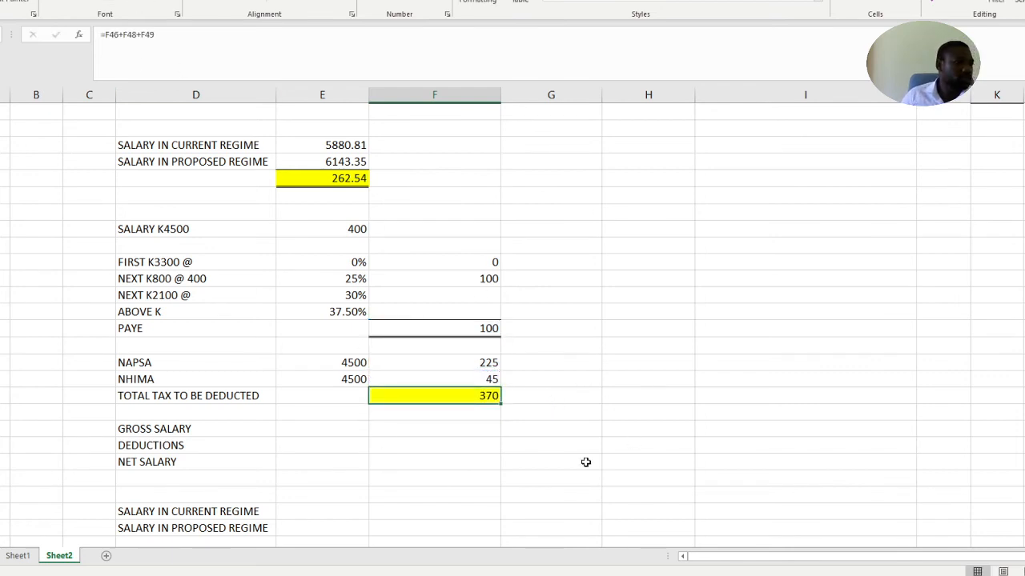
Enter 4500 as the GROSS SALARY and 370 as the DEDUCTIONS for the K4500 salary
left_click(473, 452)
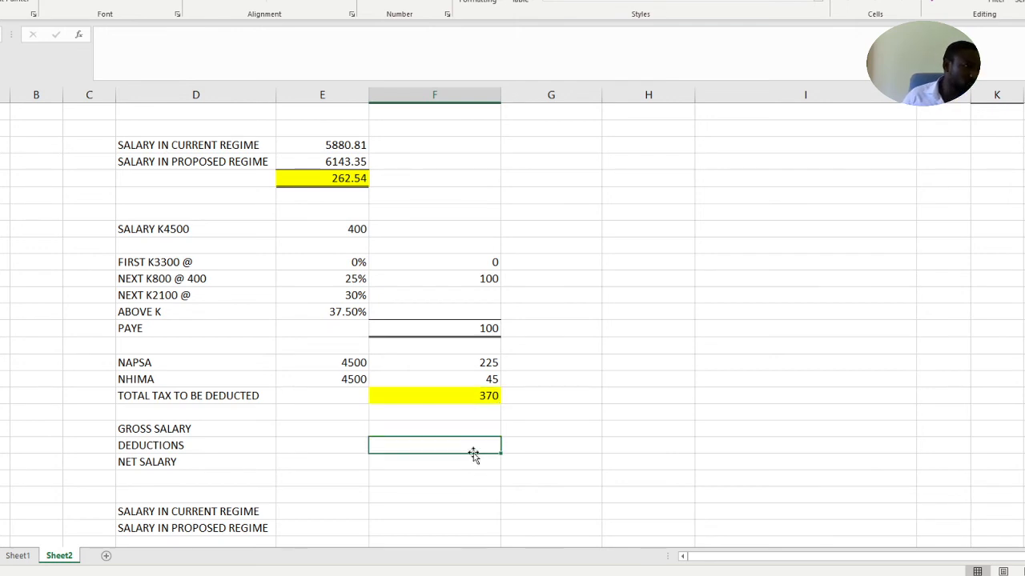
scroll(471, 448, "down", 1)
left_click(407, 393)
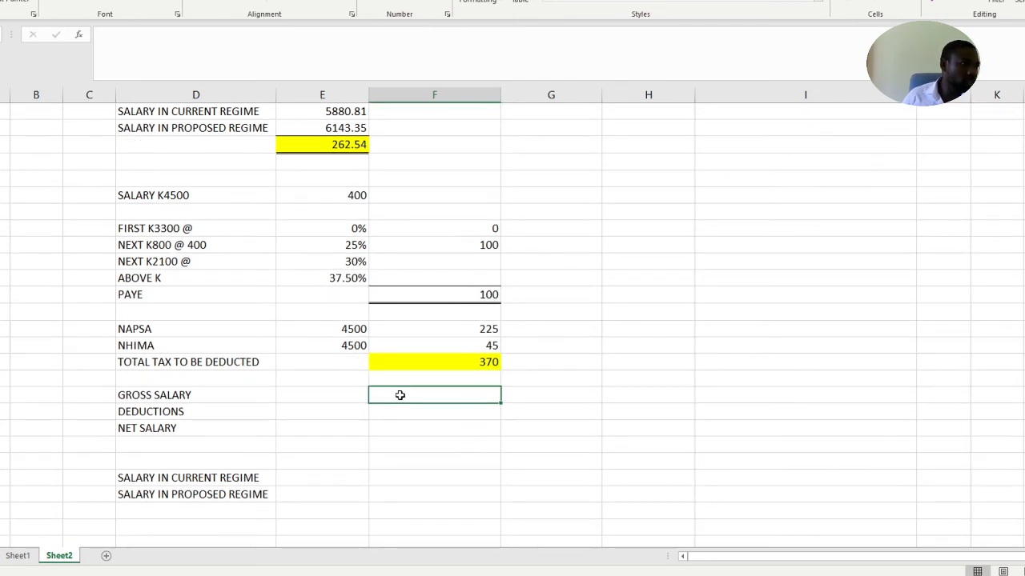
type("4")
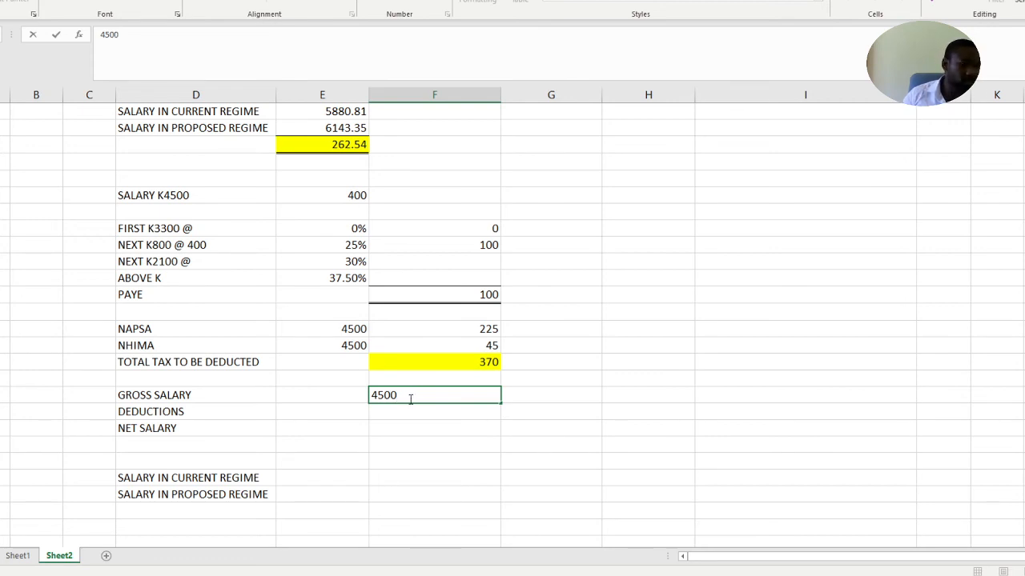
type("500")
key("Return")
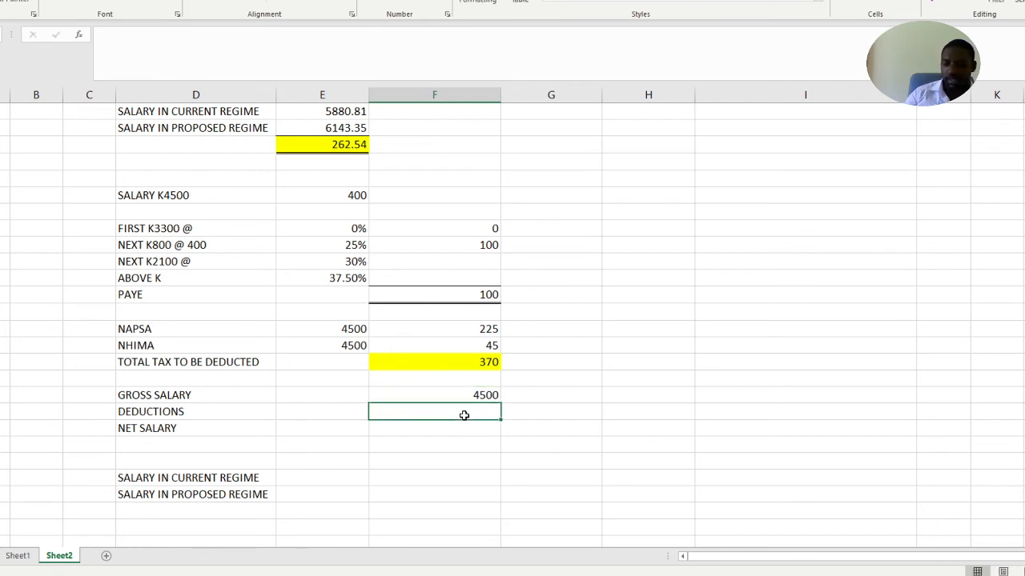
type("370")
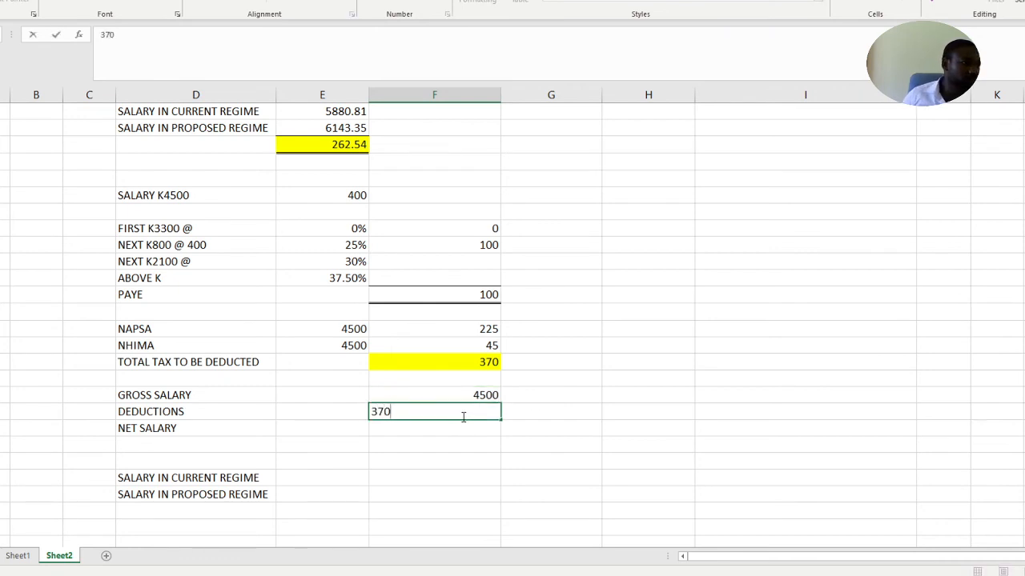
Calculate the K4500 salary's NET SALARY by subtracting deductions from gross salary with the formula =F52-F53
left_click(453, 430)
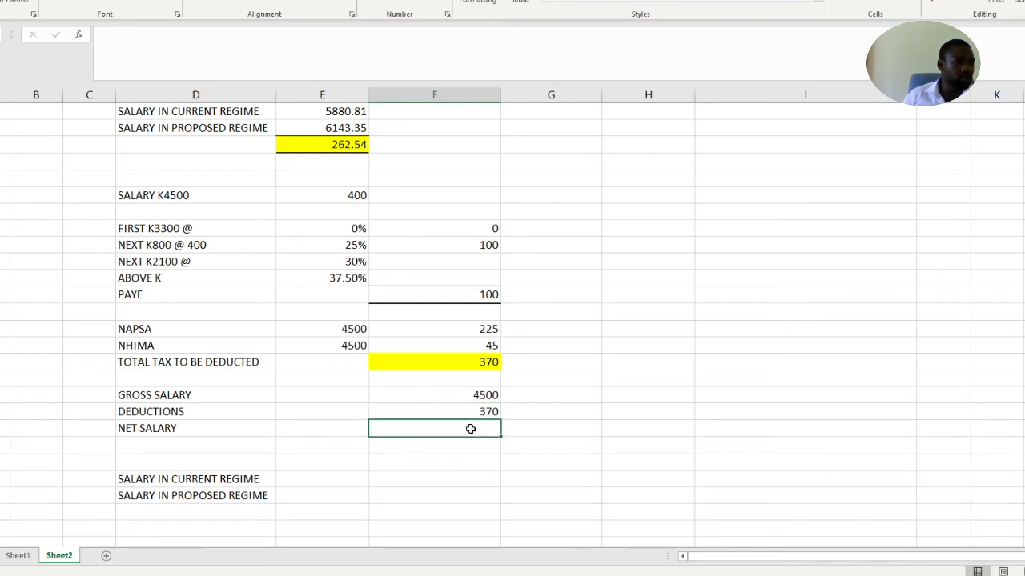
type("=")
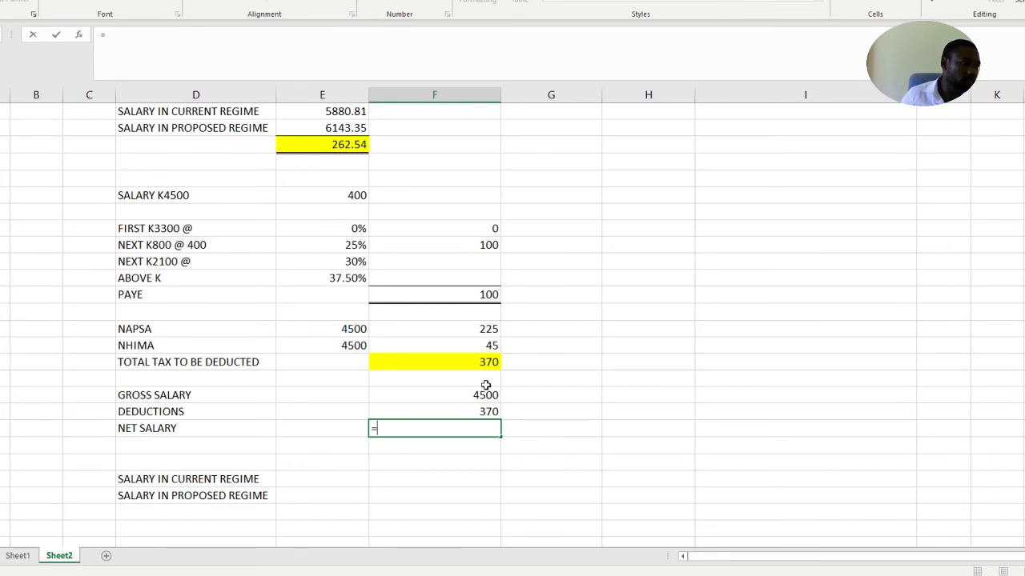
left_click(478, 394)
type("-")
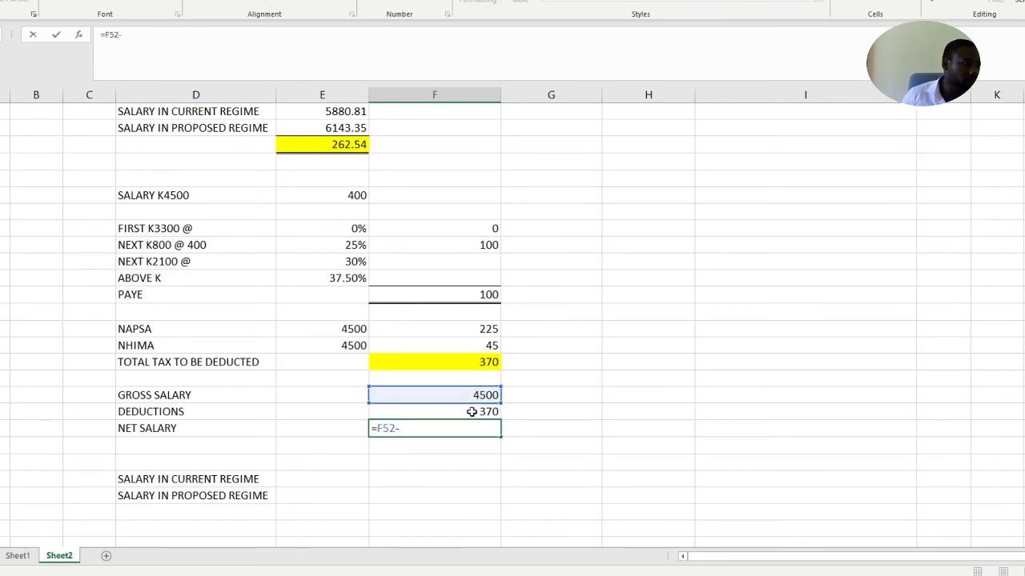
left_click(470, 412)
key("Return")
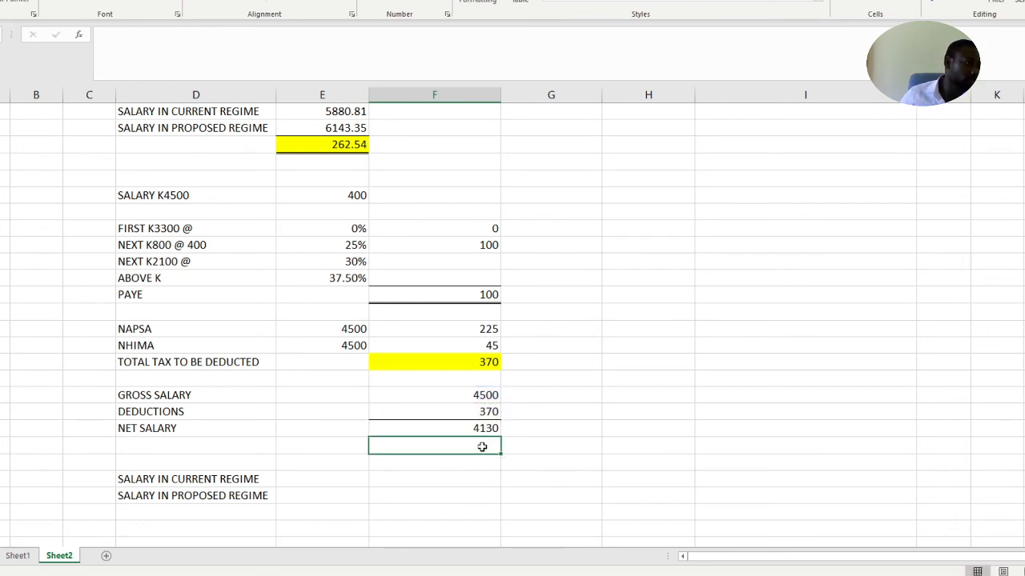
Freeze the worksheet panes with the rows from the sheet's beginning through the Above k6200 tax band selected
left_click(610, 446)
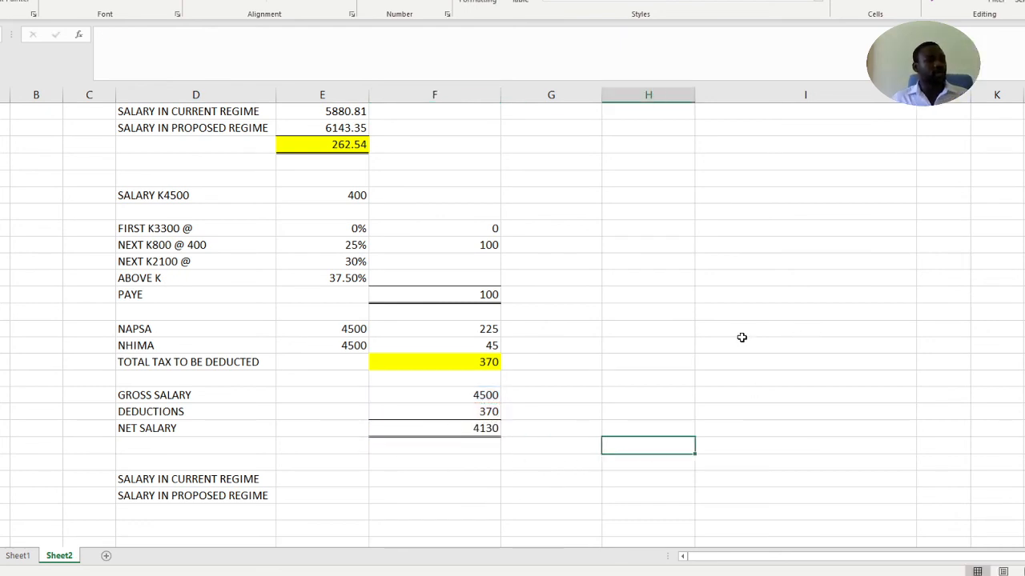
scroll(744, 334, "up", 1)
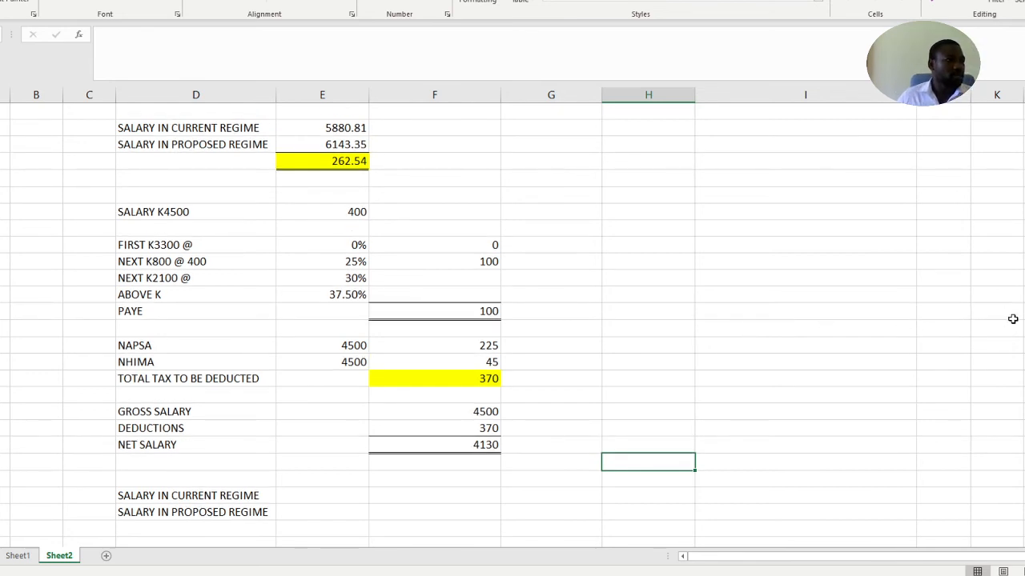
scroll(1017, 316, "down", 1)
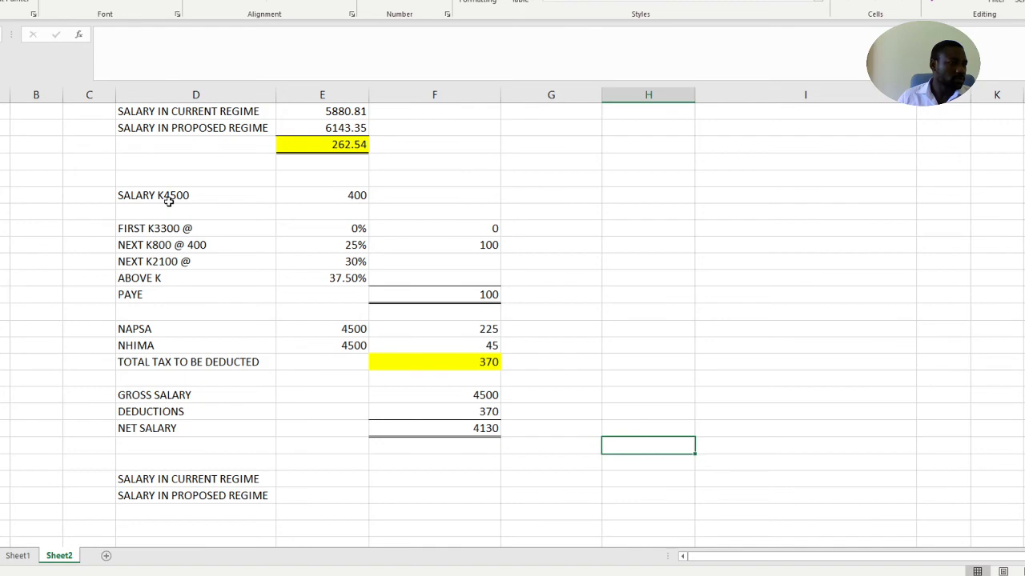
scroll(169, 202, "up", 9)
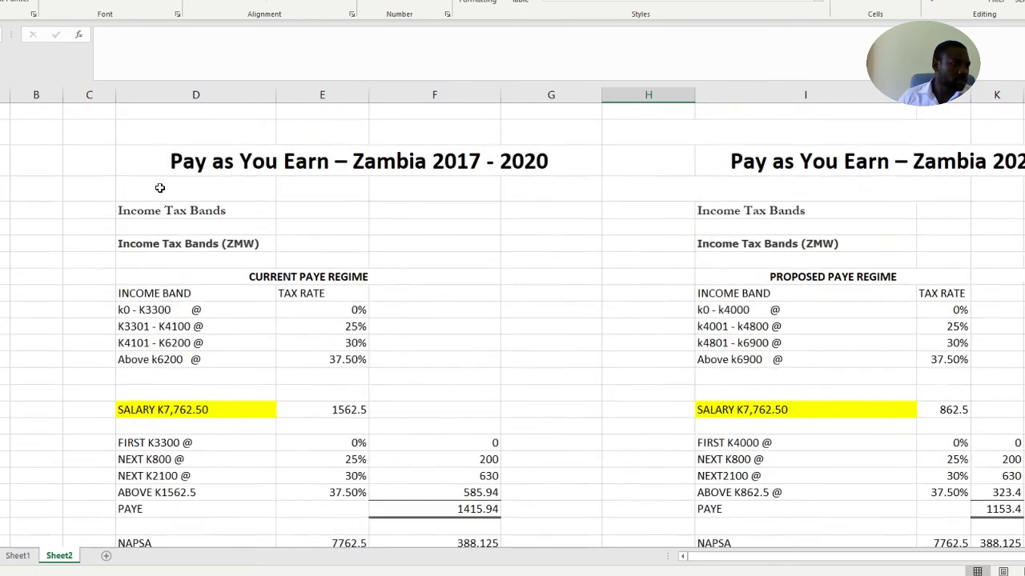
scroll(161, 188, "up", 1)
left_click_drag(4, 111, 4, 276)
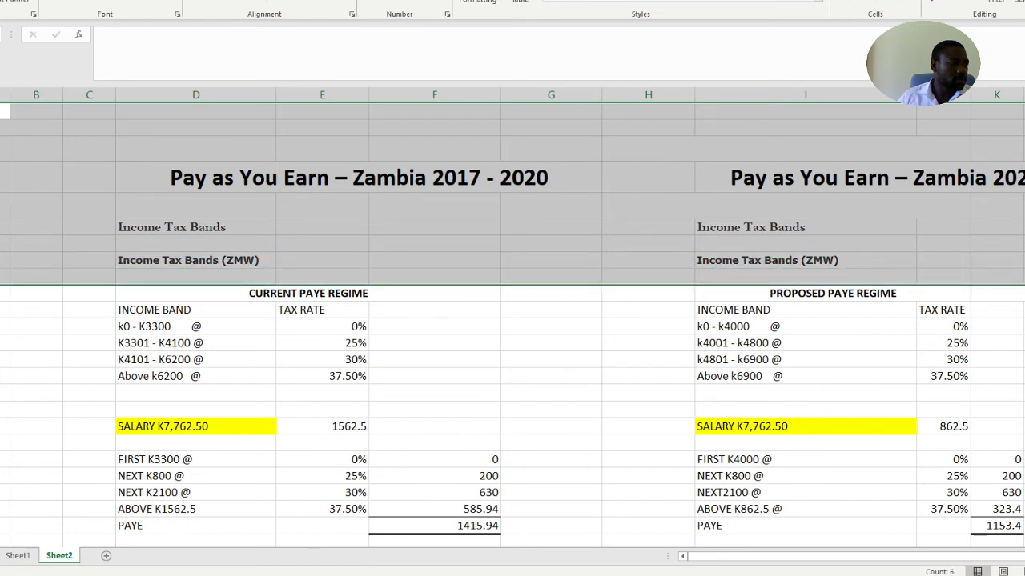
left_click_drag(4, 276, 4, 376)
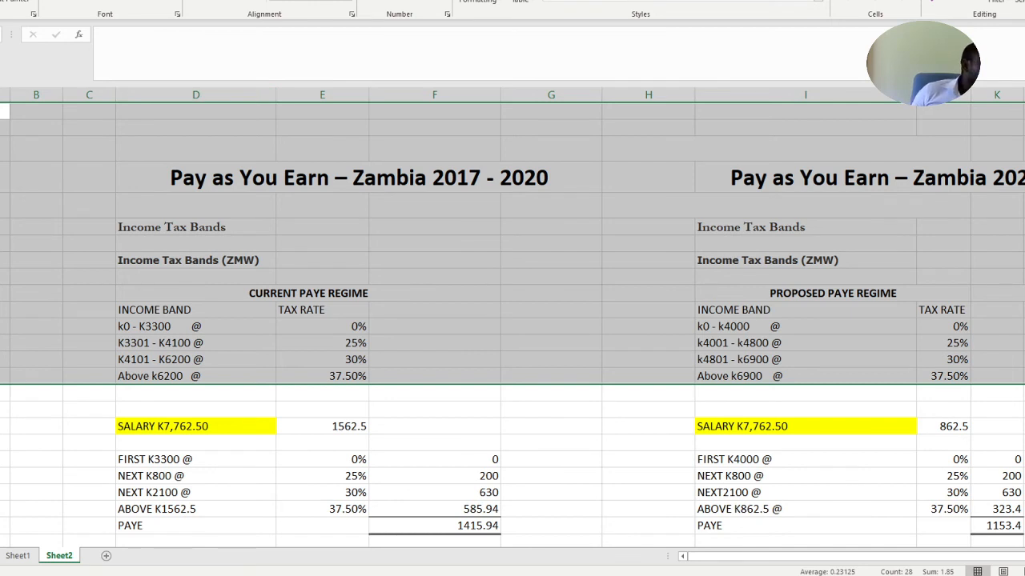
left_click(292, 0)
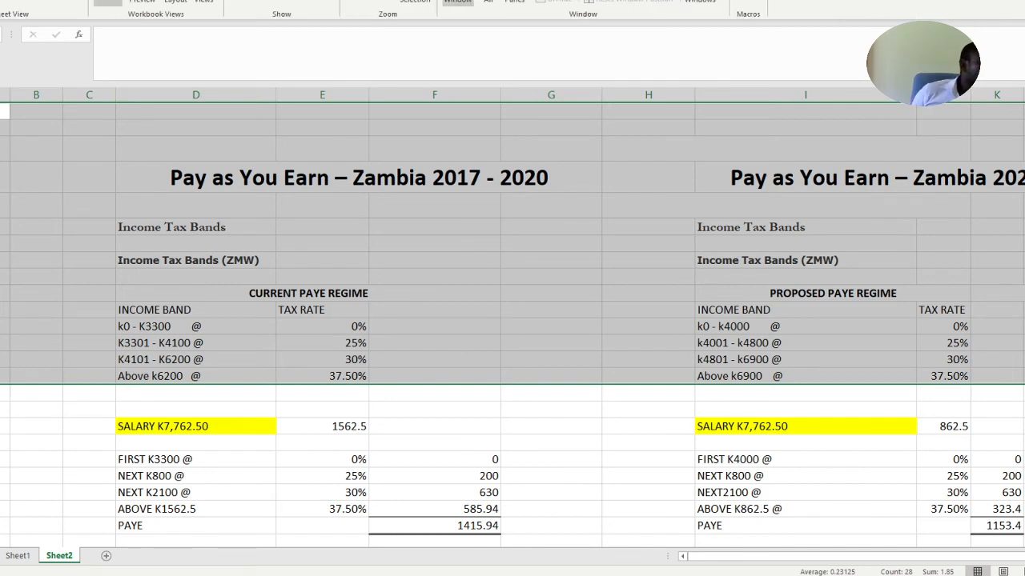
left_click(515, 2)
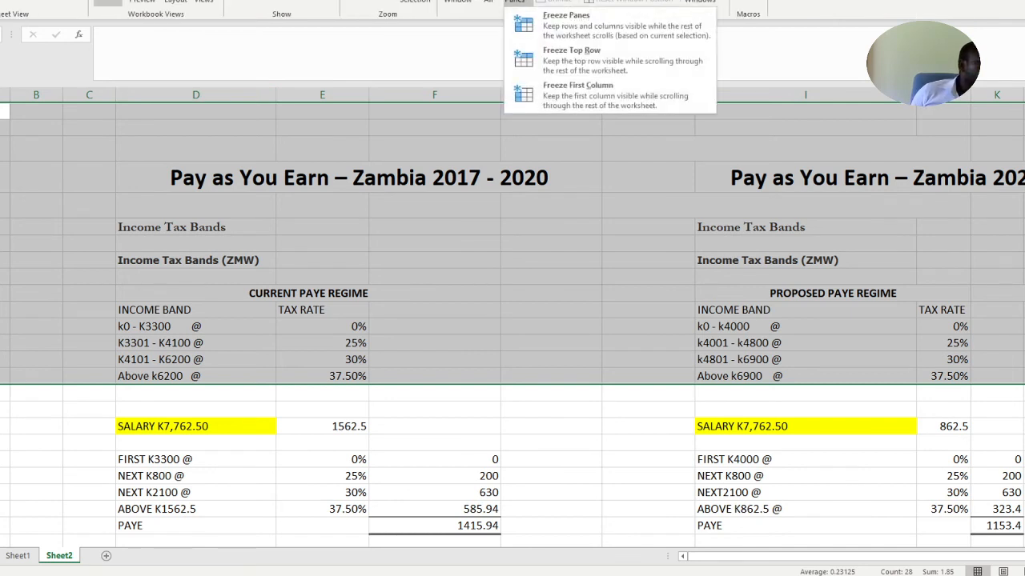
left_click(588, 26)
Check that the tax regime headings stay in view above the K7,762.50 and K4500 salary calculations
scroll(588, 283, "down", 1)
scroll(589, 284, "down", 3)
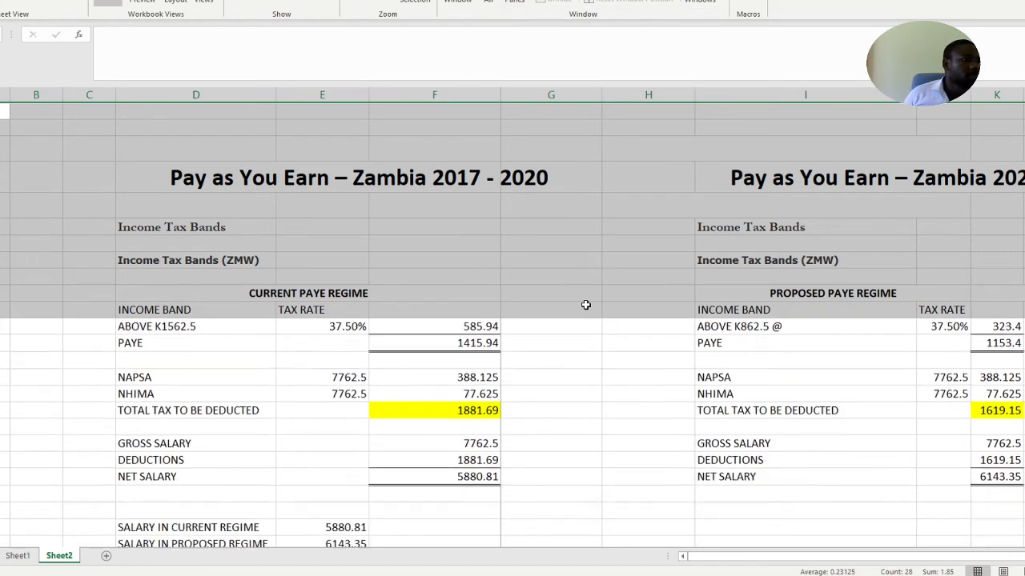
left_click(636, 392)
scroll(614, 362, "down", 1)
scroll(615, 361, "up", 1)
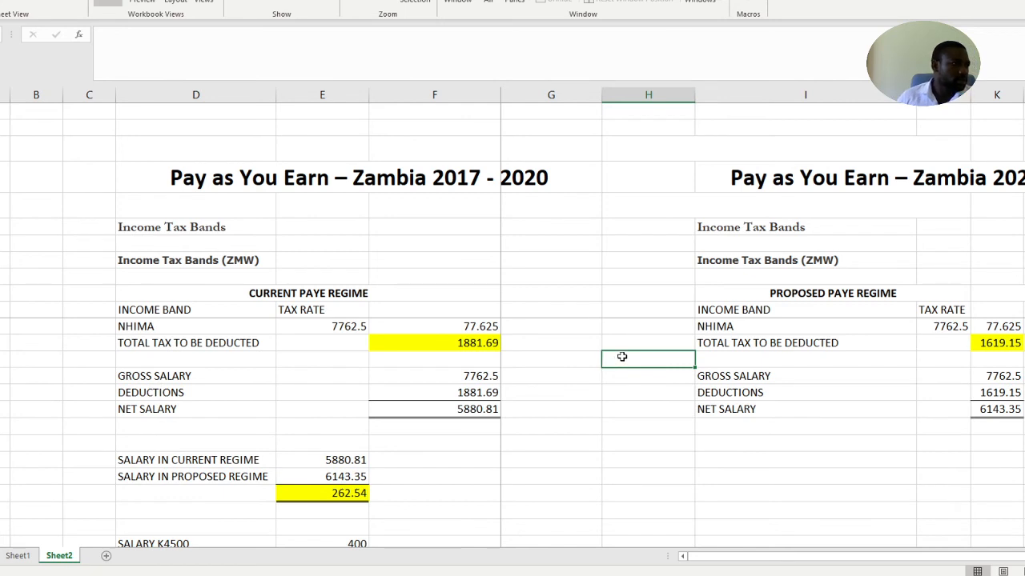
scroll(618, 359, "down", 1)
scroll(622, 356, "down", 2)
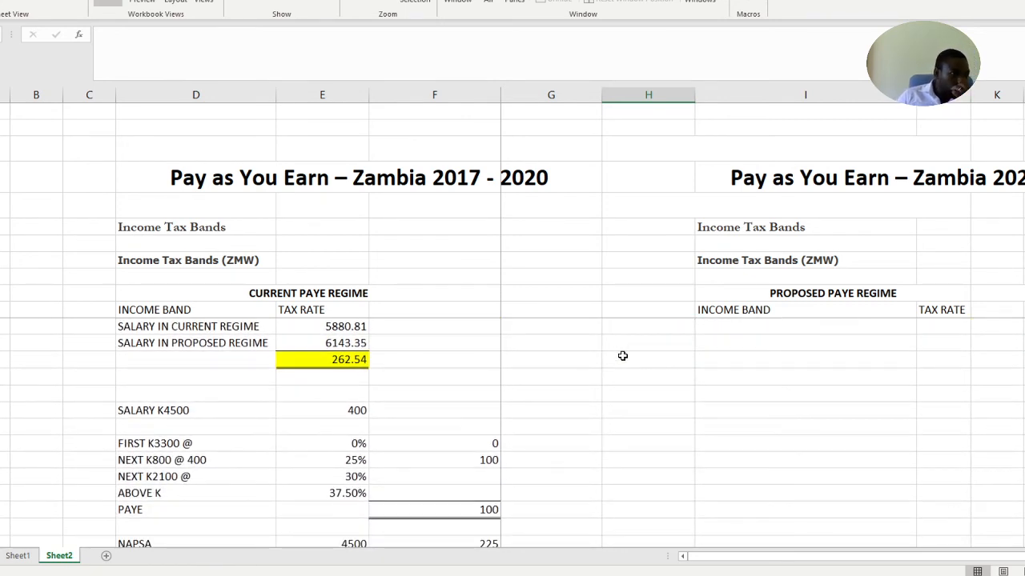
scroll(622, 357, "up", 1)
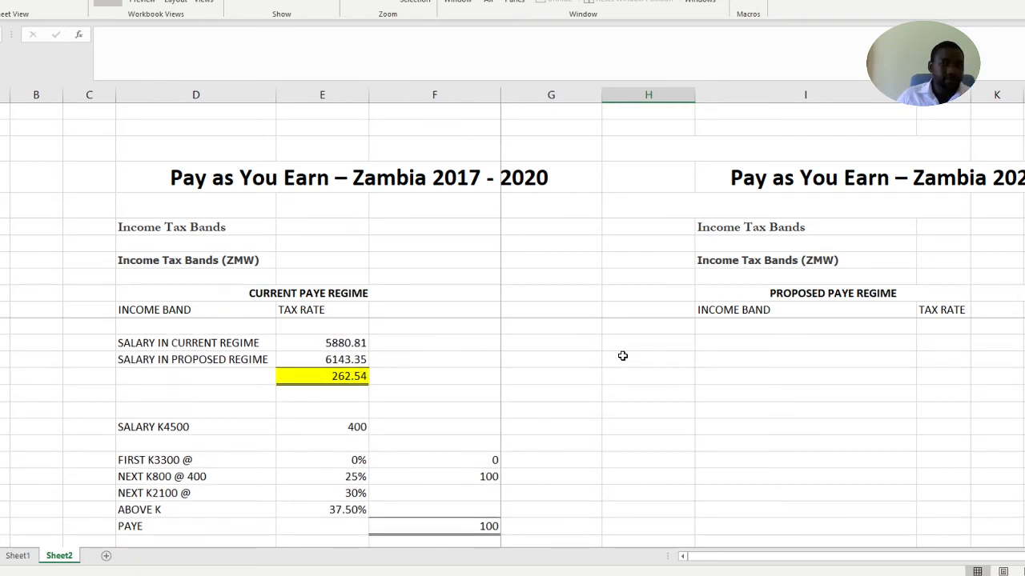
scroll(622, 356, "up", 1)
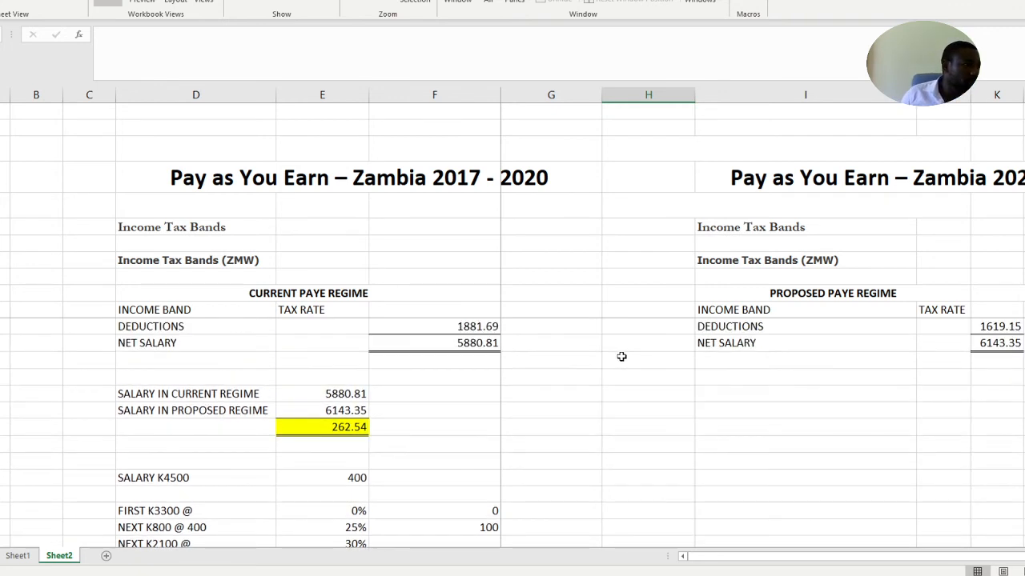
scroll(610, 359, "up", 1)
Copy the labels from SALARY K4500 through SALARY IN PROPOSED REGIME in column D to the same rows of column I
scroll(611, 359, "down", 1)
scroll(610, 360, "down", 2)
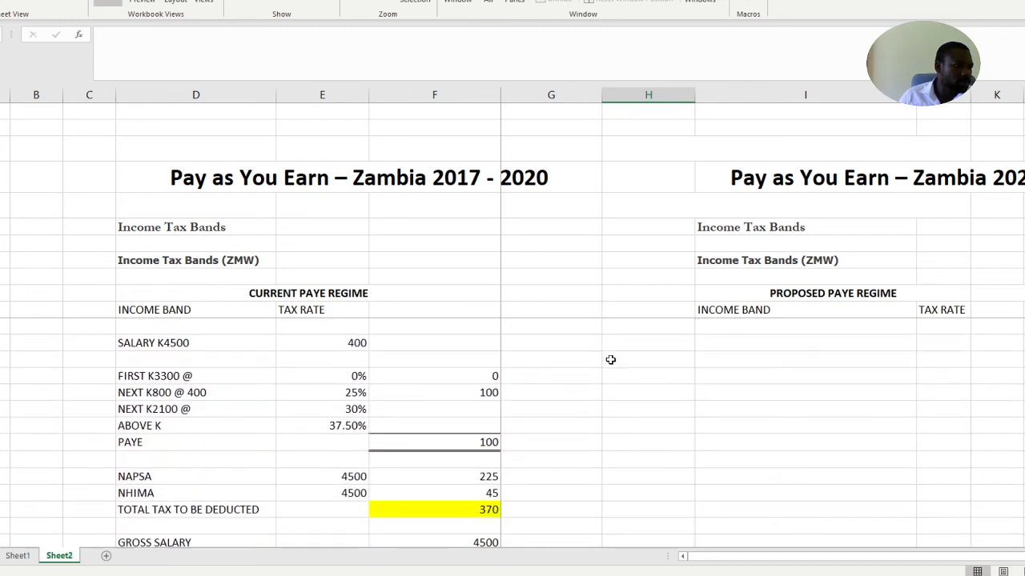
left_click(157, 343)
left_click_drag(153, 342, 227, 510)
key("ctrl+c")
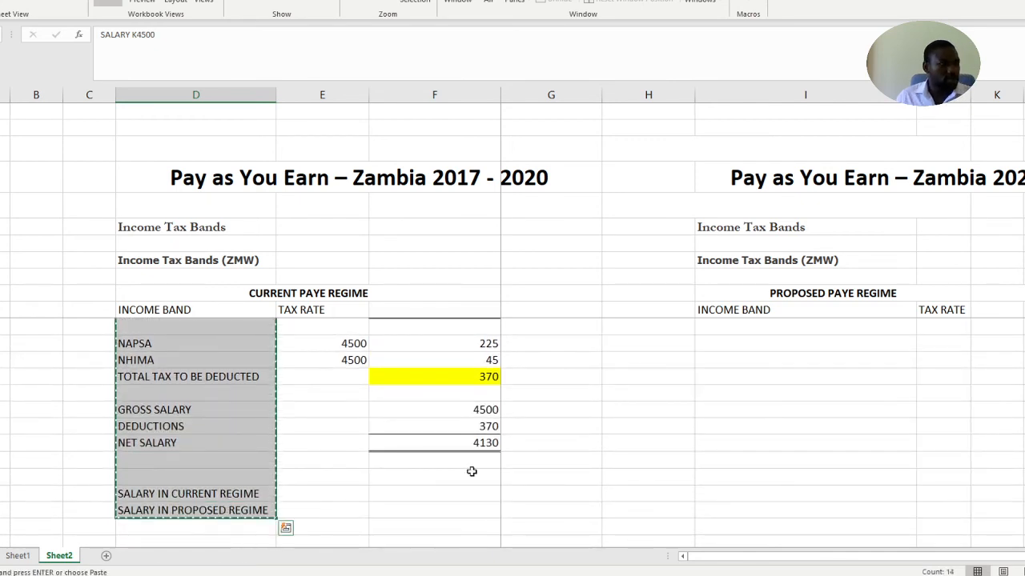
scroll(620, 455, "up", 4)
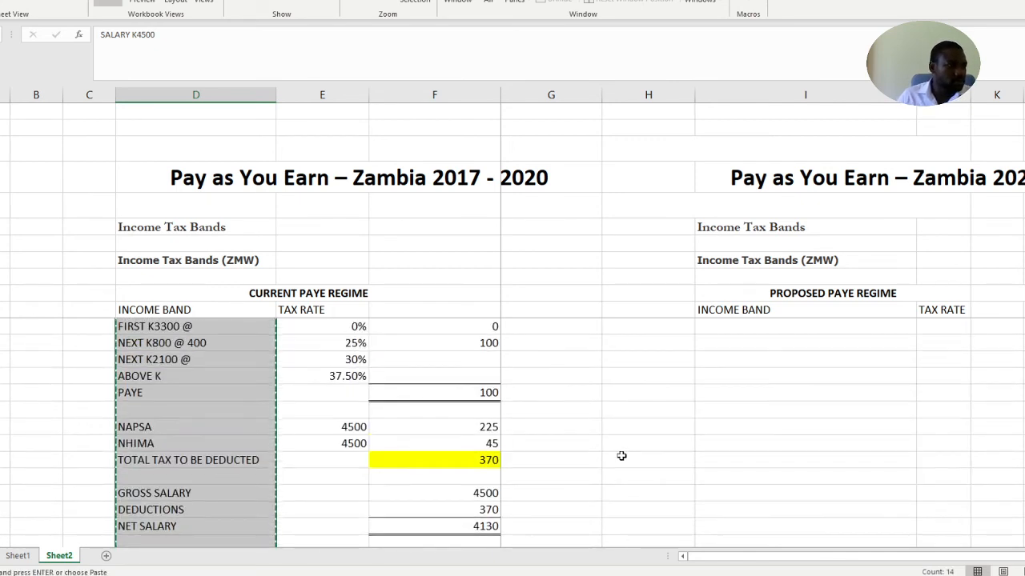
left_click(771, 394)
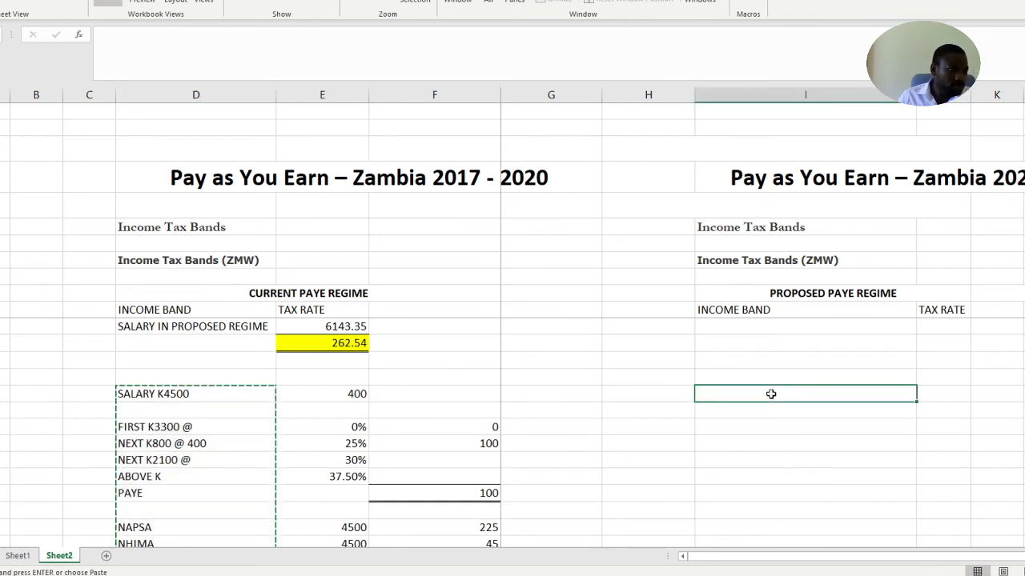
key("ctrl+v")
scroll(915, 378, "down", 5)
scroll(915, 376, "up", 7)
scroll(917, 373, "down", 3)
left_click(988, 420)
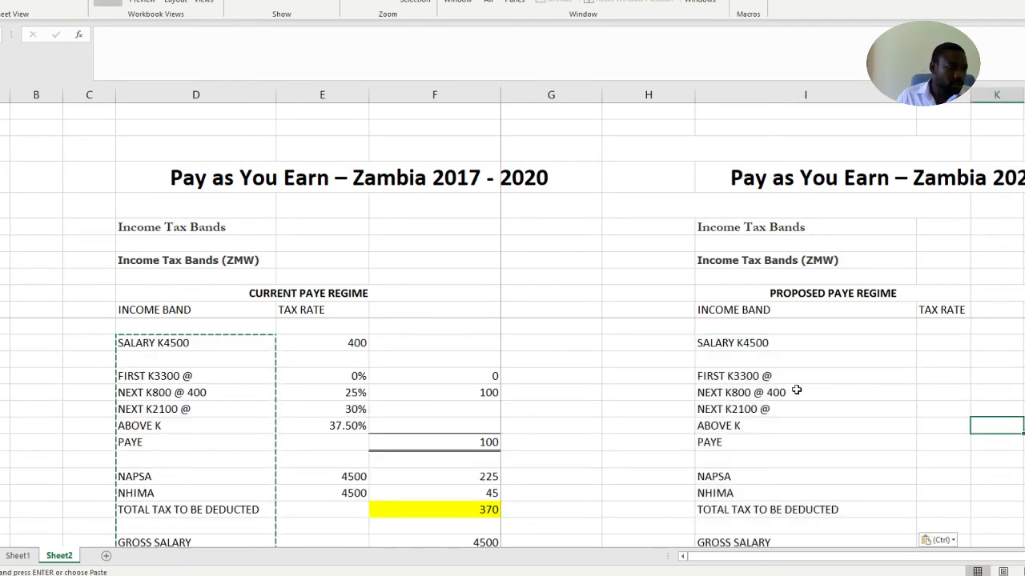
key("Escape")
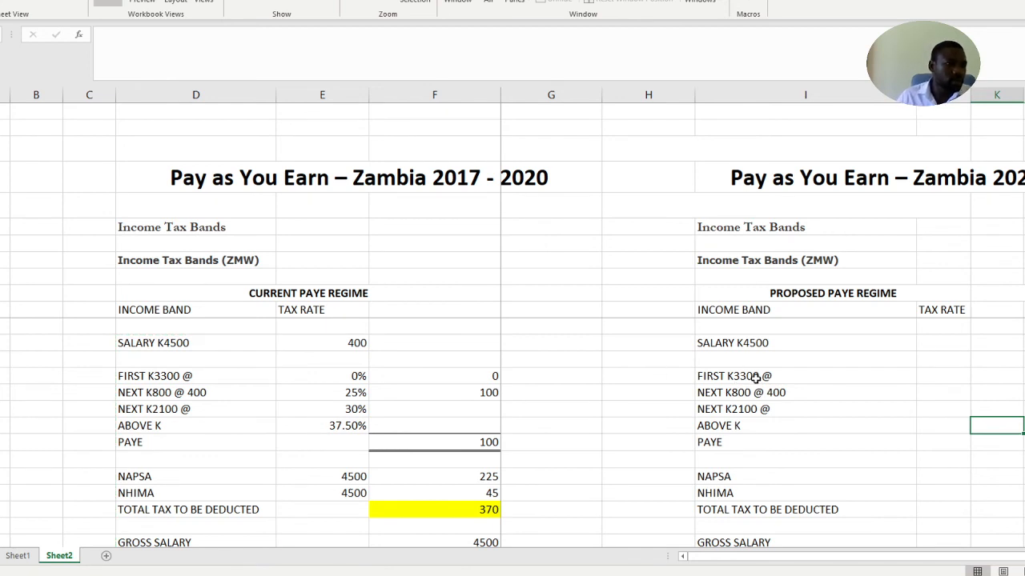
Change the first band label of the K4500 salary under the proposed regime to FIRST K4000 @
double_click(759, 376)
key("BackSpace")
key("BackSpace")
key("BackSpace")
key("BackSpace")
type("4000")
left_click(910, 429)
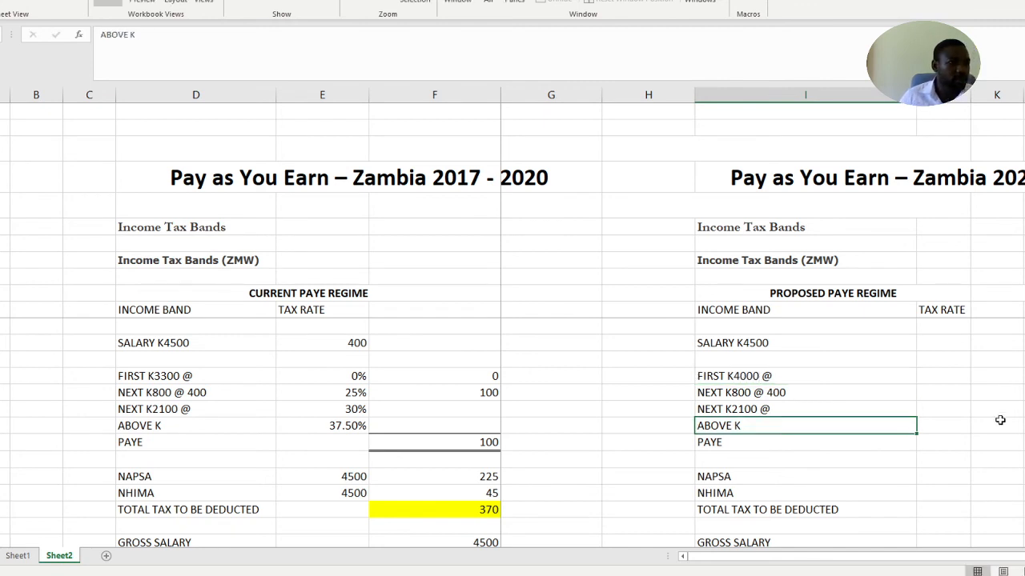
left_click(1000, 420)
Copy the K4500 salary's four tax rates, 0% to 37.50%, from column E to the matching proposed regime band rows
left_click(957, 382)
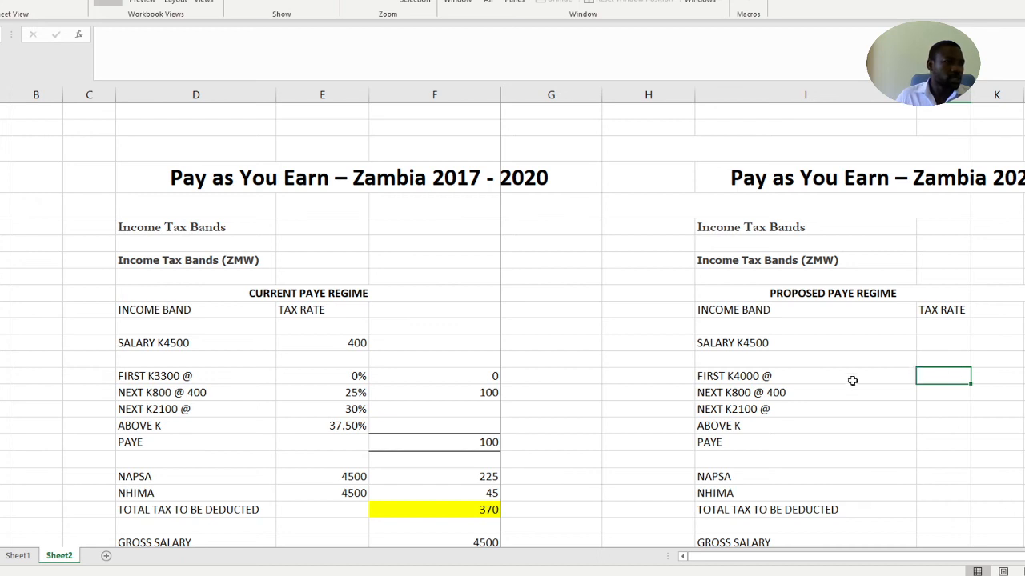
left_click_drag(334, 380, 344, 421)
key("ctrl+c")
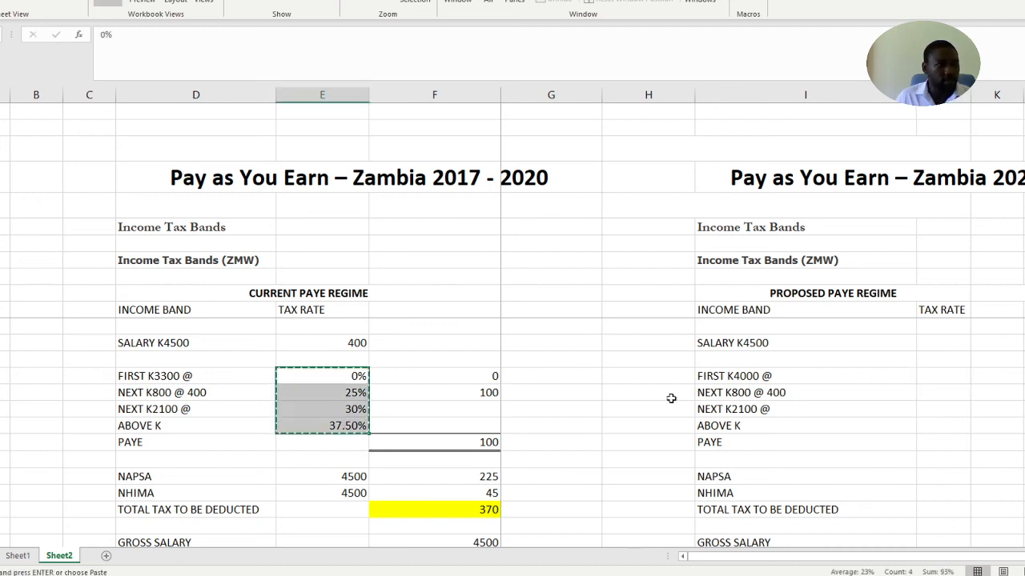
left_click(958, 376)
key("ctrl+v")
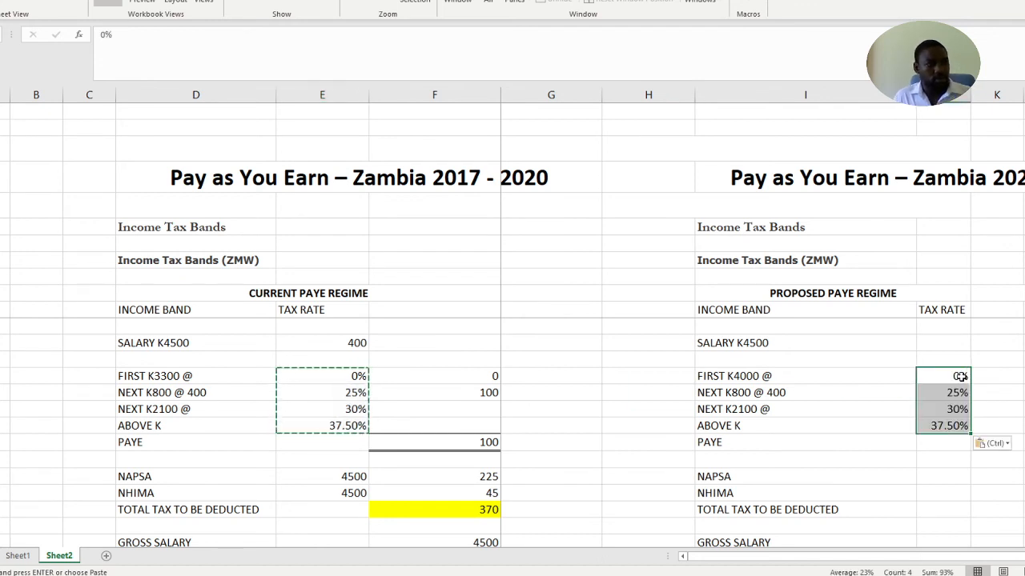
left_click(981, 494)
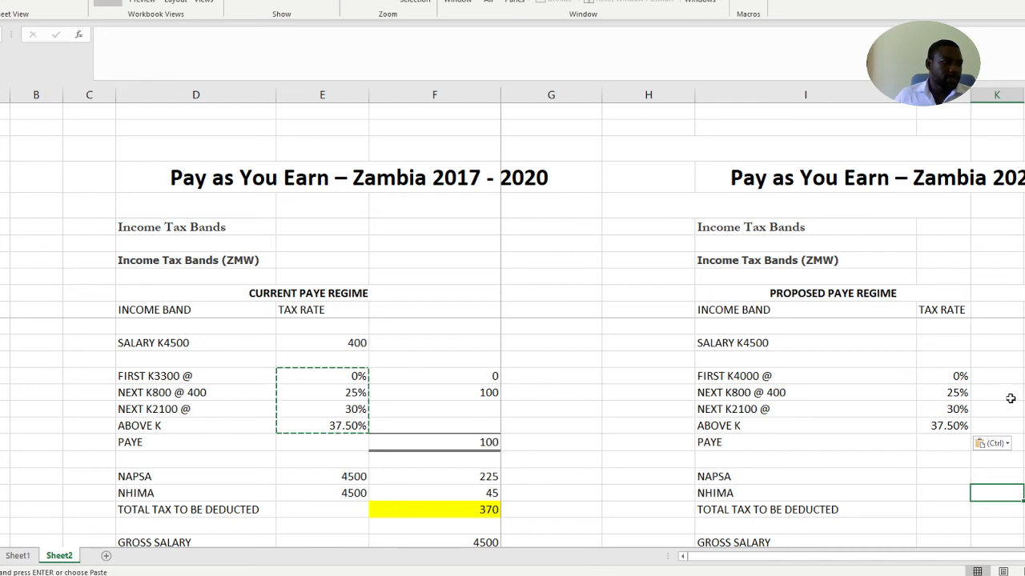
left_click(1015, 457)
left_click(1024, 444)
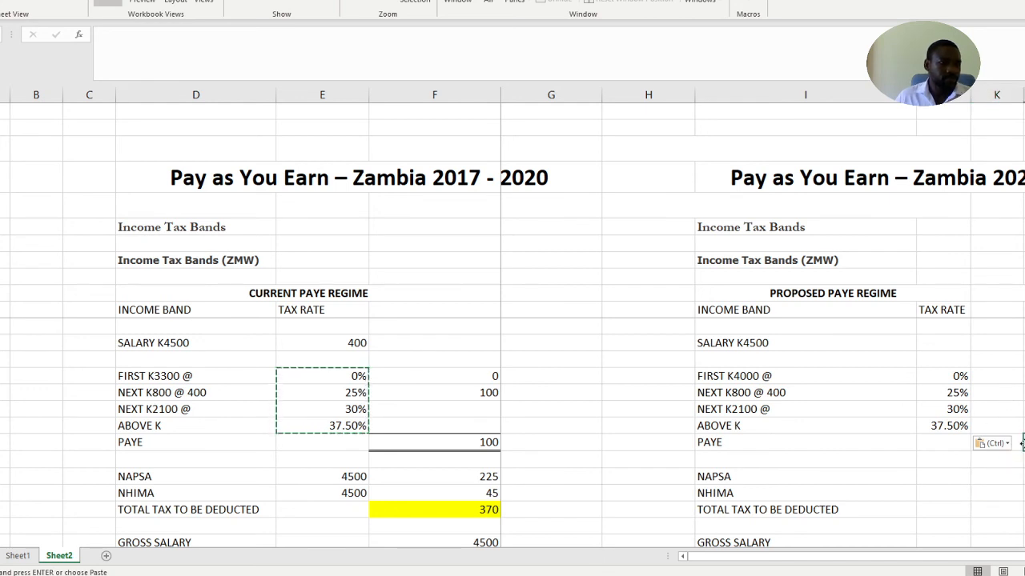
key("Escape")
Apply a top and double bottom border to the proposed regime's PAYE amount cell in column K for the K4500 salary
left_click(990, 450)
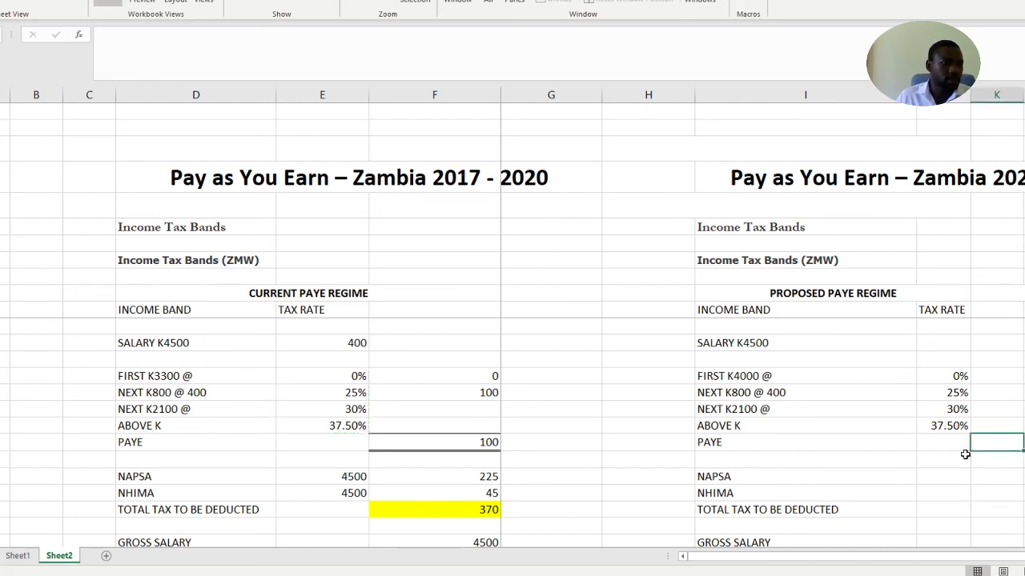
left_click(3, 0)
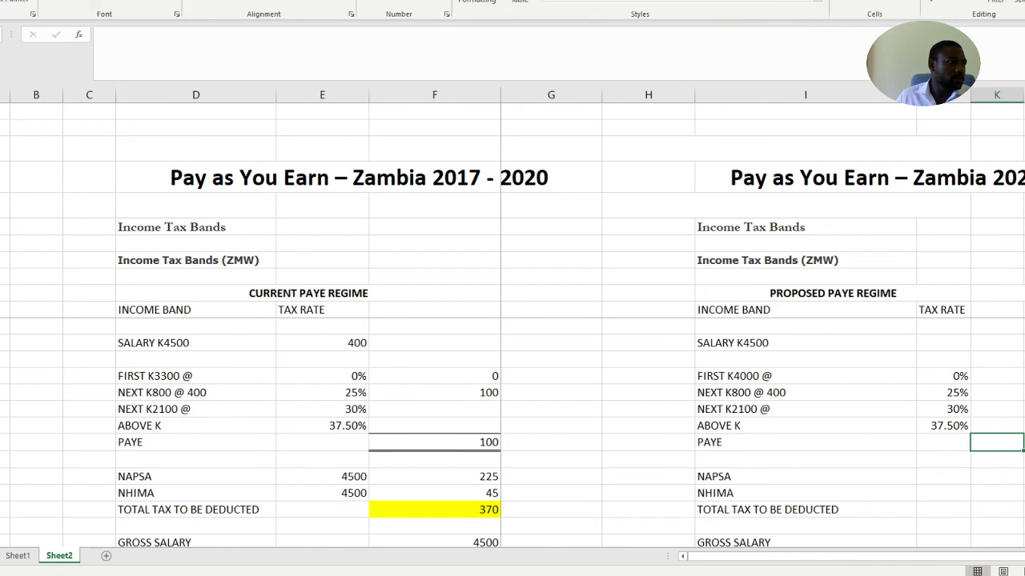
left_click(990, 489)
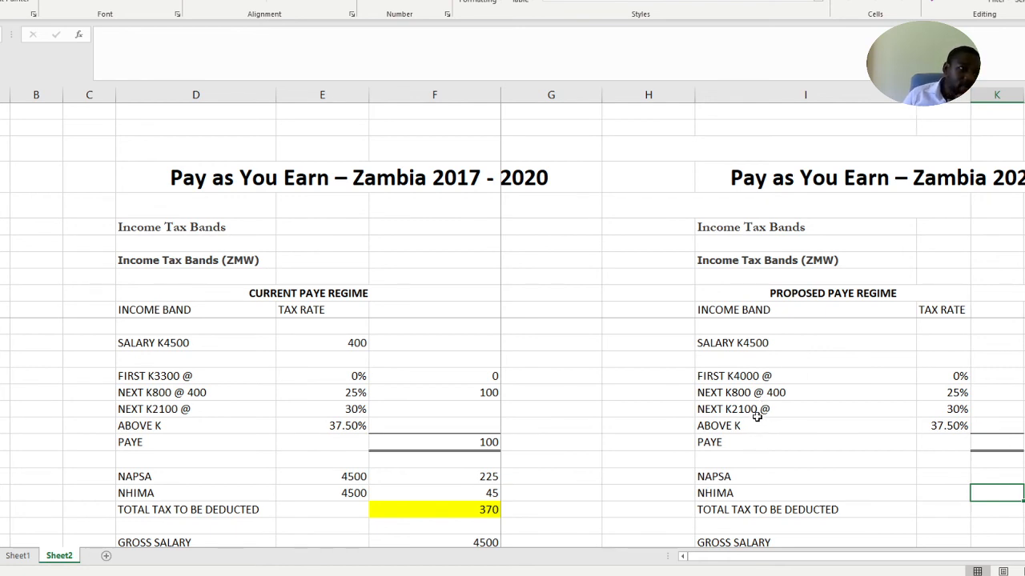
Remove the 400 from the proposed regime's second band label so it reads NEXT K800 @
double_click(814, 389)
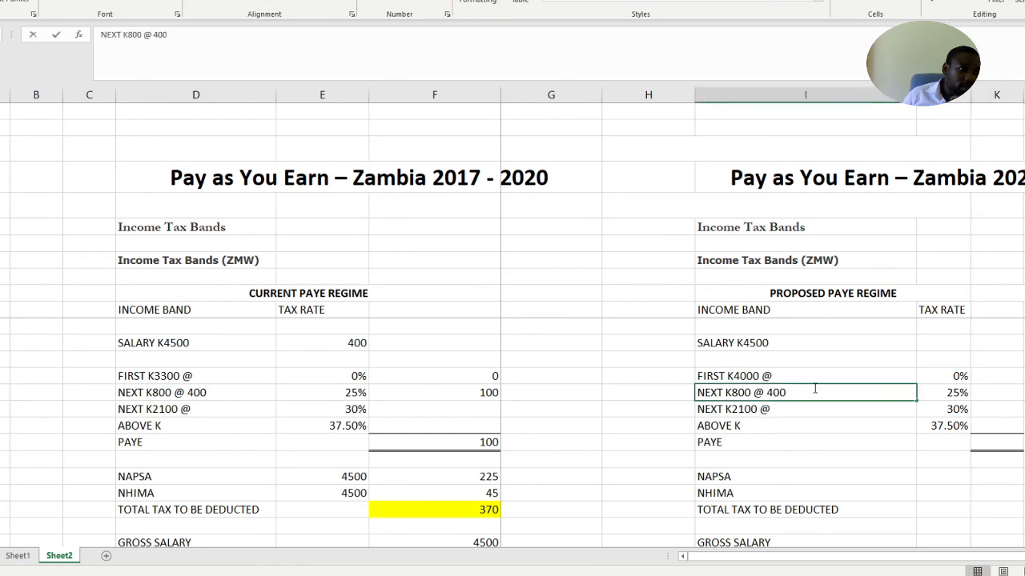
key("BackSpace")
key("BackSpace")
key("BackSpace")
left_click(829, 459)
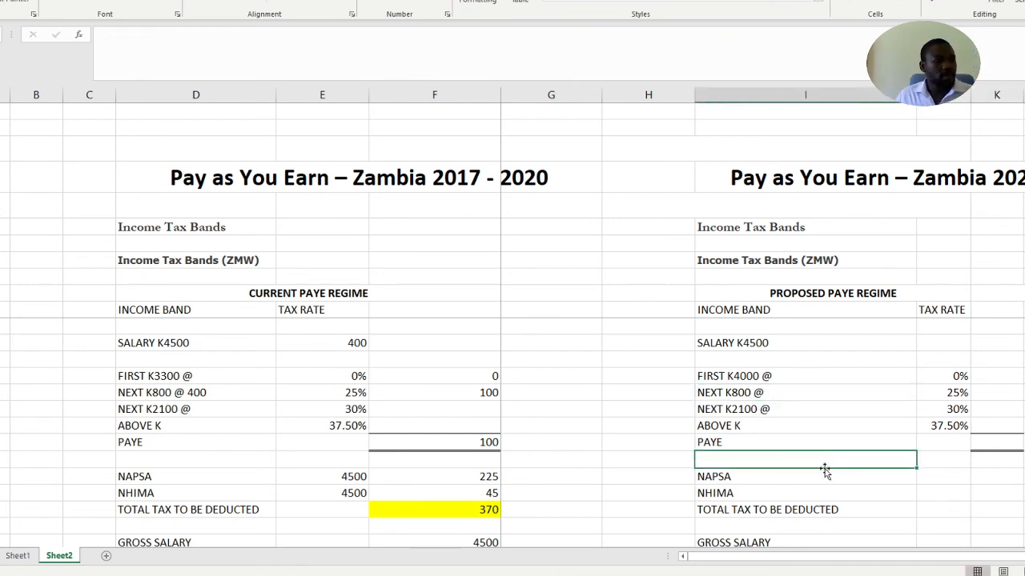
Review which proposed regime tax bands, from FIRST K4000 to ABOVE K, apply to the K4500 salary
left_click_drag(753, 376, 745, 402)
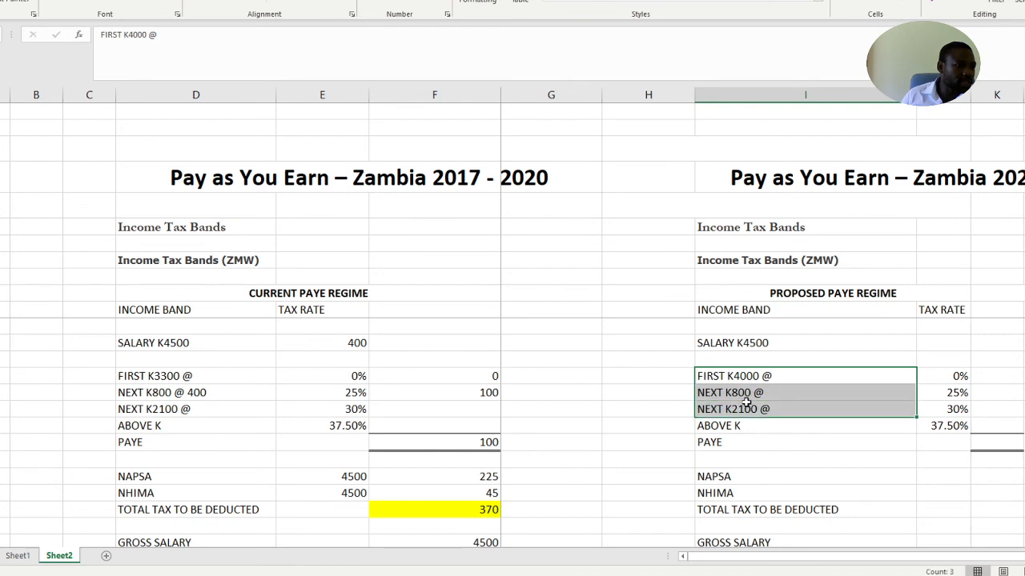
left_click(797, 428)
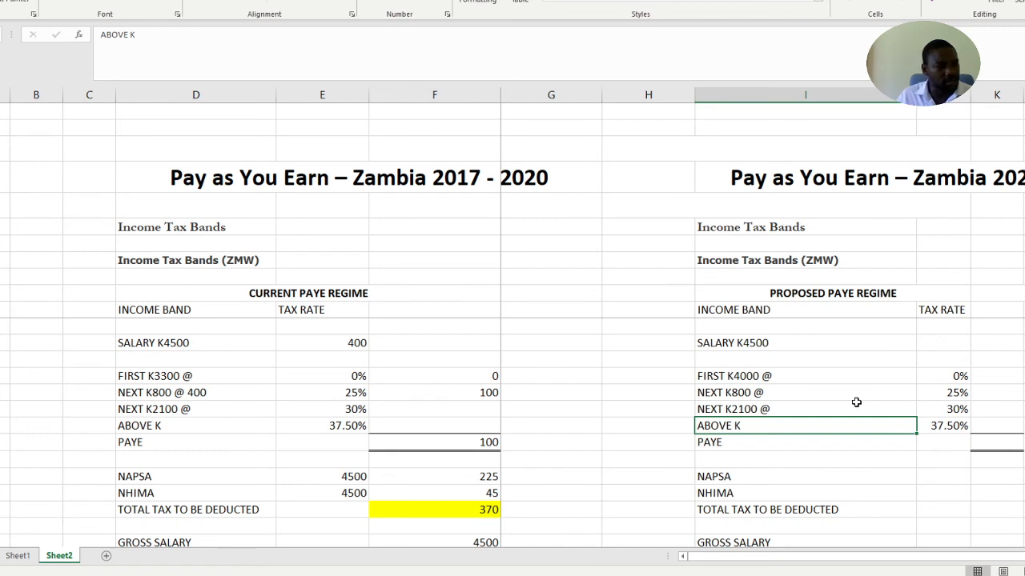
left_click(804, 407)
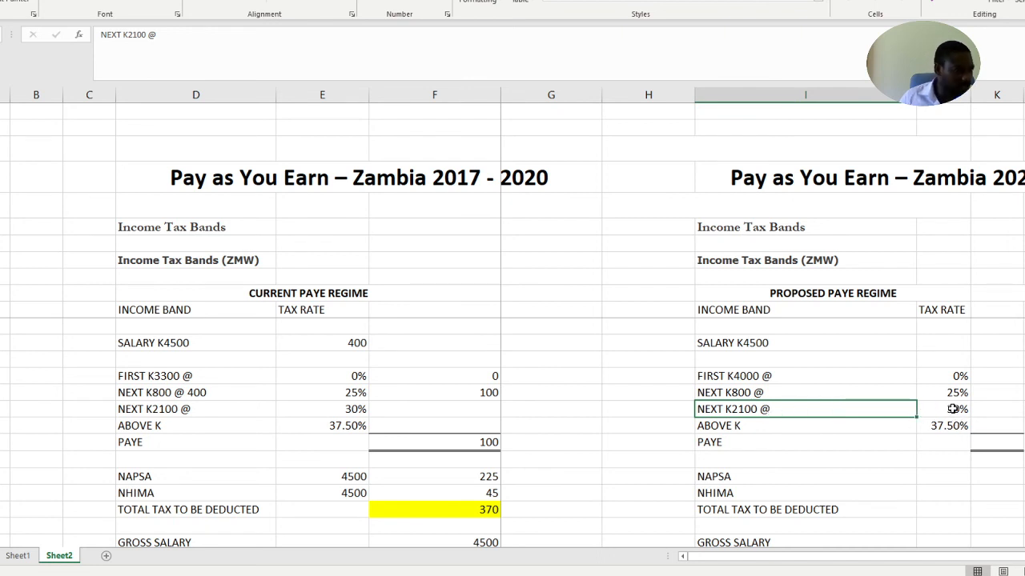
left_click(771, 376)
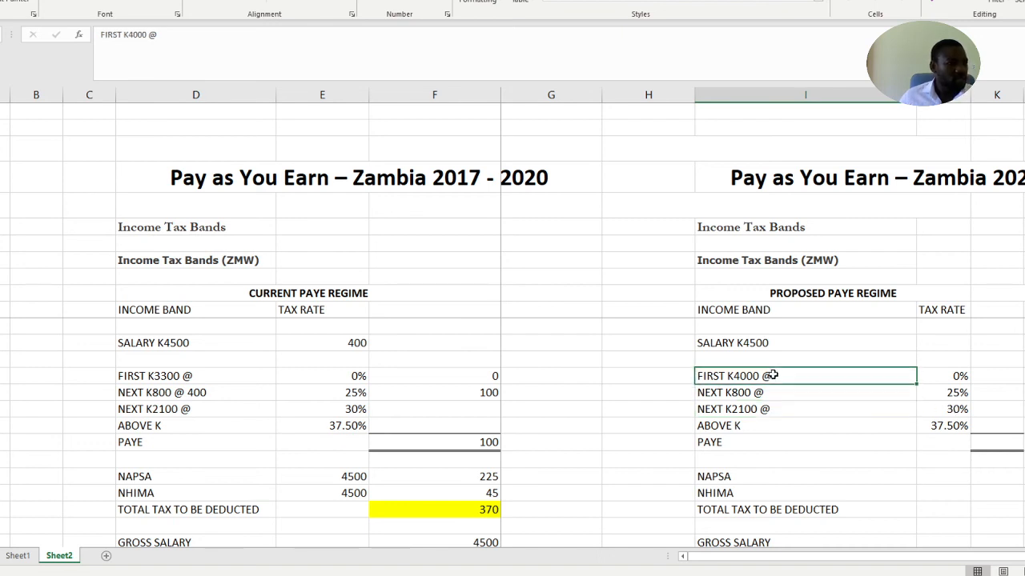
left_click_drag(771, 381, 766, 390)
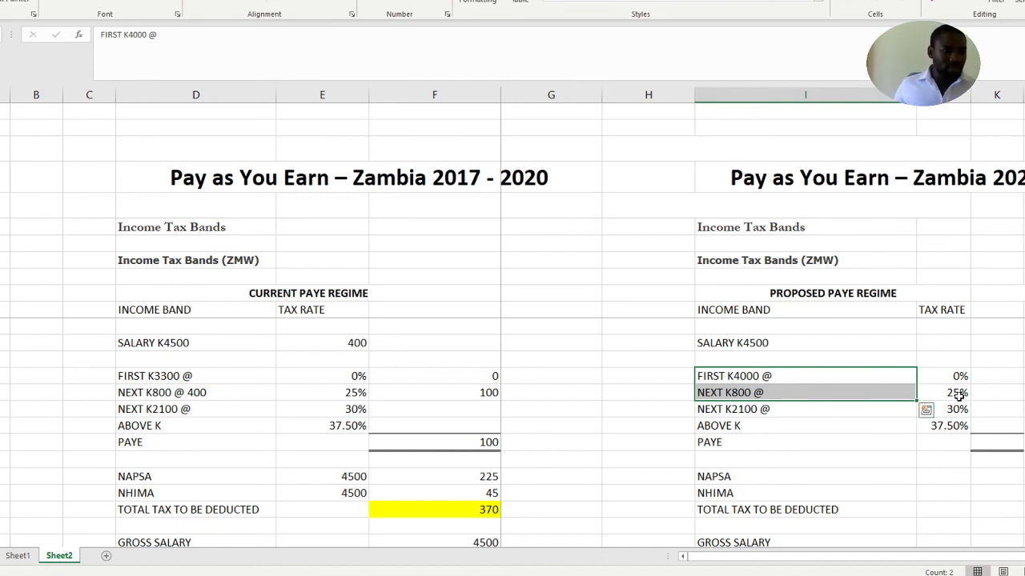
Try the formula =4500-4000 as the proposed regime's FIRST K4000 band amount, and clear it again
left_click(901, 377)
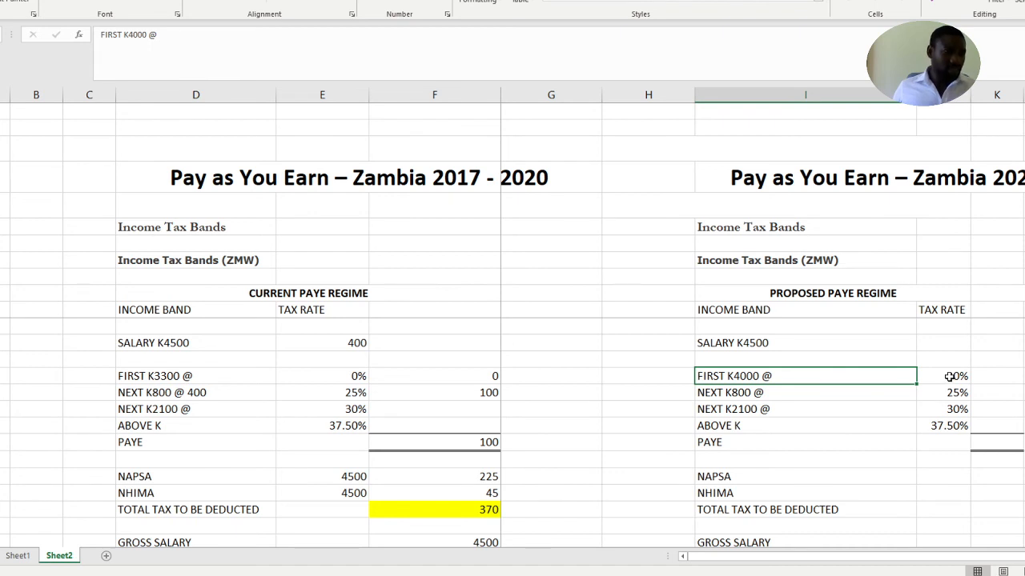
left_click(1002, 378)
left_click(1004, 377)
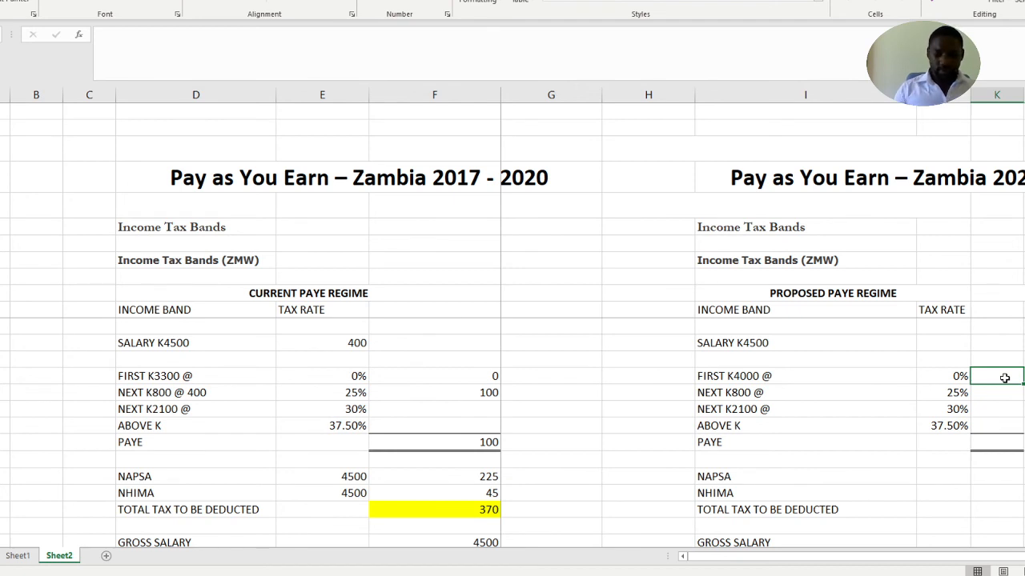
type("=")
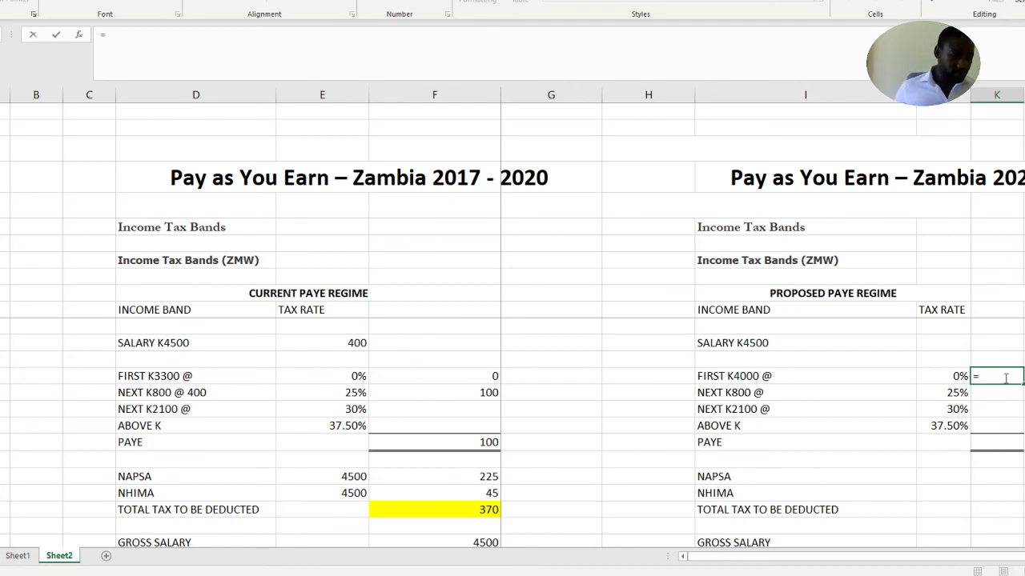
type("4500-")
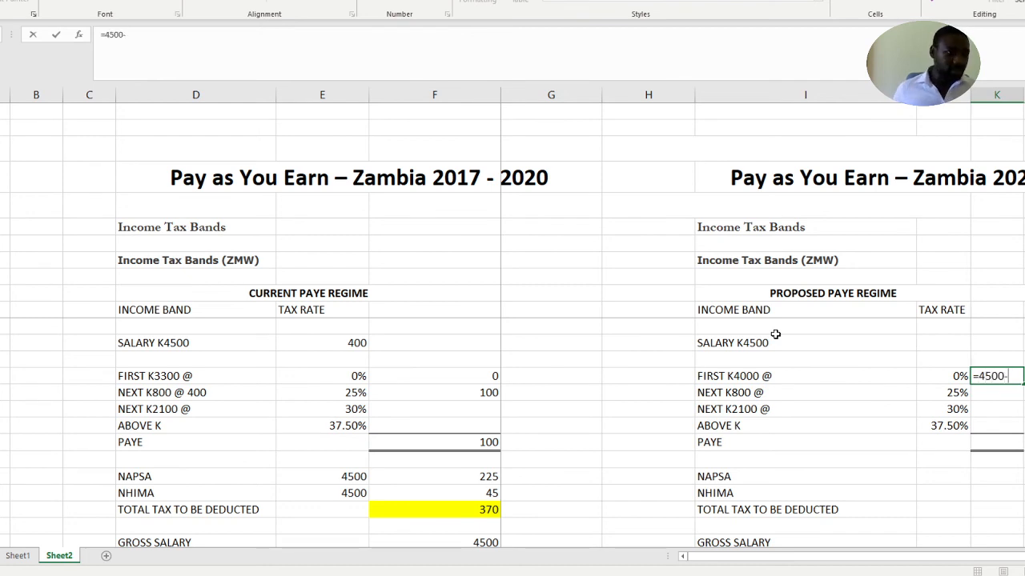
type("4000")
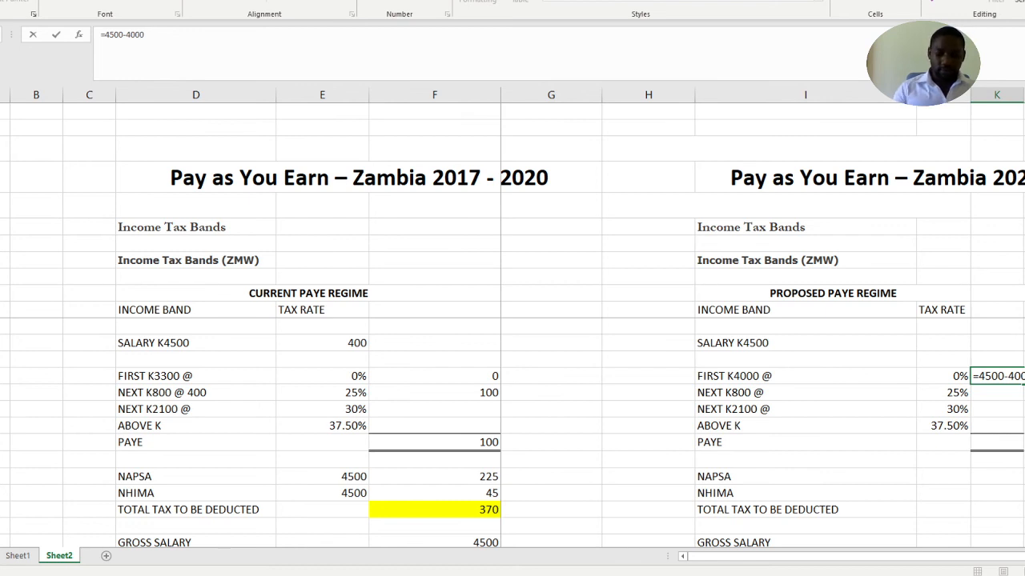
key("Return")
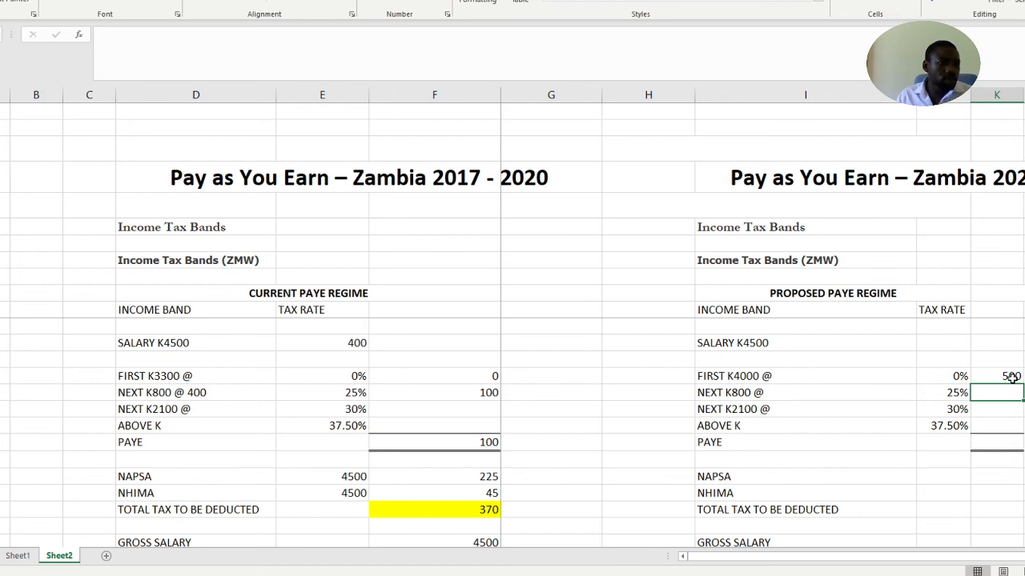
left_click(1012, 376)
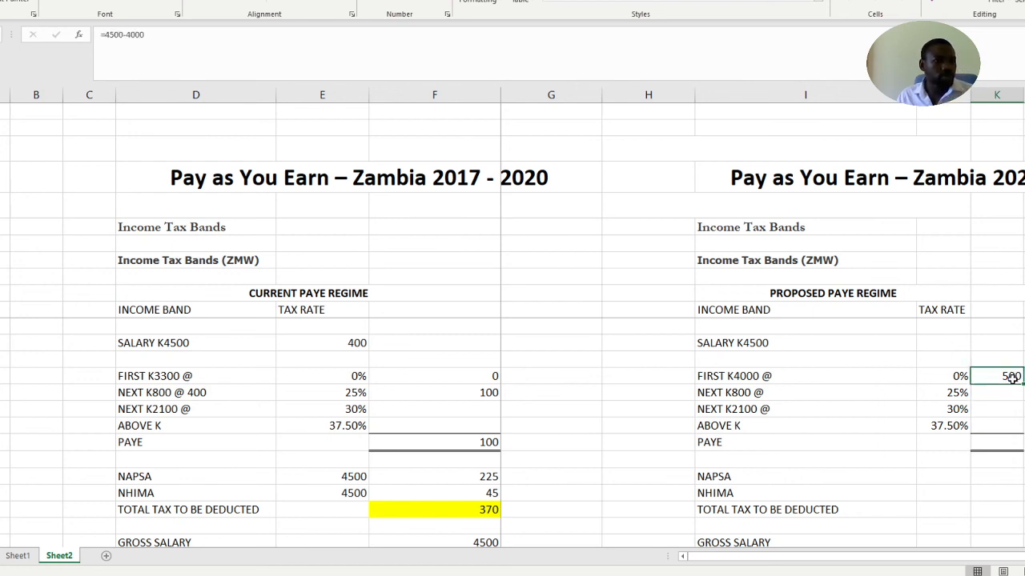
key("Delete")
Try the formula =4500-4000 as the proposed regime's NEXT K800 band amount, and clear the cell
left_click(1011, 391)
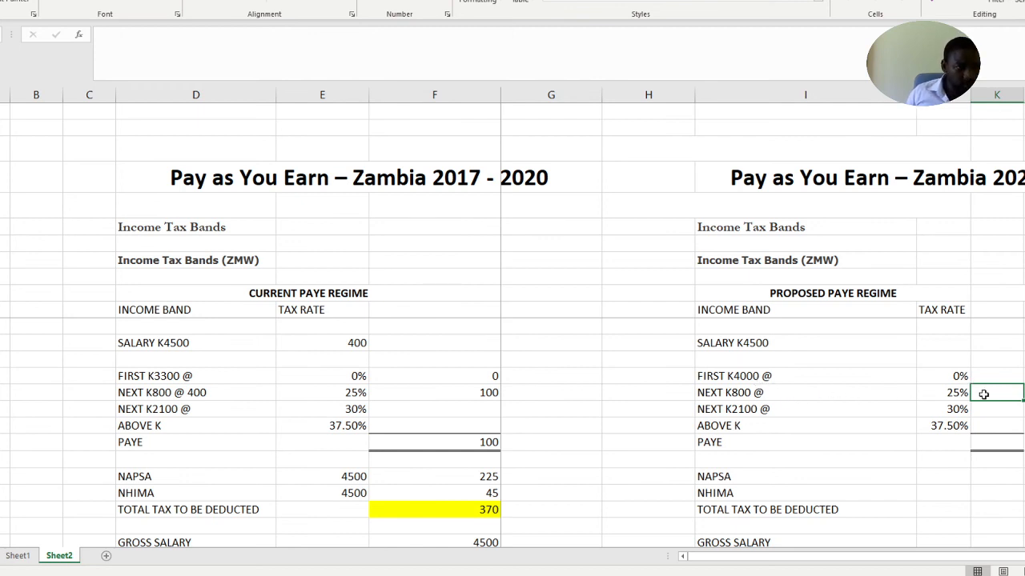
type("=")
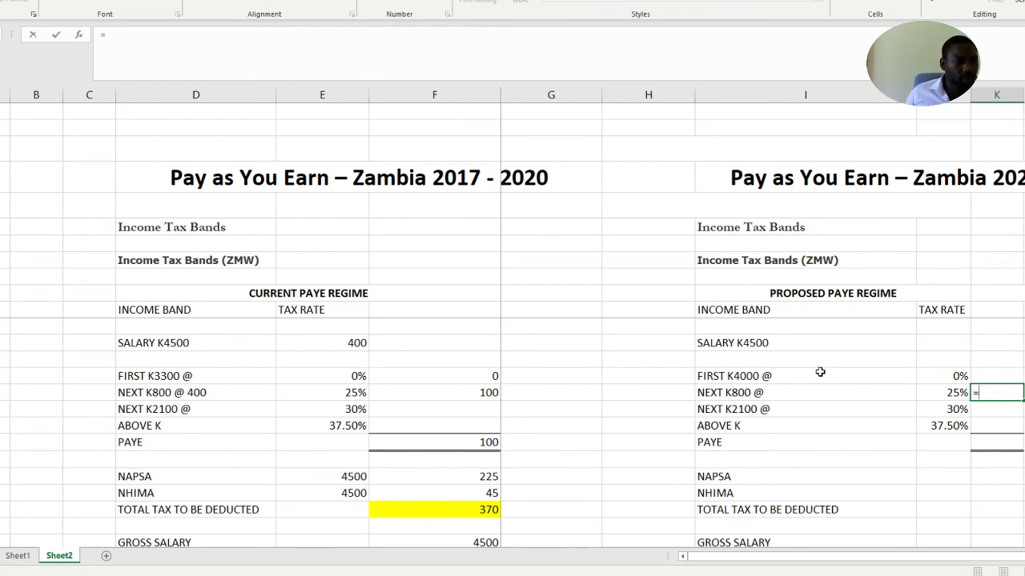
type("4500")
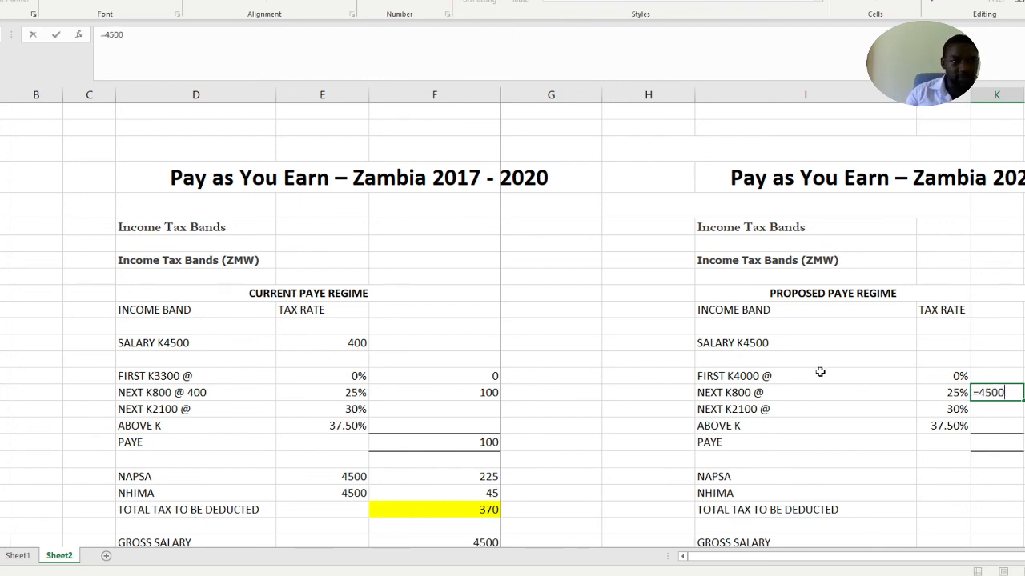
type("-400")
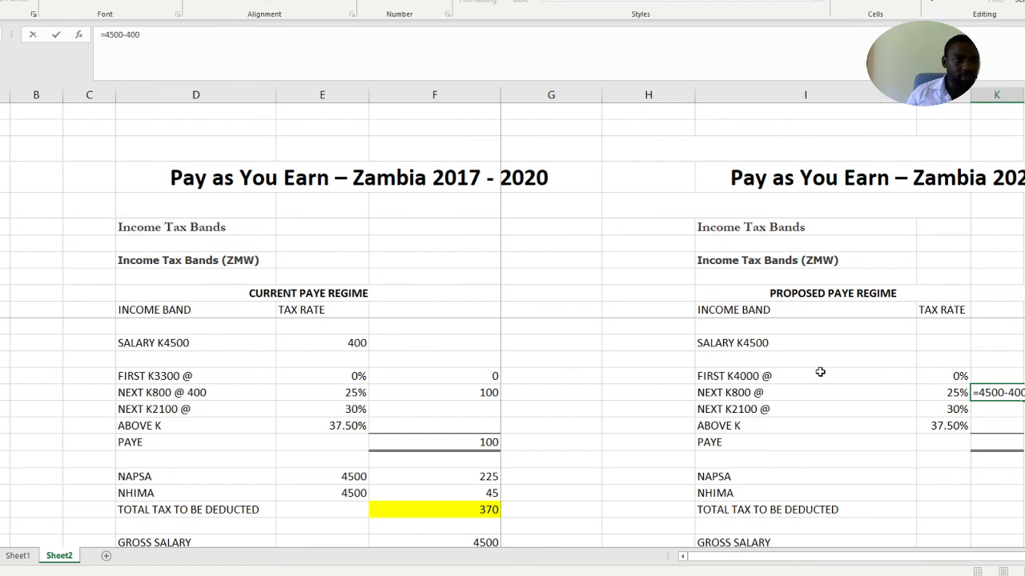
type("0")
key("Return")
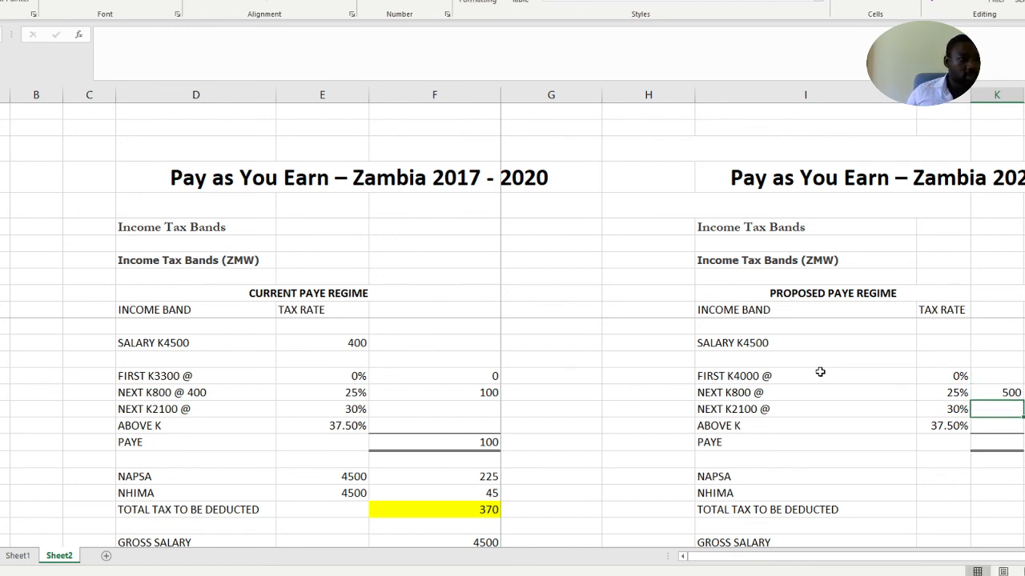
left_click(1004, 394)
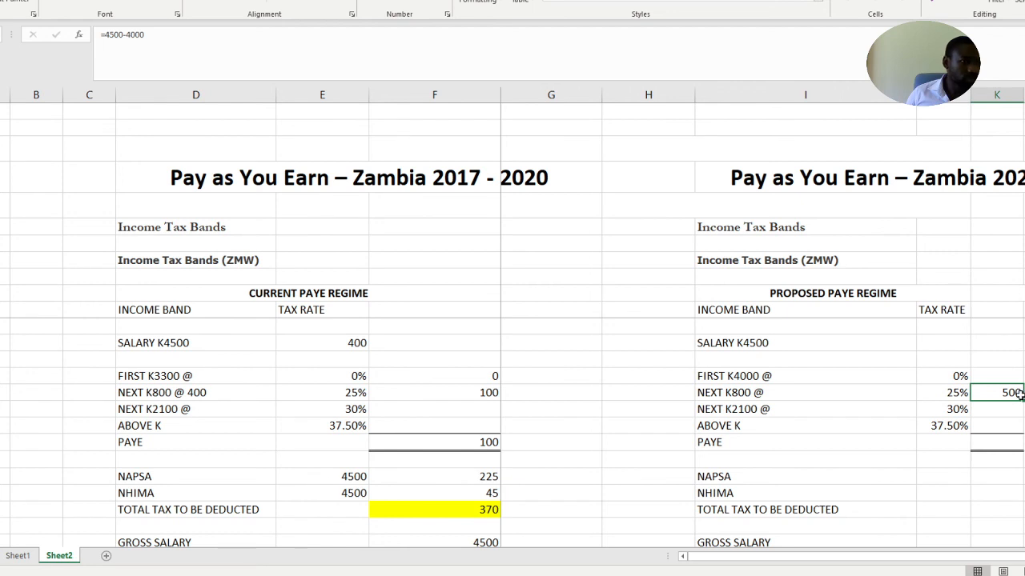
double_click(1019, 394)
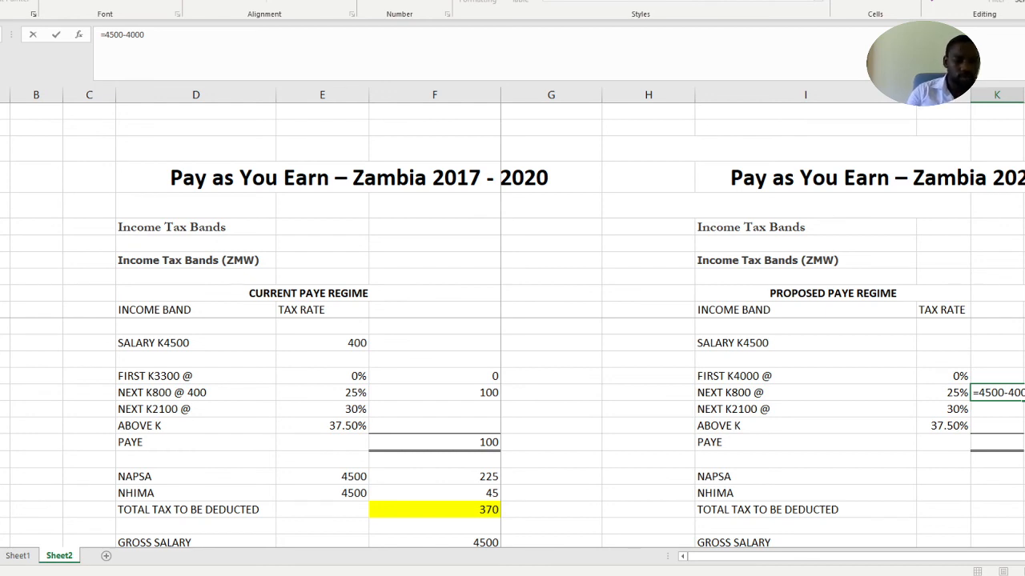
key("BackSpace")
key("BackSpace")
key("BackSpace")
key("BackSpace")
key("BackSpace")
key("BackSpace")
key("BackSpace")
key("BackSpace")
key("BackSpace")
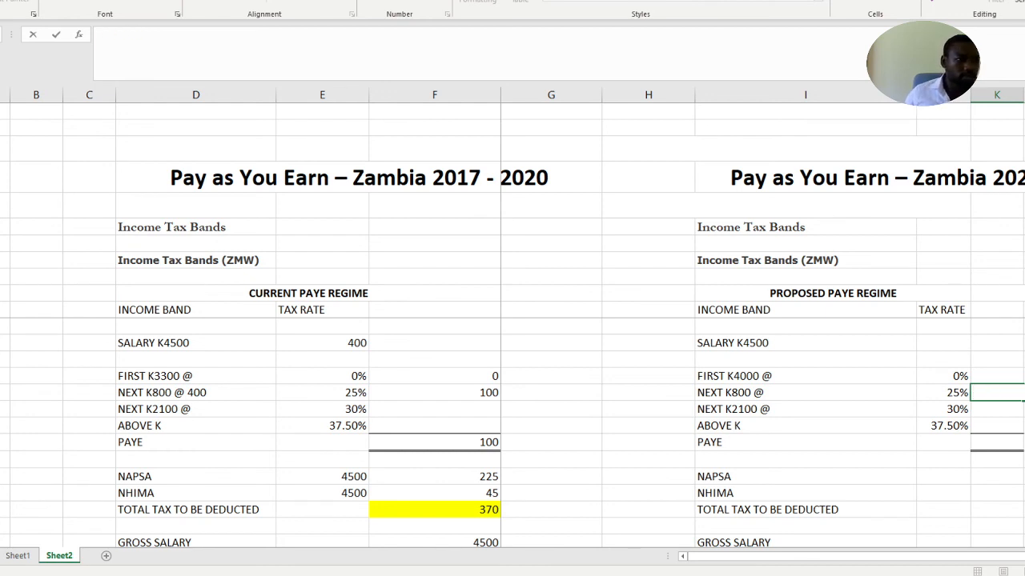
Calculate the salary above the tax-free band with =4500-4000 in column K of the proposed regime's SALARY K4500 row
left_click(1000, 358)
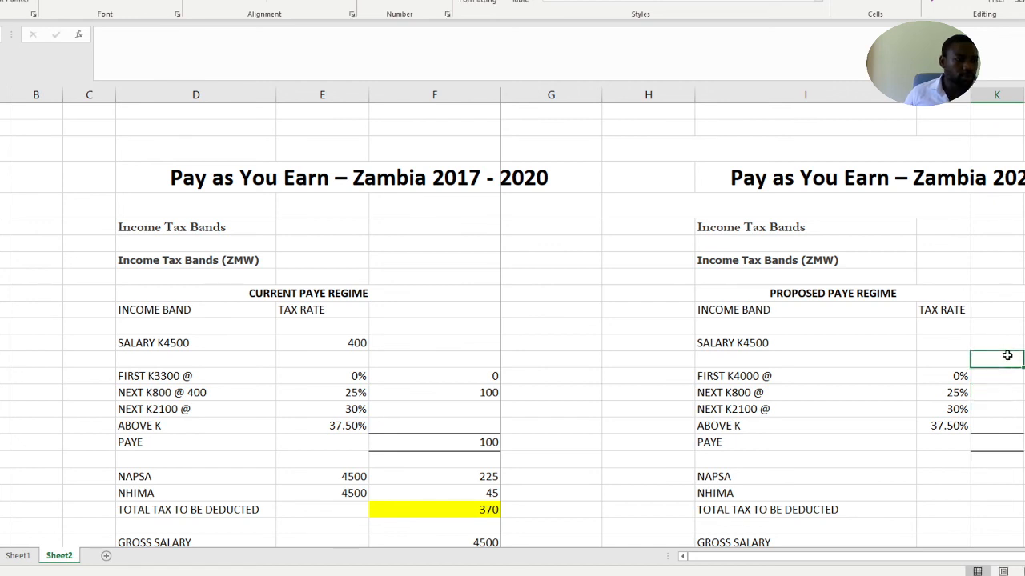
left_click(1003, 342)
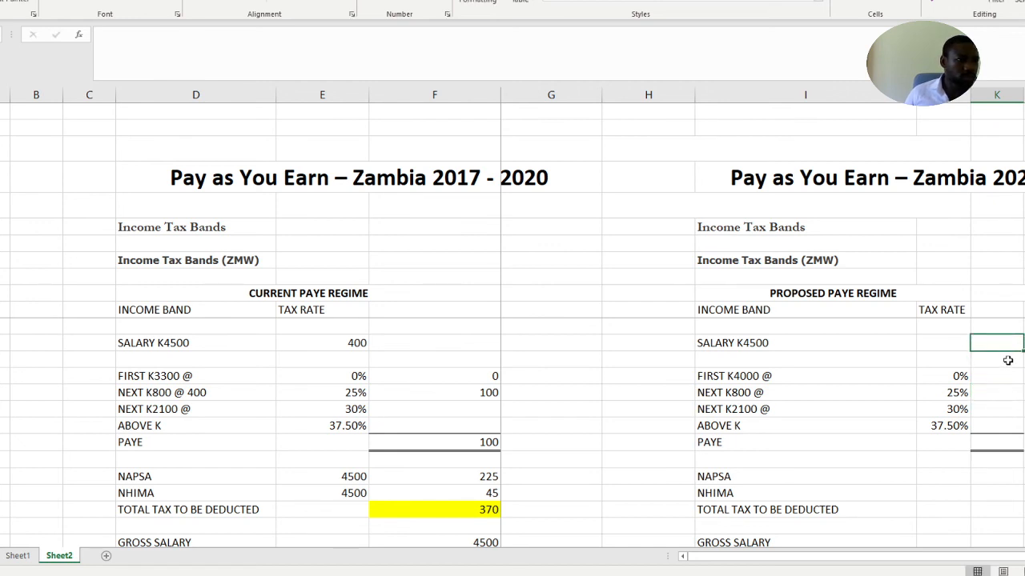
type("=")
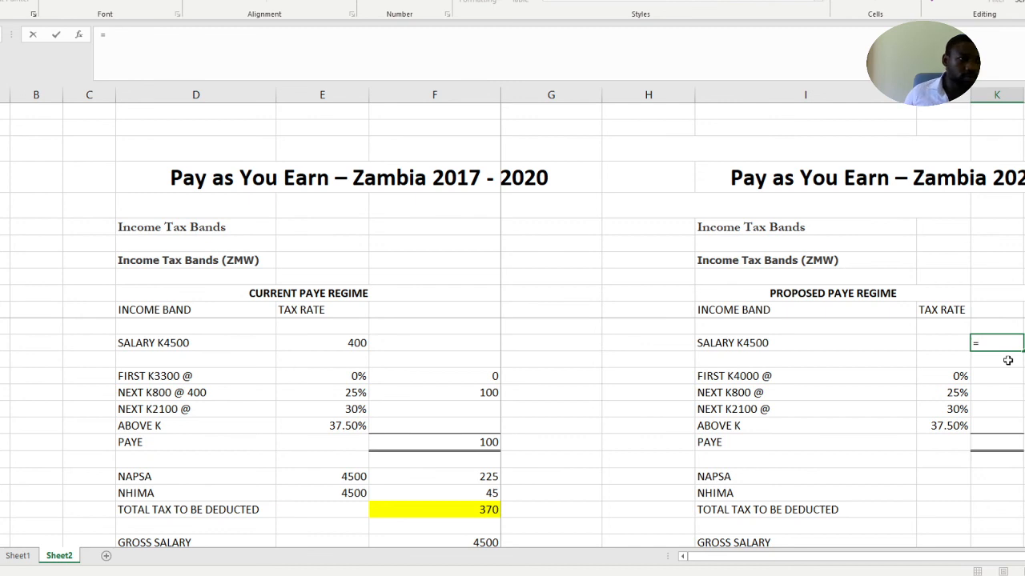
type("4500")
type("-400")
type("0")
key("Return")
Calculate the proposed regime's NEXT K800 band tax in column K with the formula =K40*25%
key("Down")
key("Down")
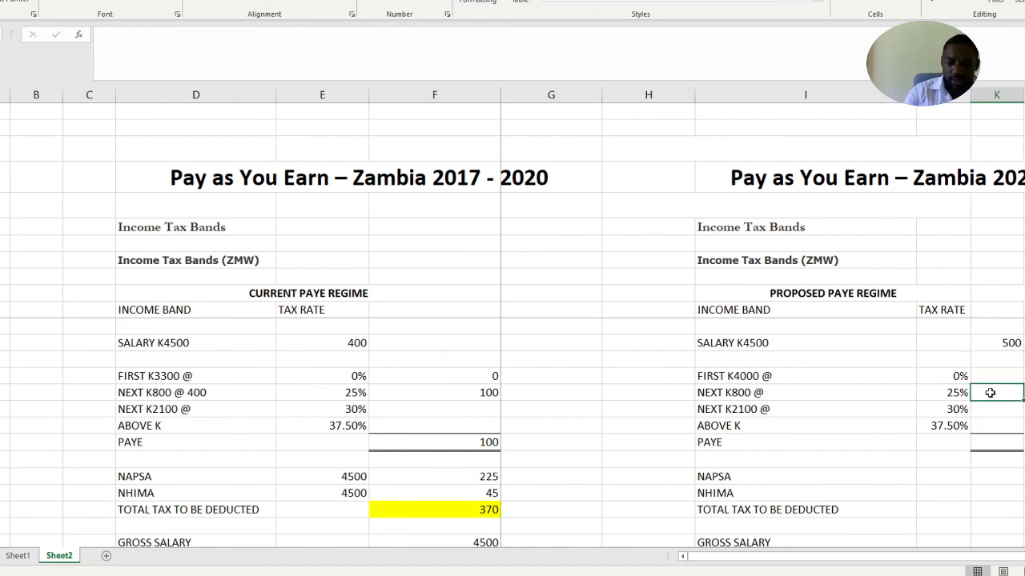
type("=")
left_click(989, 343)
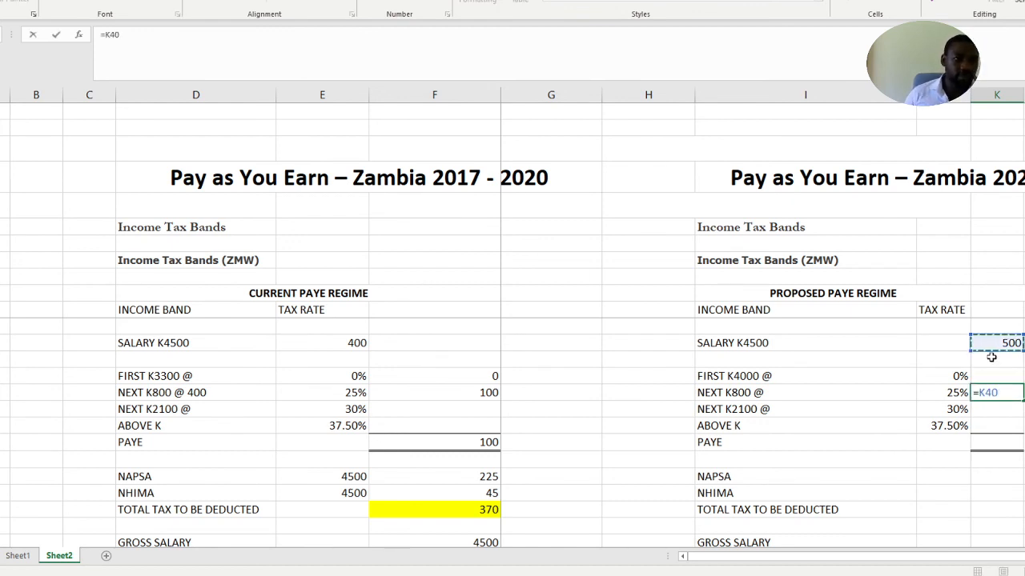
type("*25")
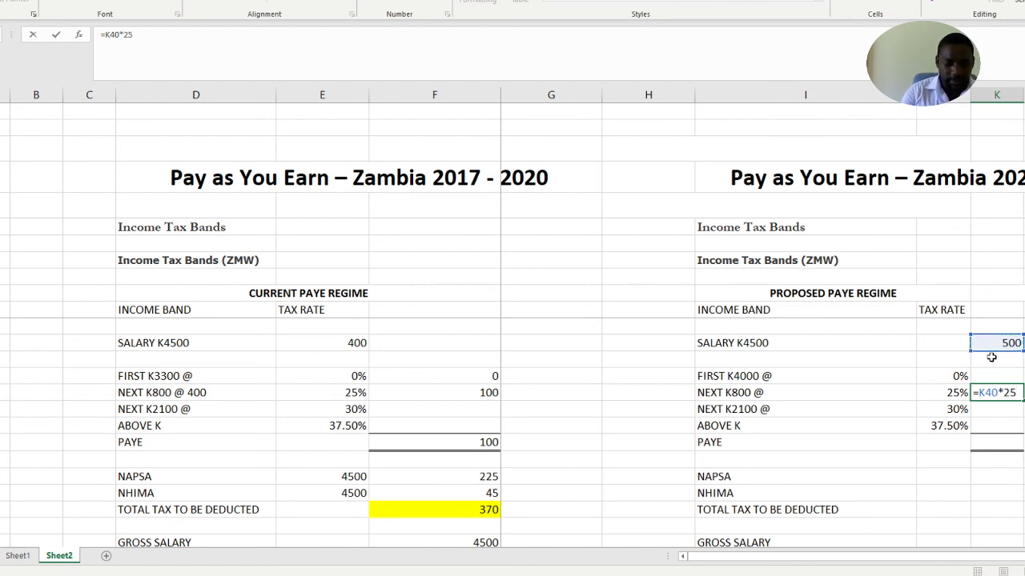
type("%")
key("Return")
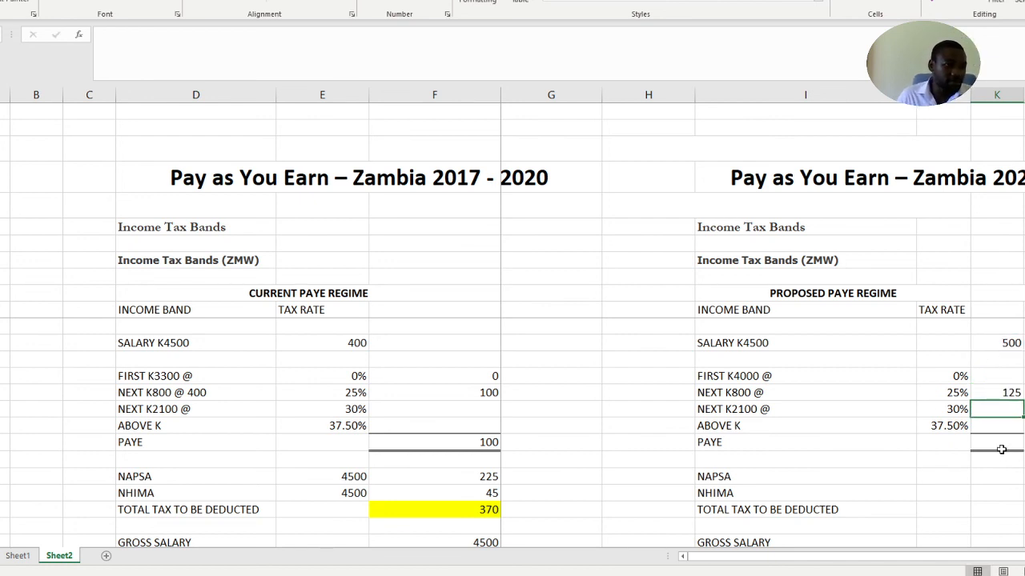
scroll(995, 461, "down", 2)
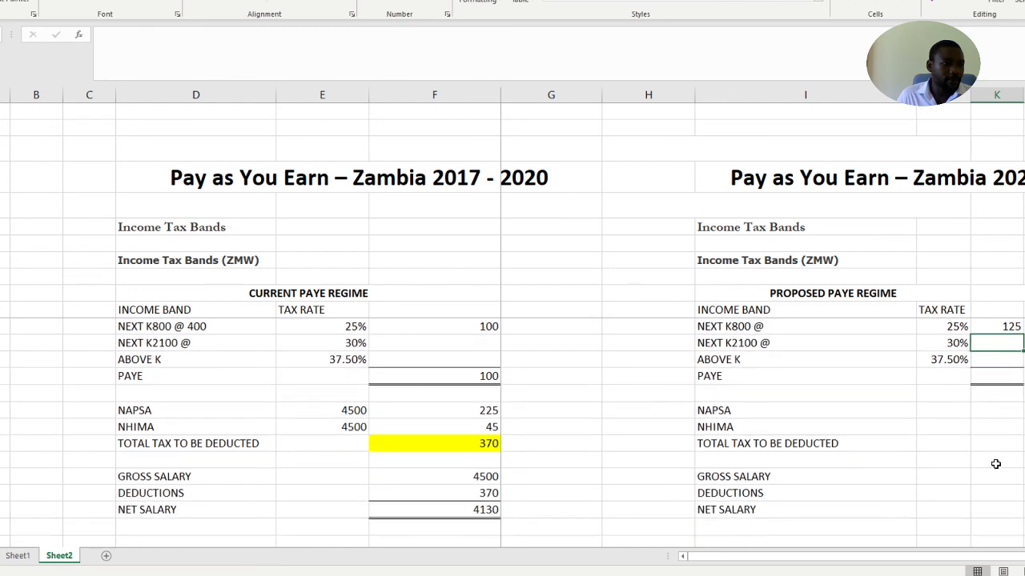
left_click(993, 376)
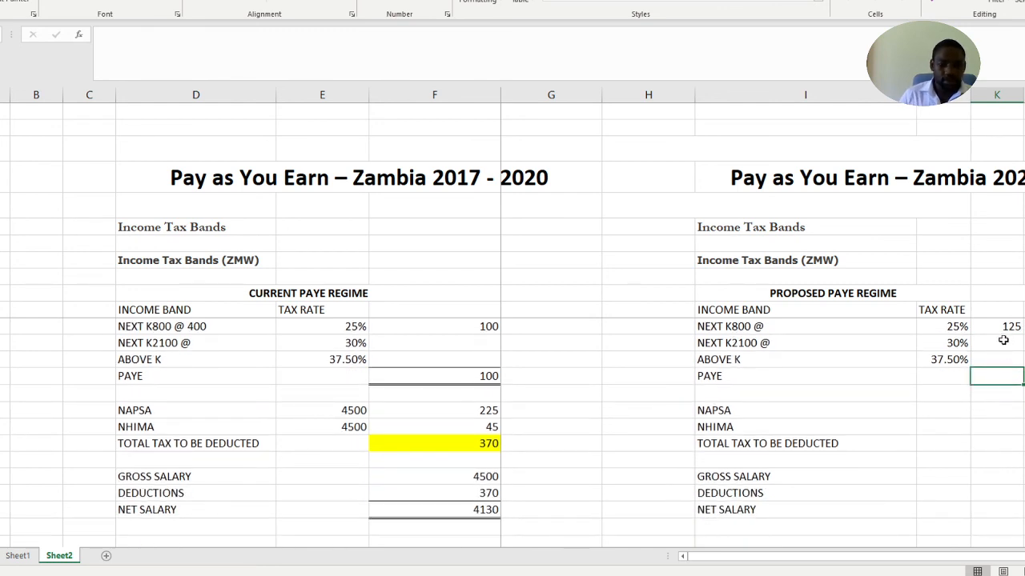
type("=")
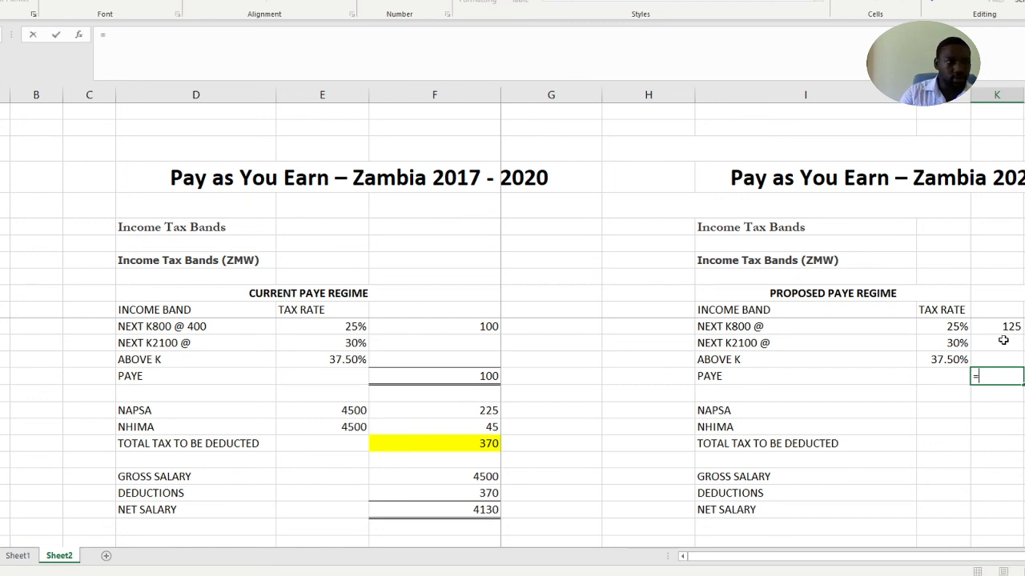
scroll(990, 341, "up", 1)
left_click(995, 344)
type("0")
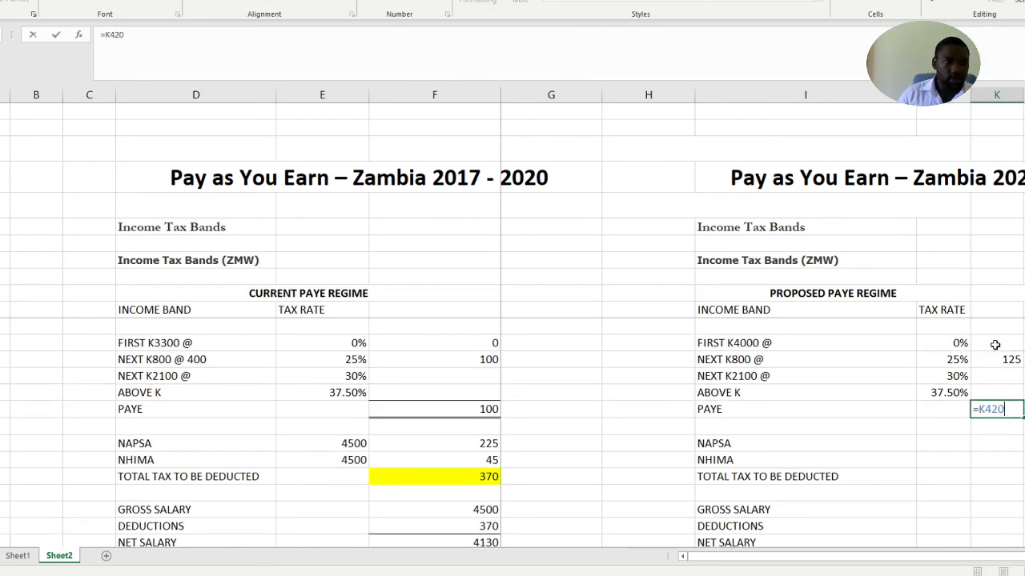
key("BackSpace")
key("BackSpace")
key("BackSpace")
key("BackSpace")
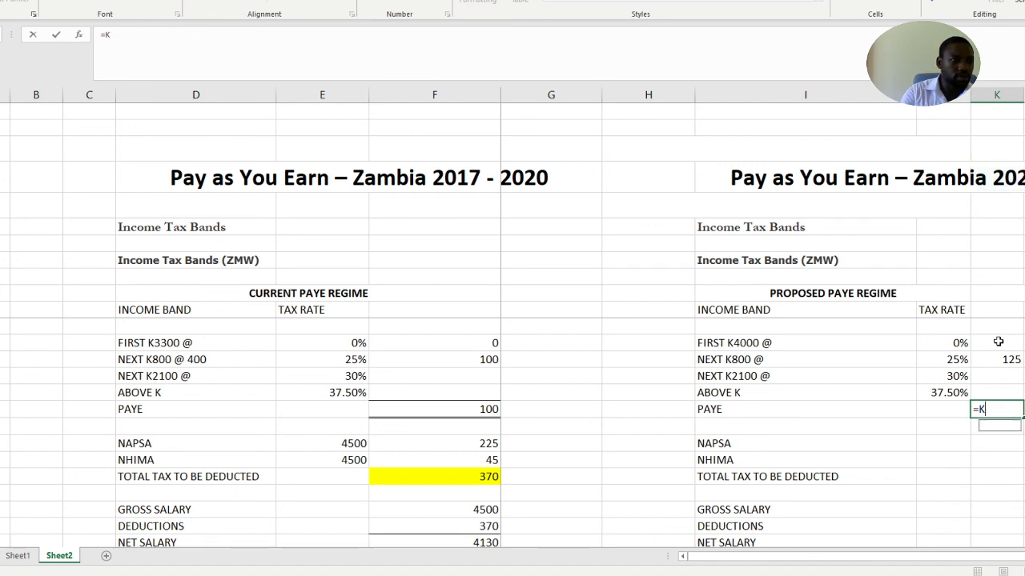
Enter 0 as the proposed regime's FIRST K4000 band tax amount in column K
left_click(998, 342)
type("0")
left_click(1006, 490)
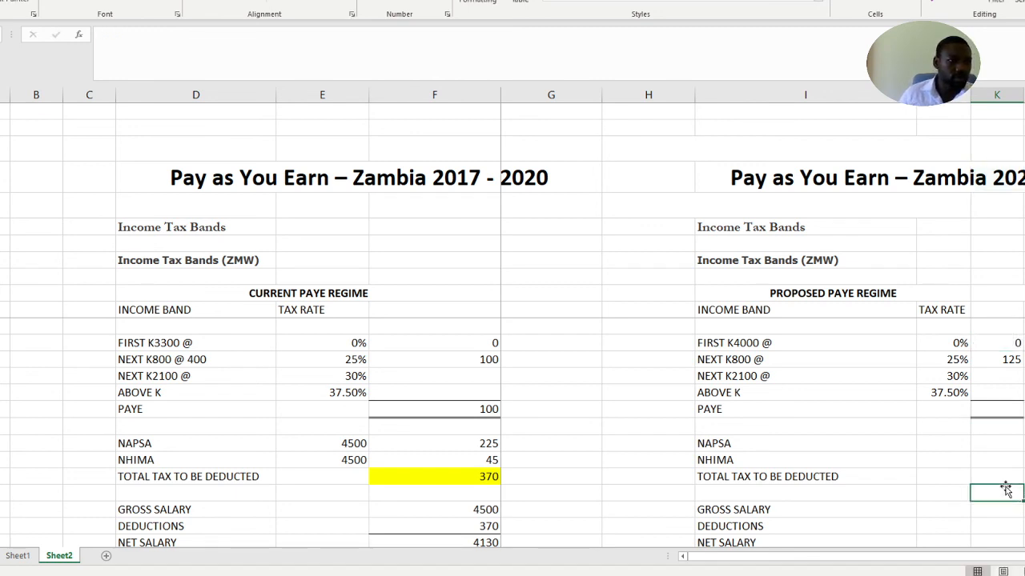
Total the proposed regime's PAYE in column K by adding the first two band amounts with =K42+K43
left_click(996, 409)
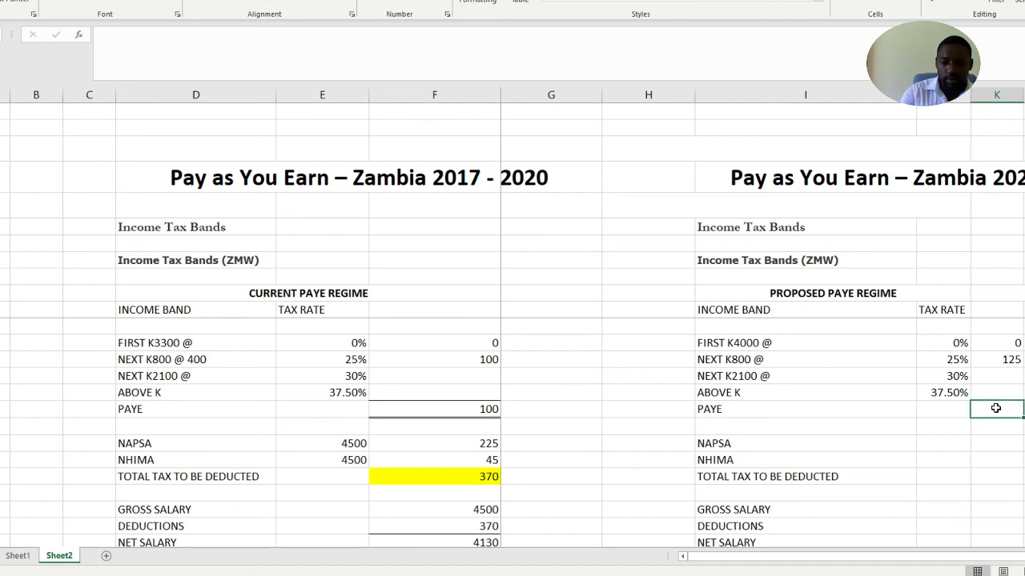
type("=")
left_click(1000, 343)
type("+")
left_click(999, 360)
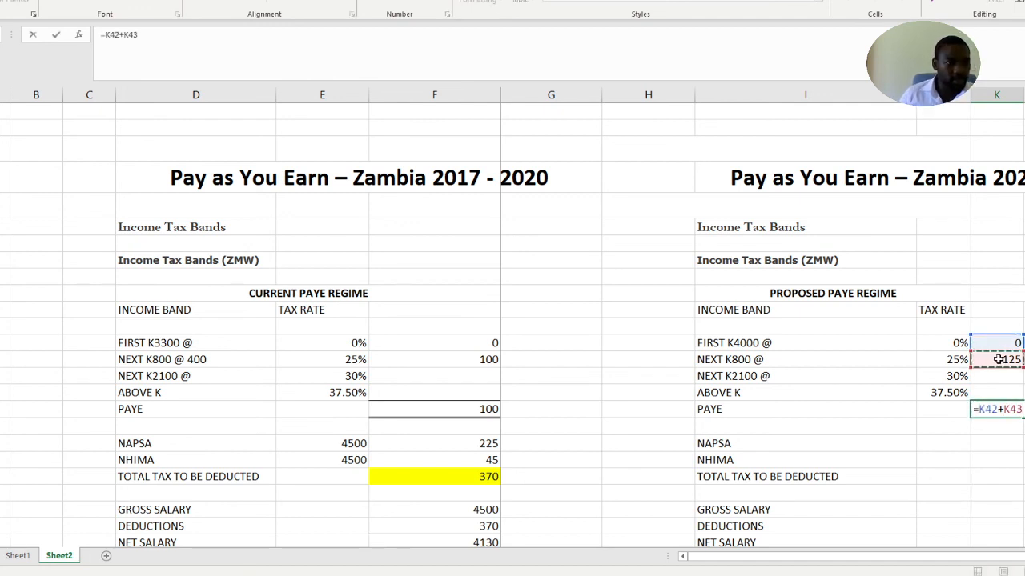
key("Return")
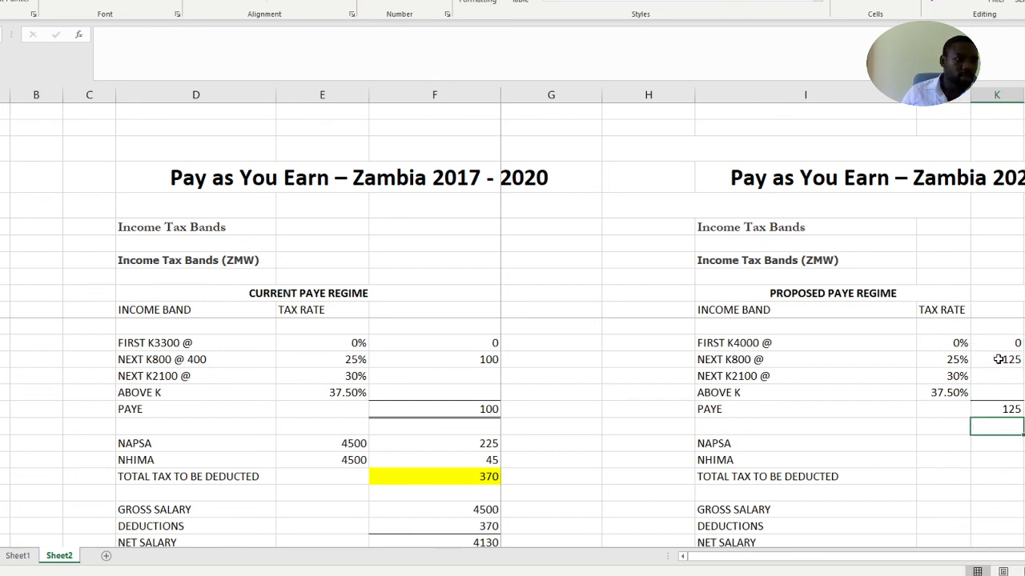
Copy the NAPSA and NHIMA base amounts of 4500 from column E to the matching proposed regime rows in column J
left_click(981, 441)
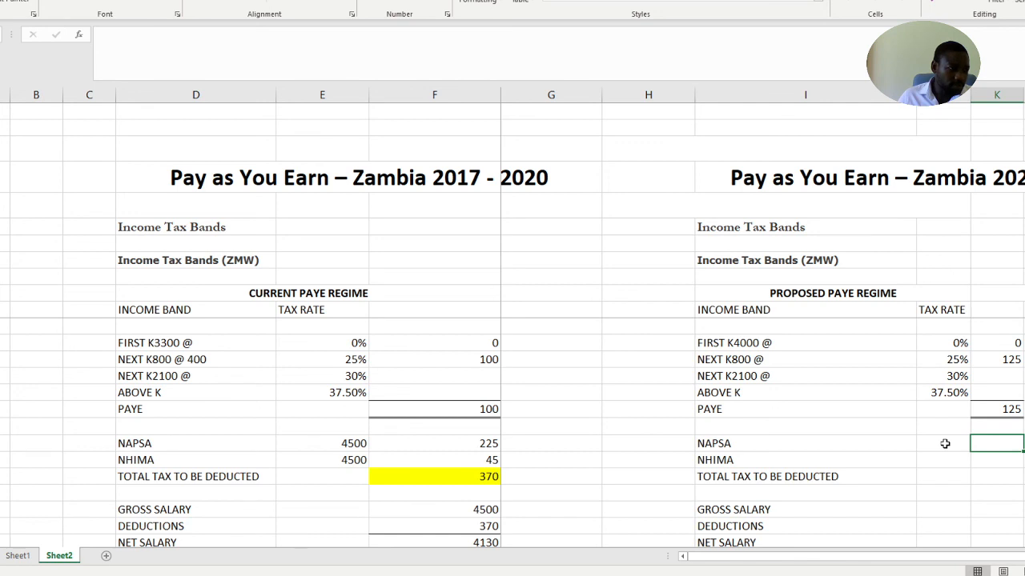
left_click(338, 444)
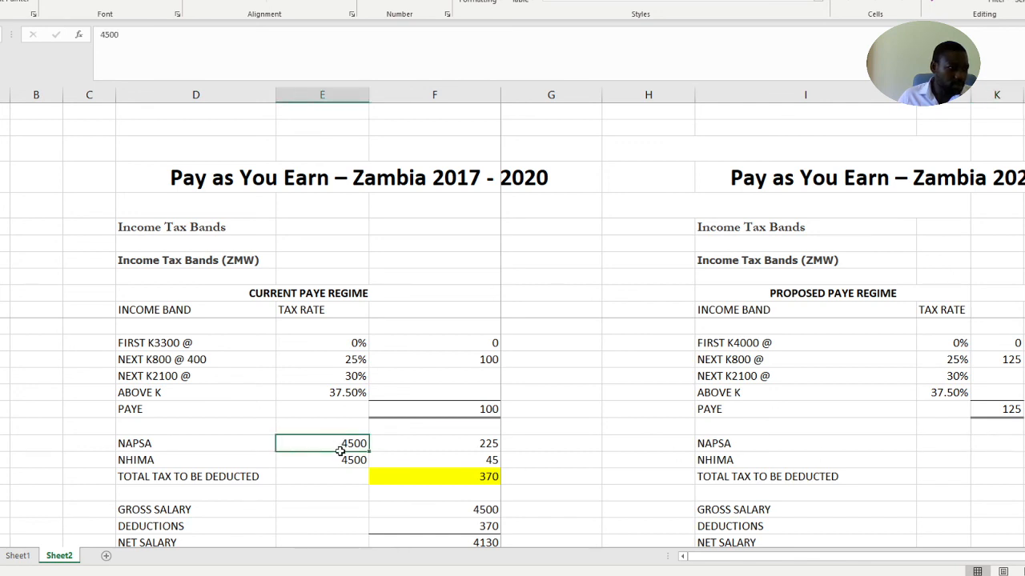
left_click_drag(341, 448, 340, 460)
key("ctrl+c")
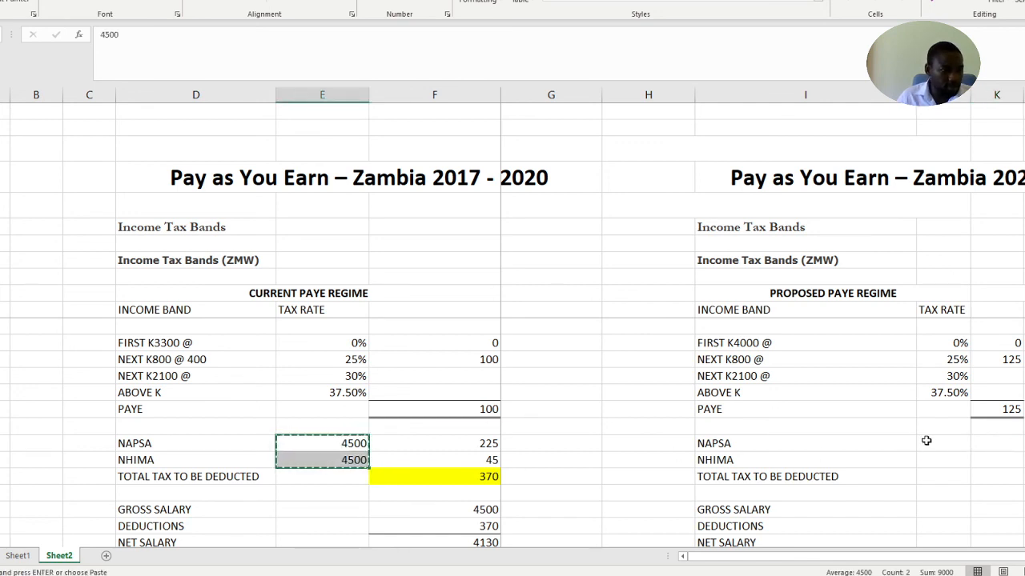
left_click(925, 443)
key("ctrl+v")
left_click(998, 442)
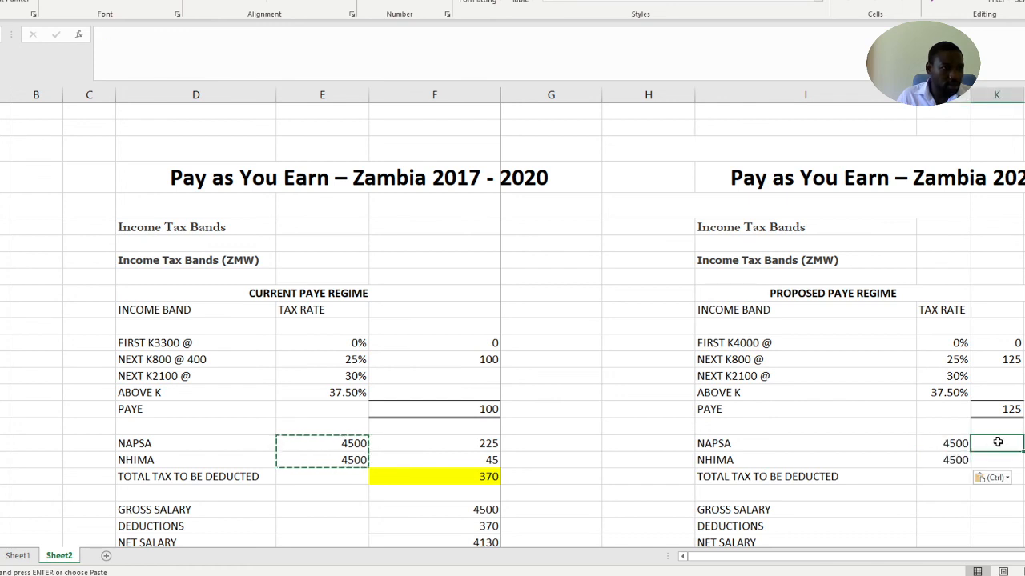
Calculate the proposed regime's NAPSA contribution in column K with the formula =J48*5%
type("=")
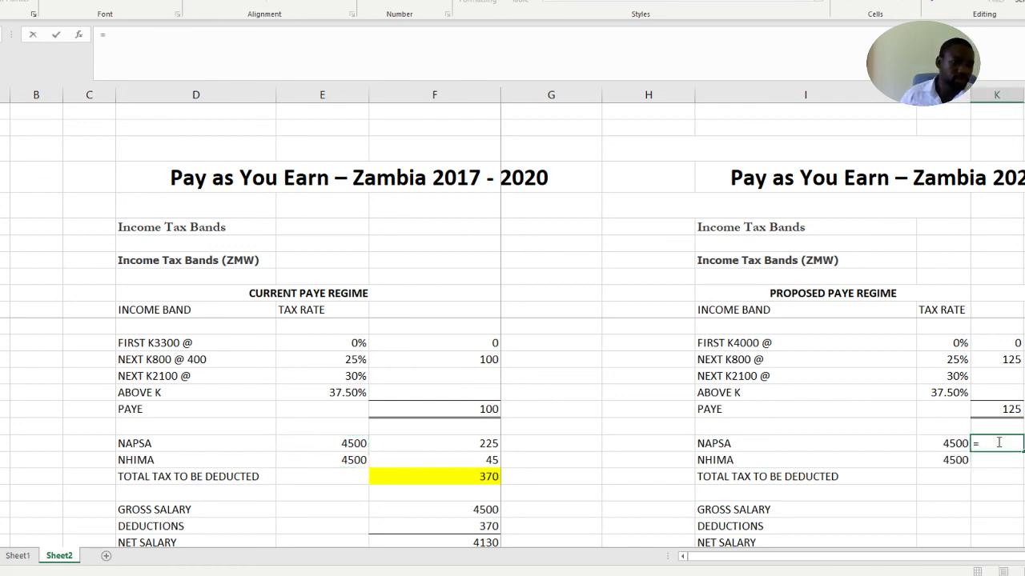
left_click(957, 447)
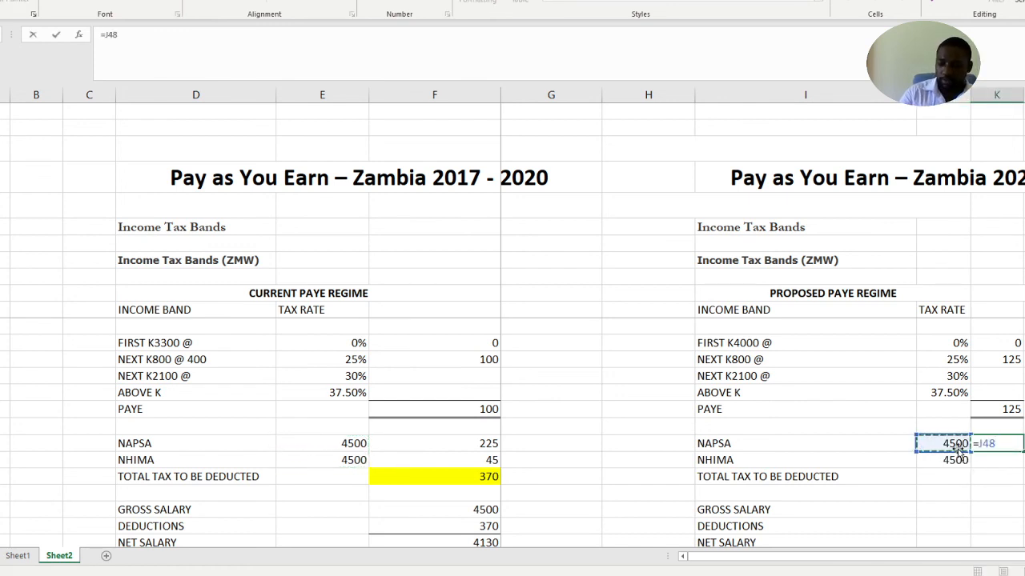
type("*")
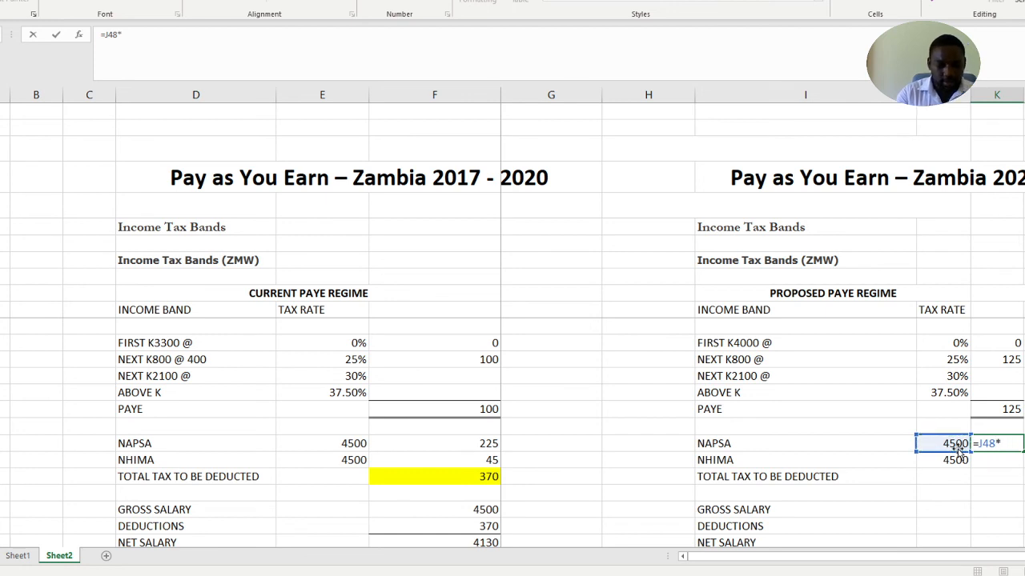
type("%")
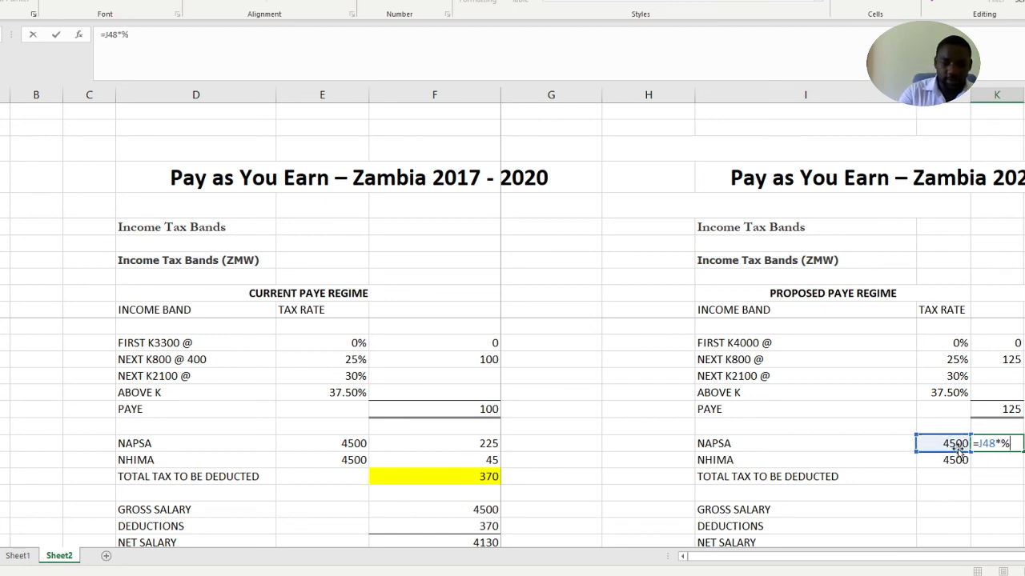
key("BackSpace")
key("BackSpace")
type("*5")
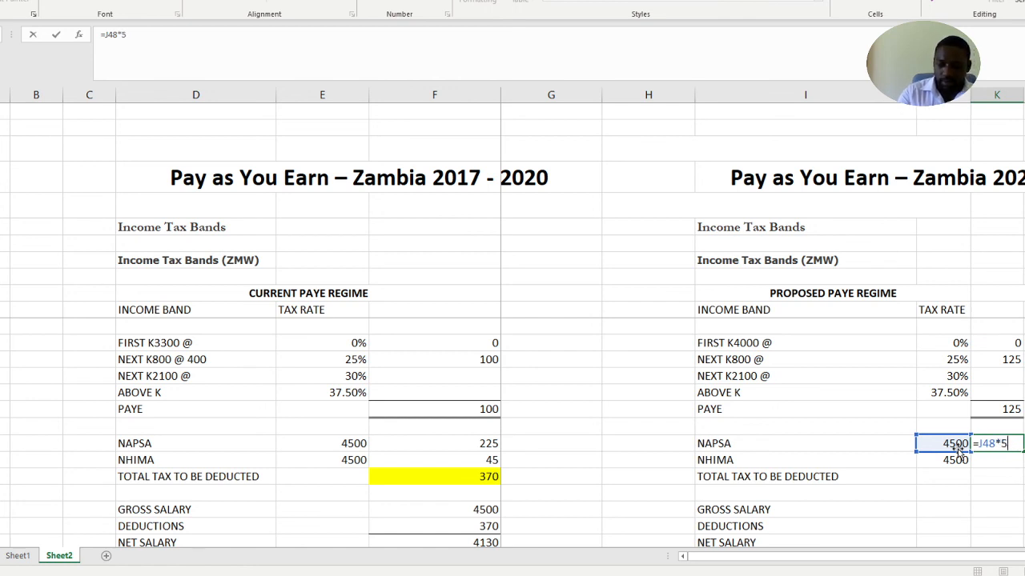
type("%")
key("Return")
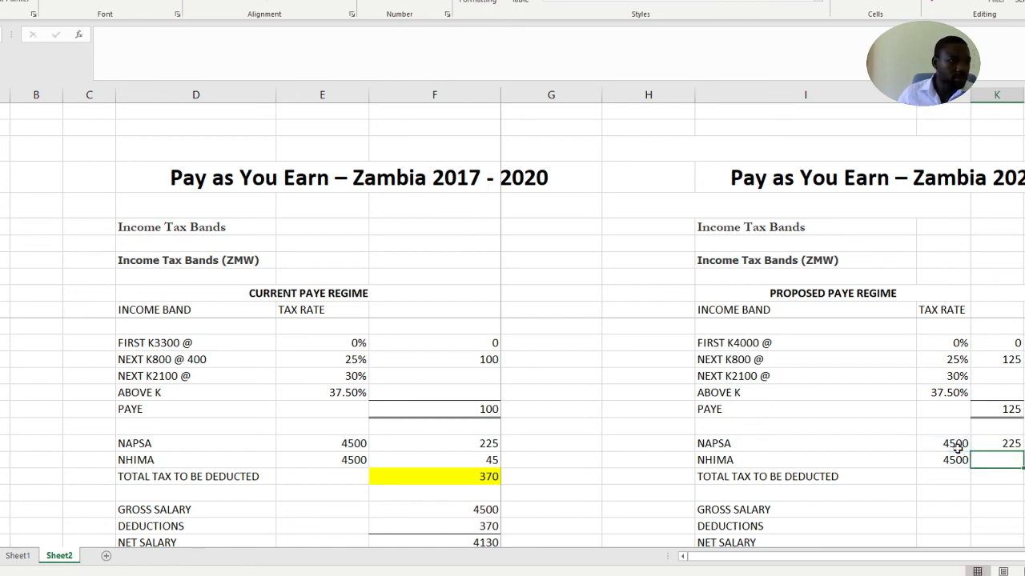
Copy the NAPSA, NHIMA and total tax formulas from column F to the matching proposed regime rows in column K
left_click(463, 431)
left_click(462, 441)
left_click_drag(463, 441, 460, 477)
key("ctrl+c")
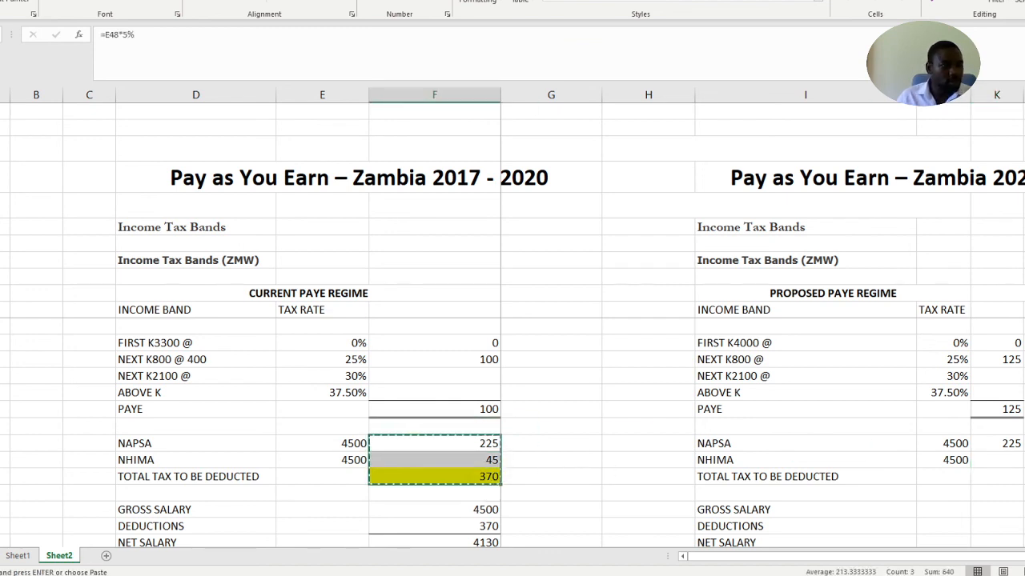
left_click(1011, 446)
key("ctrl+v")
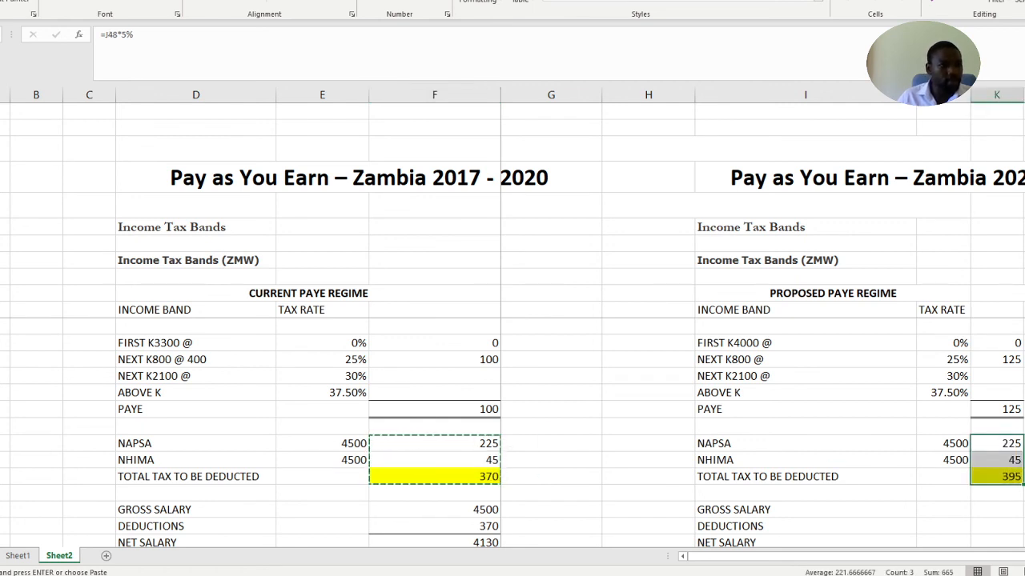
key("Escape")
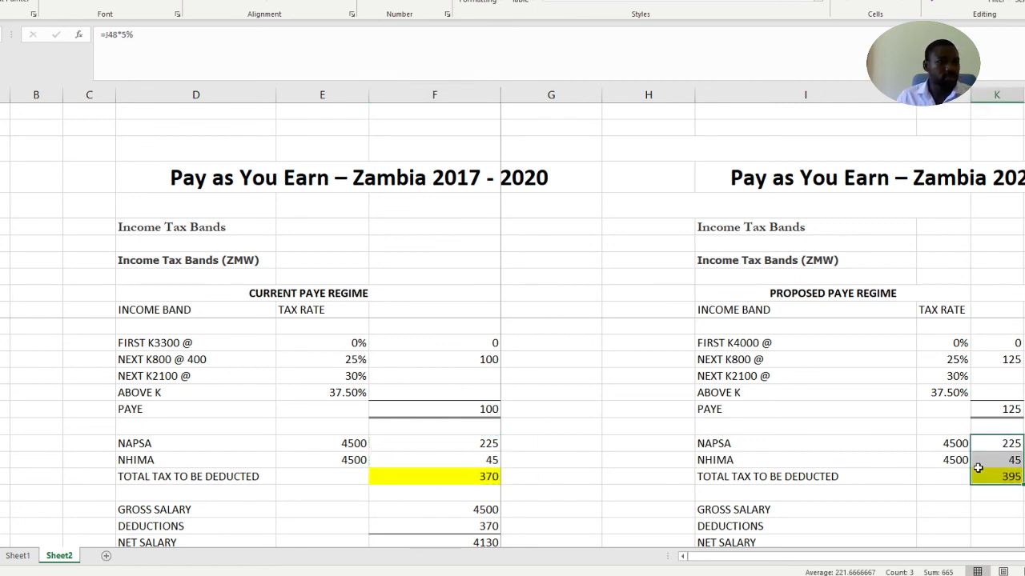
left_click(1024, 477)
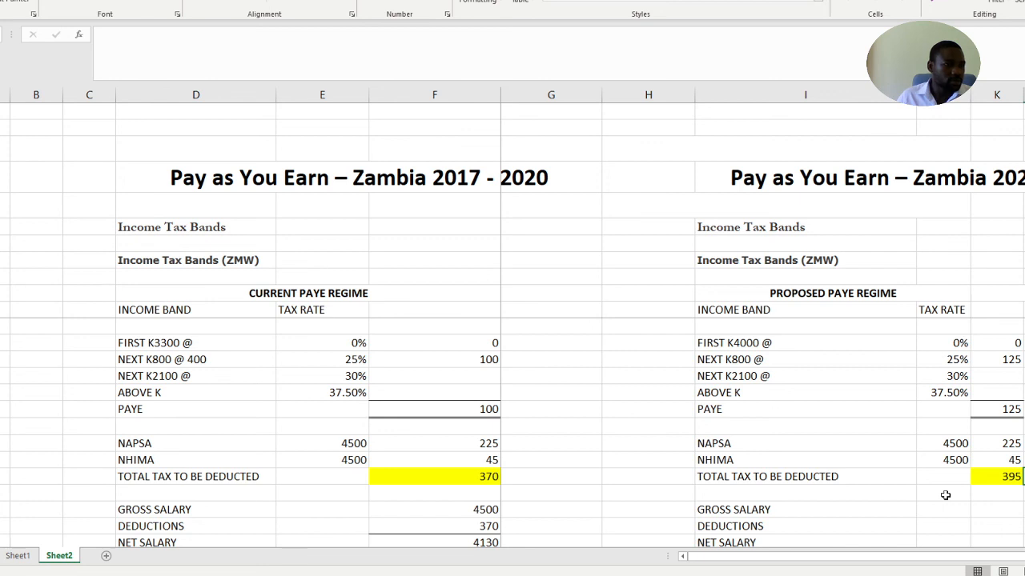
Check which cells the proposed regime's TOTAL TAX TO BE DEDUCTED formula in column K adds up
left_click(1003, 474)
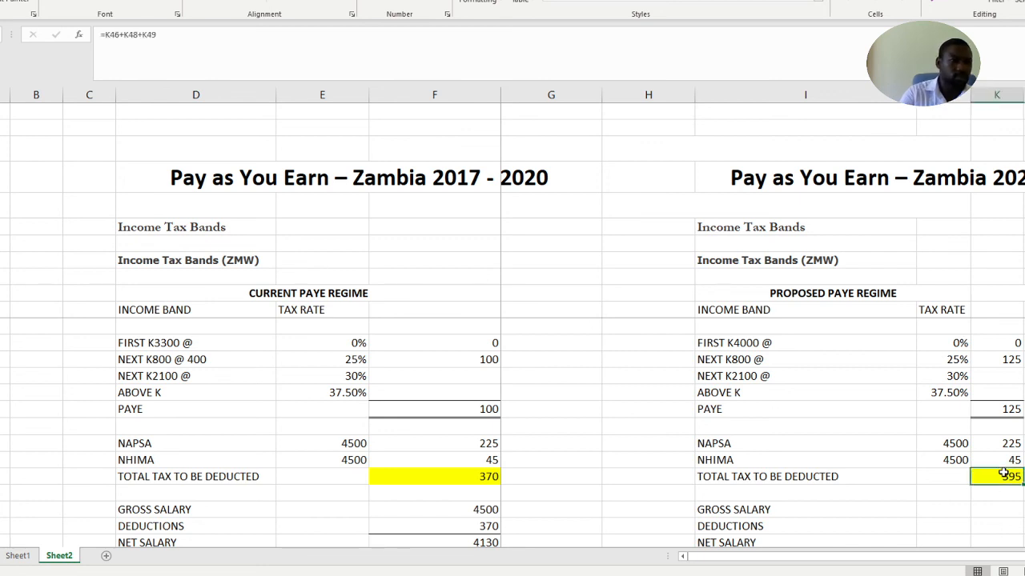
double_click(1003, 474)
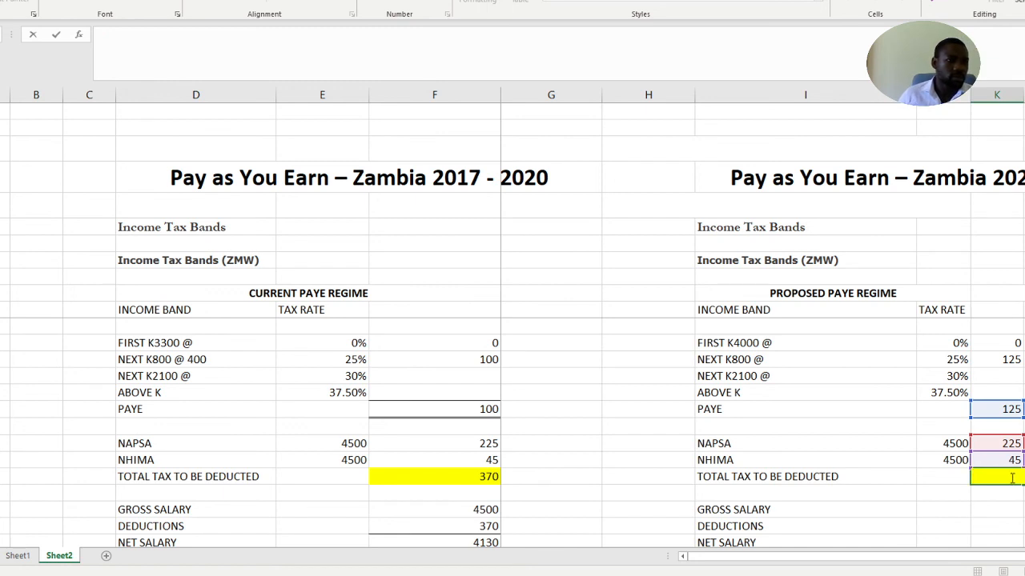
key("Return")
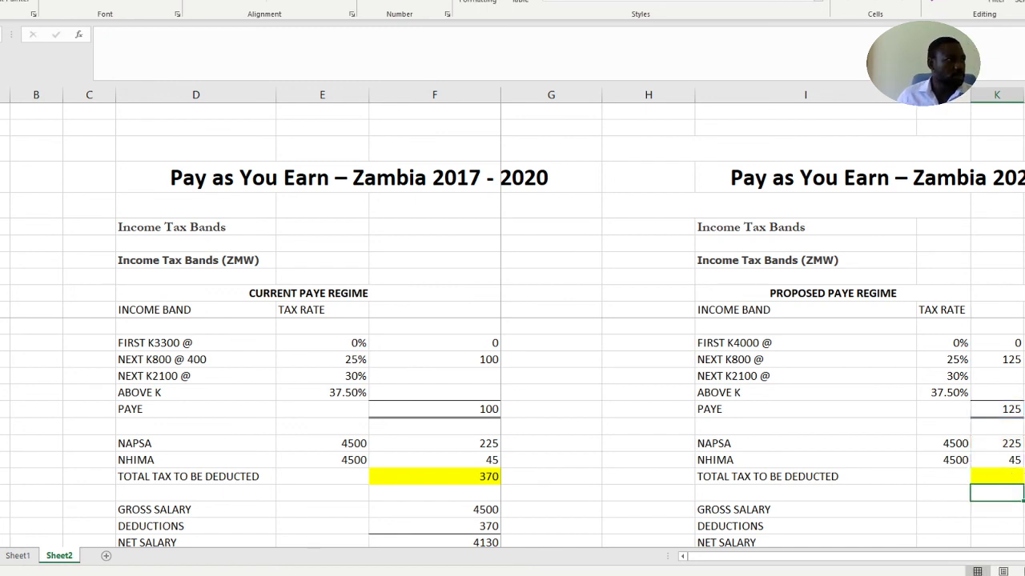
key("Up")
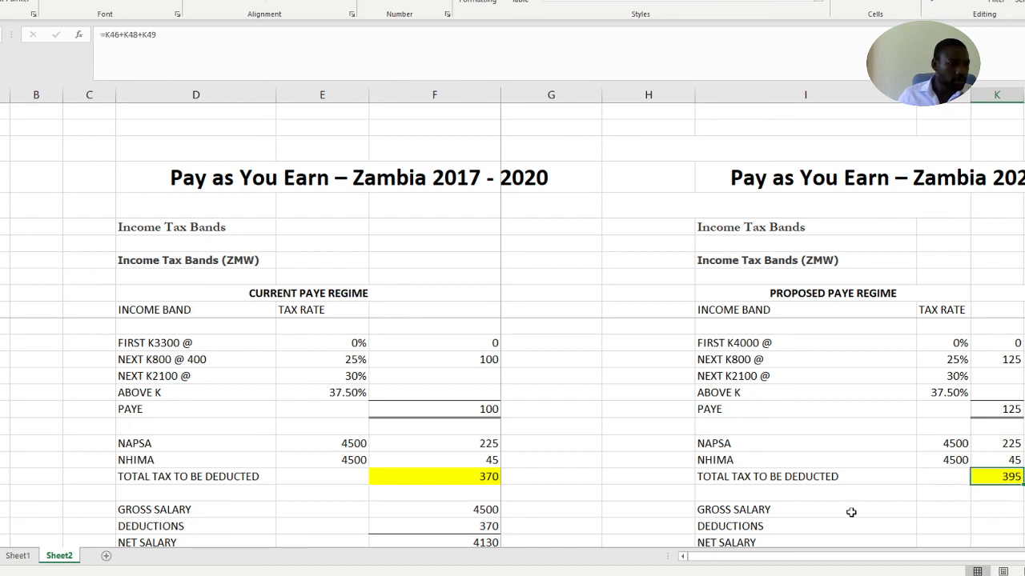
Copy the gross salary of 4500 from column F to the proposed regime's GROSS SALARY row in column K
left_click(863, 525)
scroll(847, 480, "down", 1)
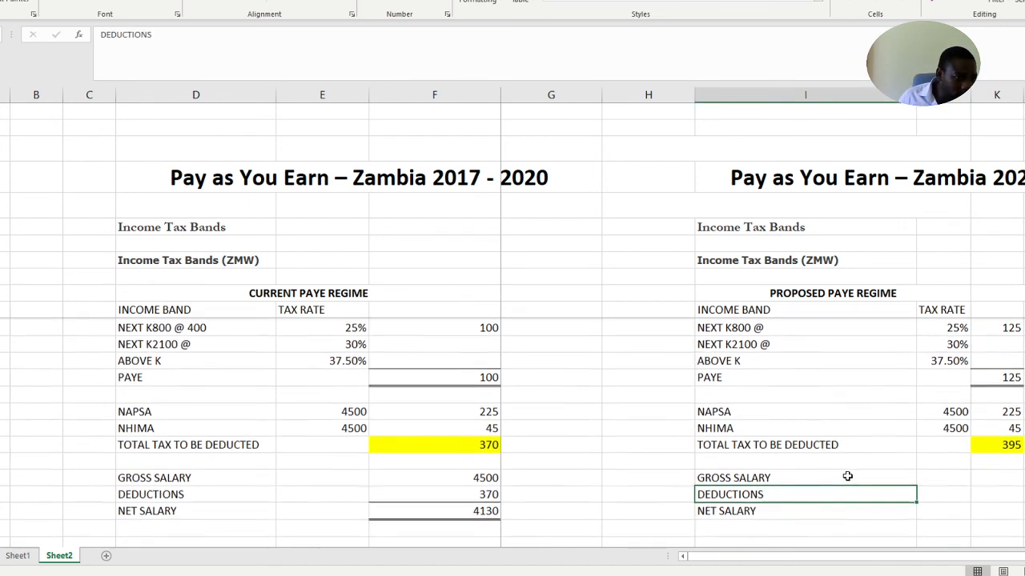
scroll(847, 476, "down", 1)
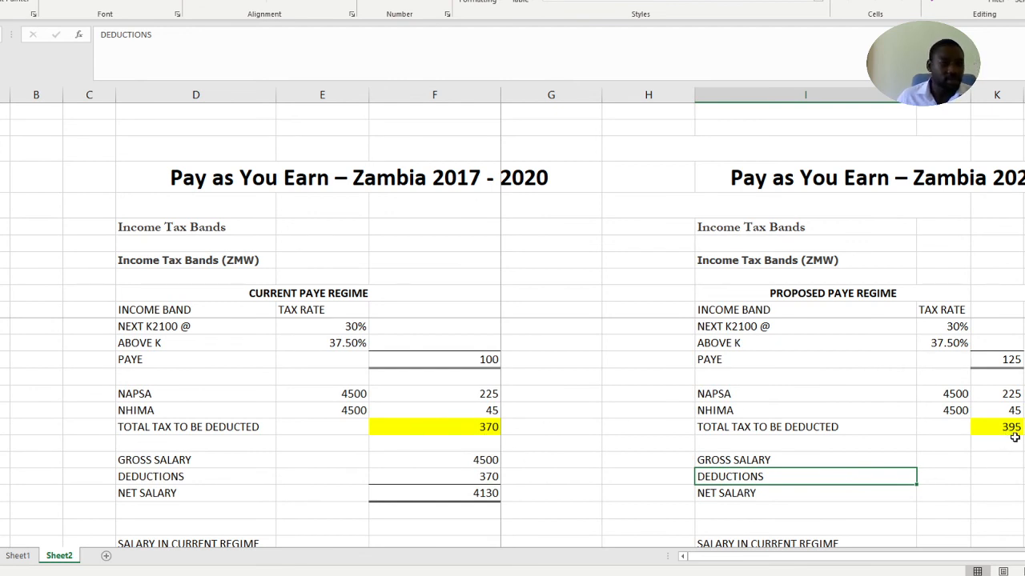
left_click(997, 460)
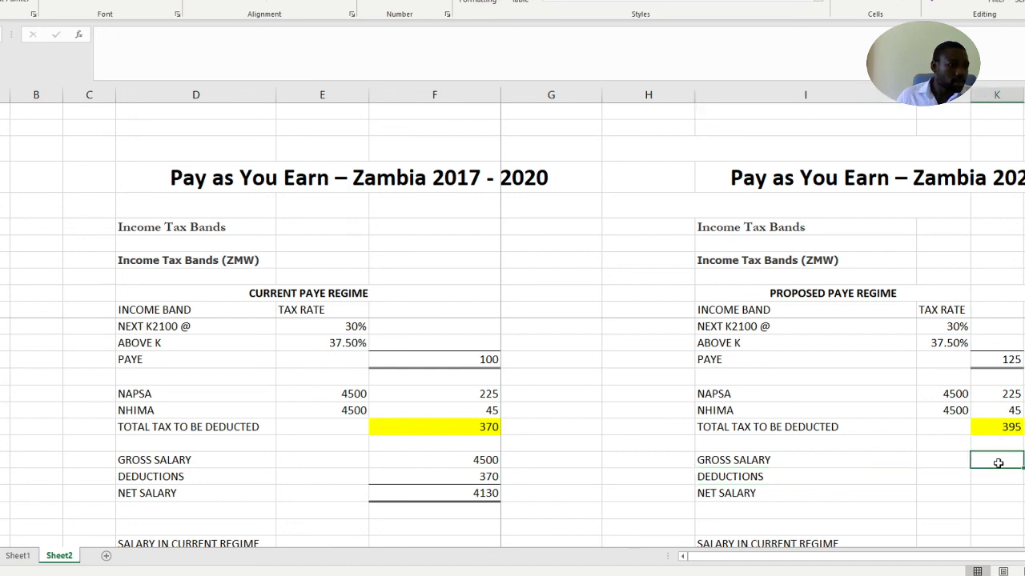
left_click(476, 460)
key("ctrl+c")
left_click(981, 458)
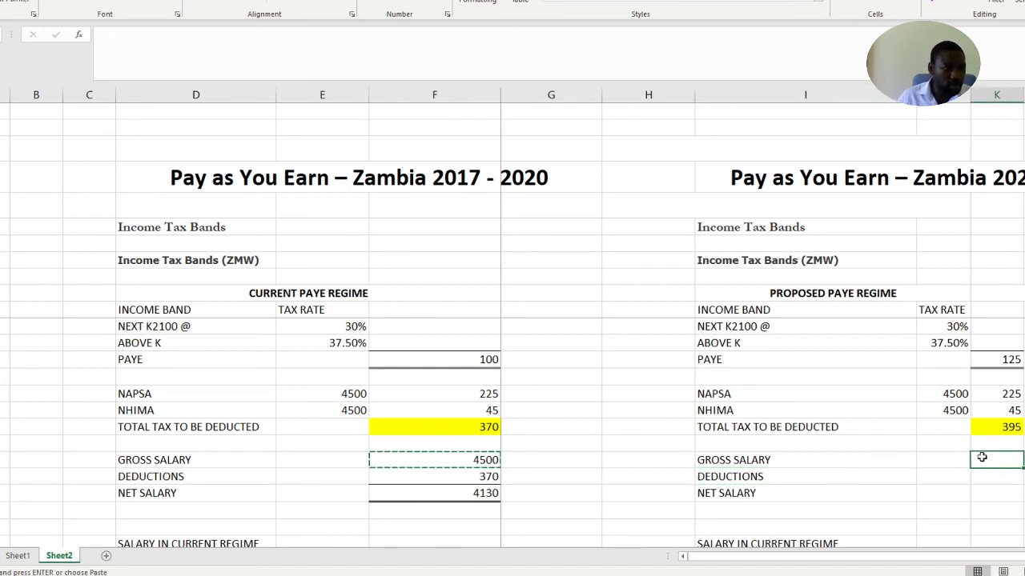
key("Return")
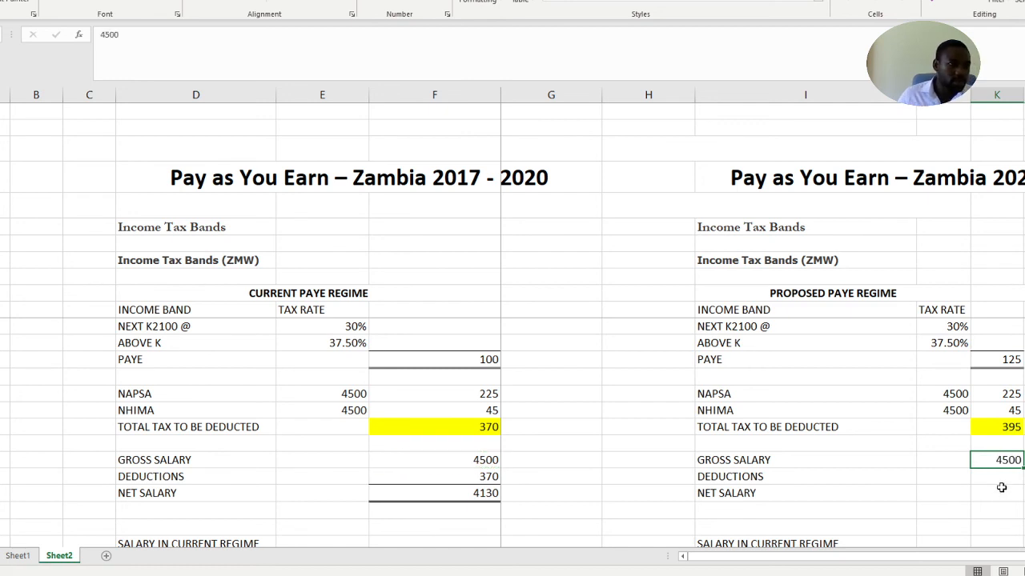
Copy the proposed regime's total tax of 395 as a plain value into its DEDUCTIONS row in column K
left_click(992, 428)
key("ctrl+c")
left_click(1001, 473)
right_click(1001, 473)
left_click(1024, 202)
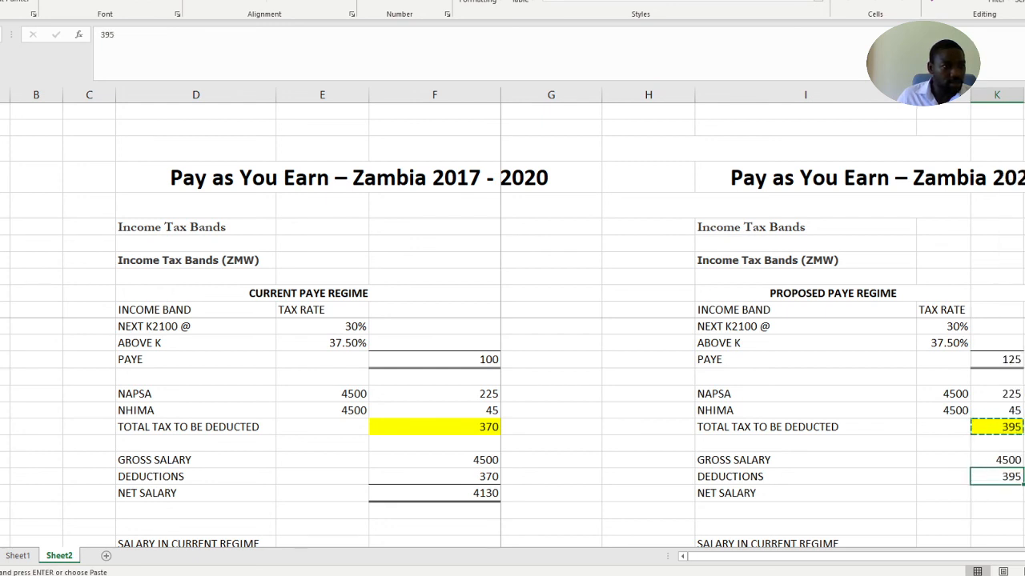
Calculate the proposed regime's net salary in column K with =K52-K53 and give it a top and double bottom border
left_click(1001, 494)
key("Escape")
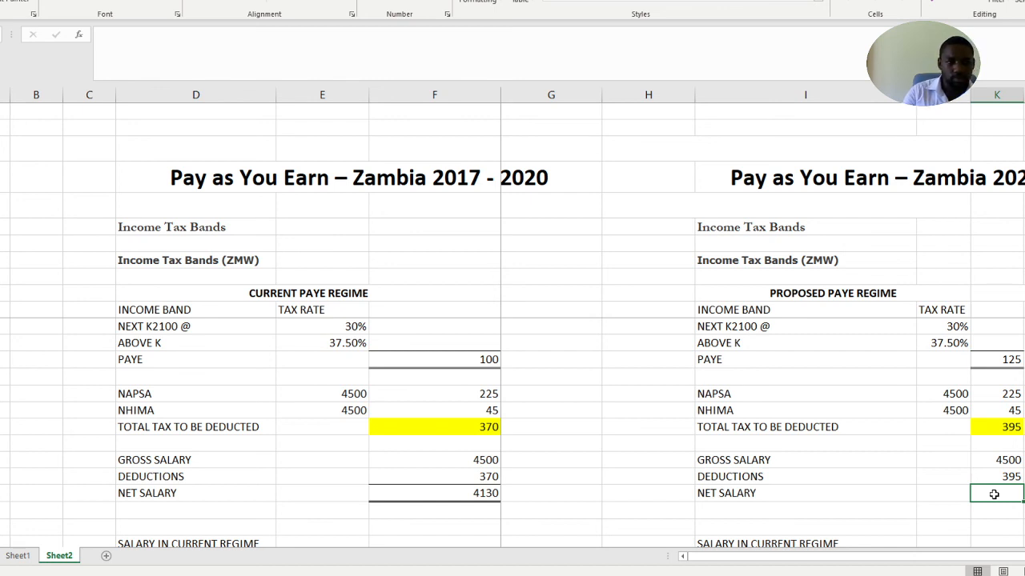
type("=")
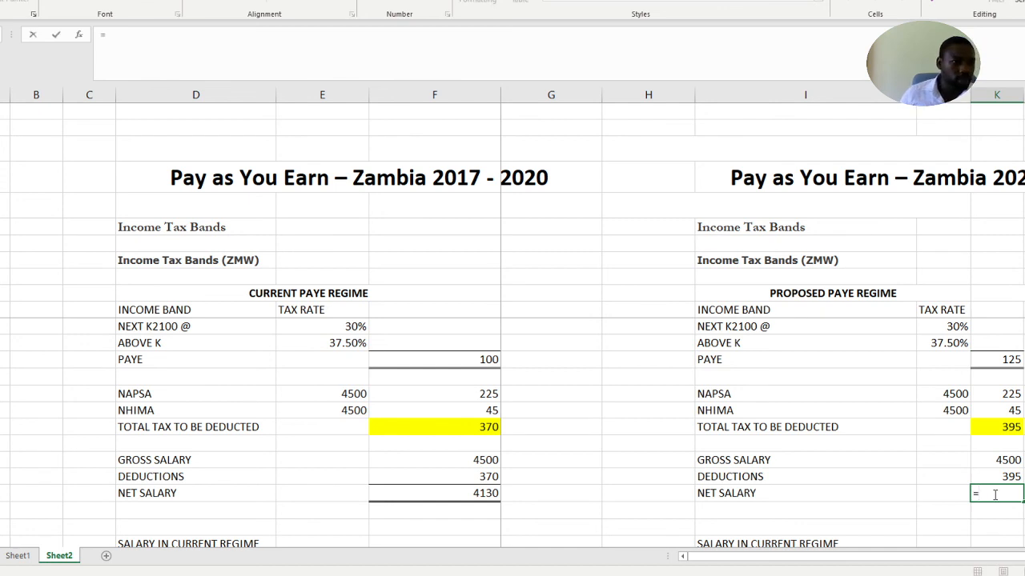
left_click(1007, 461)
type("-")
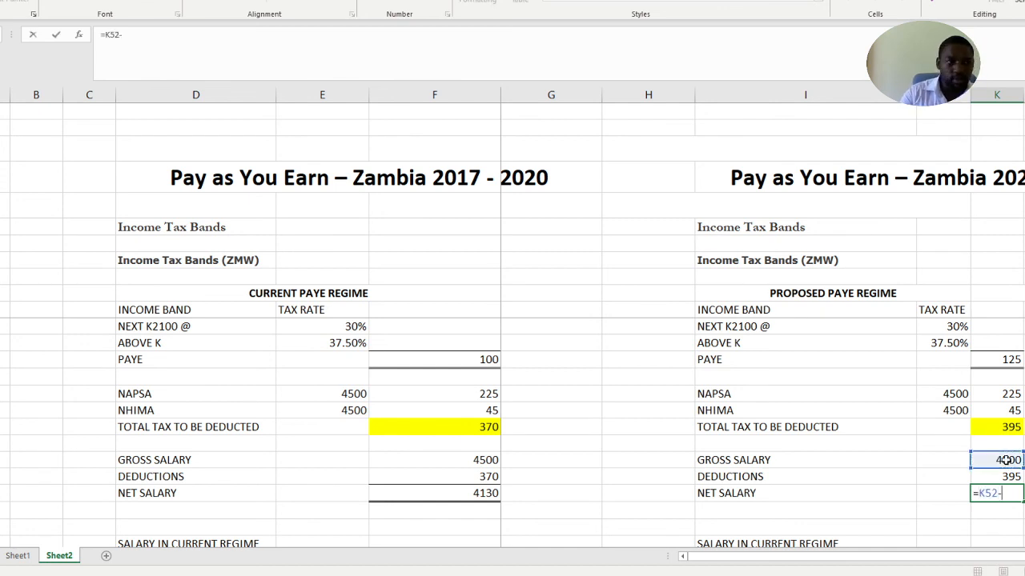
left_click(1008, 477)
key("Return")
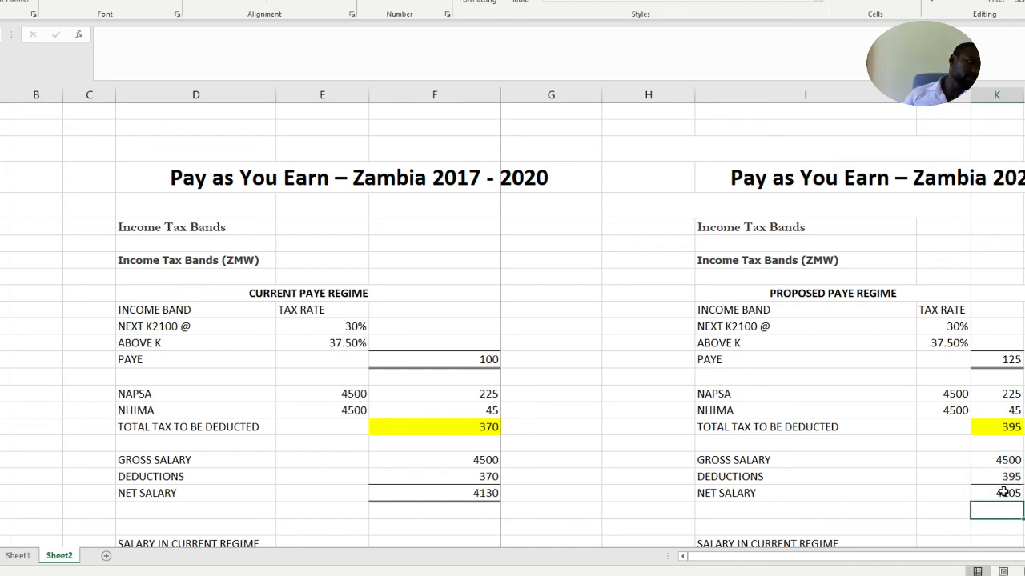
Clear the duplicate SALARY IN CURRENT REGIME and SALARY IN PROPOSED REGIME labels from column I
scroll(934, 393, "down", 2)
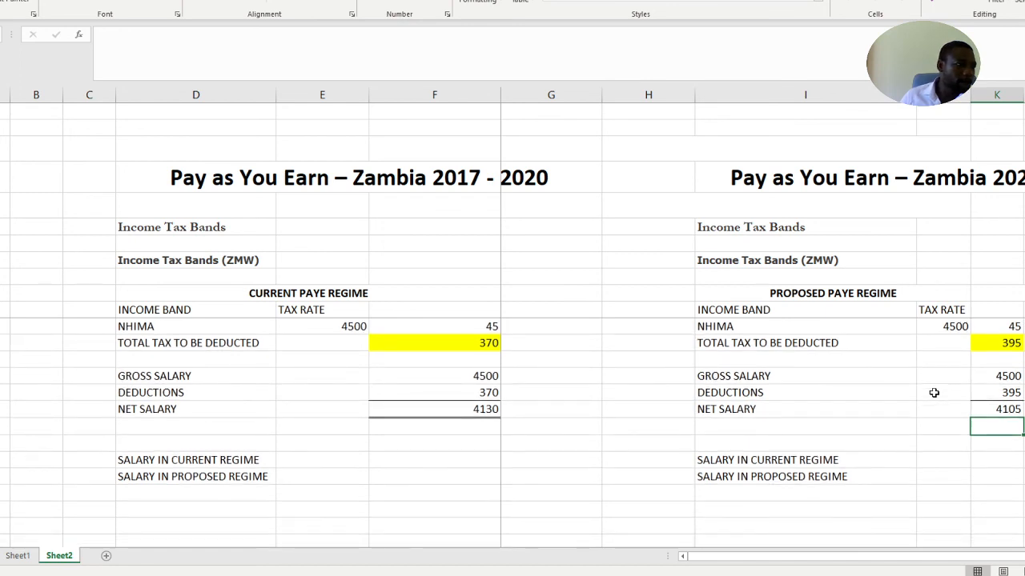
scroll(934, 393, "up", 1)
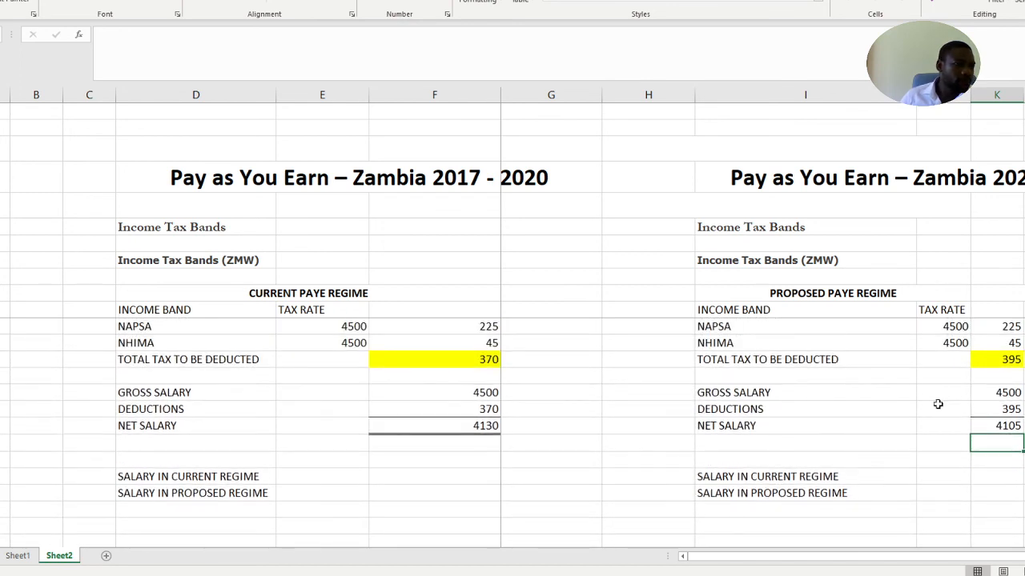
left_click(1007, 490)
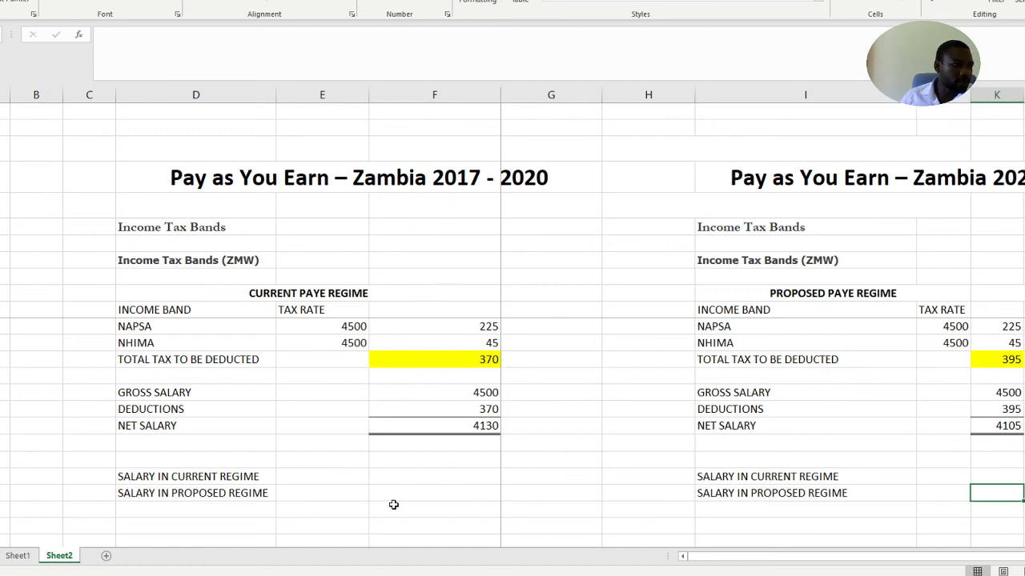
left_click_drag(801, 484, 801, 493)
right_click(802, 490)
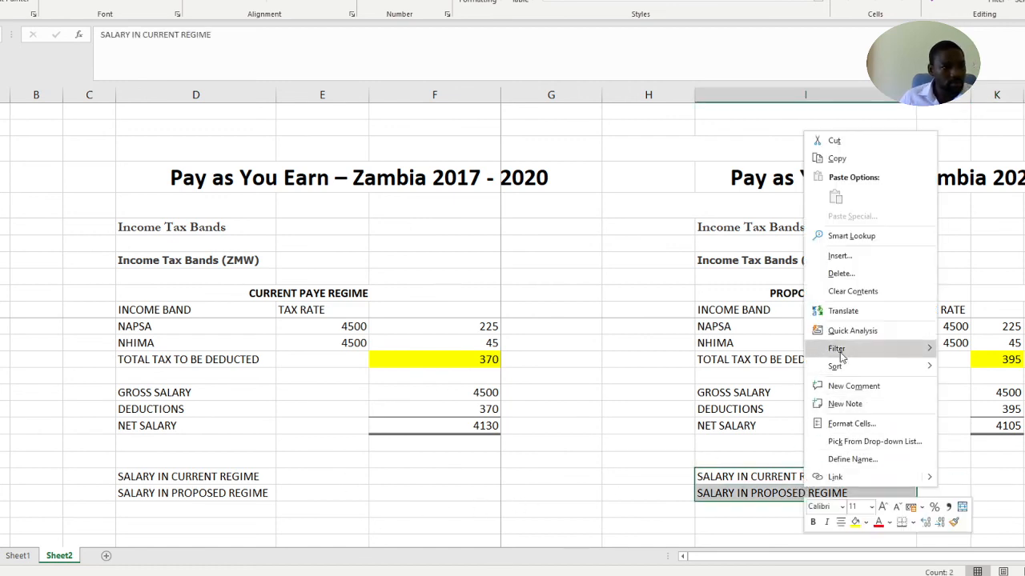
left_click(849, 291)
Enter 4130 as the salary in the current regime and 4105 as the salary in the proposed regime in column E
left_click(542, 480)
left_click(376, 464)
left_click(327, 475)
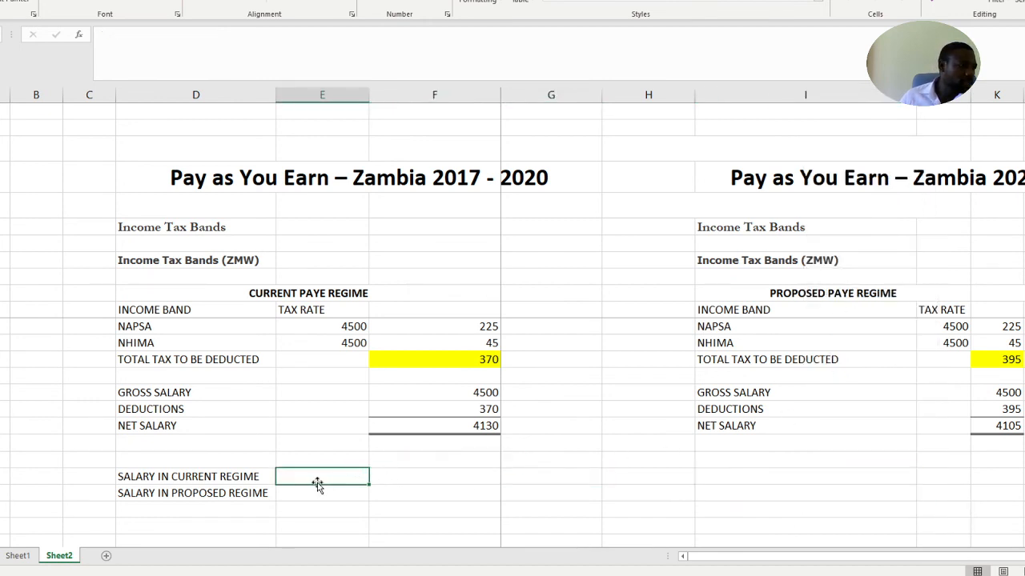
type("4130")
left_click(340, 492)
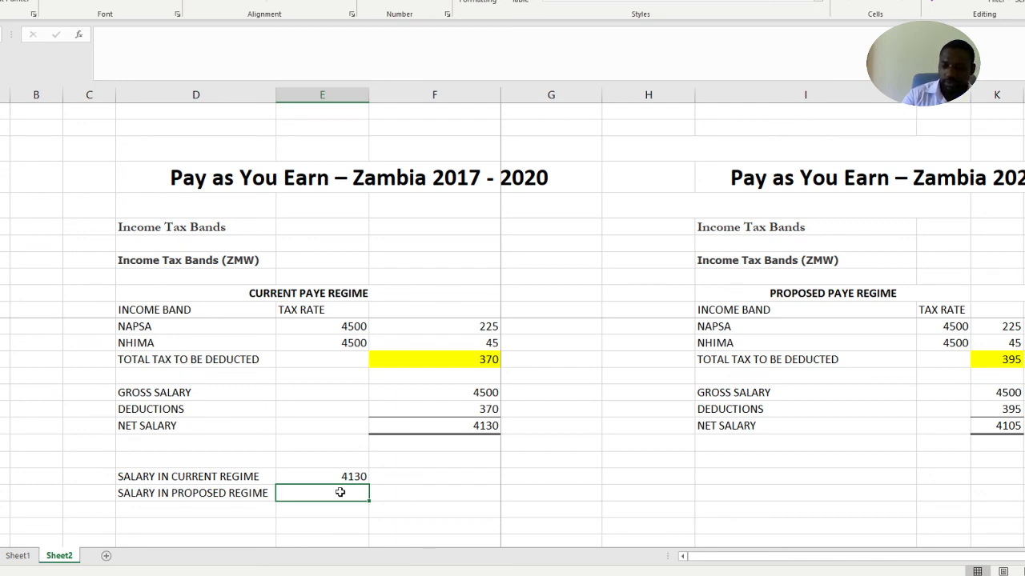
type("4105")
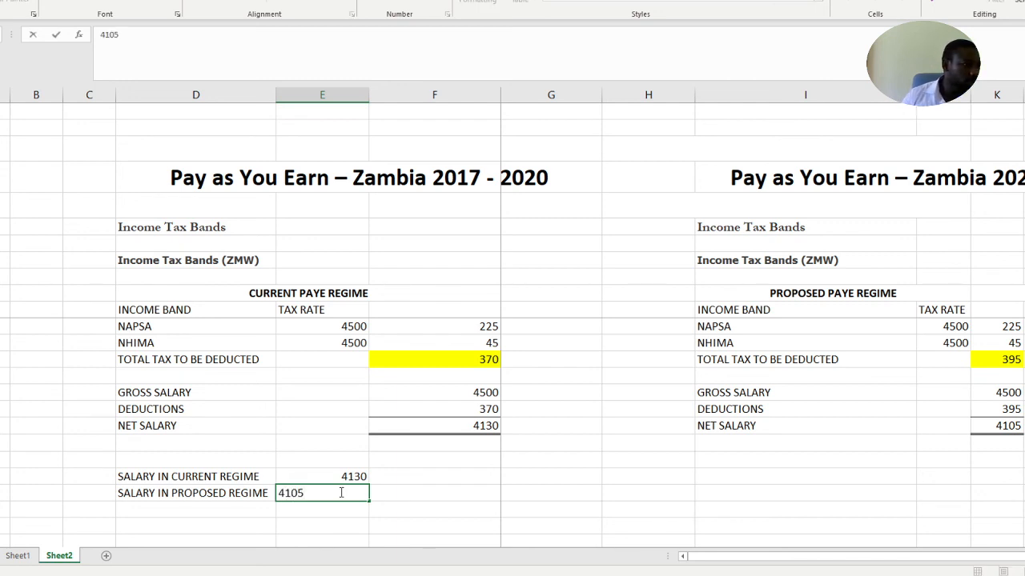
left_click(439, 489)
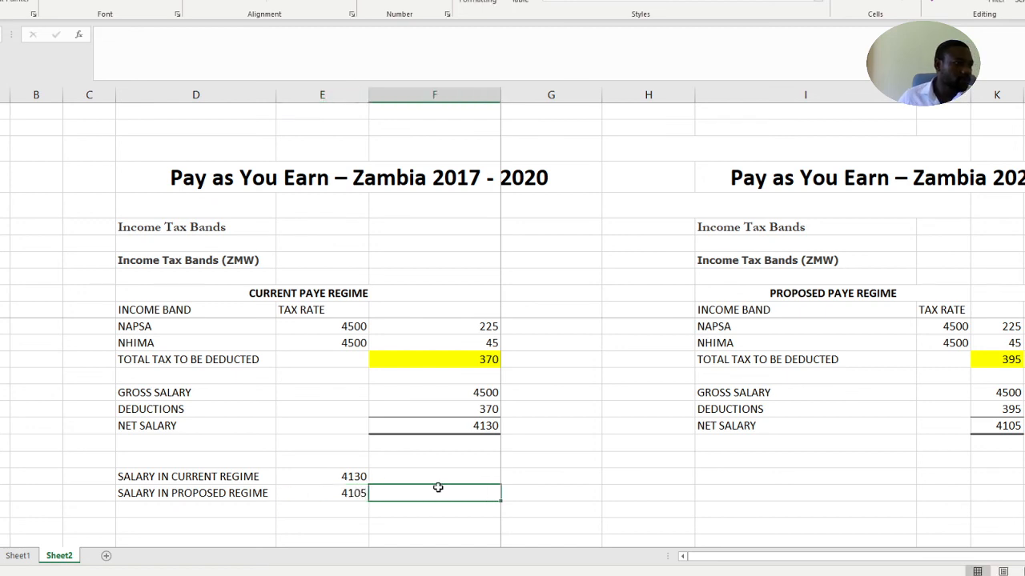
Add a top and double bottom border to the empty column E cell below the proposed regime salary
scroll(375, 500, "down", 1)
left_click(339, 482)
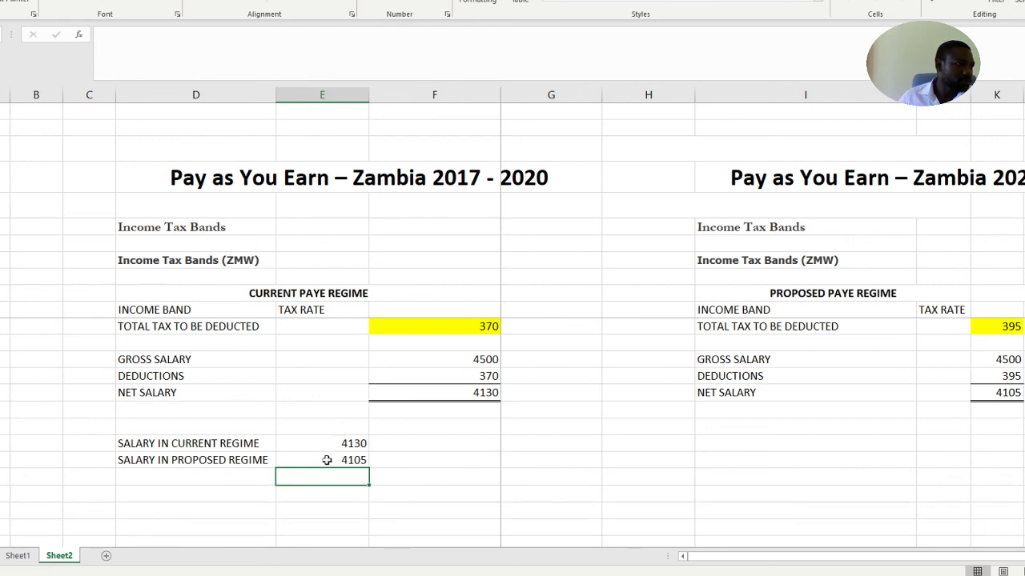
left_click(409, 494)
left_click(347, 478)
left_click(352, 445)
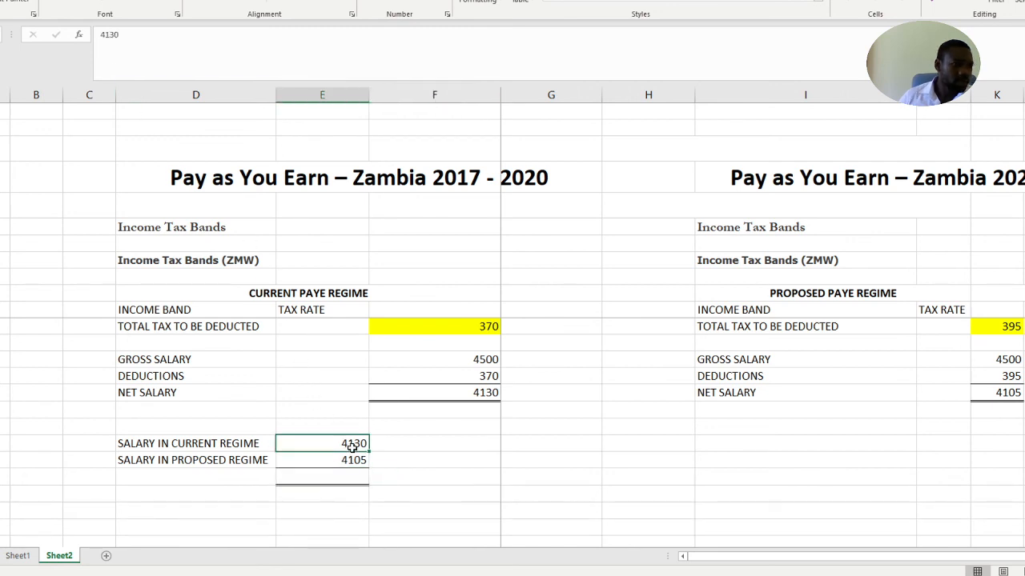
type("-")
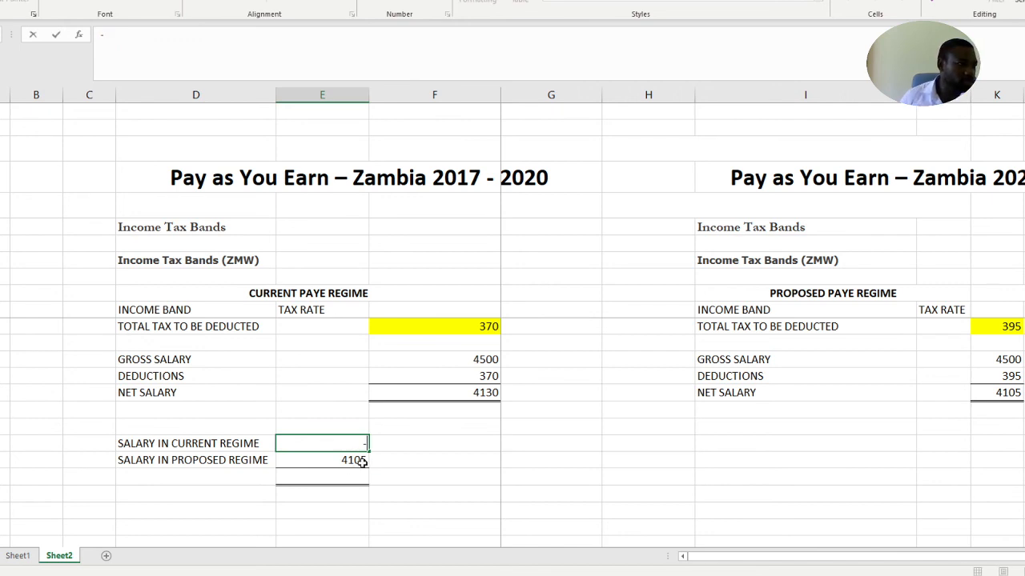
left_click(419, 461)
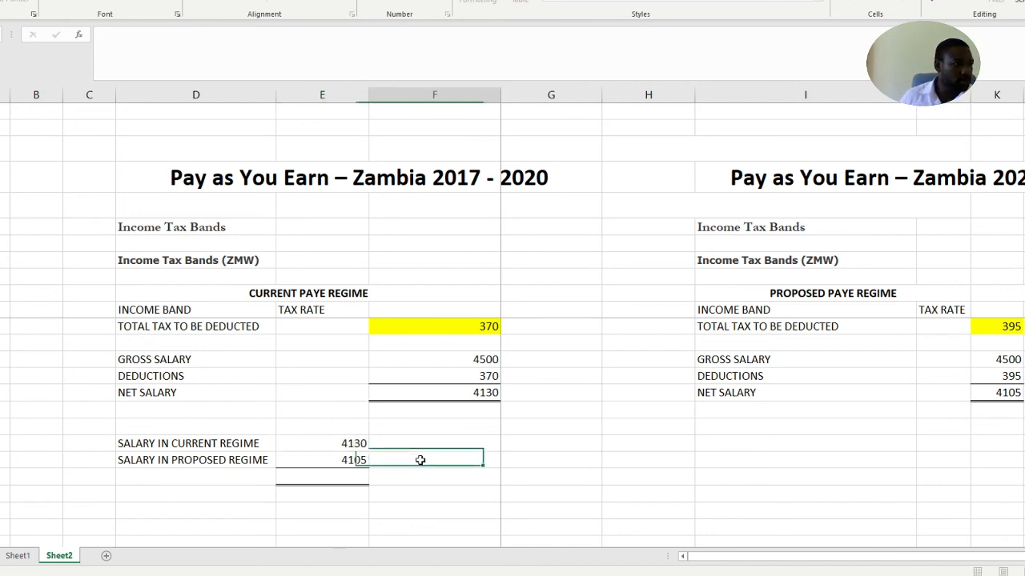
Calculate the K4500 net salary difference in the bordered column E cell by subtracting the proposed regime salary from the current one with =E57-E58
left_click(338, 479)
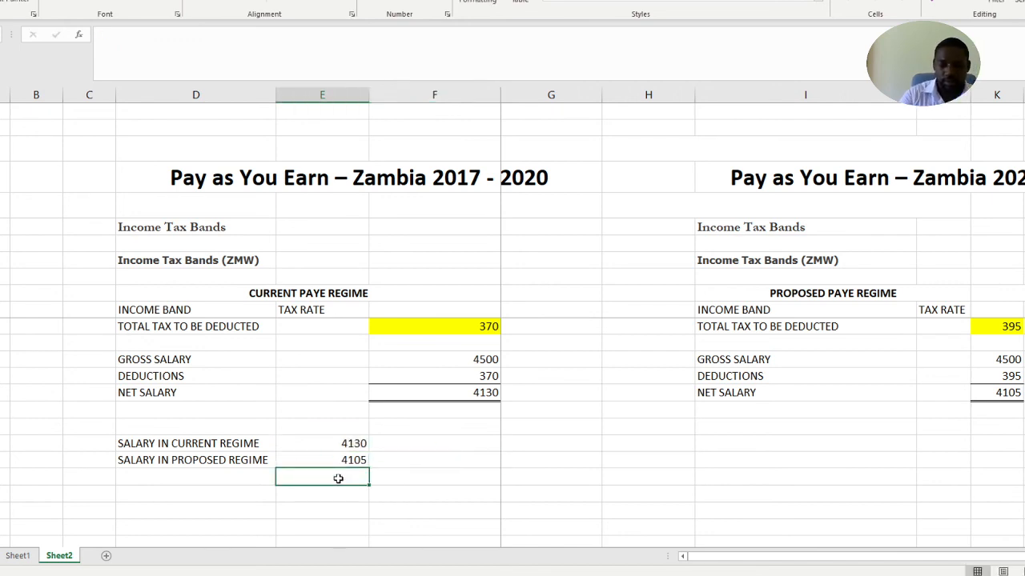
type("=")
left_click(331, 443)
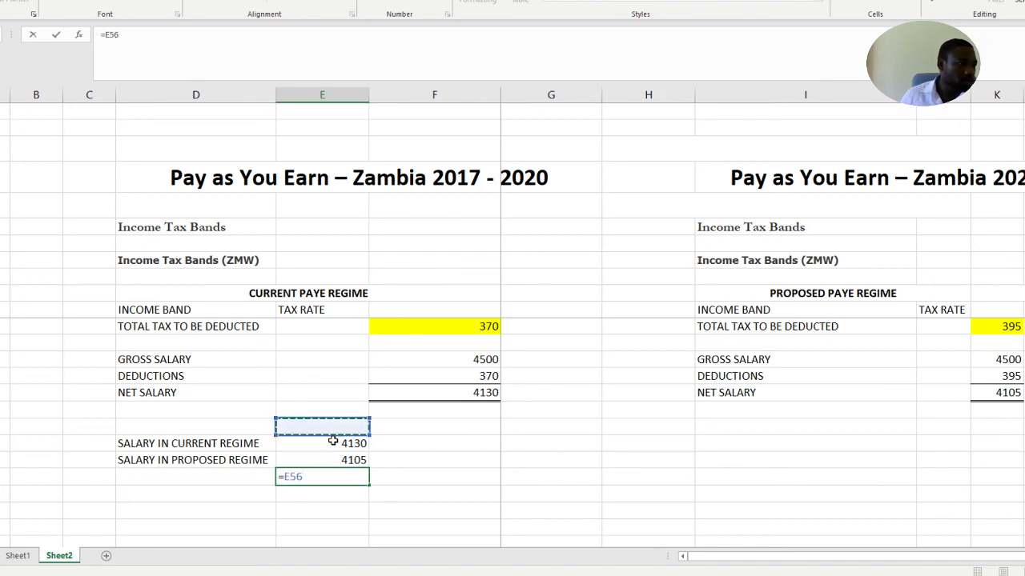
type("-")
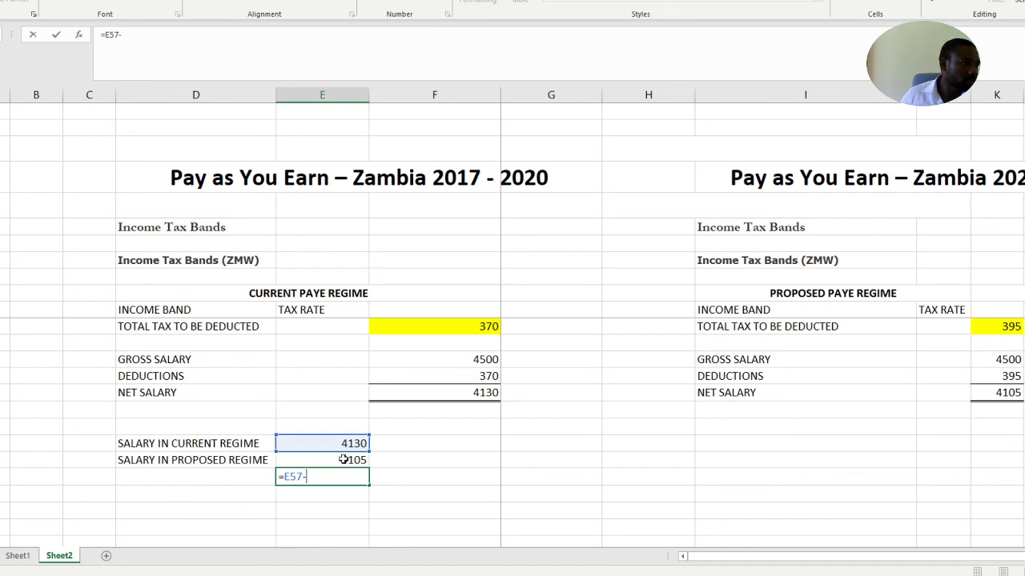
left_click(343, 460)
key("Return")
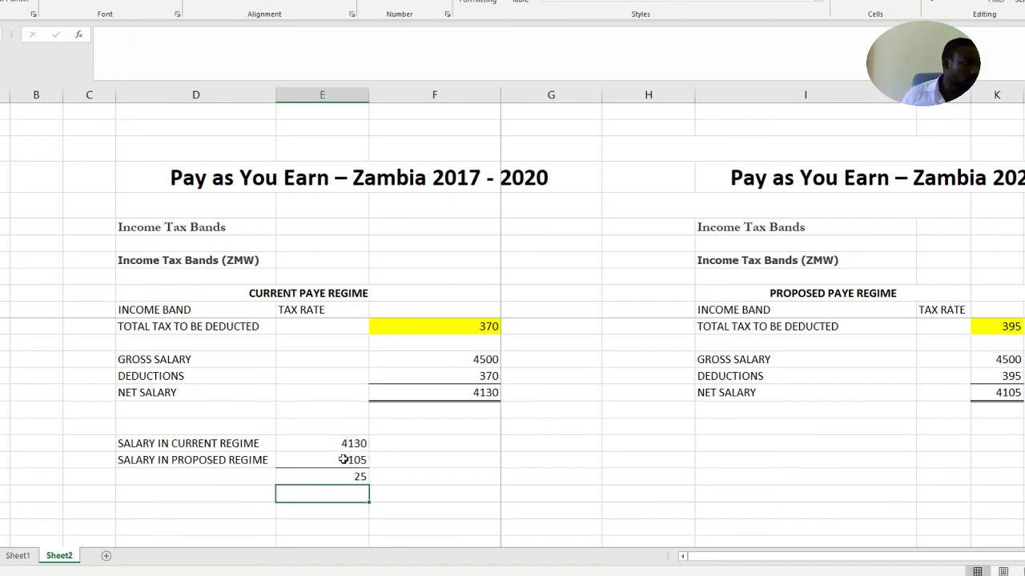
left_click(448, 506)
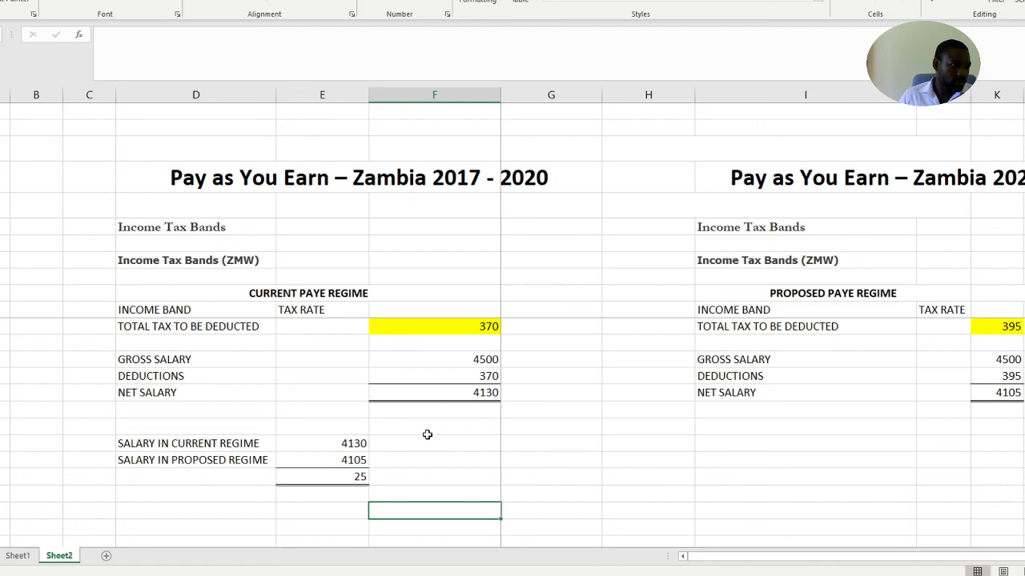
Review the current and proposed regime calculations for the 7762.5 and 4500 salaries, comparing deductions, net salaries and the resulting differences
scroll(427, 435, "up", 1)
scroll(426, 434, "up", 10)
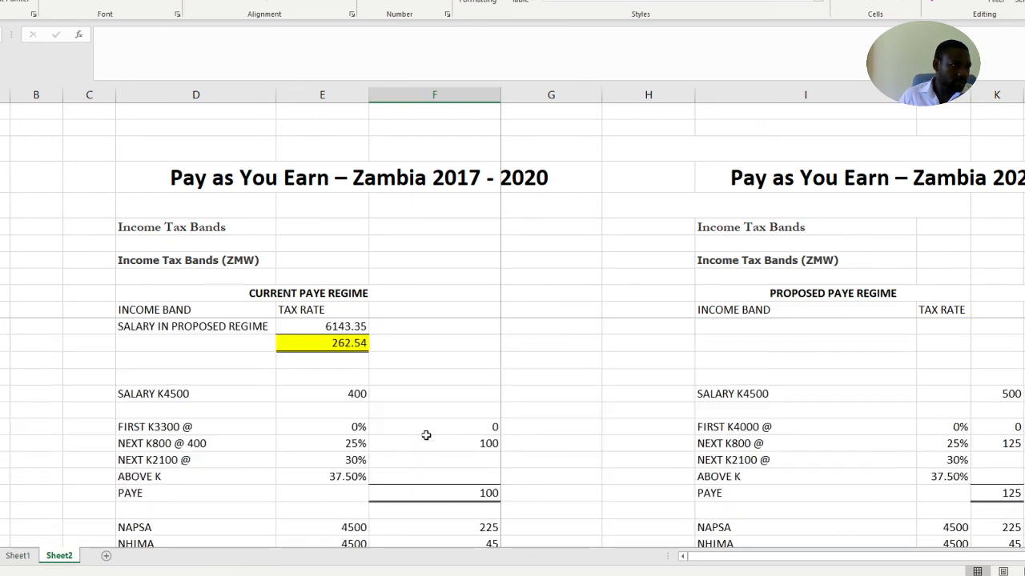
scroll(427, 434, "up", 5)
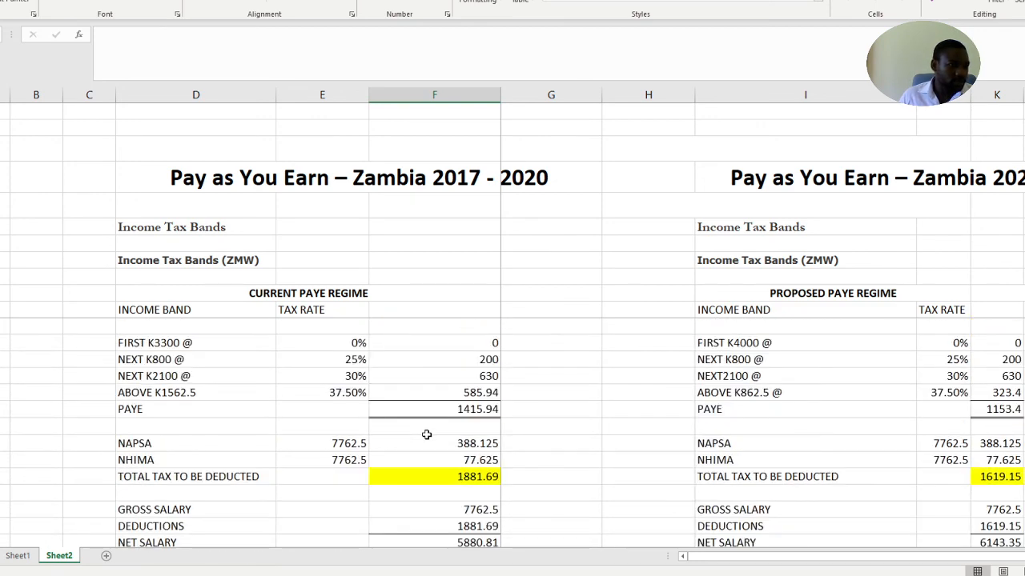
scroll(429, 434, "down", 6)
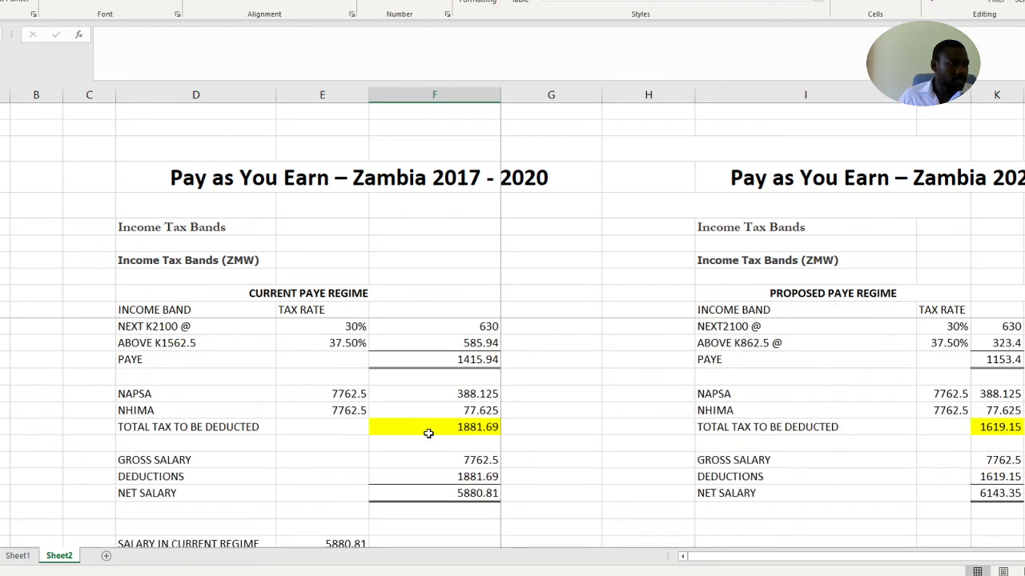
scroll(428, 434, "down", 6)
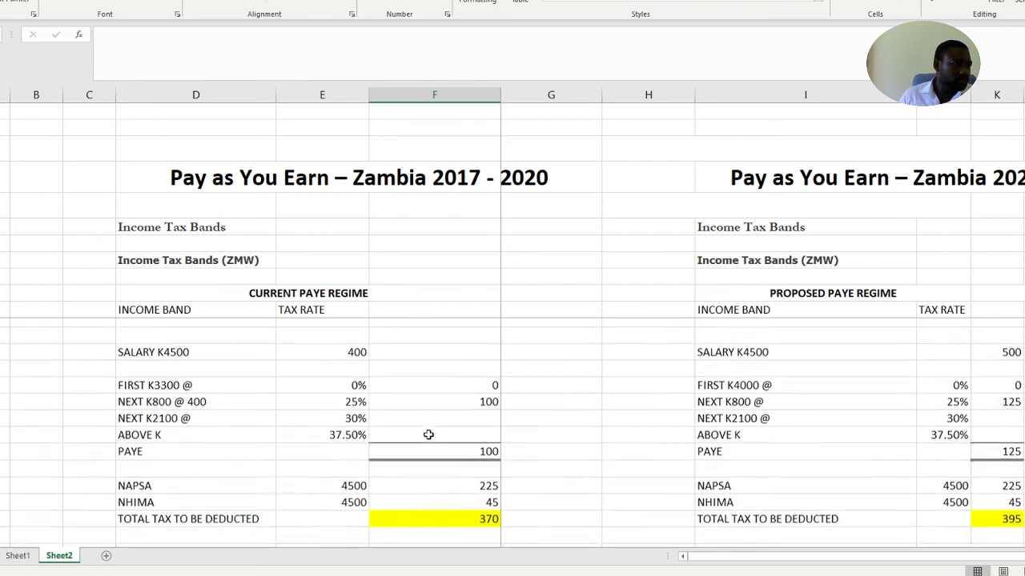
scroll(428, 434, "up", 4)
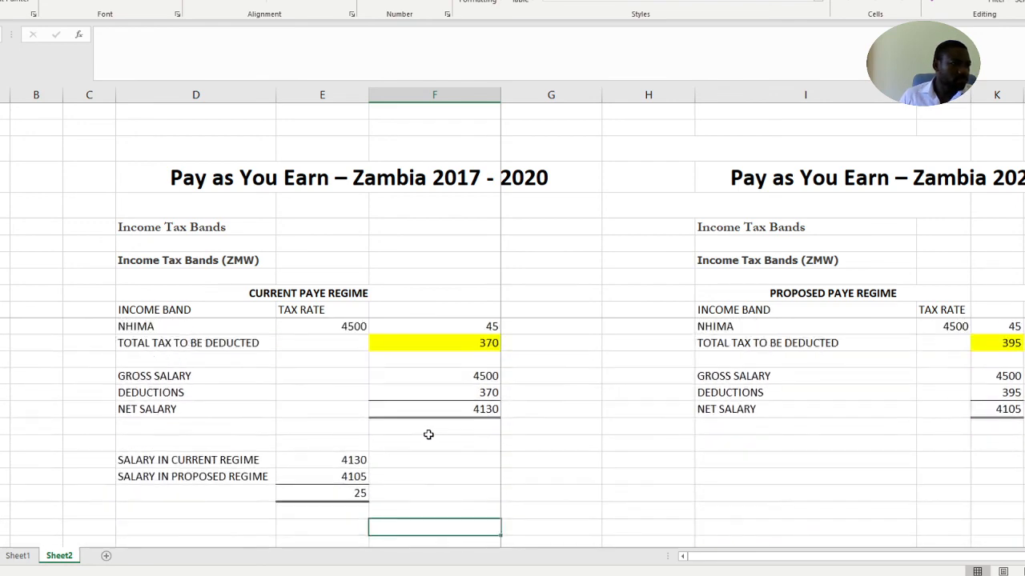
scroll(429, 434, "up", 3)
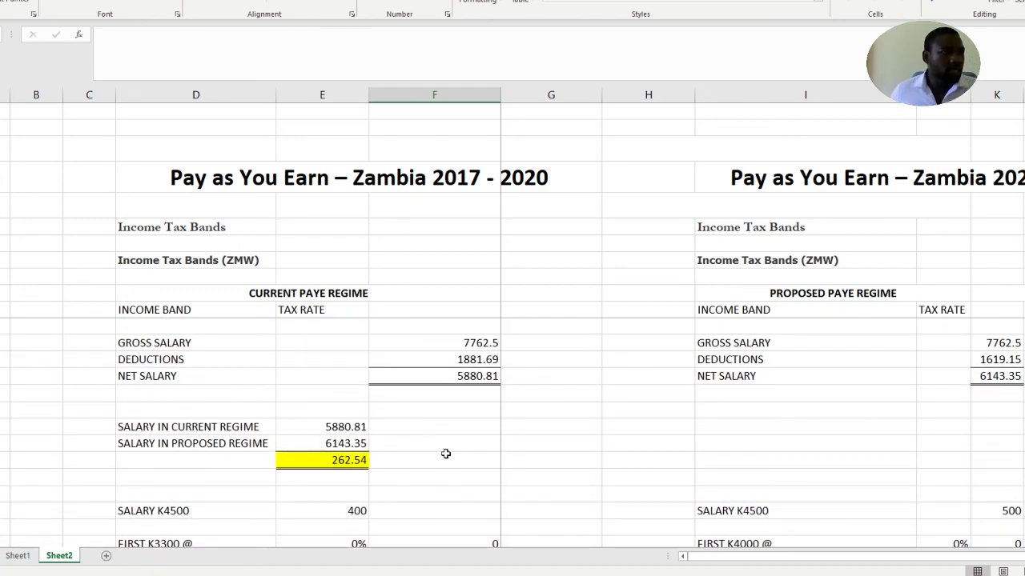
scroll(446, 364, "down", 2)
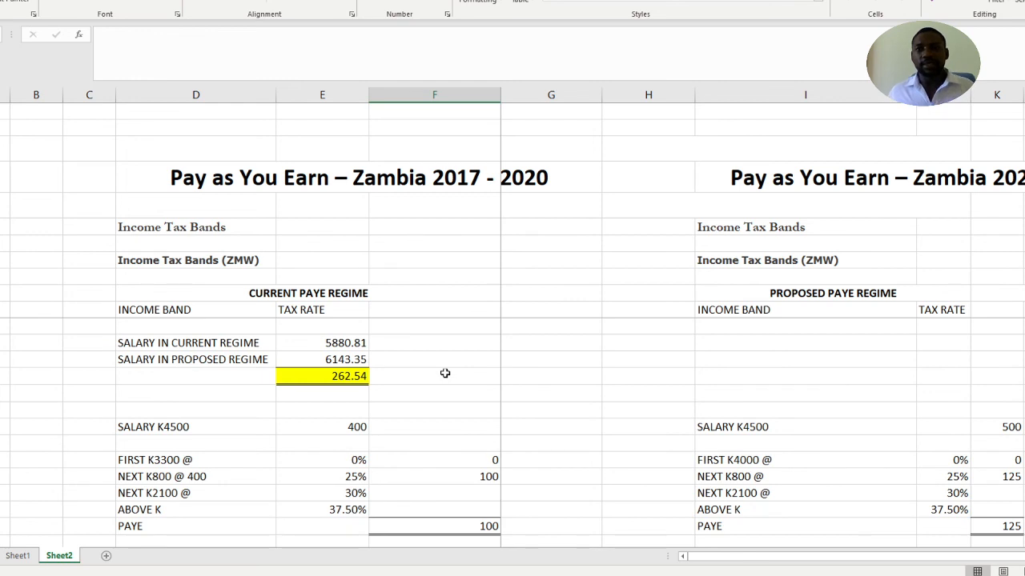